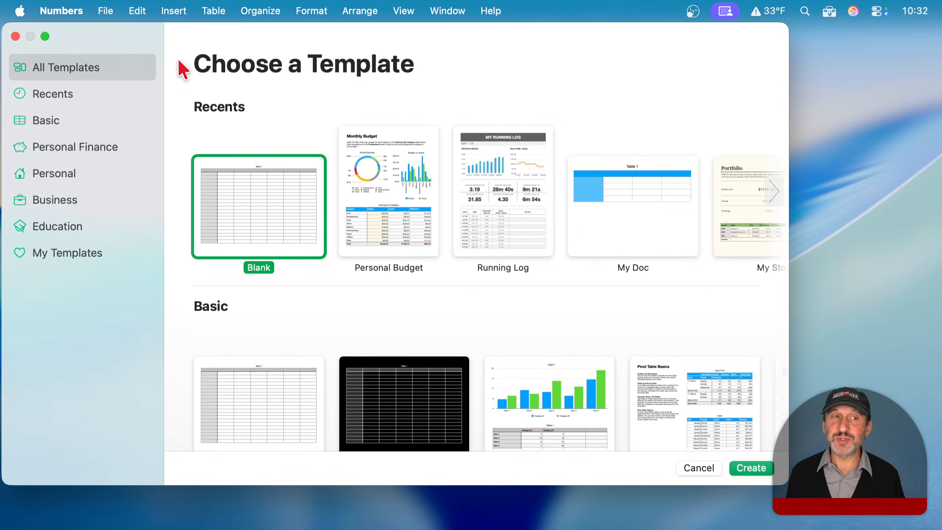
Browse the template gallery, including the range of Personal Finance templates.
left_click(108, 11)
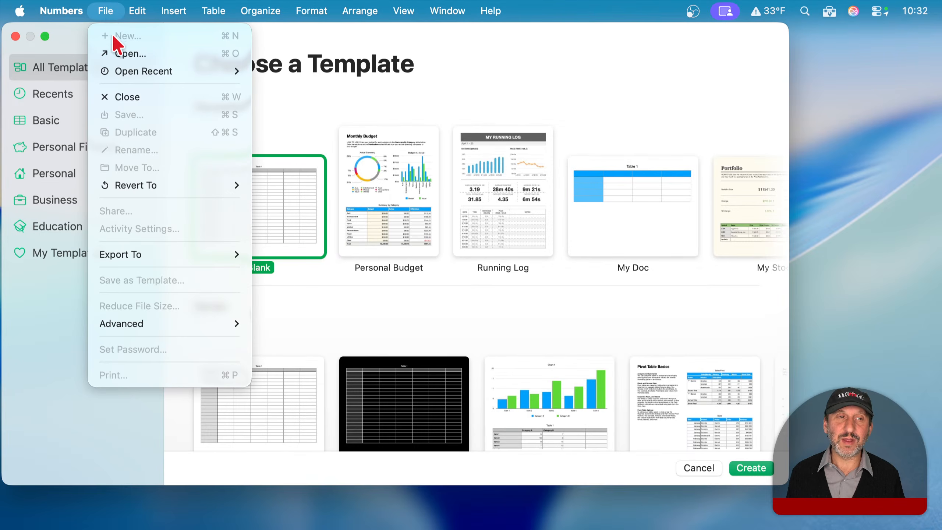
left_click(104, 11)
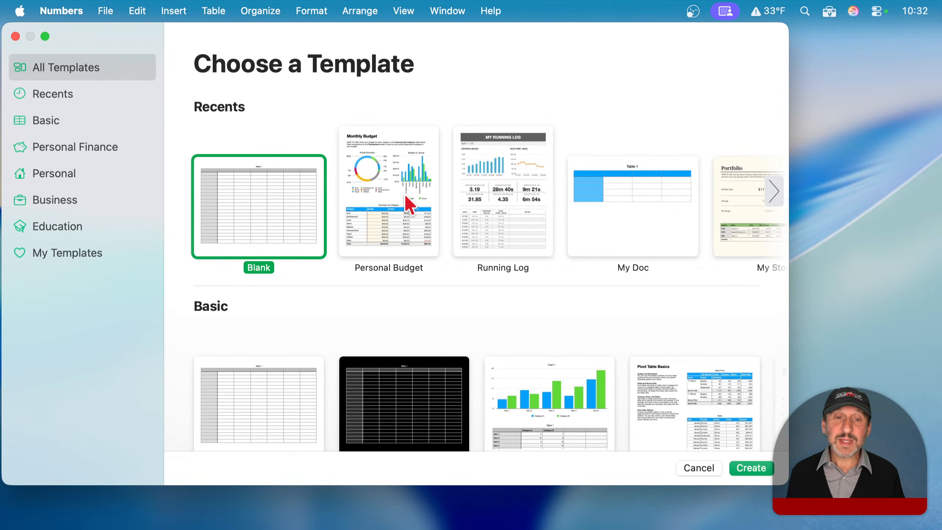
scroll(408, 205, "down", 10)
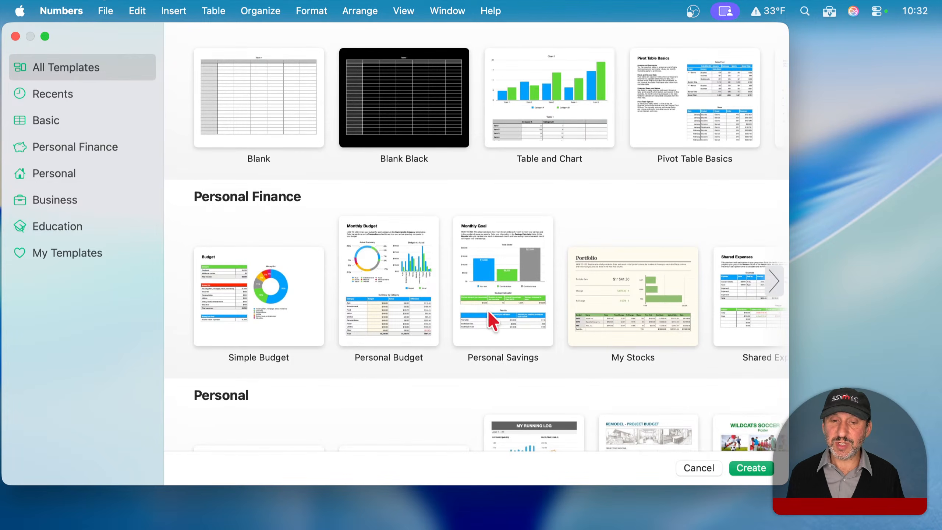
scroll(683, 278, "right", 5)
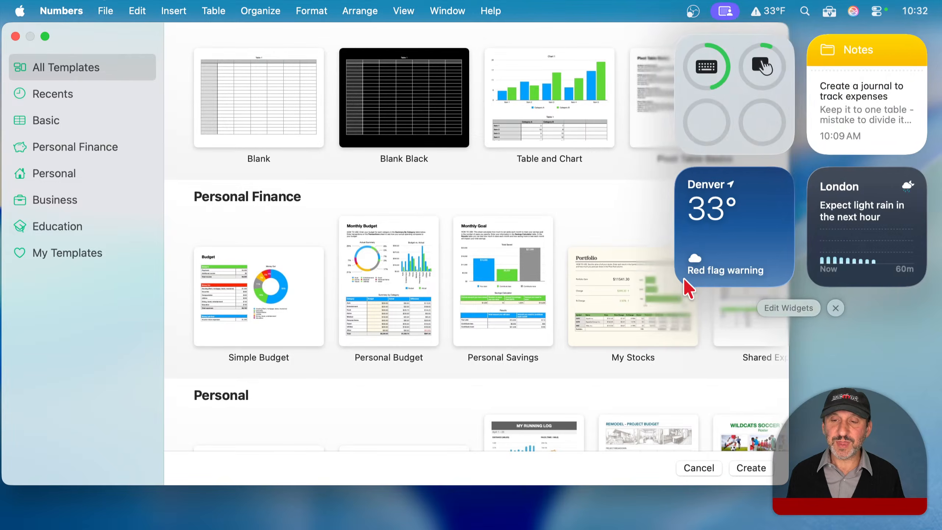
scroll(683, 278, "left", 5)
scroll(593, 305, "right", 15)
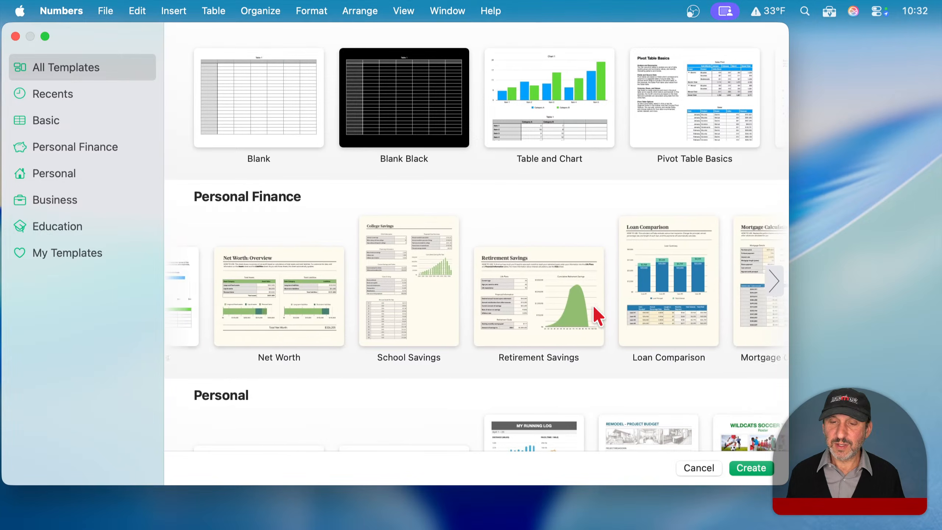
scroll(380, 307, "right", 3)
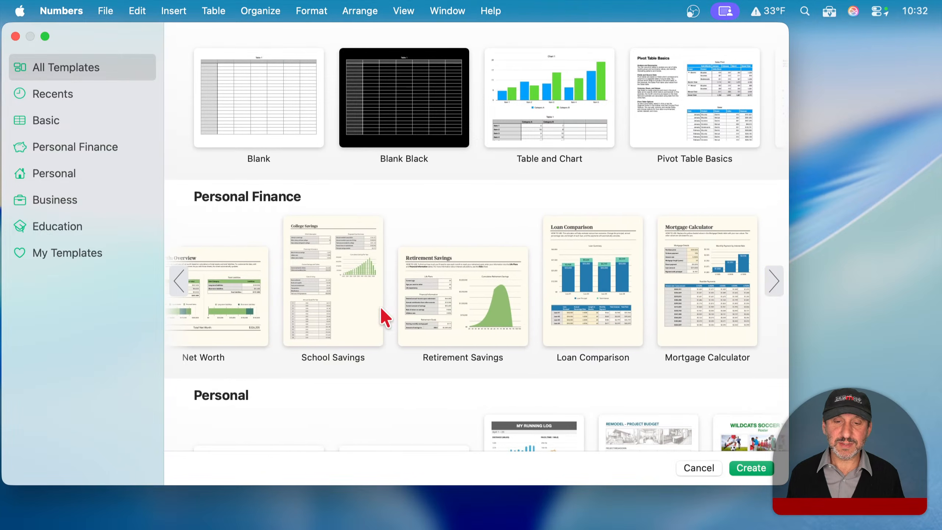
scroll(356, 291, "left", 15)
scroll(181, 120, "up", 10)
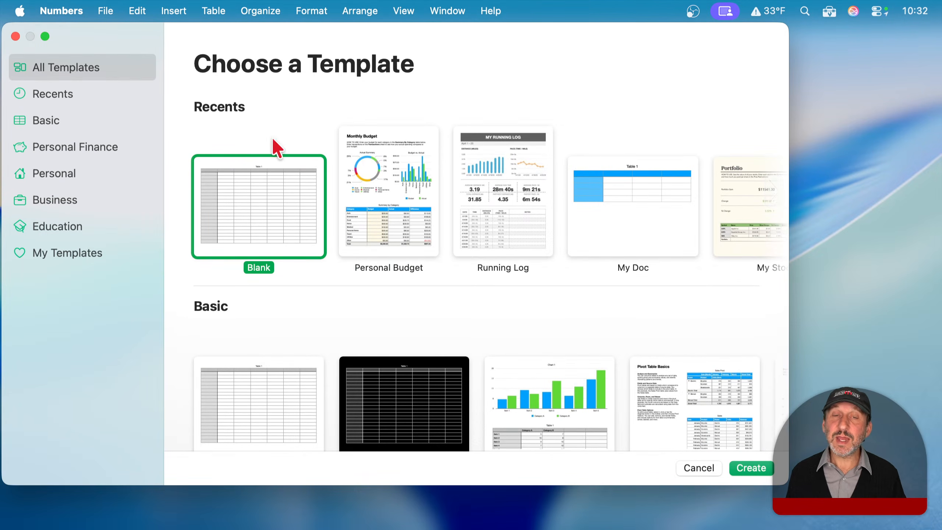
Create a spreadsheet from the Blank template and arrange it in a narrower window without the Format sidebar.
double_click(257, 201)
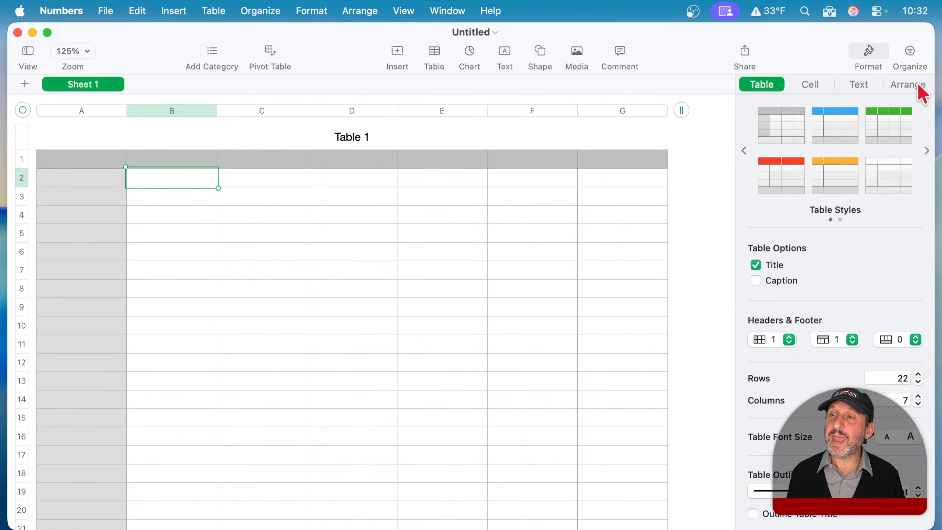
double_click(769, 37)
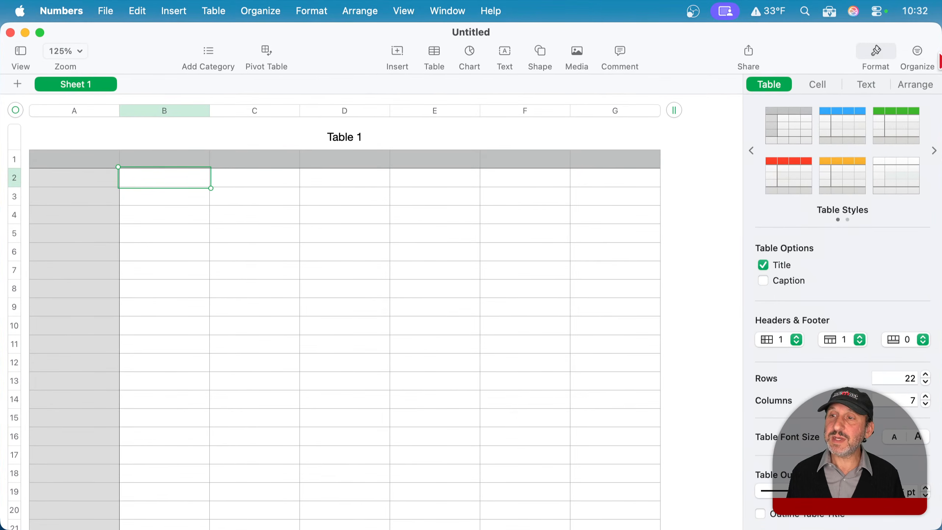
left_click_drag(941, 37, 784, 36)
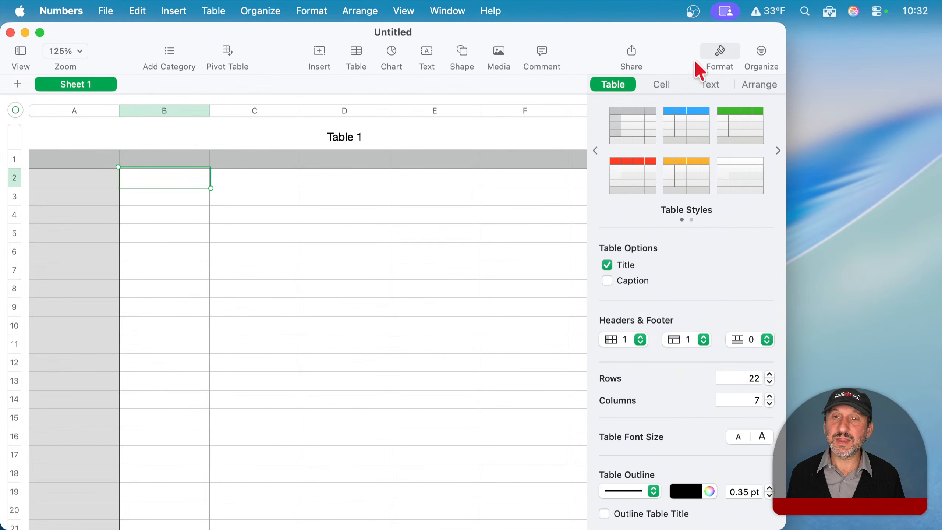
left_click(720, 52)
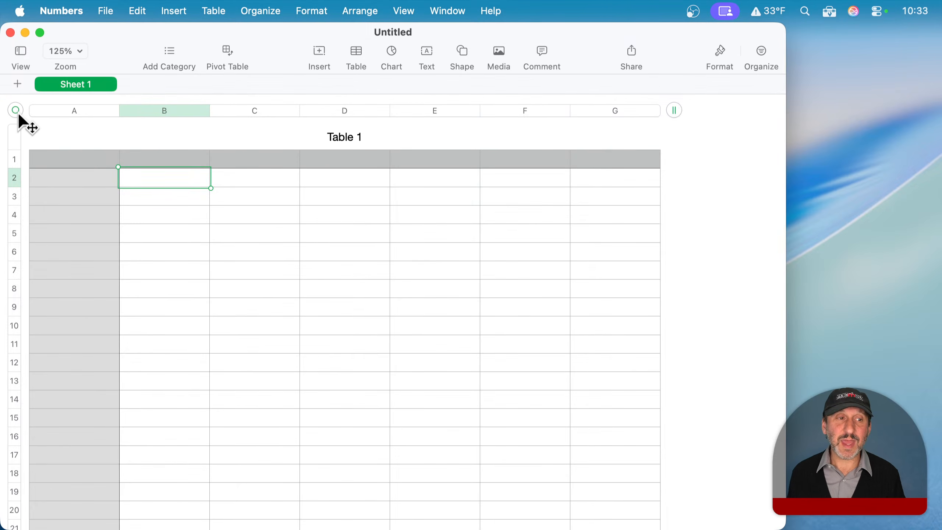
Move Table 1 down and to the right, away from the sheet's upper-left corner.
left_click_drag(18, 112, 114, 238)
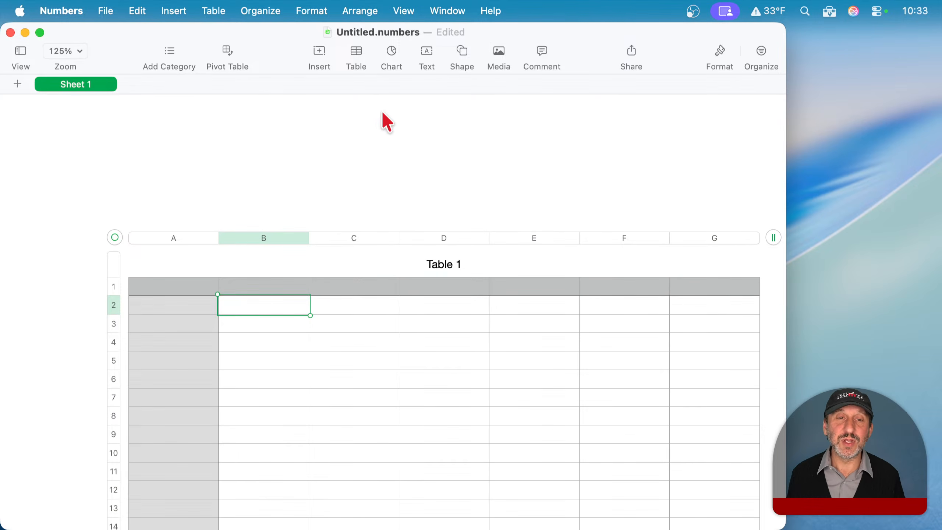
Add a second table with a header row and header column to the sheet, and delete it again.
left_click(358, 56)
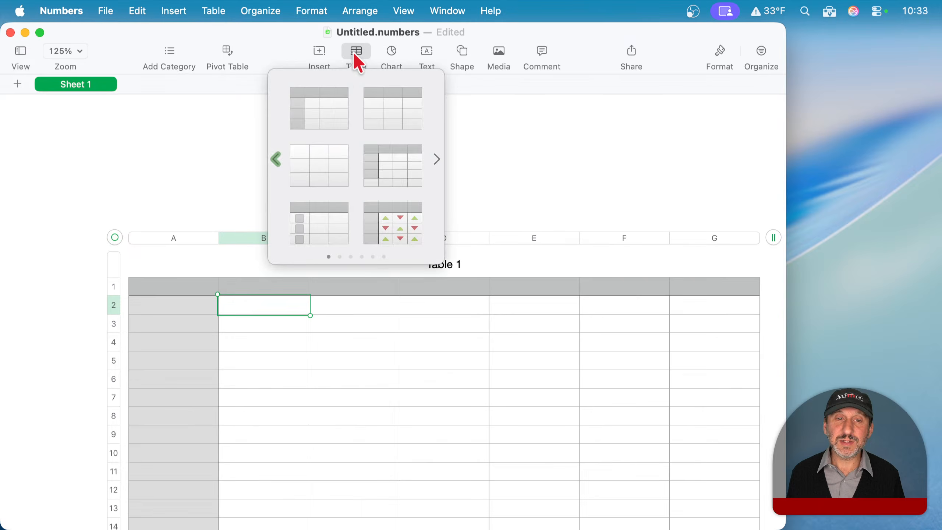
left_click(331, 102)
left_click(157, 129)
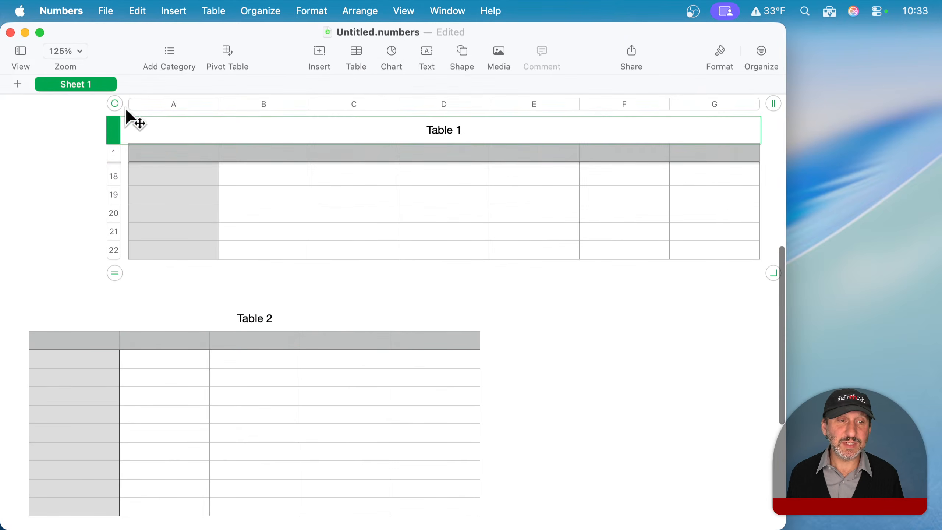
left_click(113, 102)
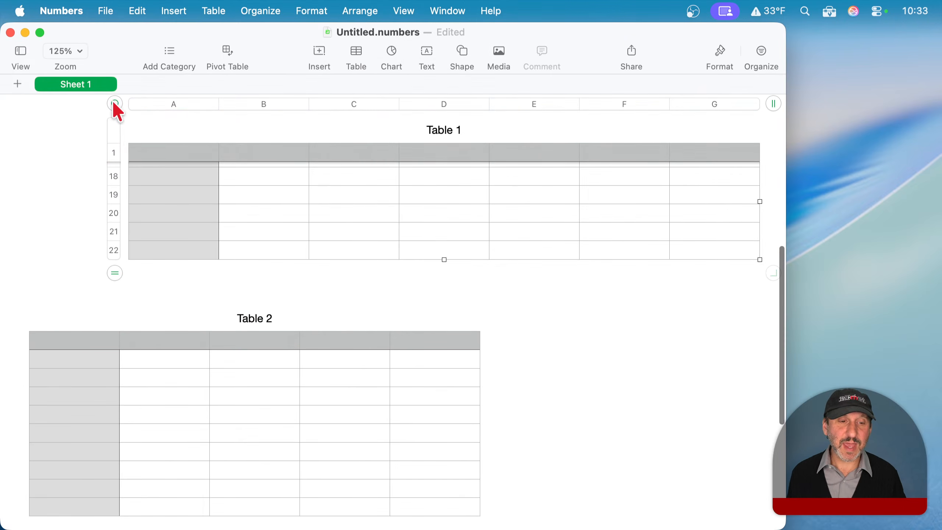
left_click(41, 354)
left_click(14, 292)
key("Delete")
scroll(206, 195, "up", 11)
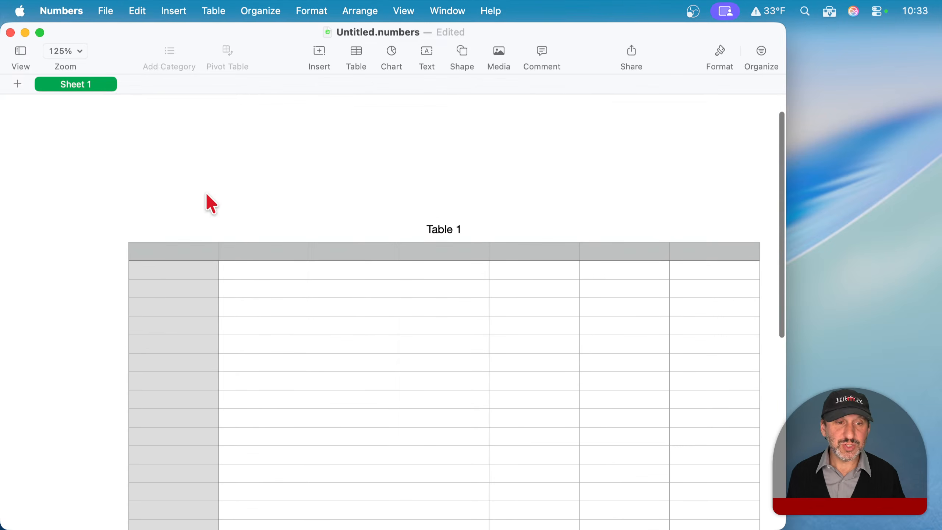
scroll(208, 171, "down", 3)
scroll(209, 171, "down", 4)
scroll(209, 171, "right", 4)
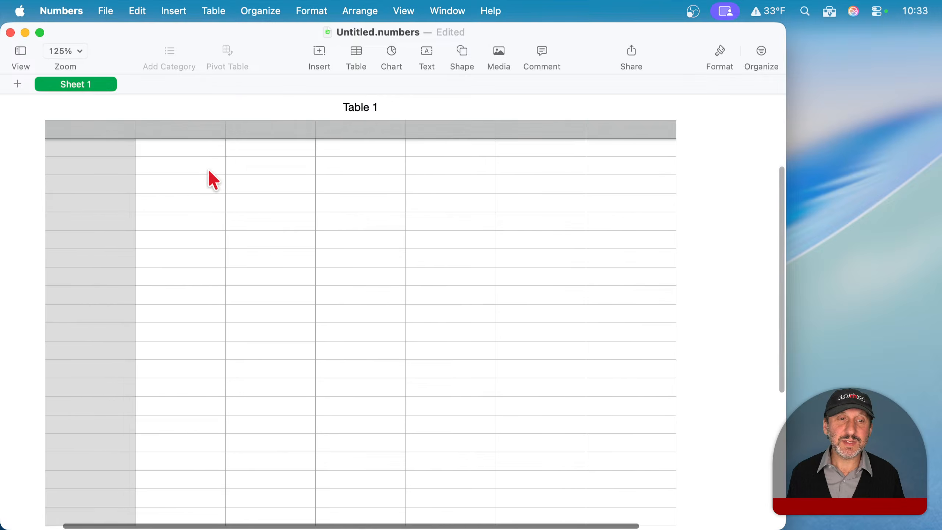
scroll(209, 171, "up", 2)
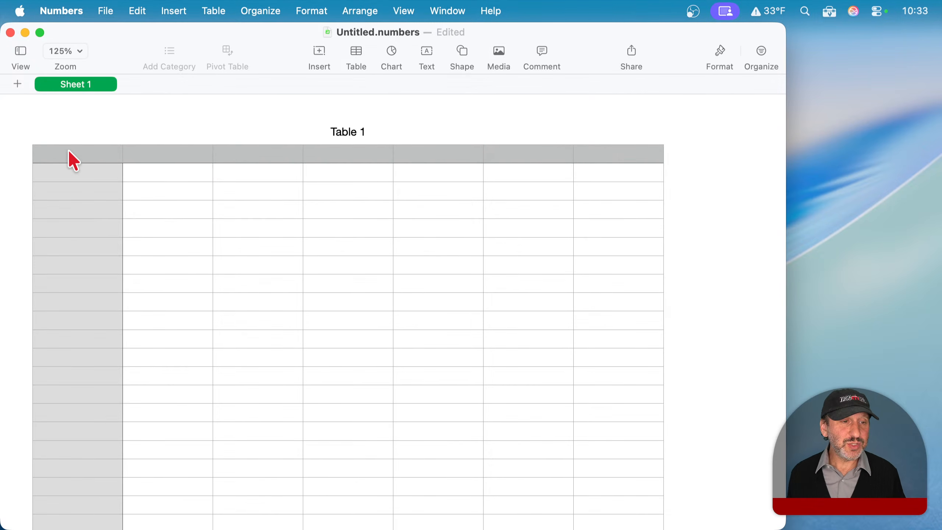
left_click(104, 158)
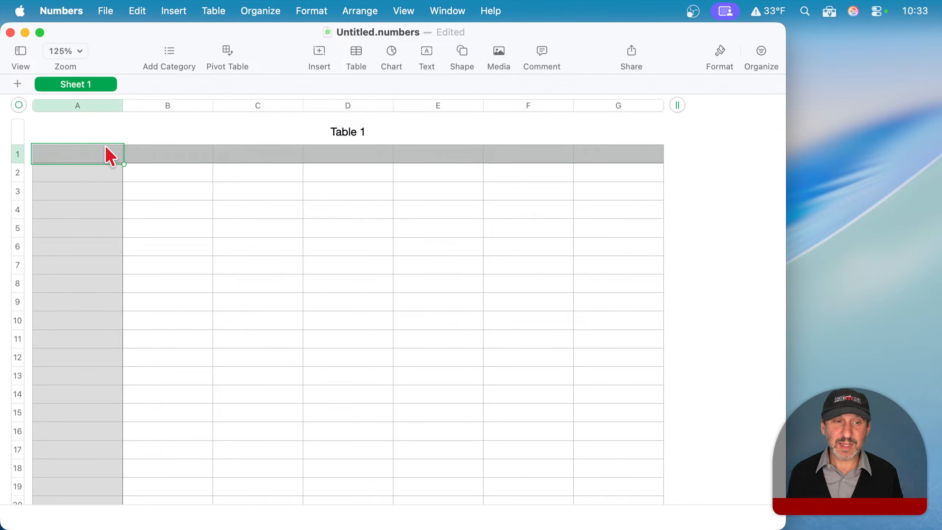
left_click(497, 156)
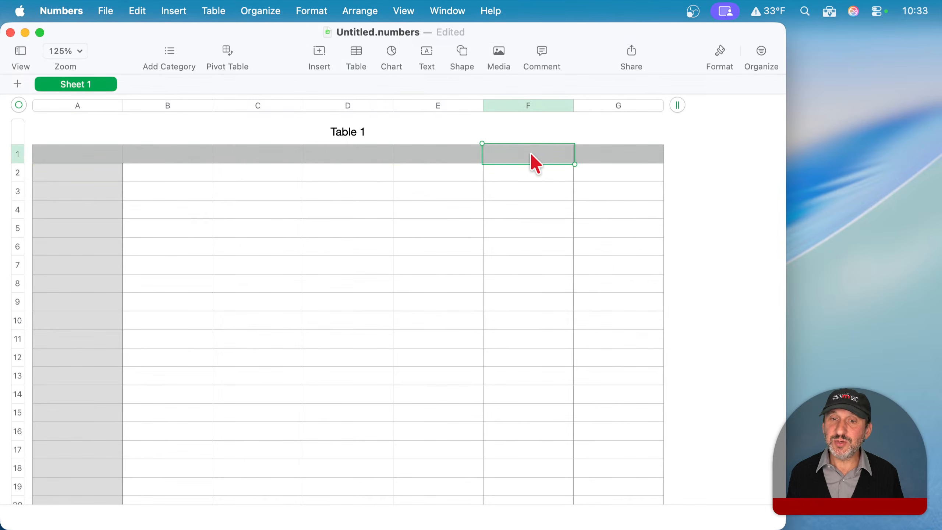
left_click(608, 157)
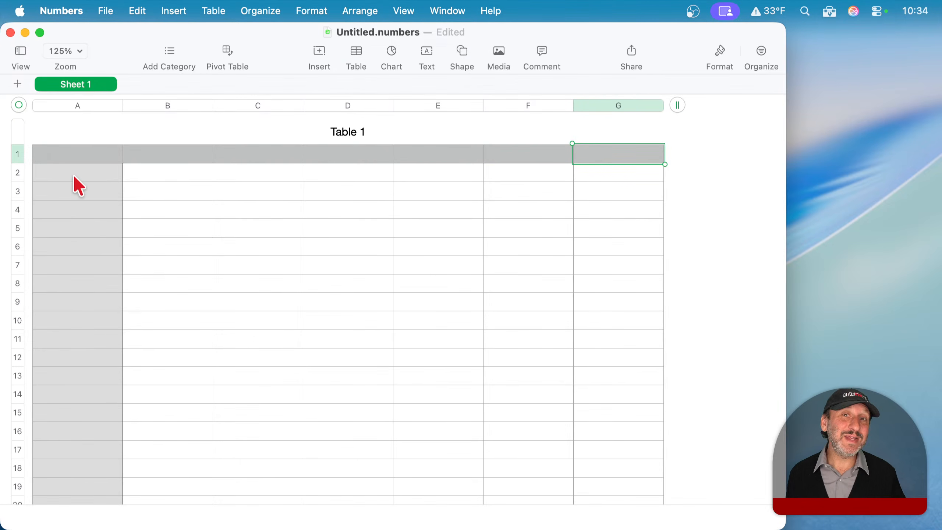
scroll(79, 178, "up", 3)
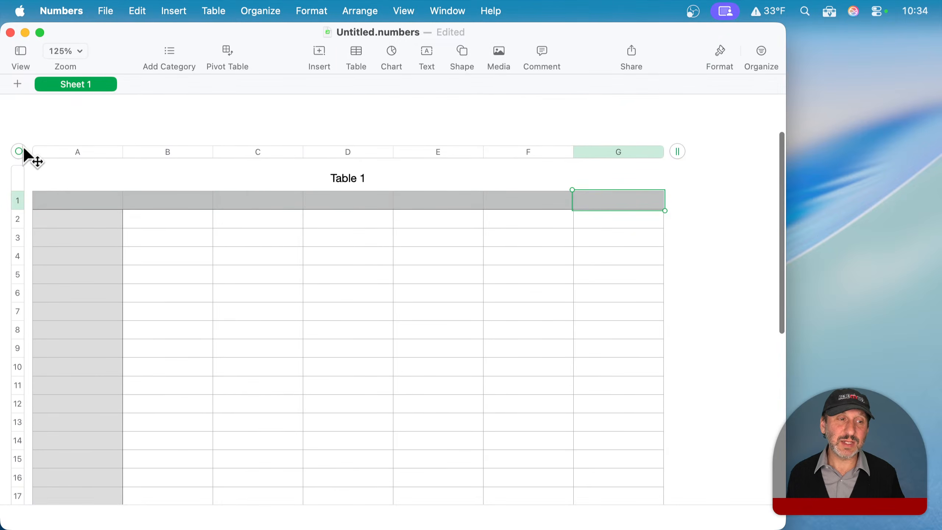
scroll(23, 146, "down", 3)
scroll(85, 182, "up", 1)
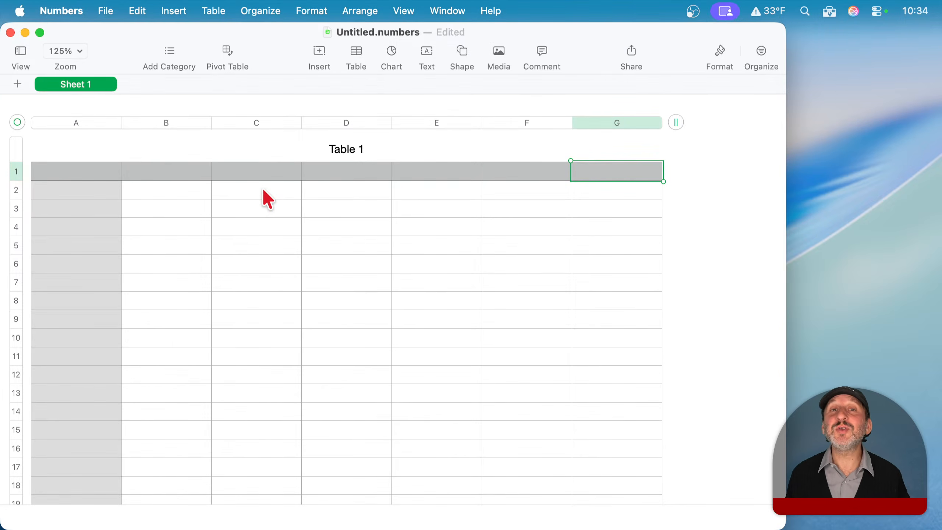
Delete header column A from Table 1.
left_click(84, 192)
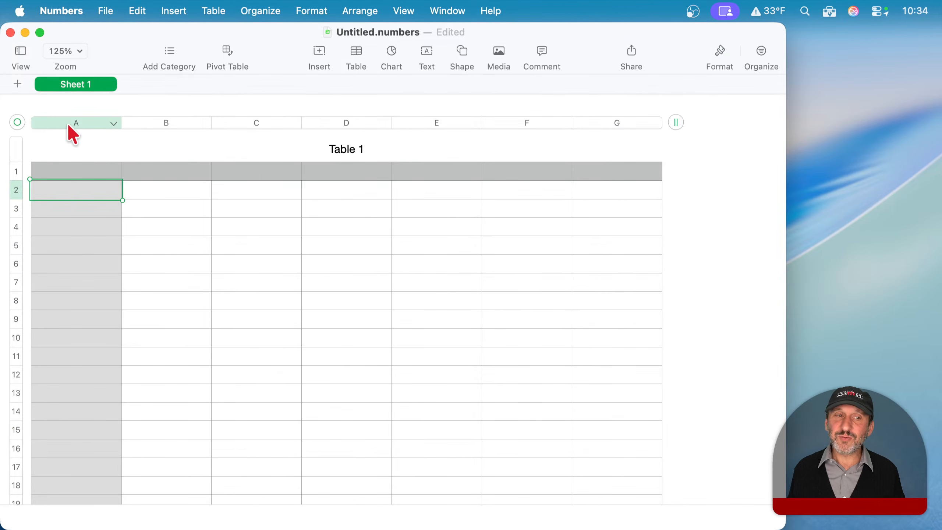
left_click(114, 124)
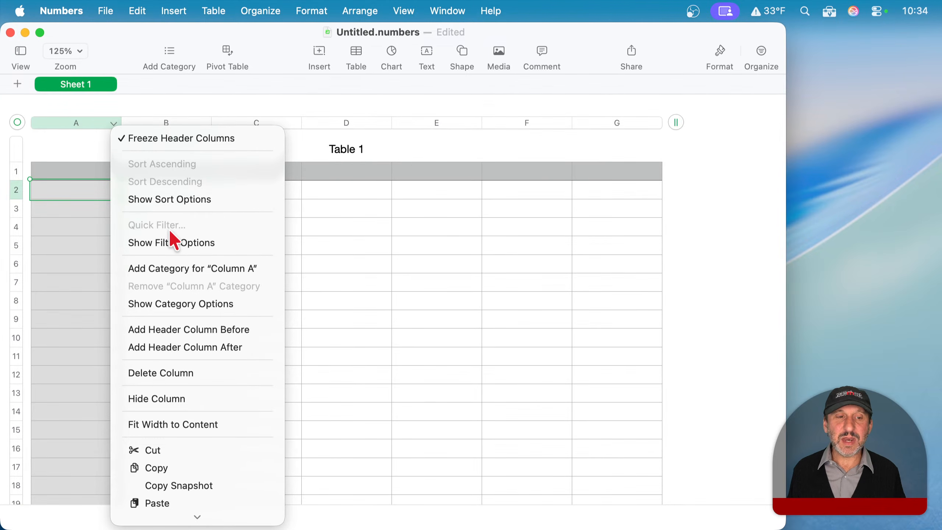
left_click(171, 372)
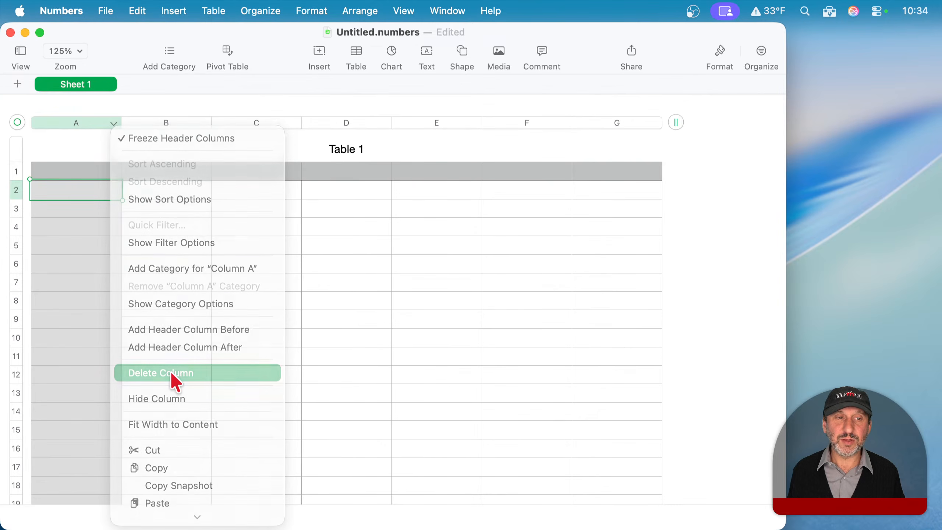
Label the header row cells of columns A to E as Date, Description, Amount, Category and Notes.
left_click(75, 172)
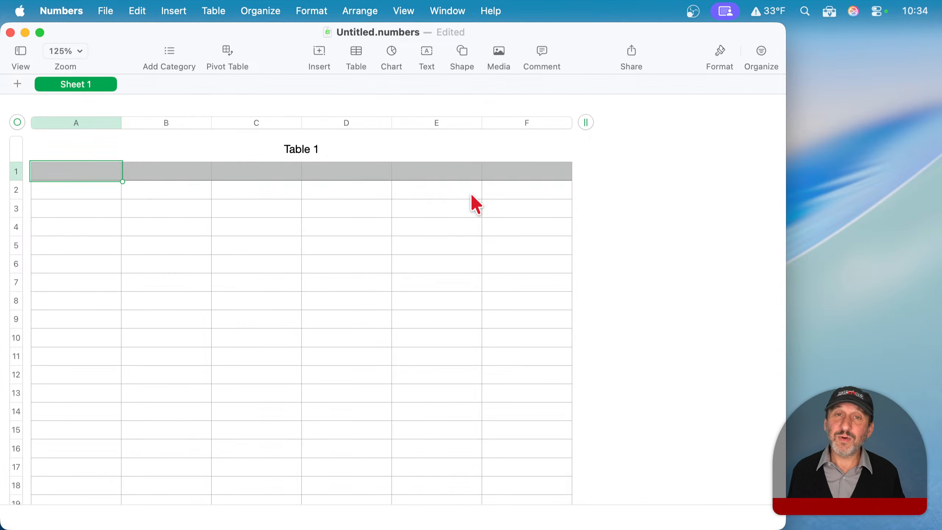
double_click(92, 171)
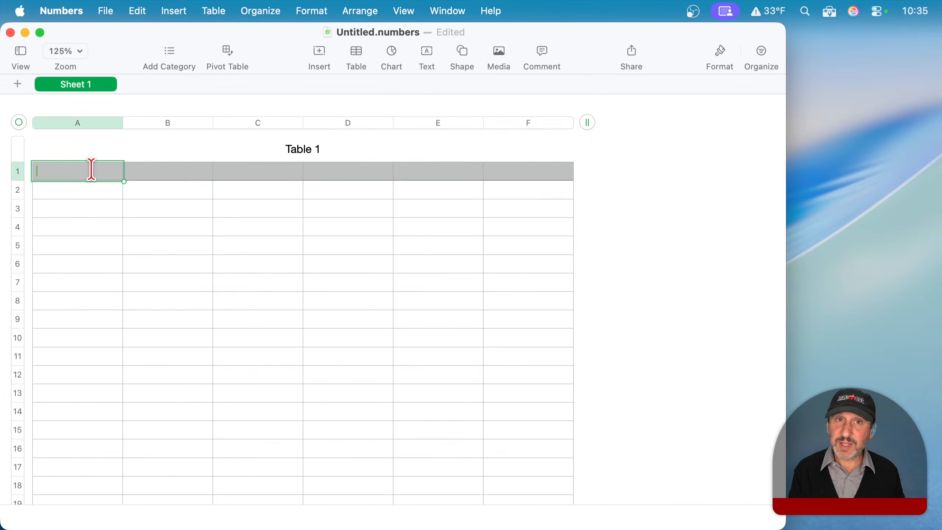
type("Date")
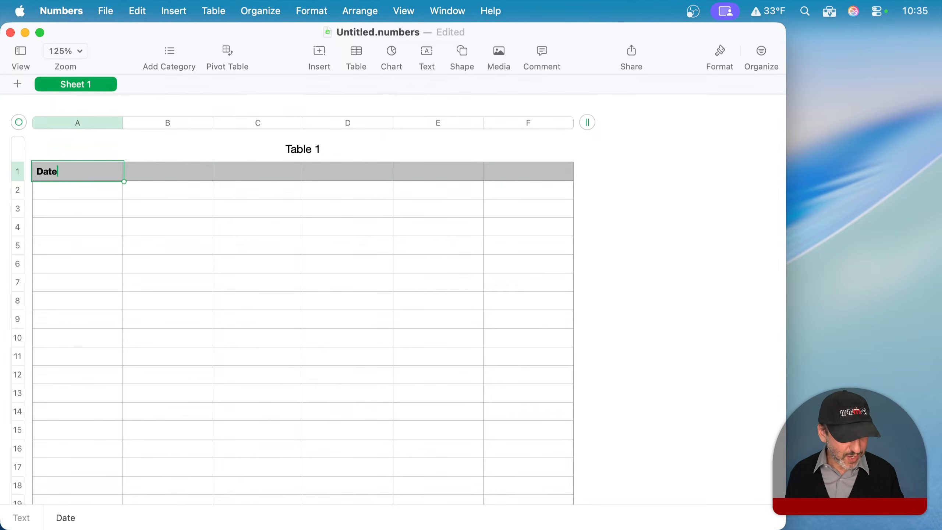
key("Tab")
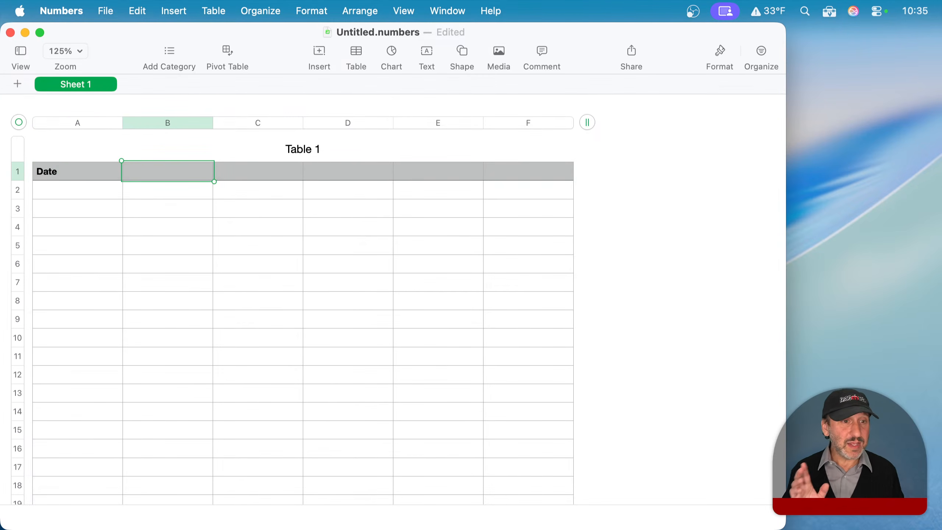
type("Description")
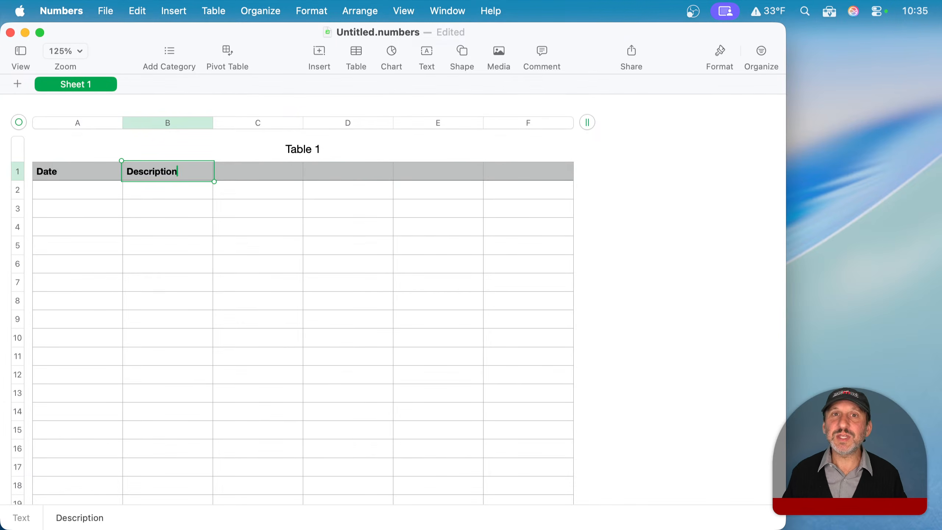
key("Tab")
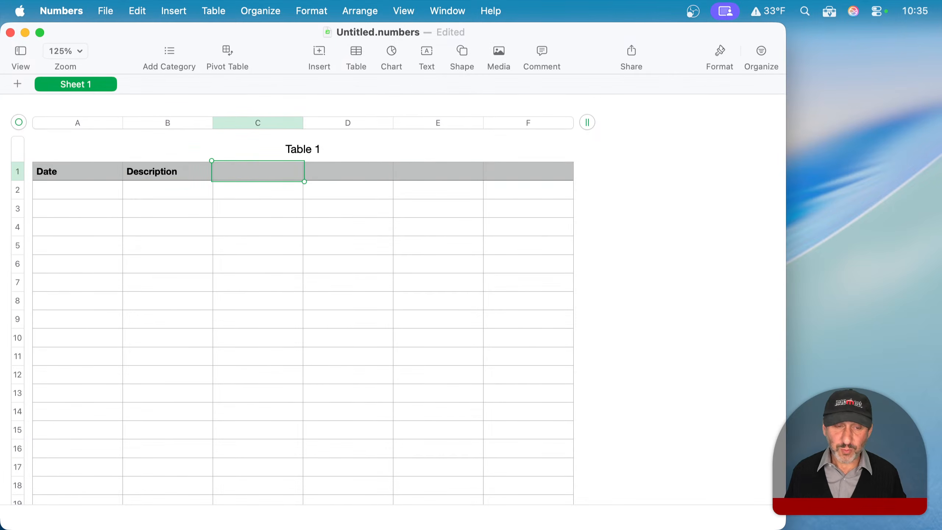
type("Amount")
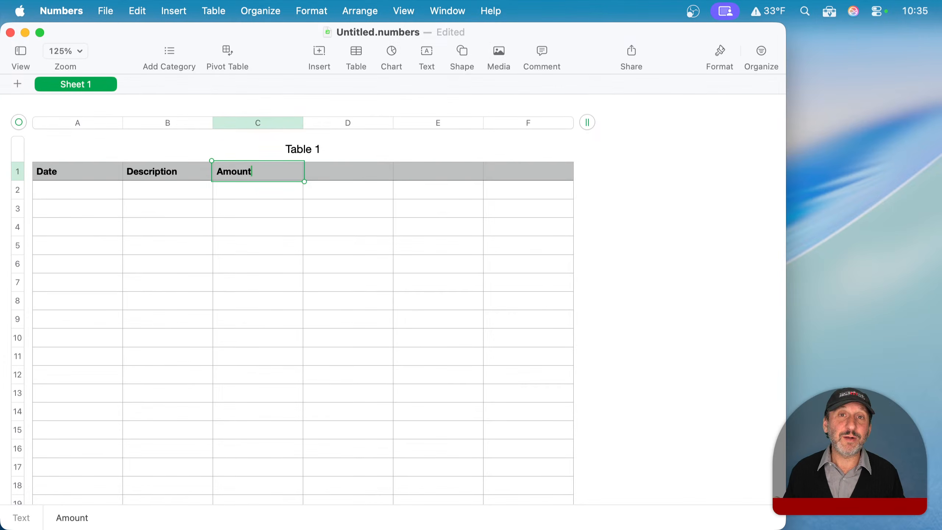
key("Tab")
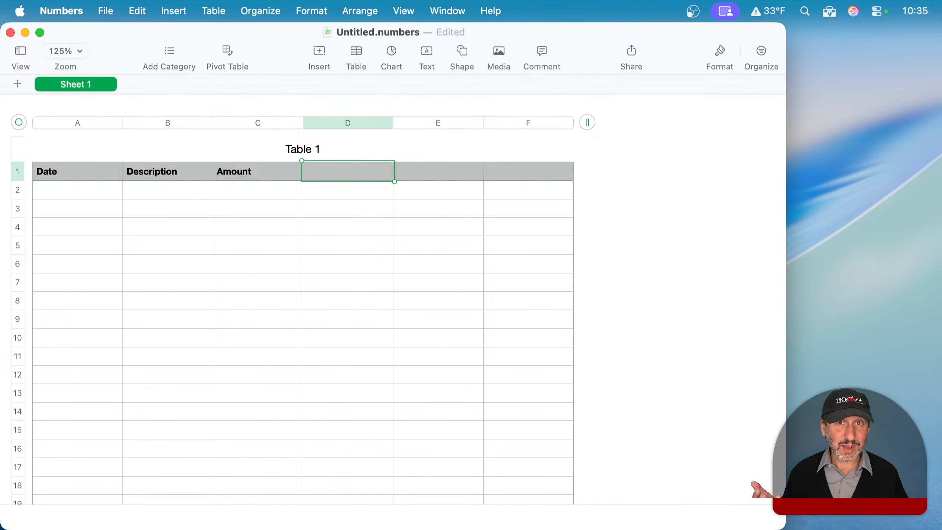
type("Catego")
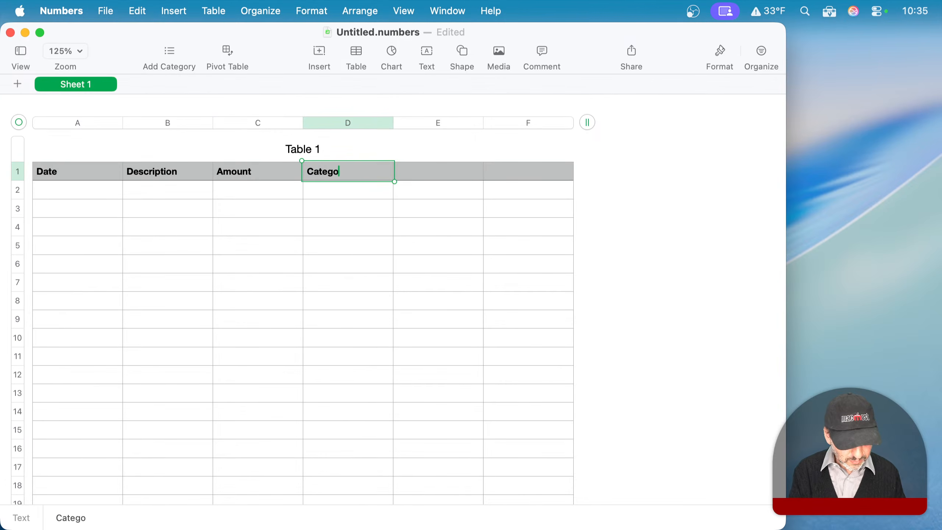
type("ry")
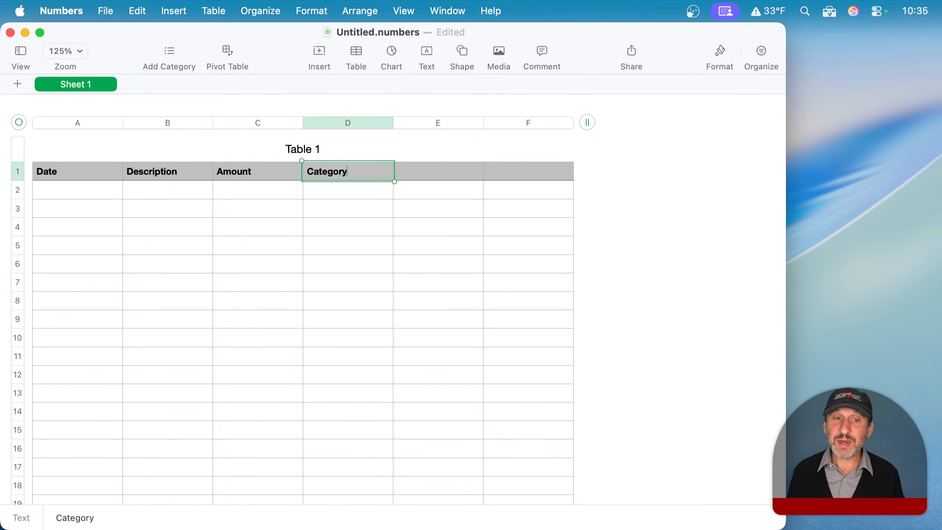
key("Tab")
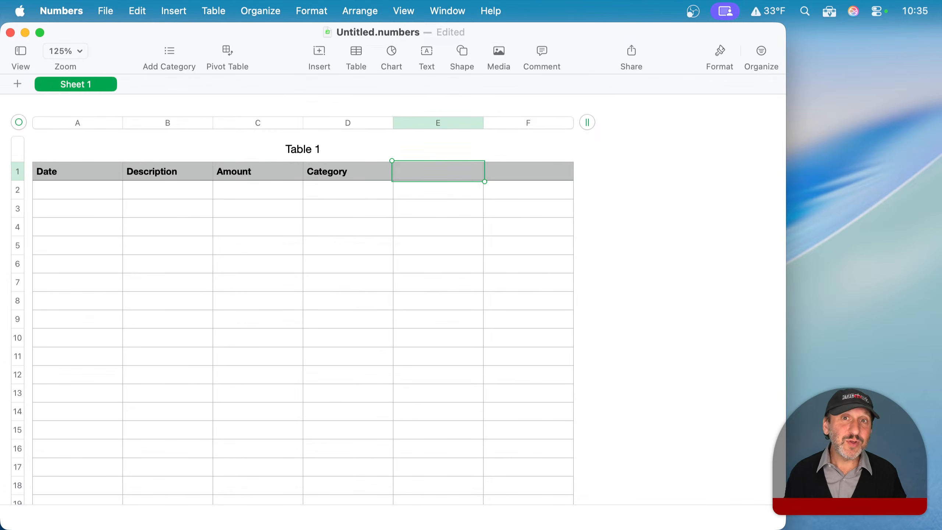
type("Notes")
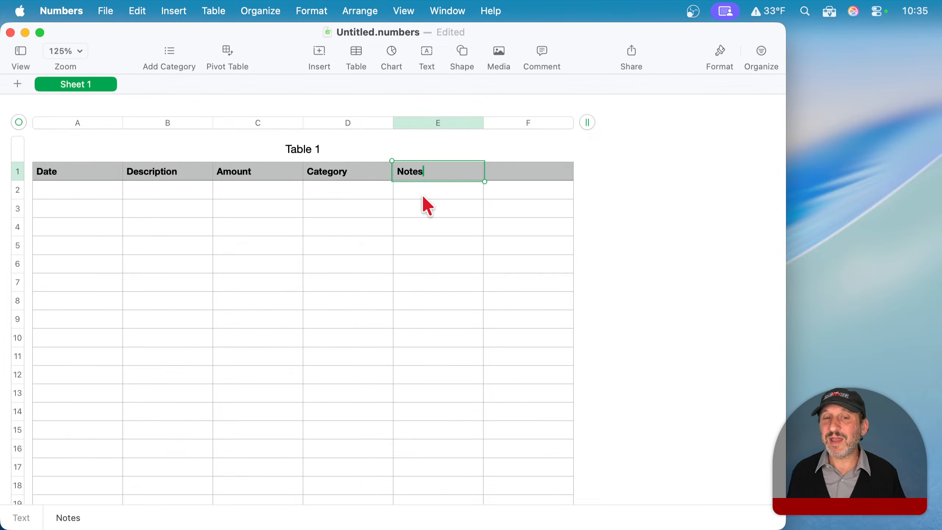
Delete the unused column F and narrow the Date column to about two thirds of its width.
left_click(566, 124)
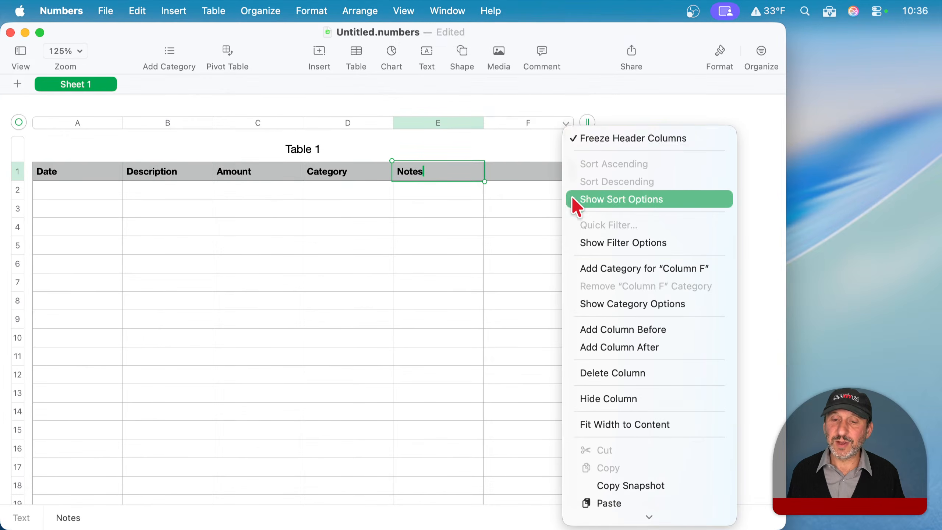
left_click(593, 373)
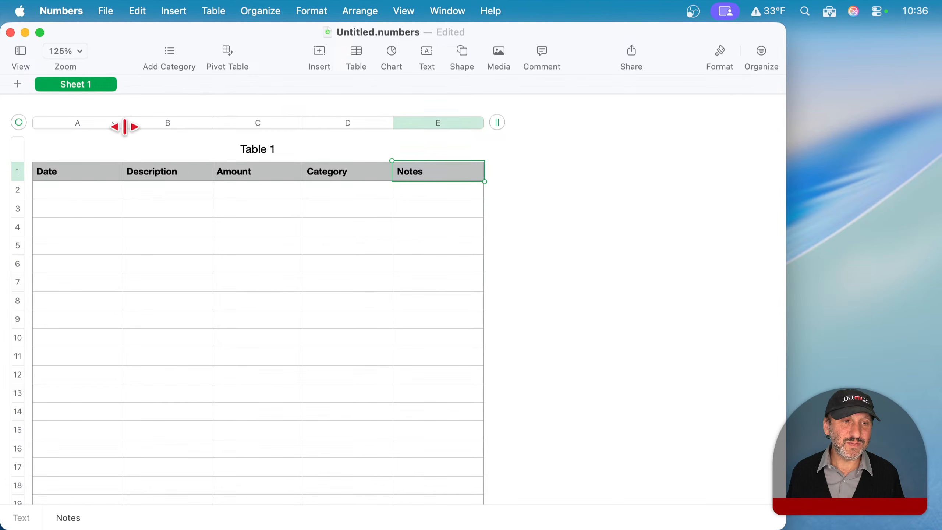
left_click_drag(125, 123, 97, 130)
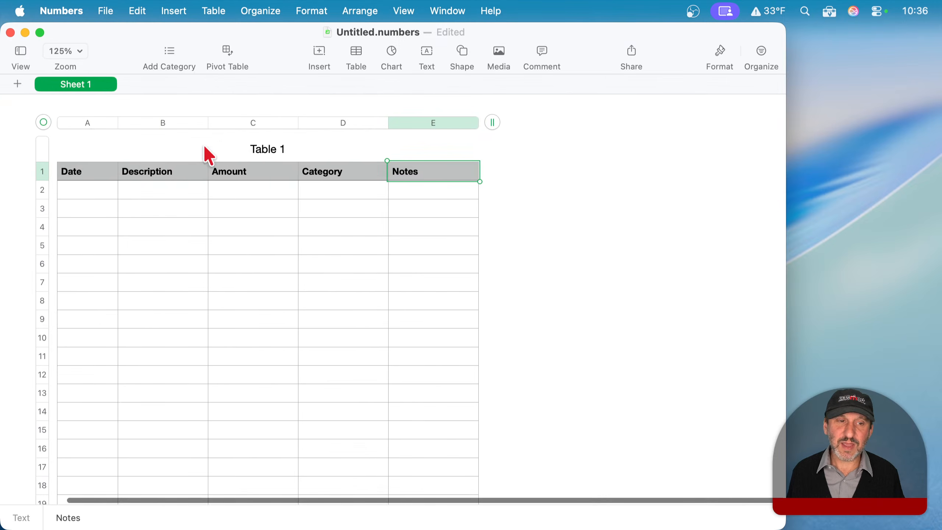
Widen the Description column to slightly over twice its width and the Notes column to about two and a half times.
left_click_drag(203, 124, 241, 126)
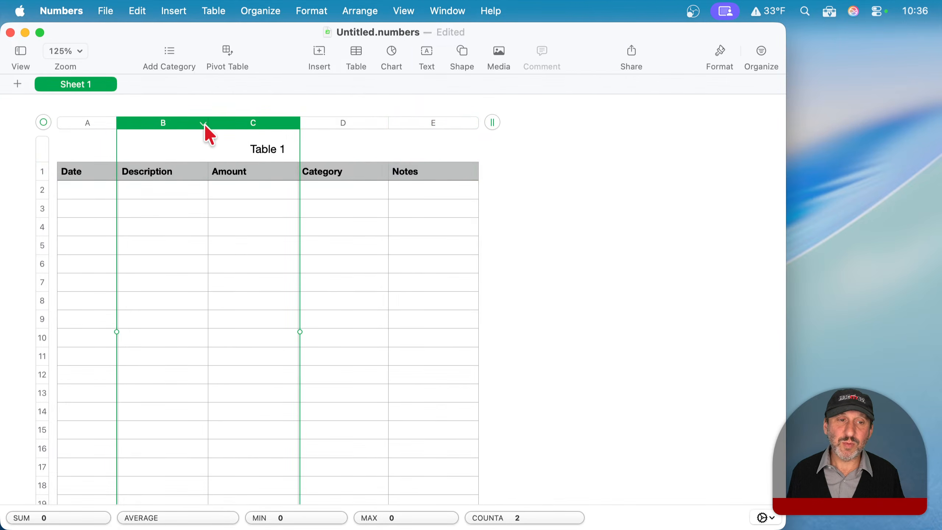
left_click(242, 111)
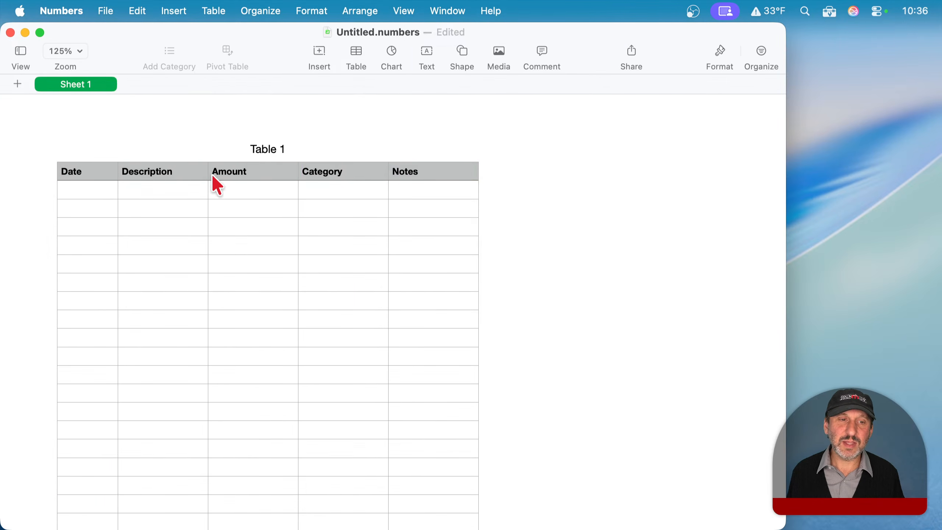
left_click(214, 186)
left_click_drag(208, 123, 321, 124)
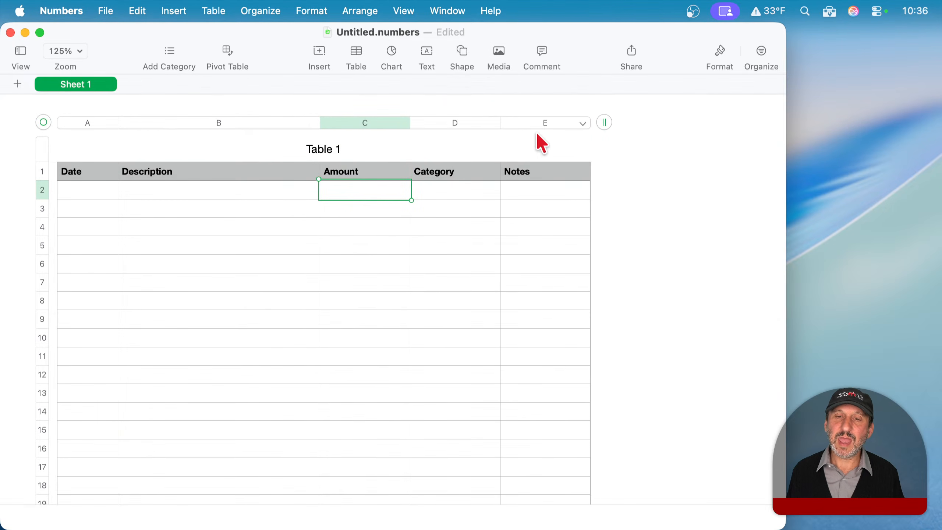
left_click_drag(588, 125, 731, 123)
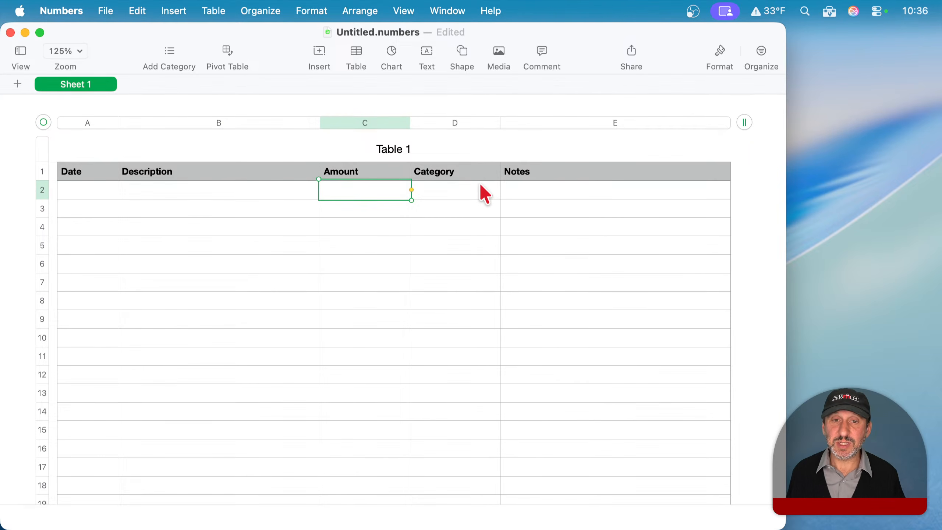
Rename the table's title from Table 1 to Expenses.
left_click(387, 149)
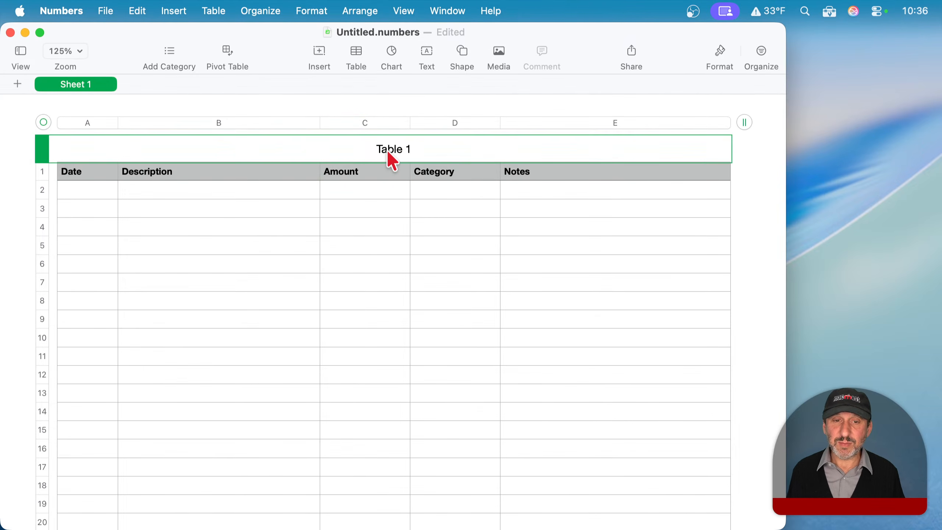
left_click(387, 150)
key("super+a")
type("Exp")
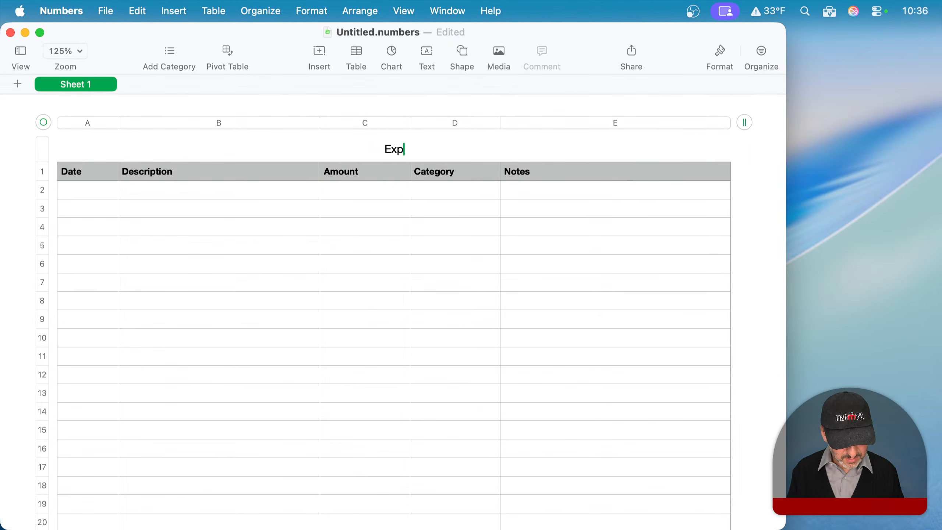
type("enses")
key("Return")
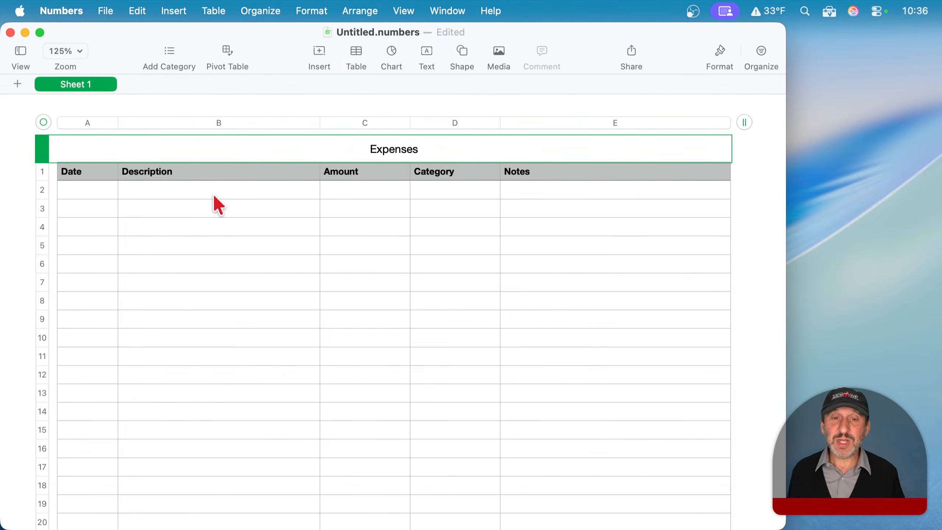
Rename Sheet 1 as Expenses Journal.
scroll(757, 174, "right", 5)
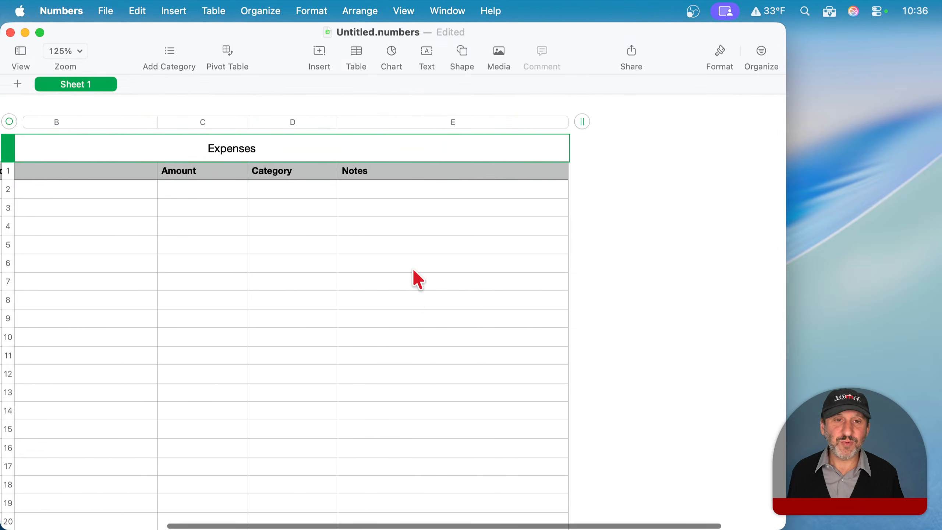
scroll(413, 272, "down", 10)
scroll(414, 273, "up", 12)
scroll(413, 270, "left", 4)
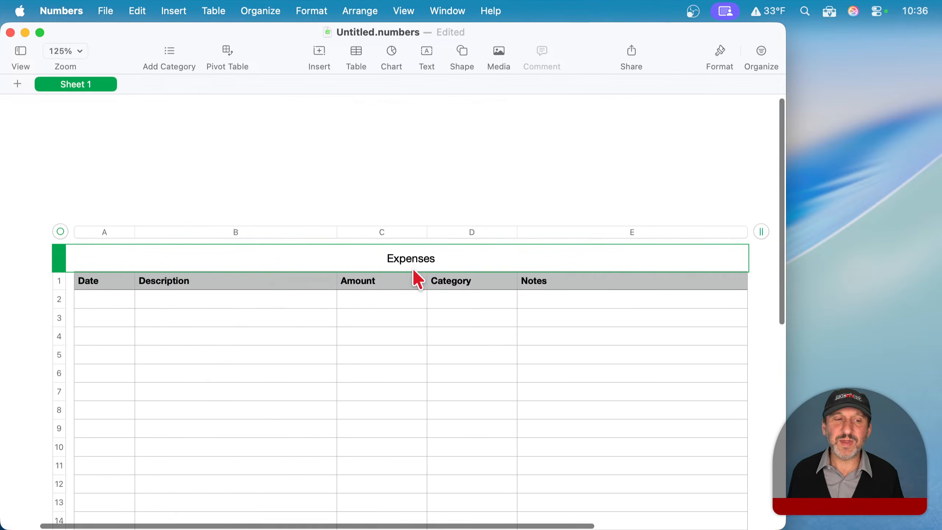
scroll(413, 270, "down", 3)
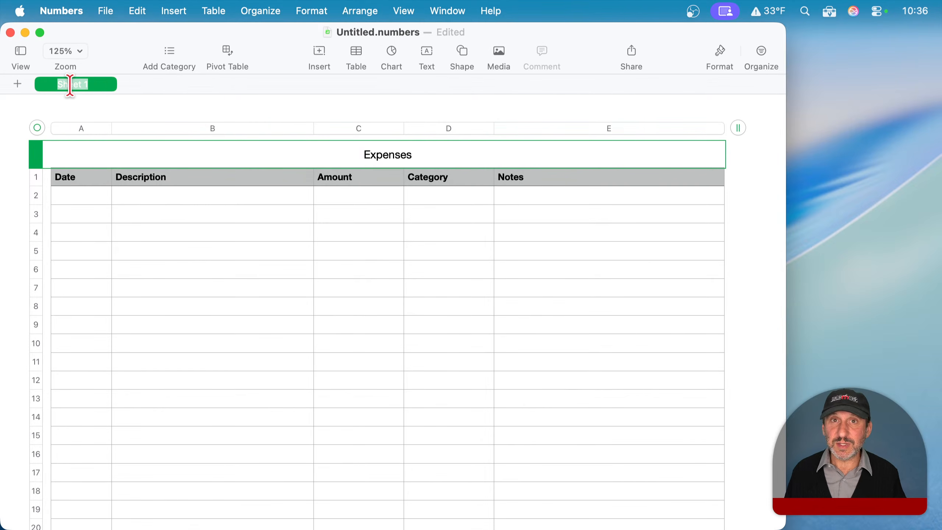
type("Ex")
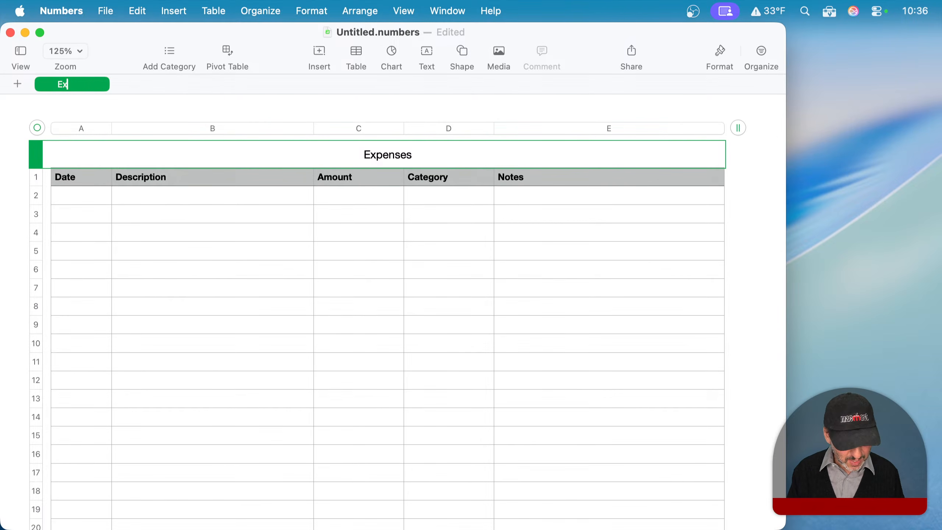
type("pense")
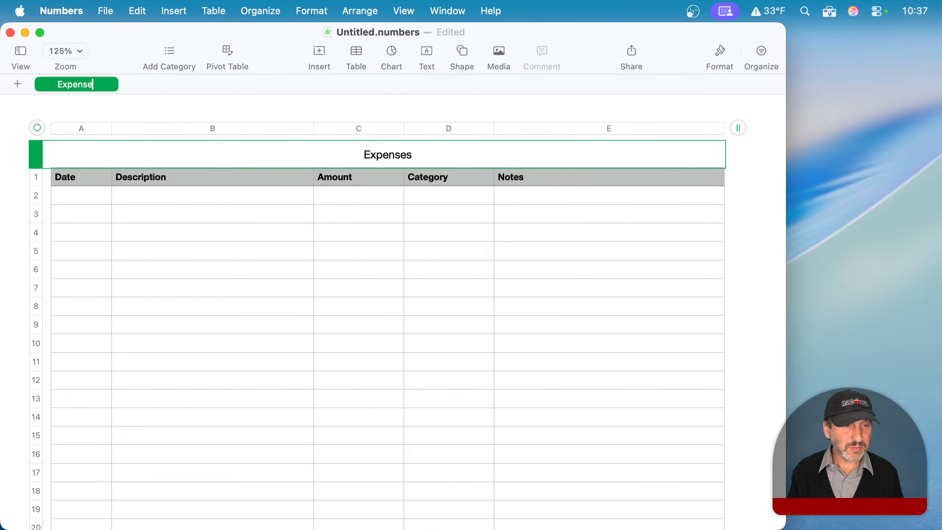
type("s Journal")
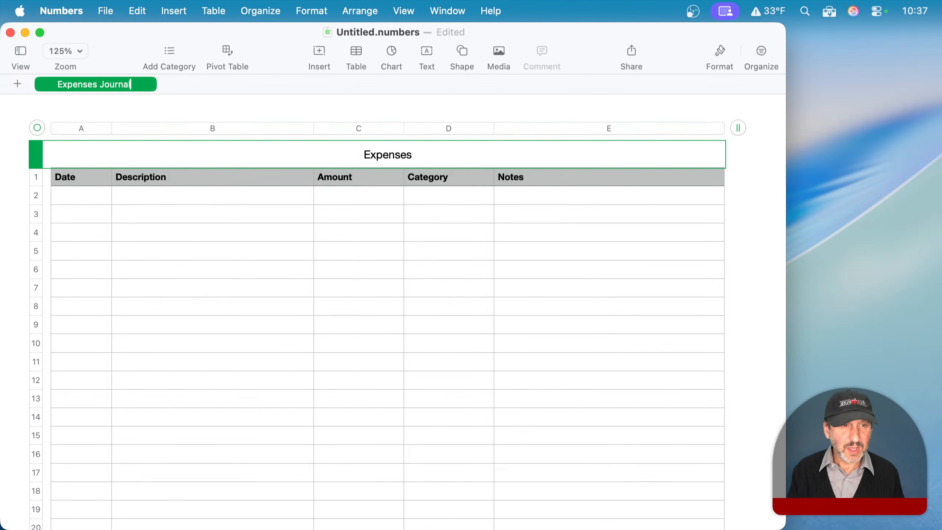
key("Return")
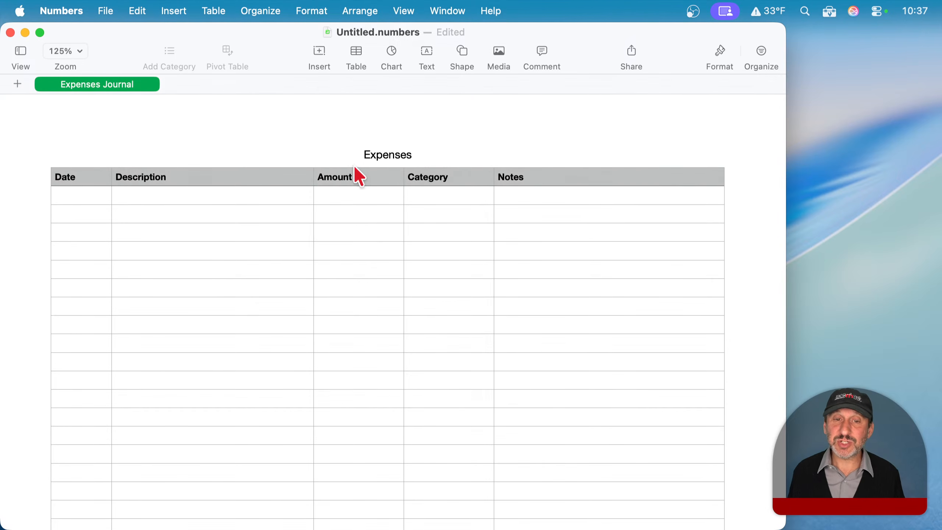
Enter the first expense record in row 2: date 1/4, description Restaurant, amount $80.56, category Food.
left_click(85, 200)
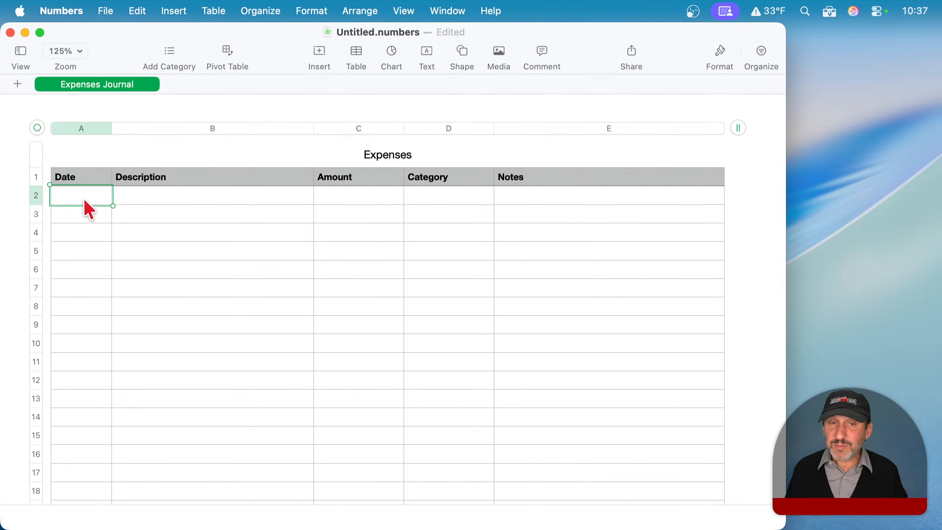
type("1/4")
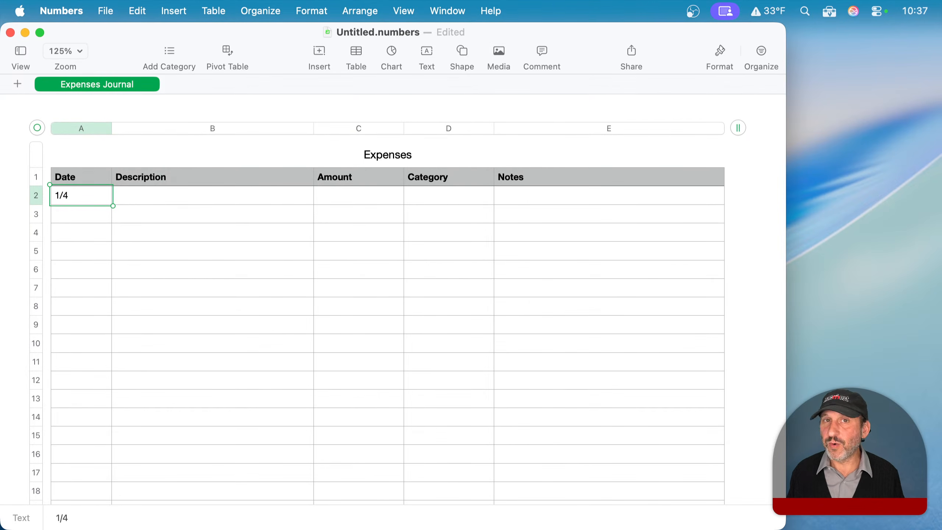
key("Tab")
type("Restaurant")
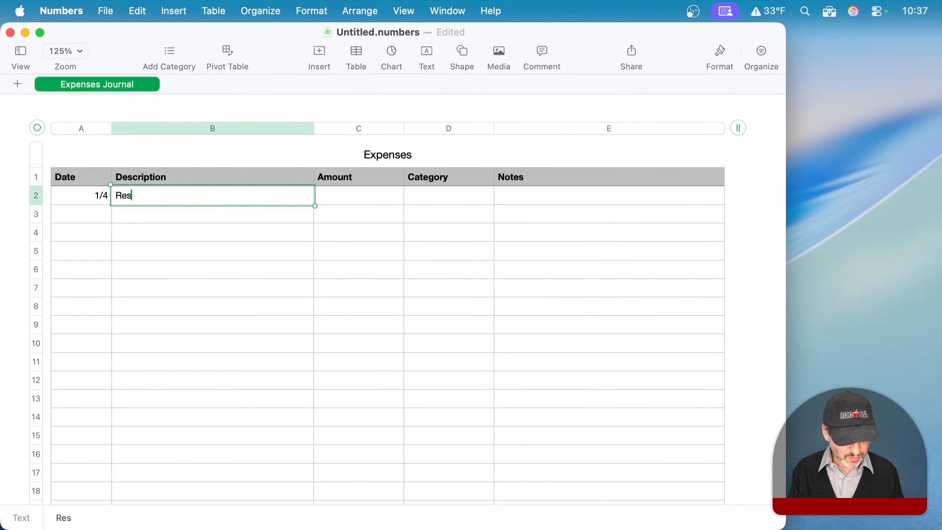
key("Tab")
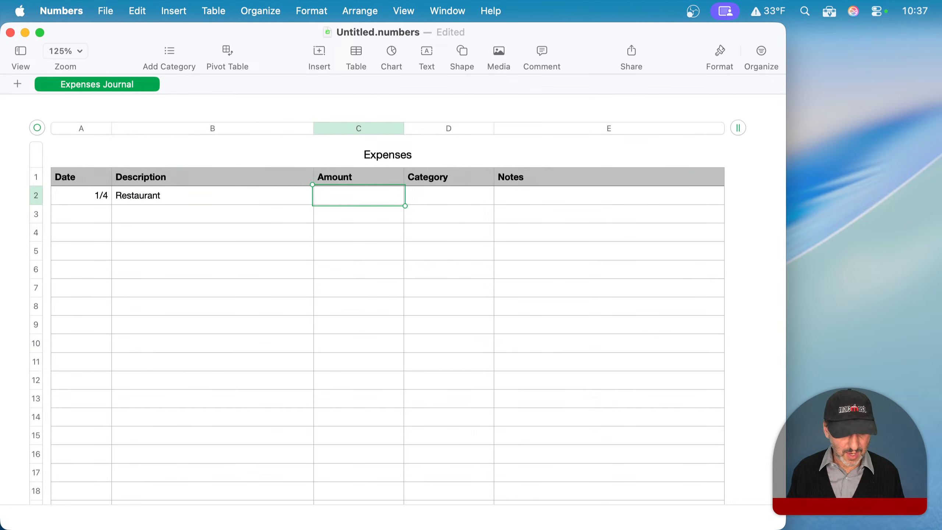
type("$80.56")
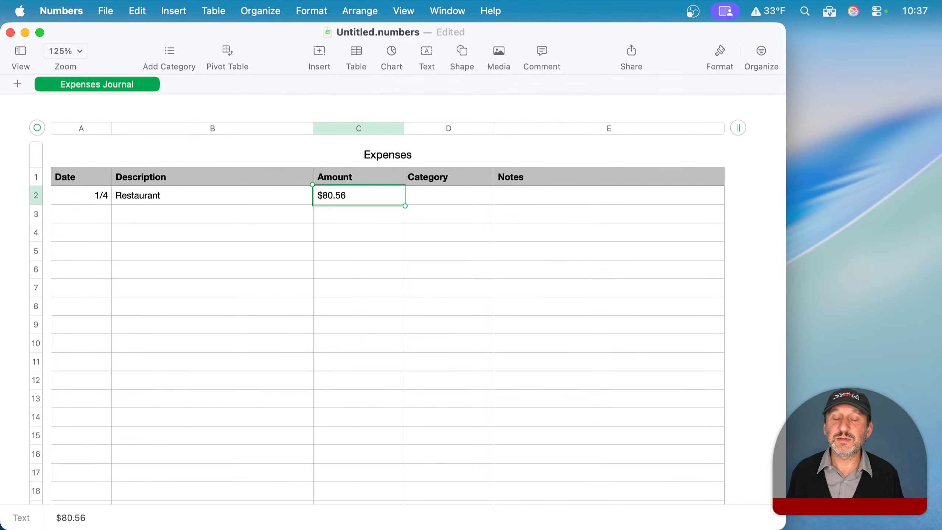
key("Tab")
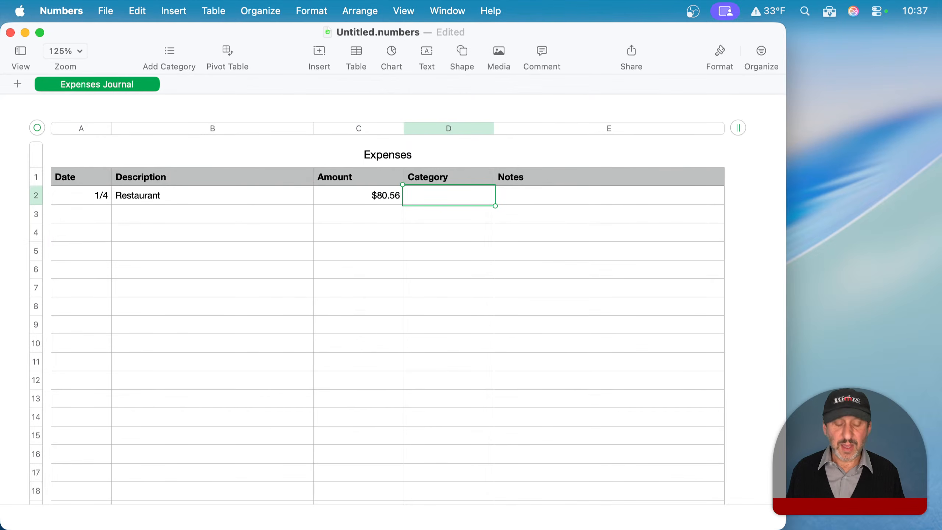
type("Food")
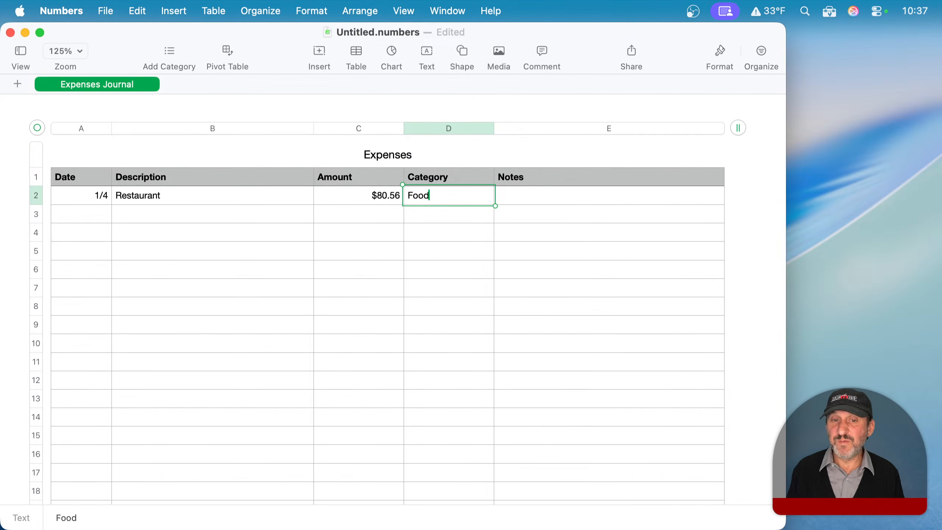
key("Tab")
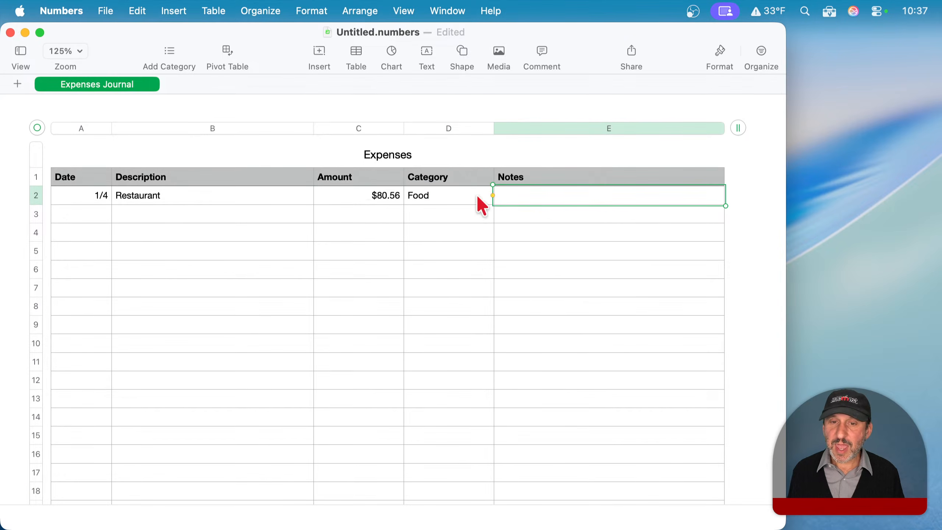
Enter the second expense record in row 3: date 1/5, description Rent, amount $1500.00, category Housing.
left_click(98, 227)
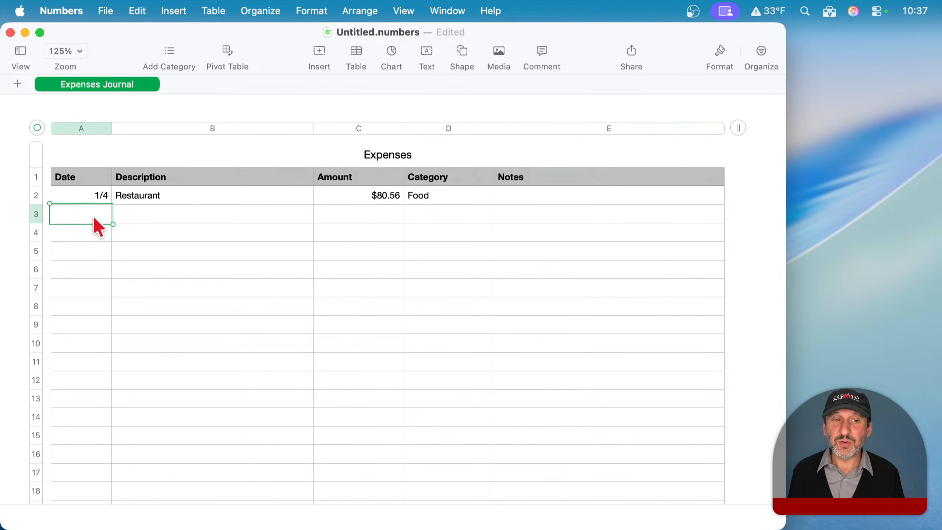
type("1/5")
key("Tab")
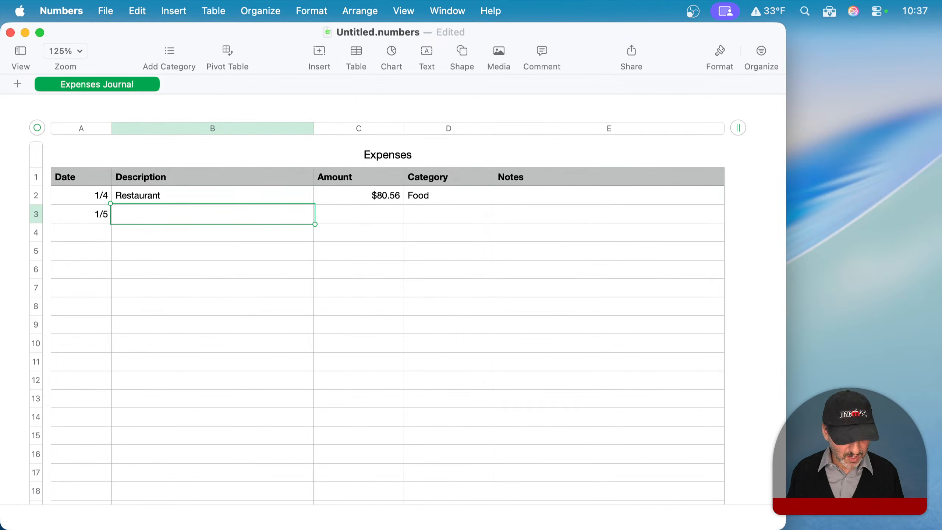
type("Rent")
key("Tab")
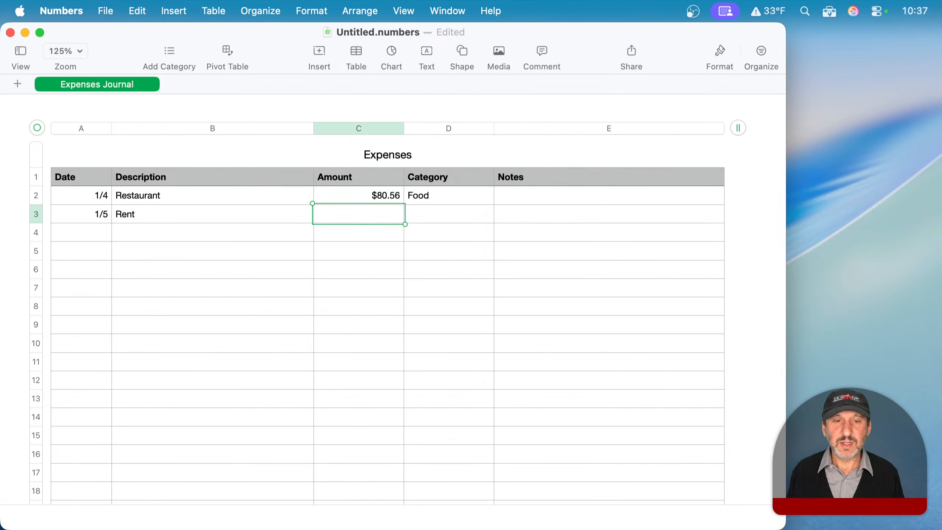
type("$1500.00")
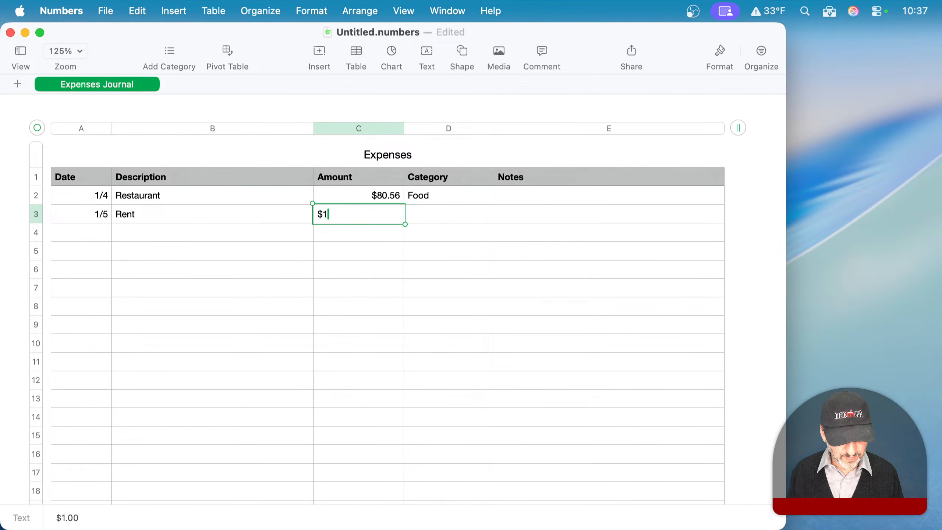
key("Tab")
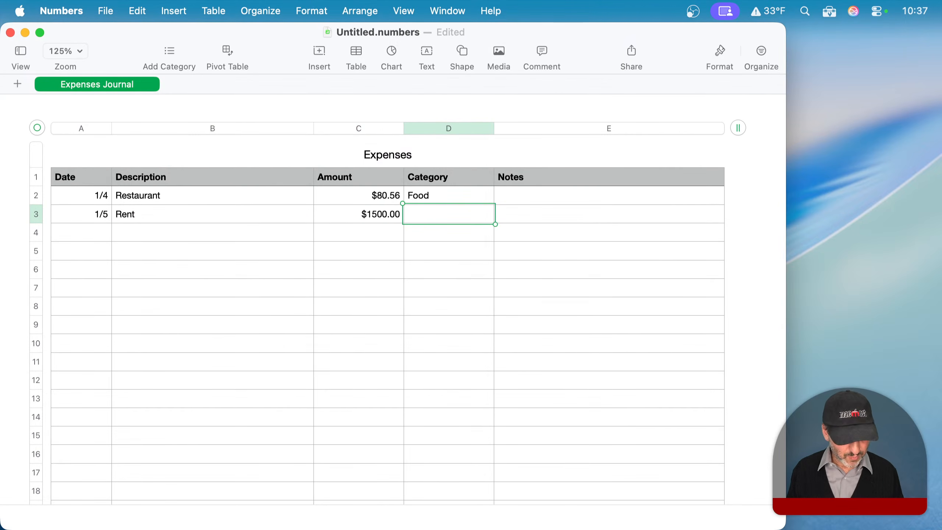
type("Housing")
key("Tab")
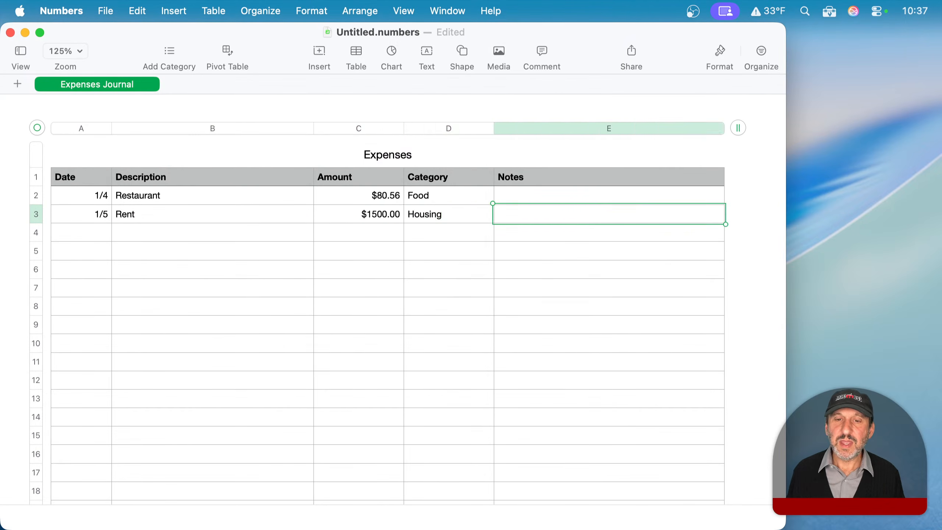
Enter the third expense record in row 4: date 1/5, description Groceries, amount $140.52, category Food.
left_click(86, 236)
type("1")
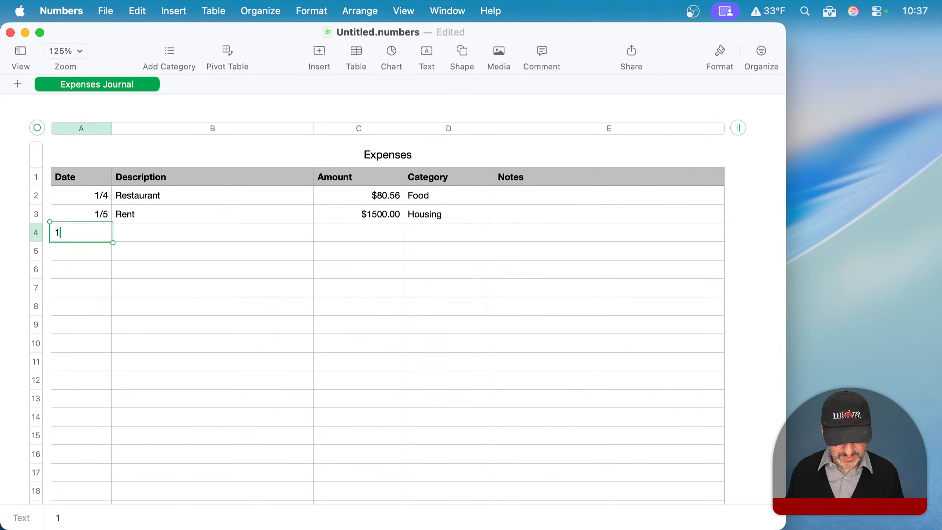
type("/5")
key("Tab")
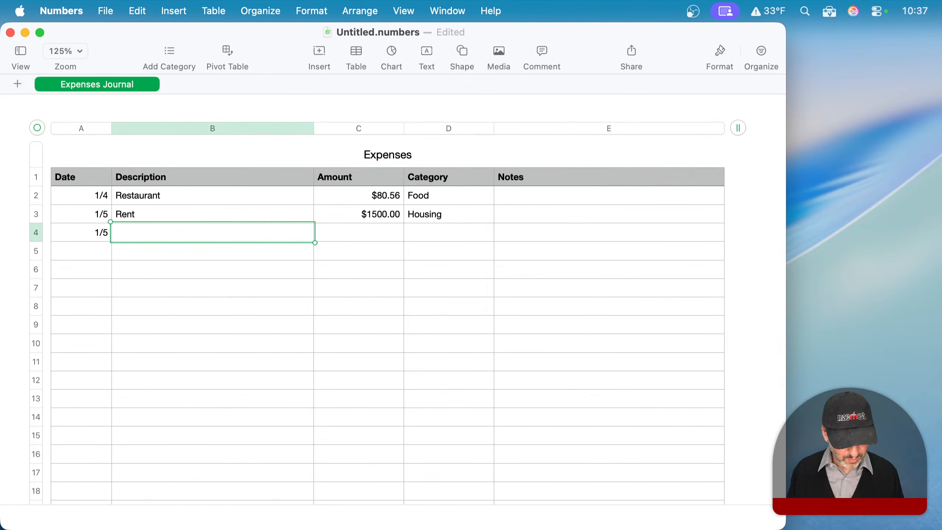
type("G")
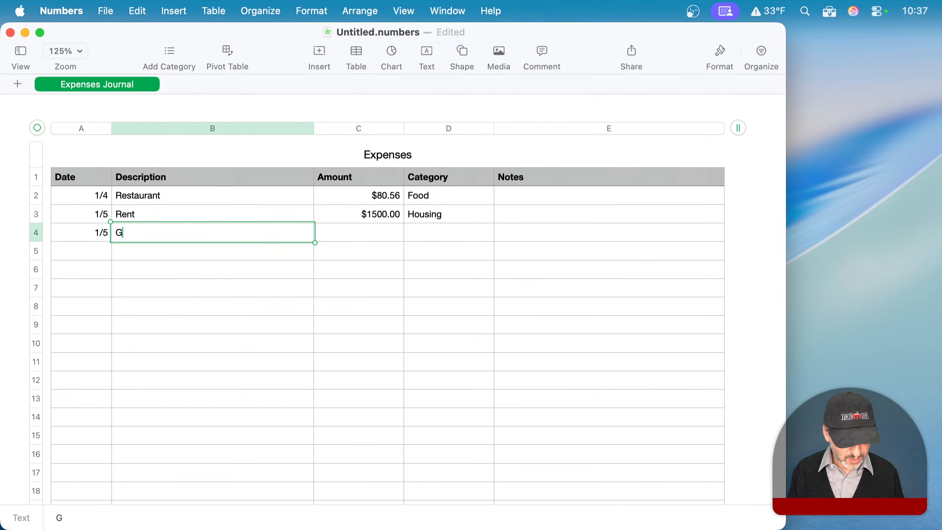
type("roceries")
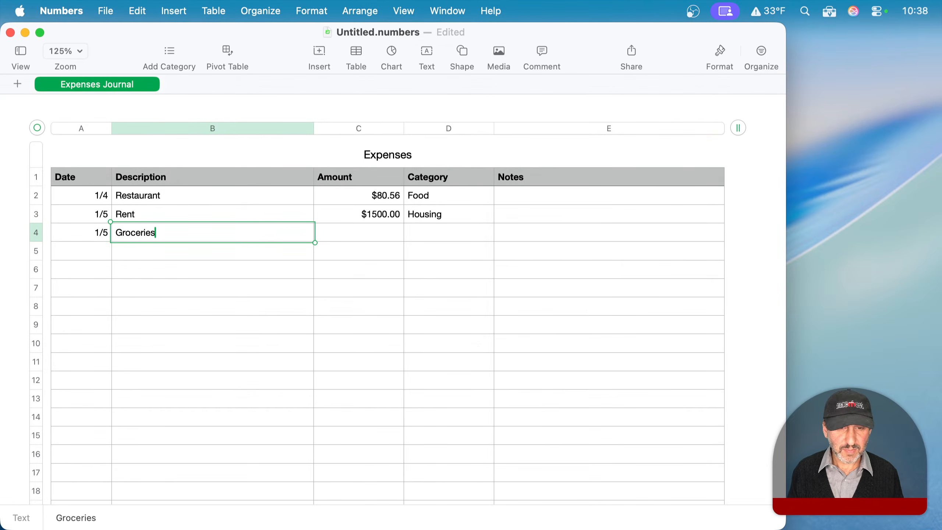
key("Tab")
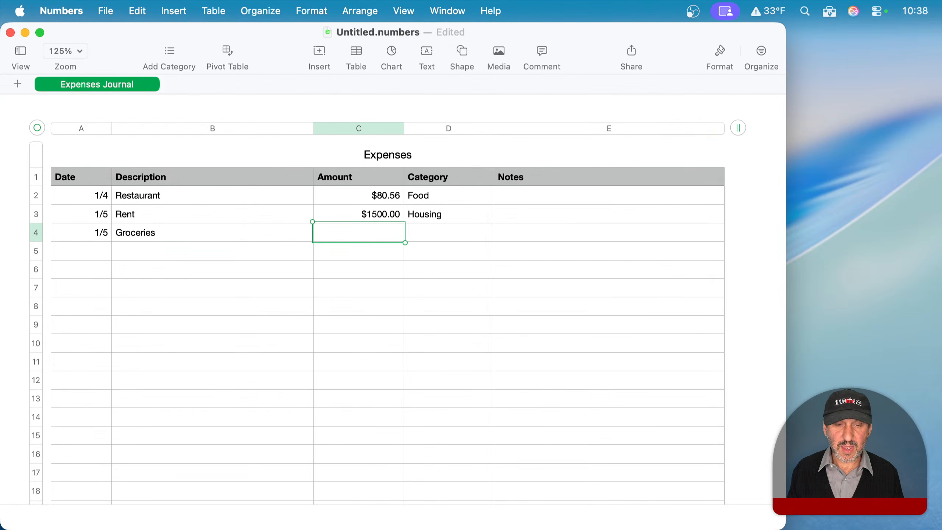
type("$1")
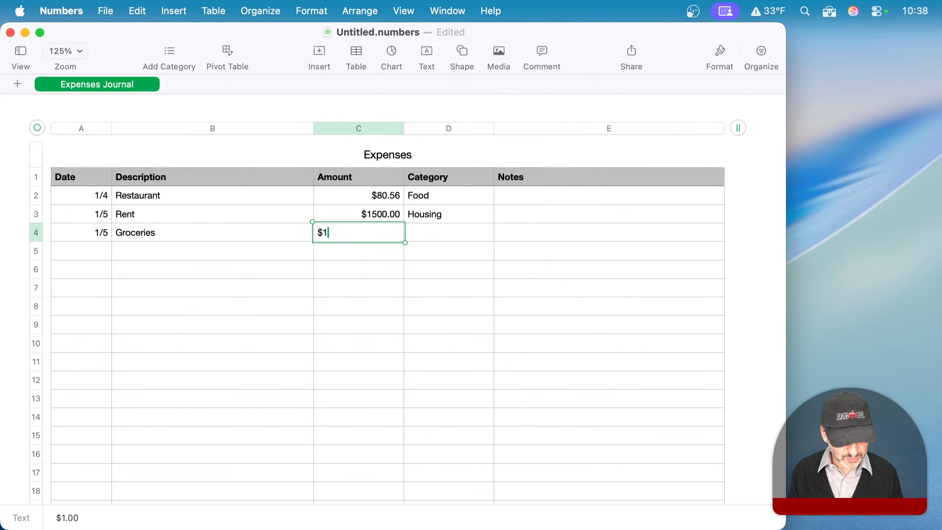
type("40.52")
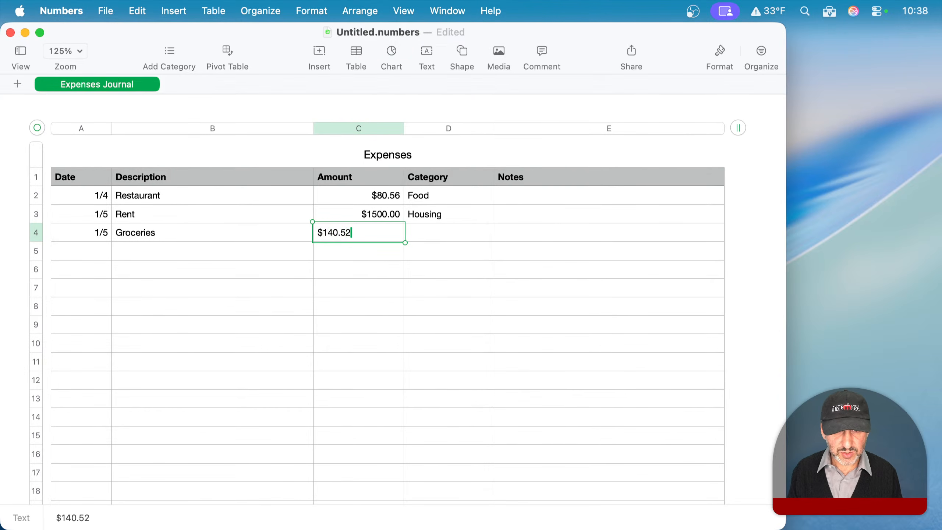
key("Tab")
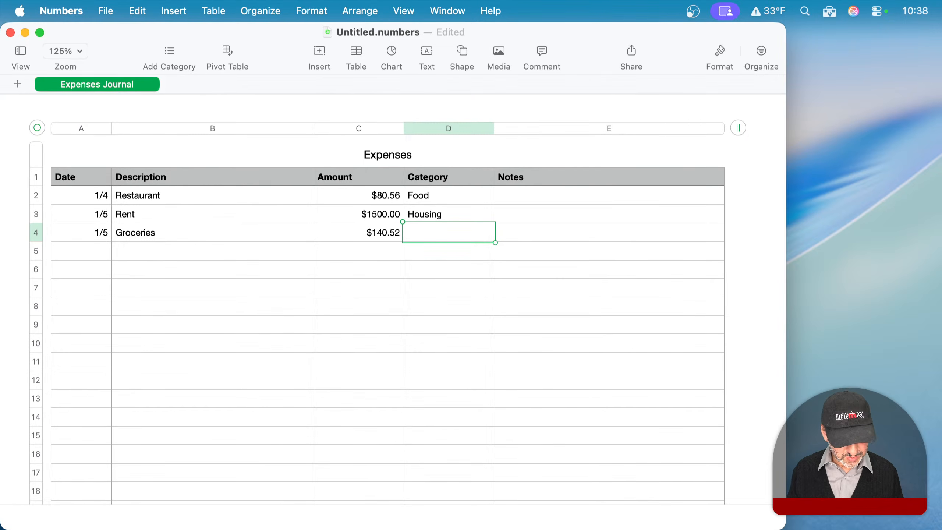
type("Food")
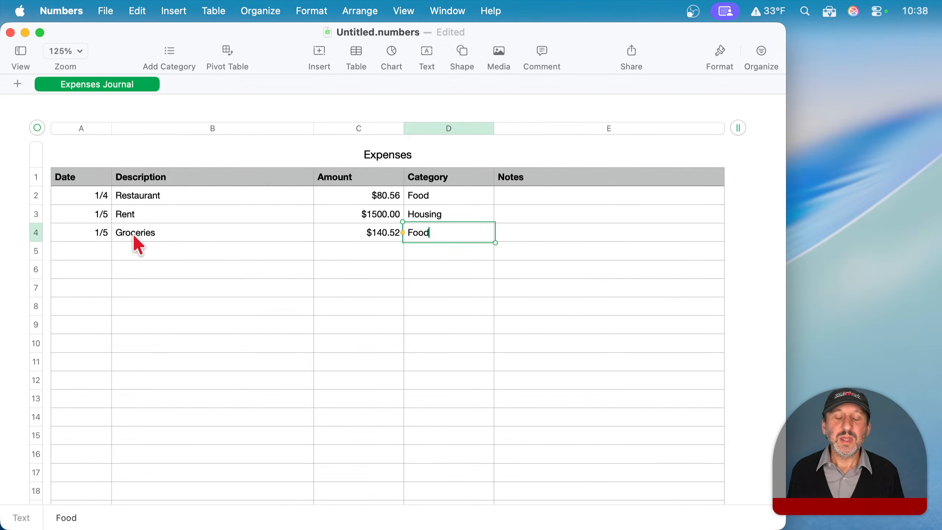
key("Tab")
Examine the Category entries of the three expense records and compare them with the matching descriptions.
left_click(95, 232)
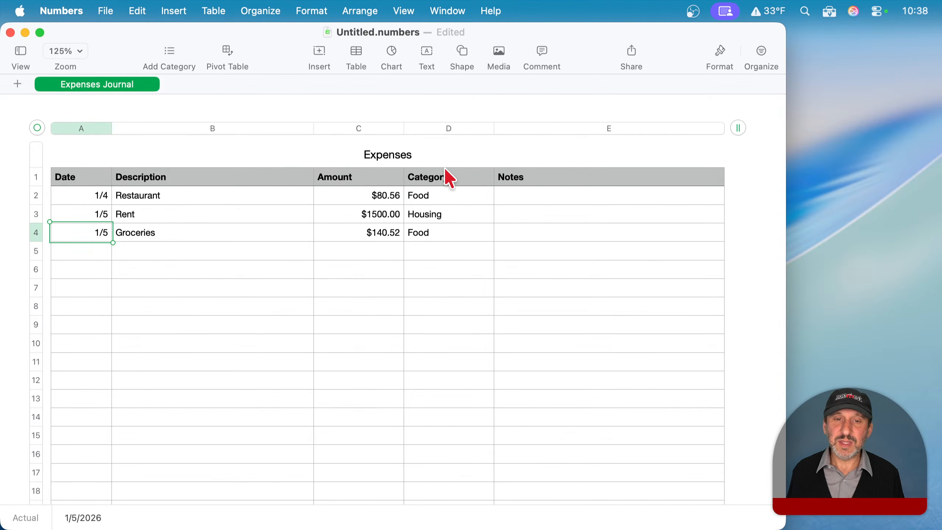
left_click(440, 192)
left_click(440, 214)
left_click(444, 231)
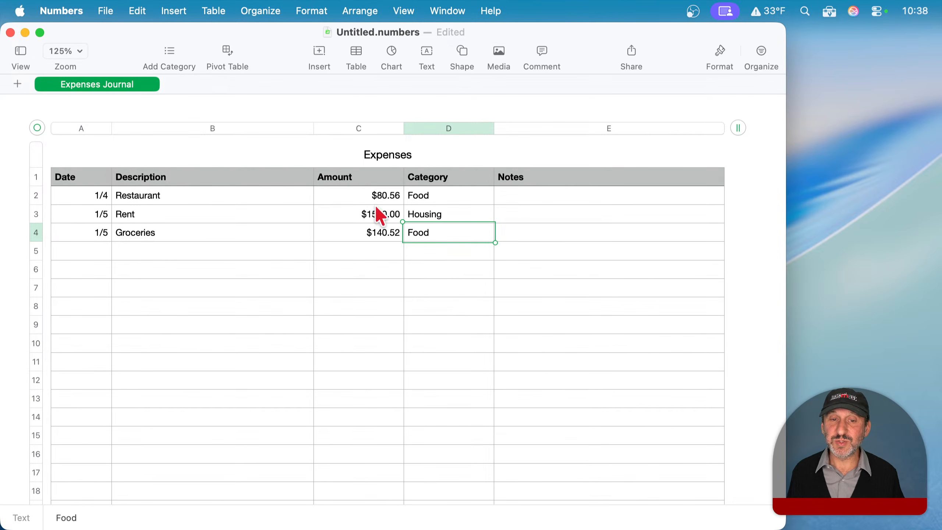
left_click(450, 196)
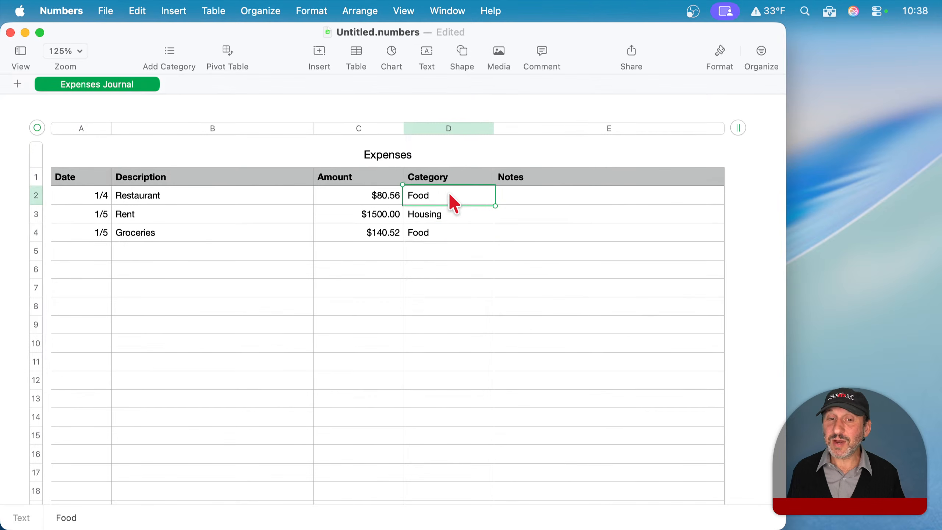
left_click(454, 238)
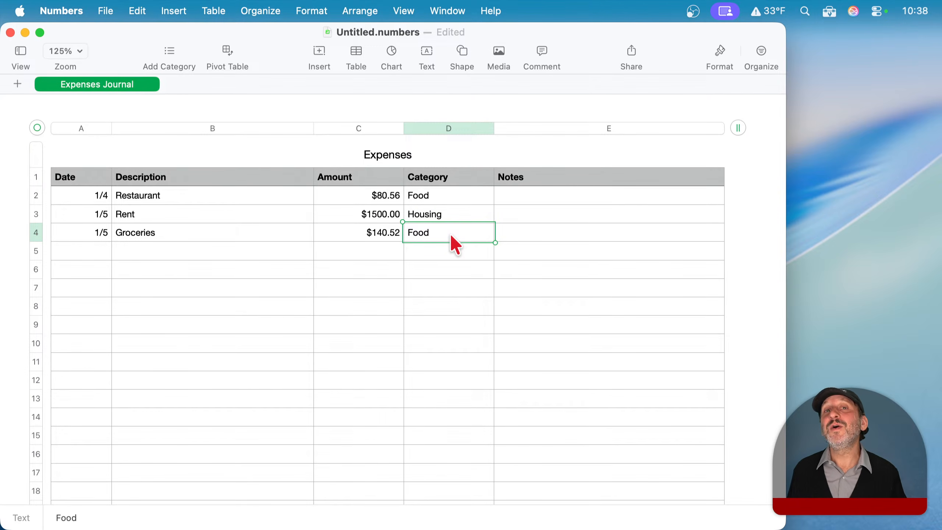
left_click(440, 197)
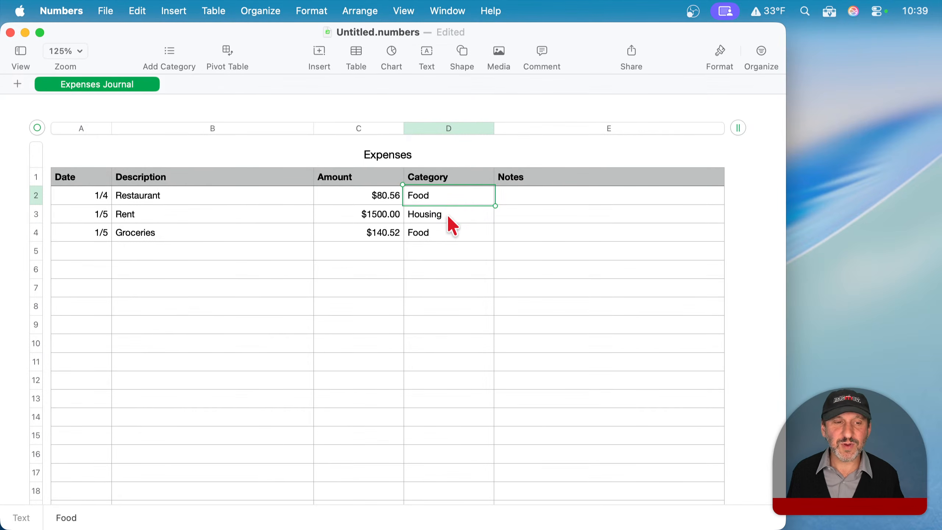
left_click(438, 238)
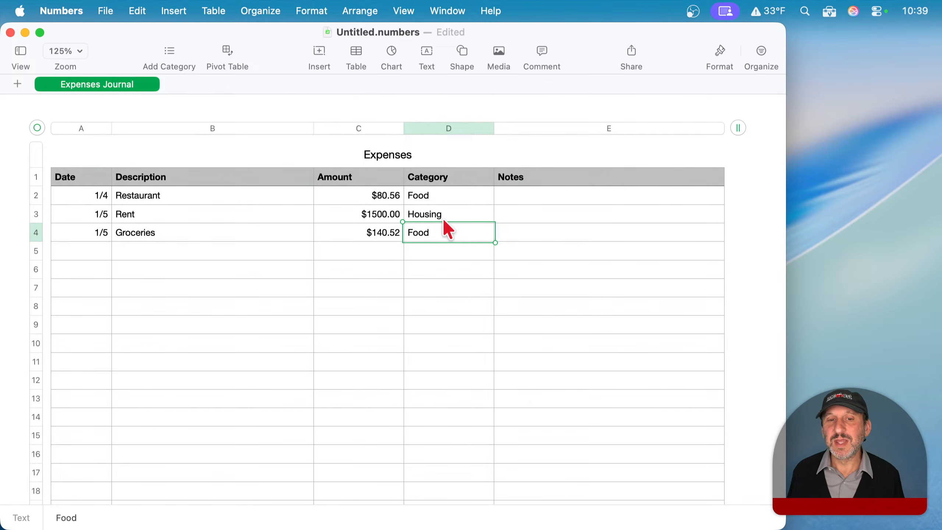
left_click(443, 197)
left_click(444, 228)
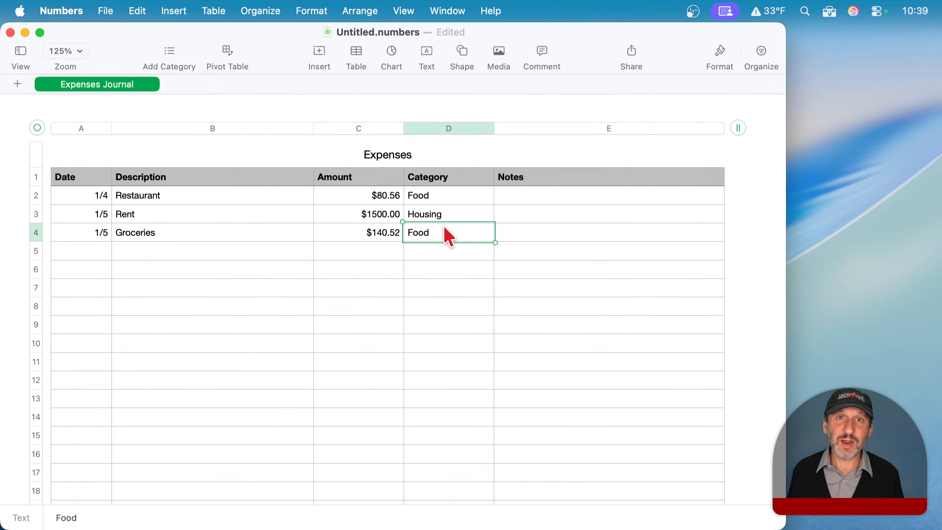
left_click(214, 193)
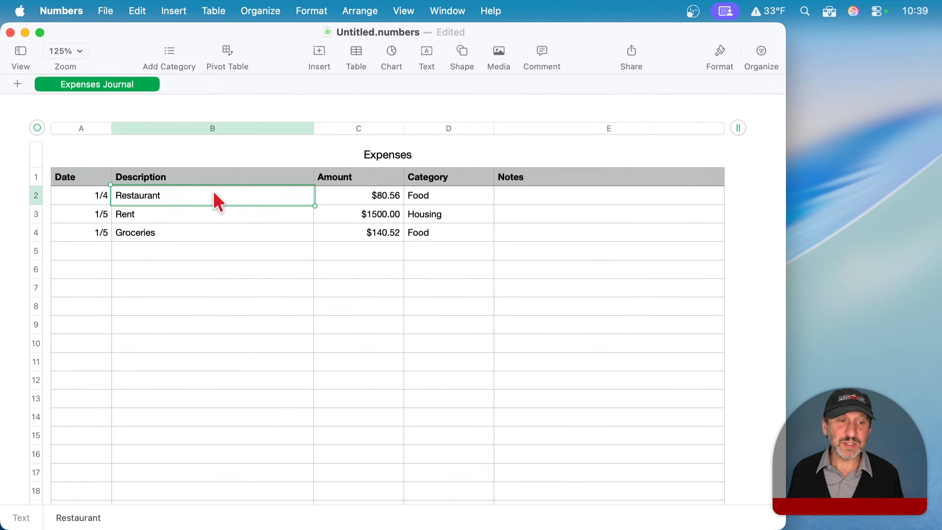
left_click(213, 228)
left_click(418, 193)
left_click(433, 228)
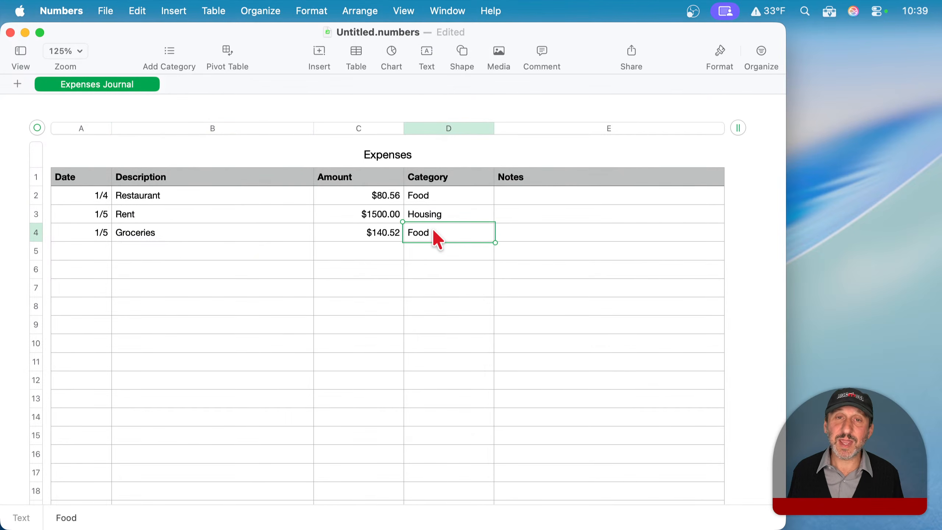
left_click(433, 214)
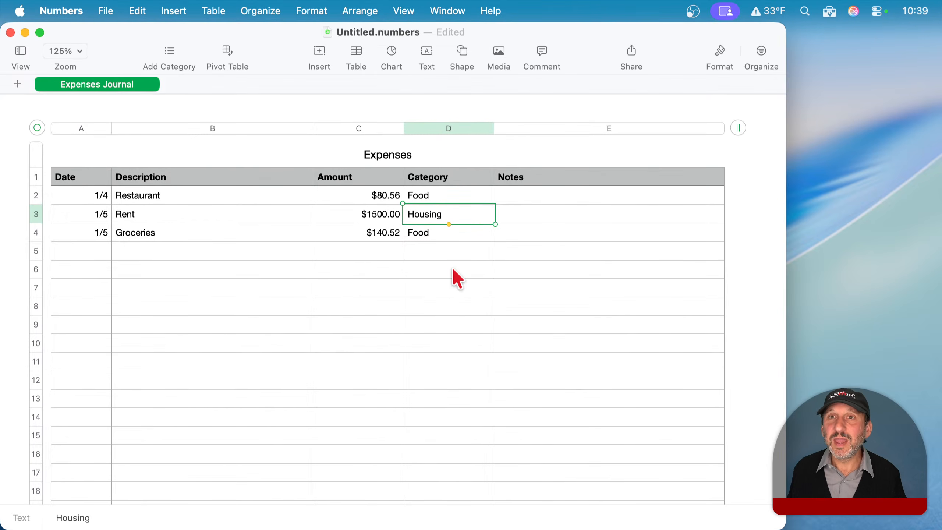
left_click(442, 196)
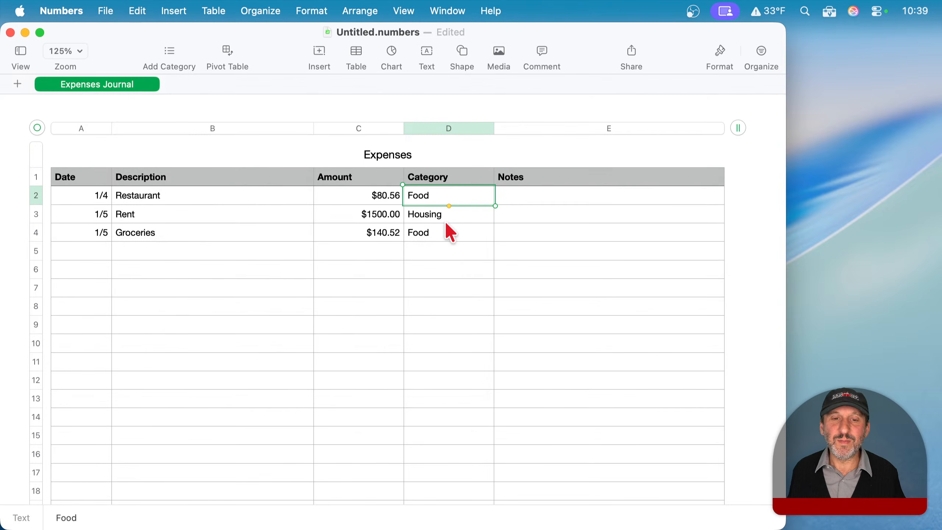
left_click(434, 217)
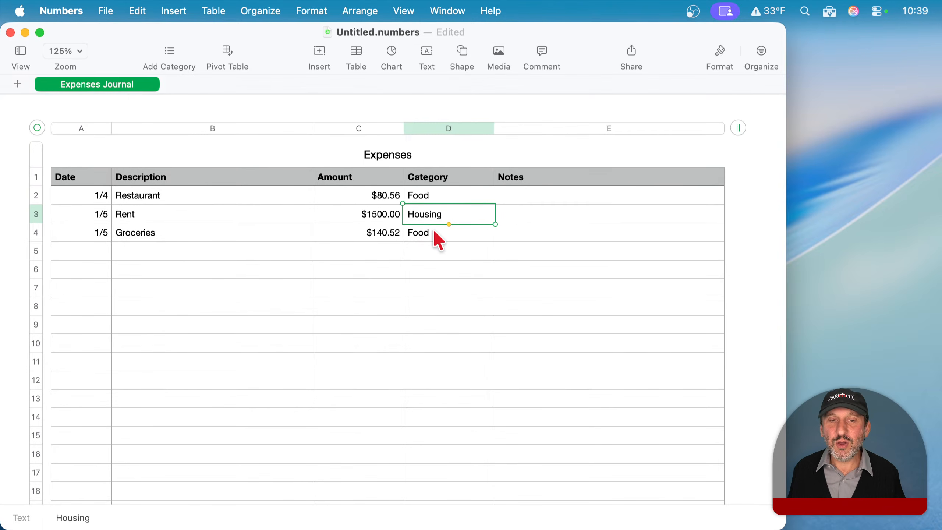
Enter the date 1/6/26 in row 5 of the Date column.
left_click(433, 230)
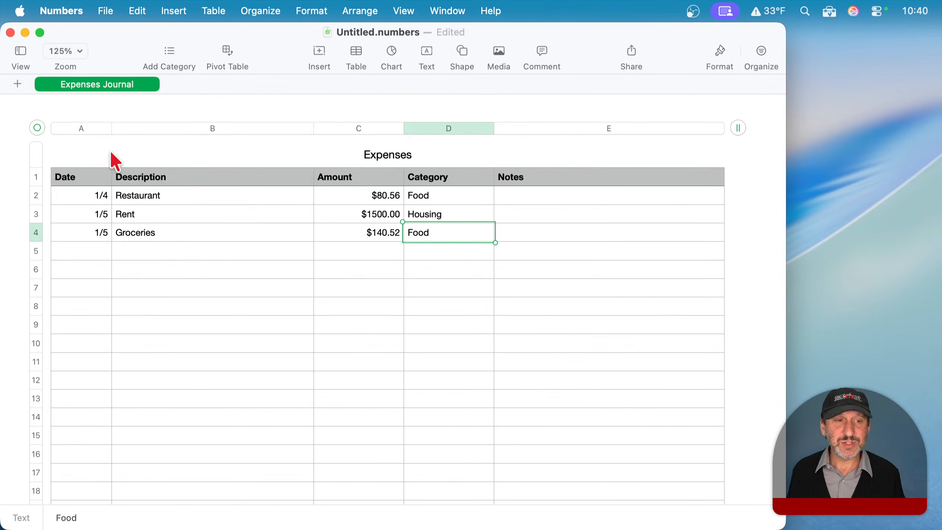
left_click(91, 197)
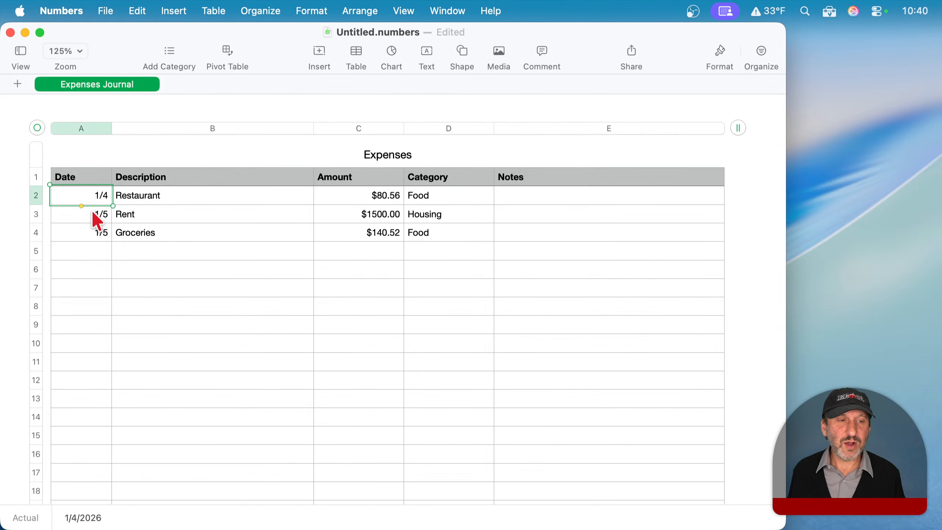
left_click(92, 231)
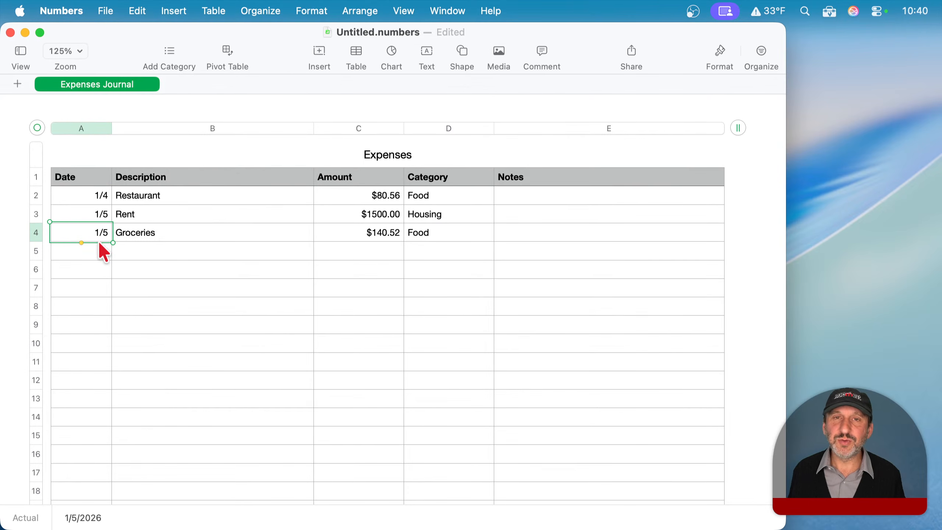
left_click(93, 252)
type("1/")
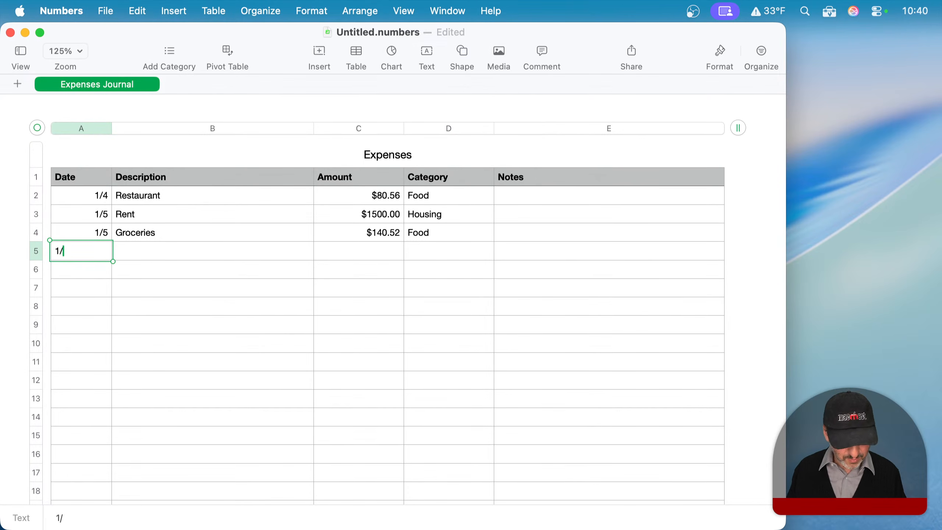
type("6/26")
key("Return")
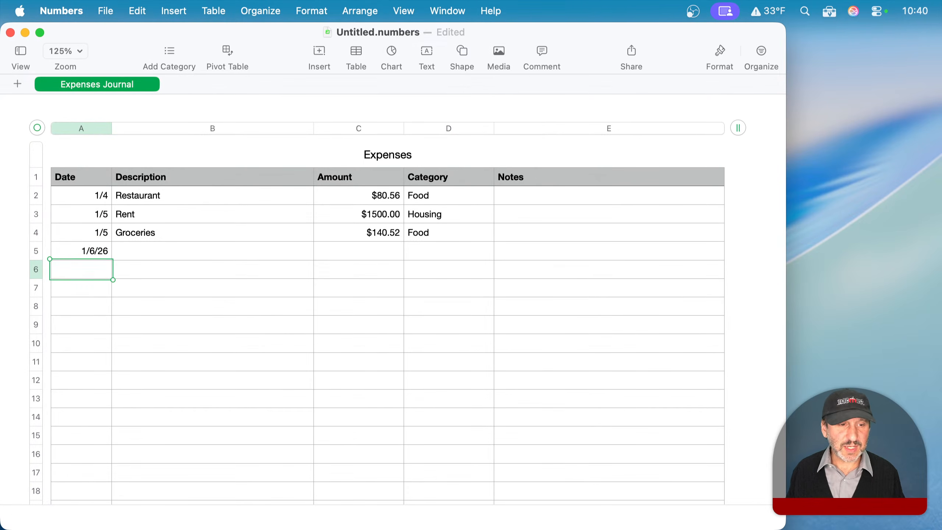
Enter the dates 1/7/2026 and Jan 8 in rows 6 and 7 of the Date column.
type("1/7/22")
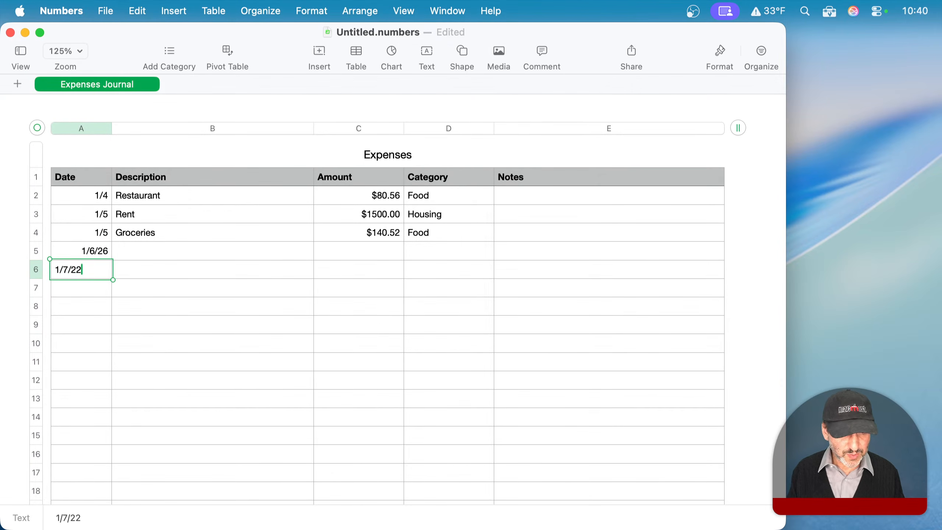
key("BackSpace")
type("02")
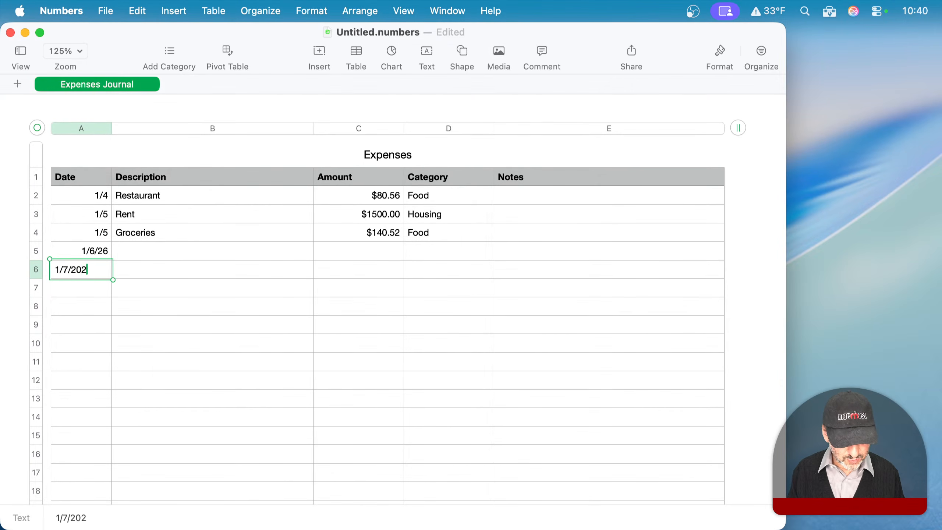
type("6")
key("Return")
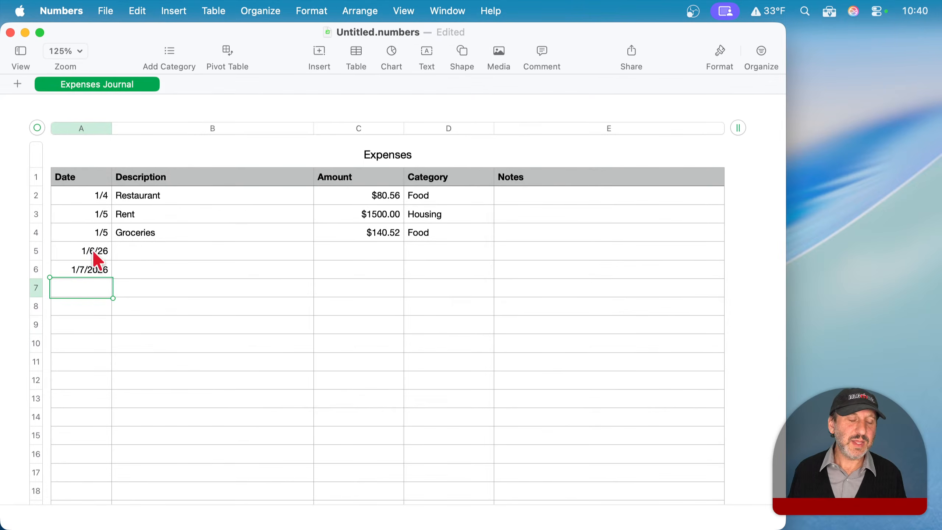
type("Jan")
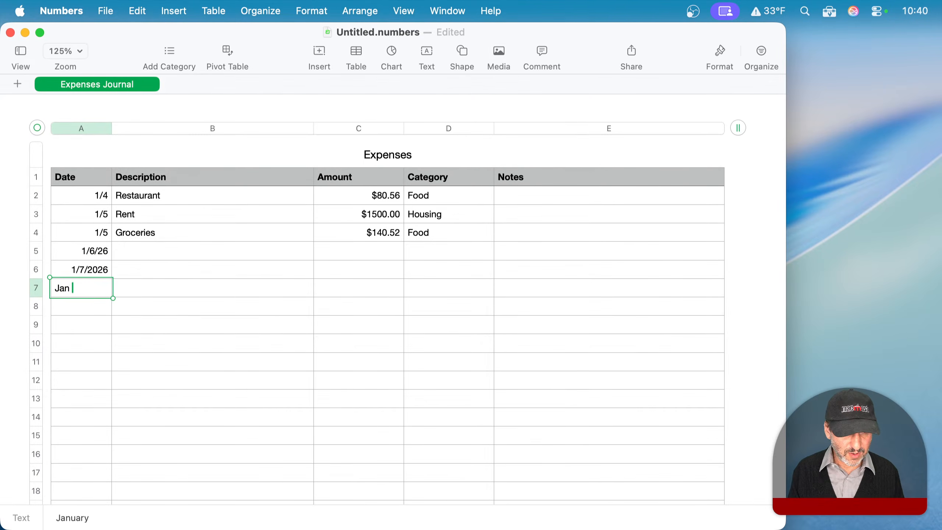
type(" 8")
key("Return")
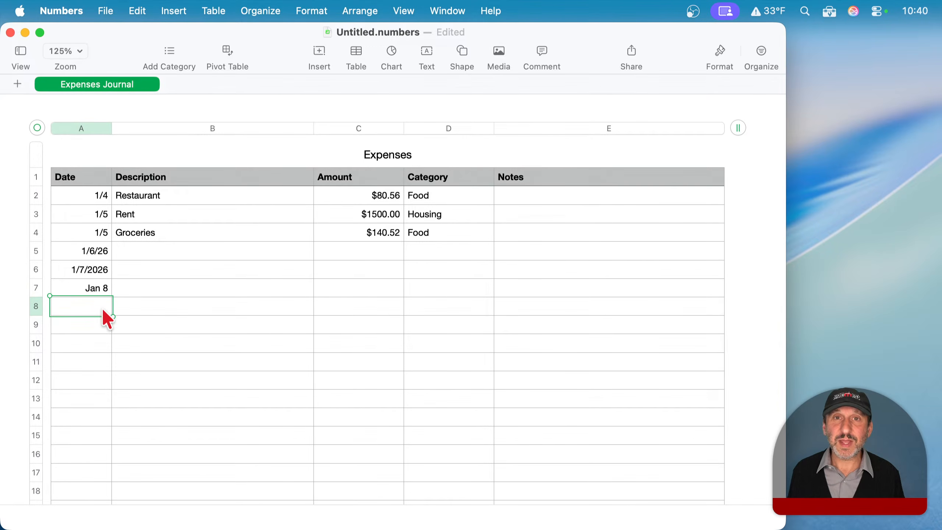
Format the whole Date column as Date & Time, with the 1/5/26 date style and the time set to None.
left_click(82, 128)
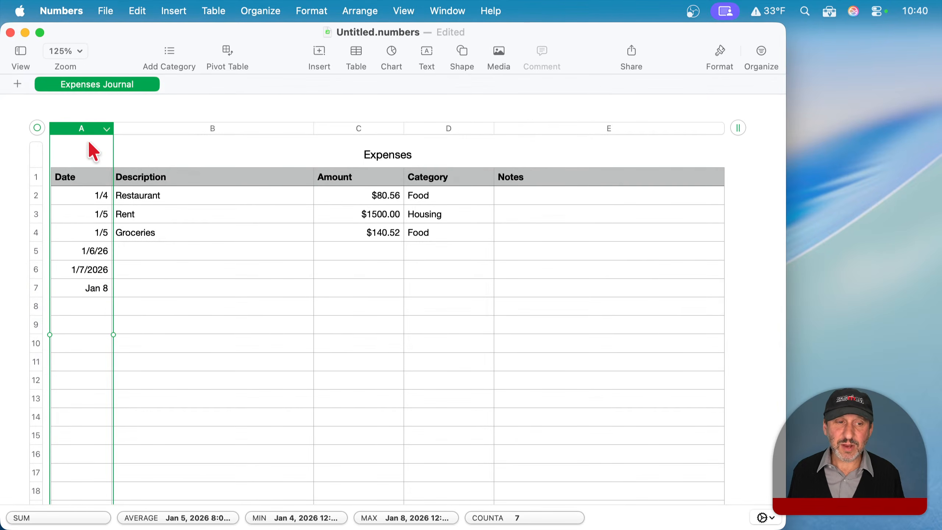
left_click(720, 56)
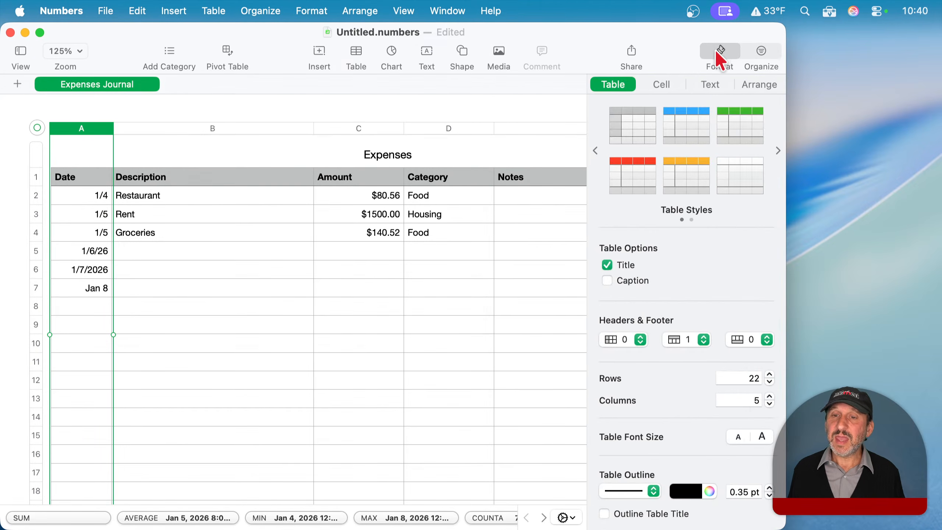
left_click(664, 83)
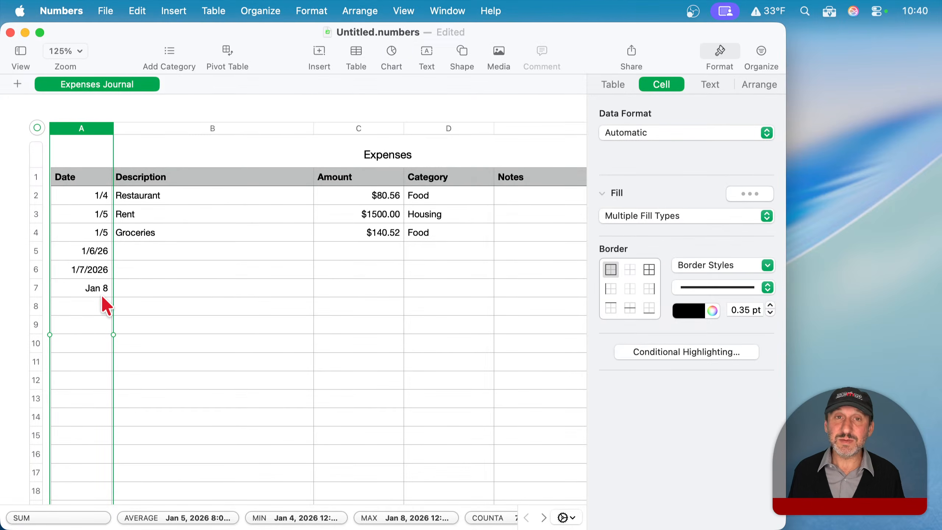
left_click(639, 137)
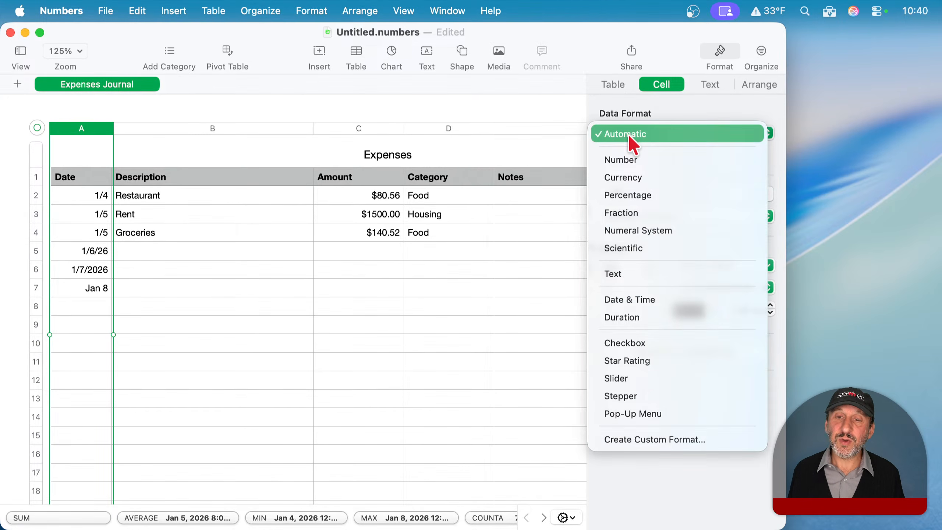
left_click(632, 300)
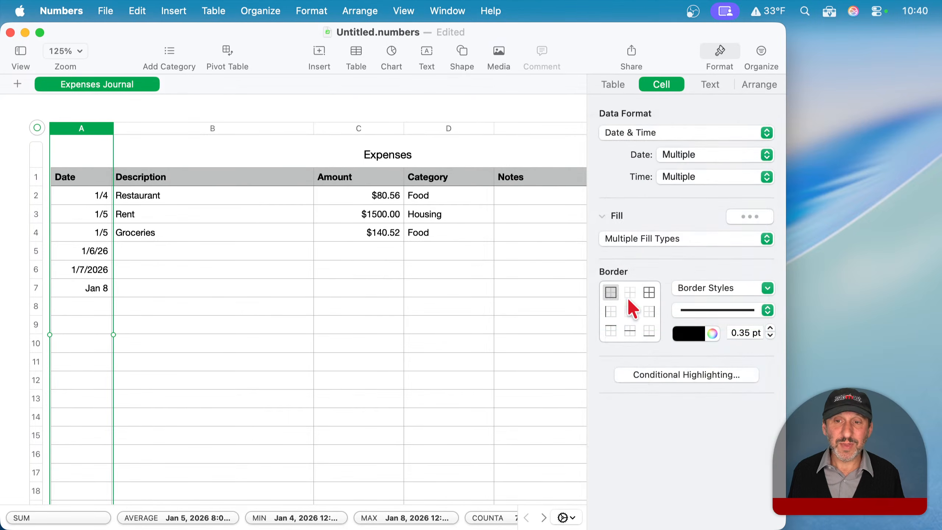
left_click(694, 164)
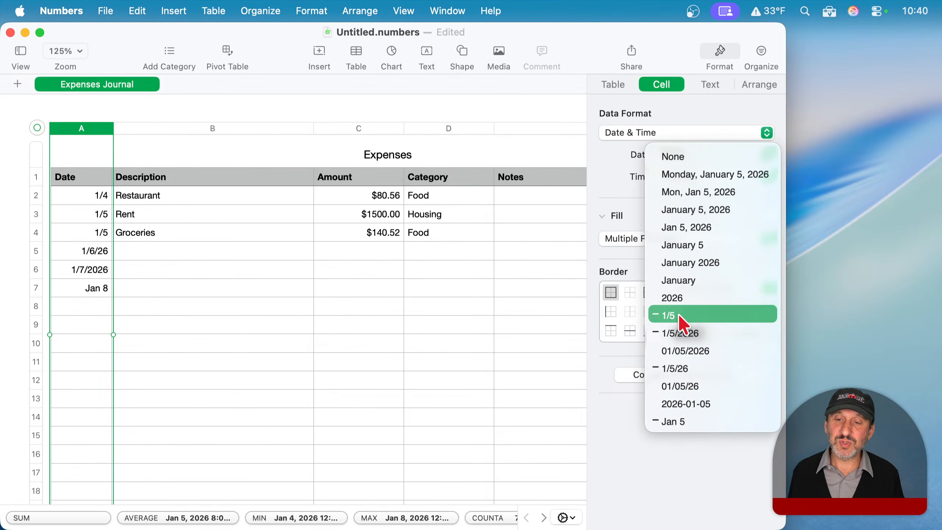
left_click(672, 367)
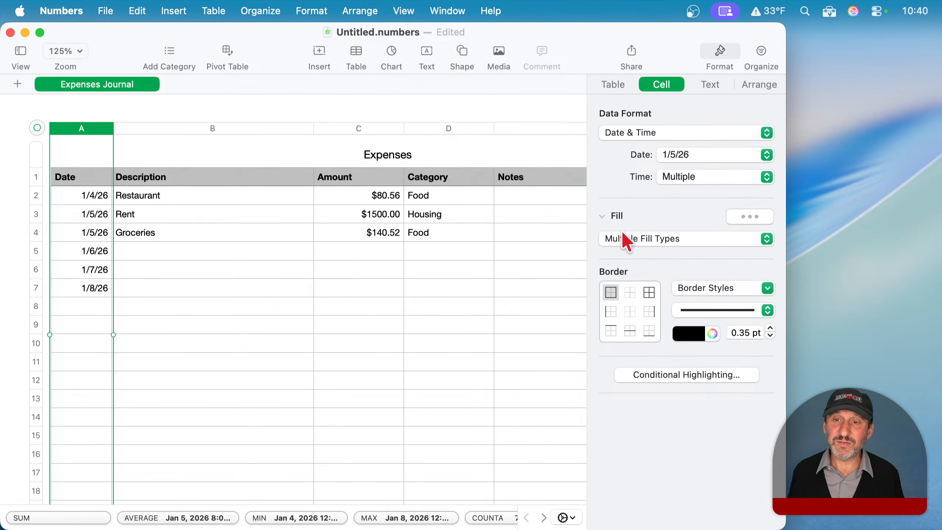
left_click(680, 177)
left_click(677, 176)
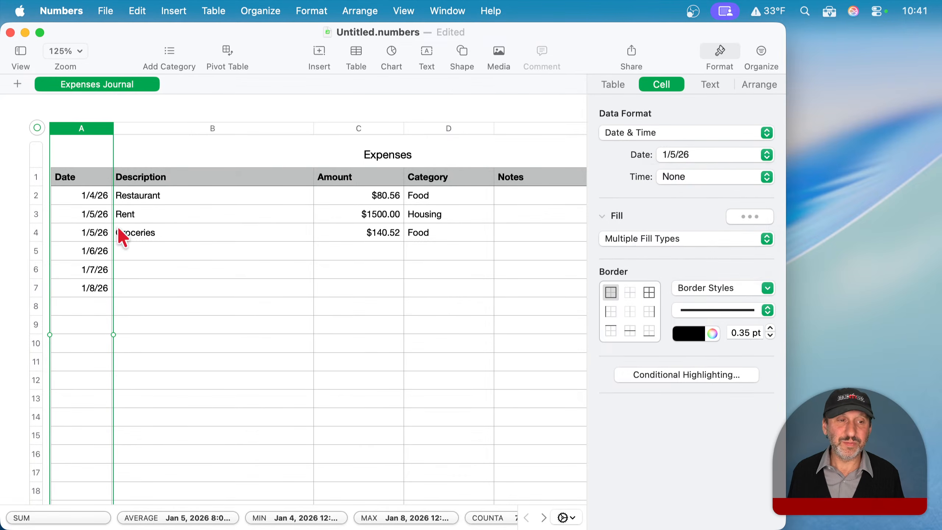
Enter the date Jan 9 in row 8 to test the Date column's format.
left_click(90, 286)
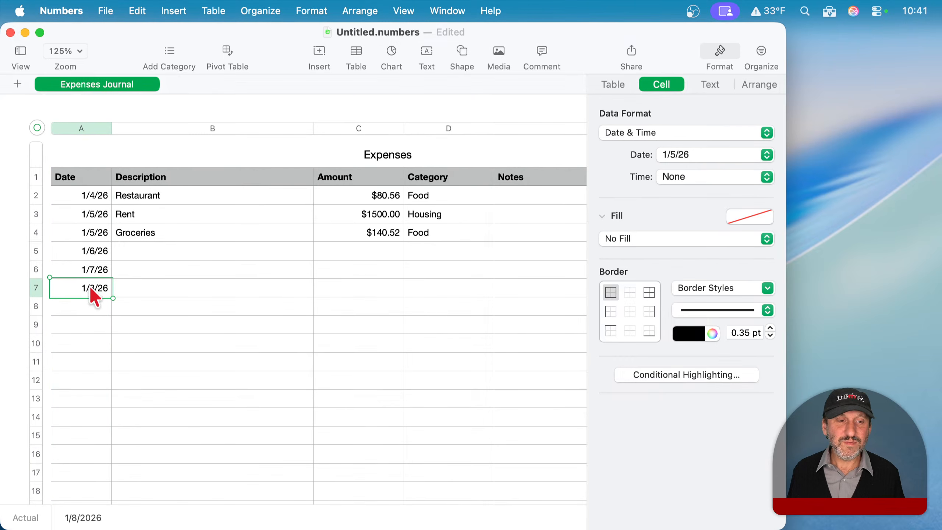
left_click(84, 307)
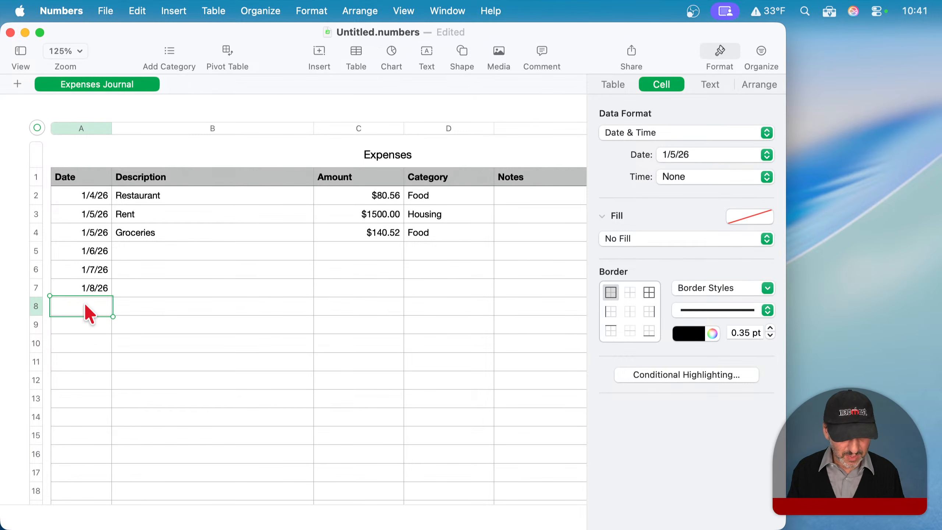
type("Jn")
key("BackSpace")
type("an ")
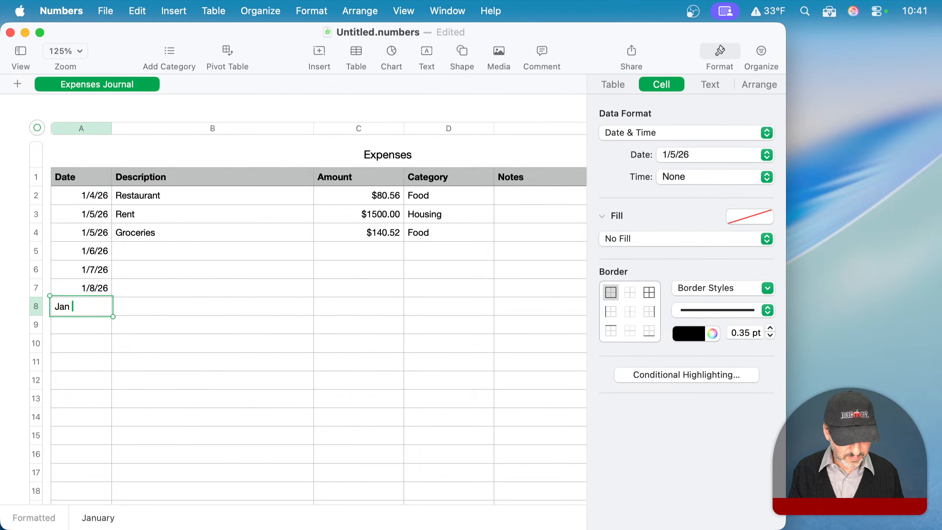
type("9")
key("Return")
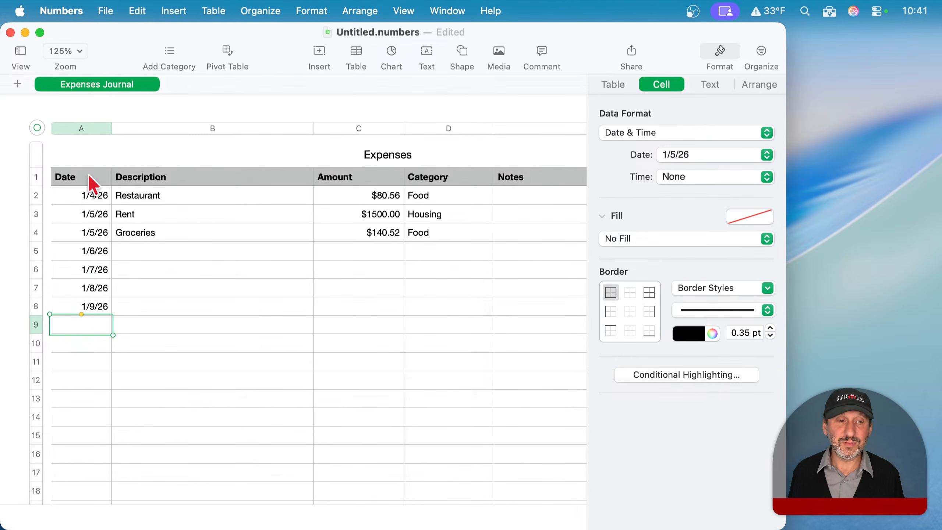
Clear the test date from row 8 of the Date column.
key("Up")
type("J")
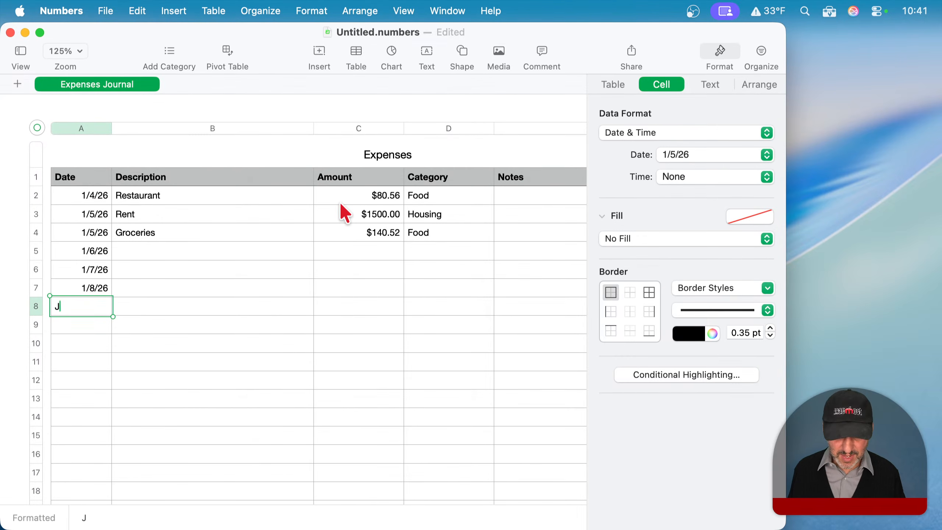
key("BackSpace")
key("Return")
Enter the amounts 100 and 56.23 in rows 5 and 6 of the Amount column.
left_click(371, 131)
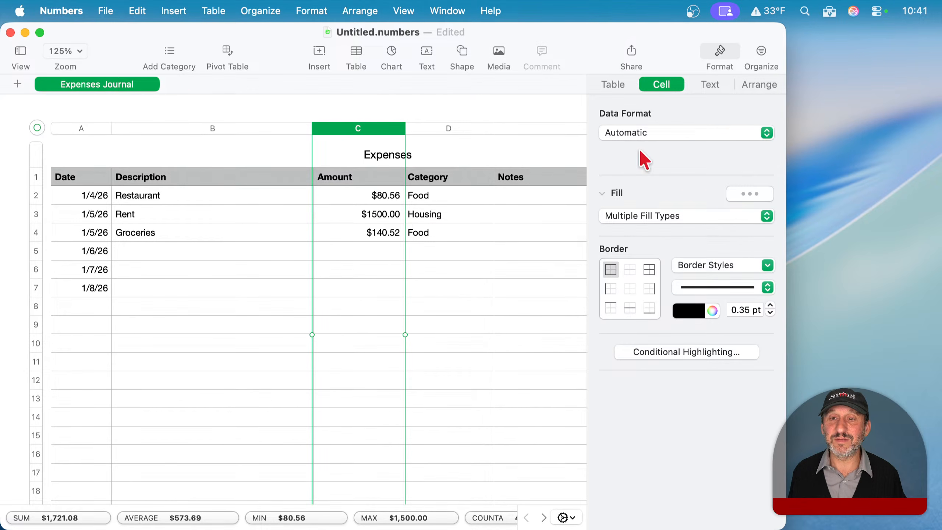
left_click(373, 246)
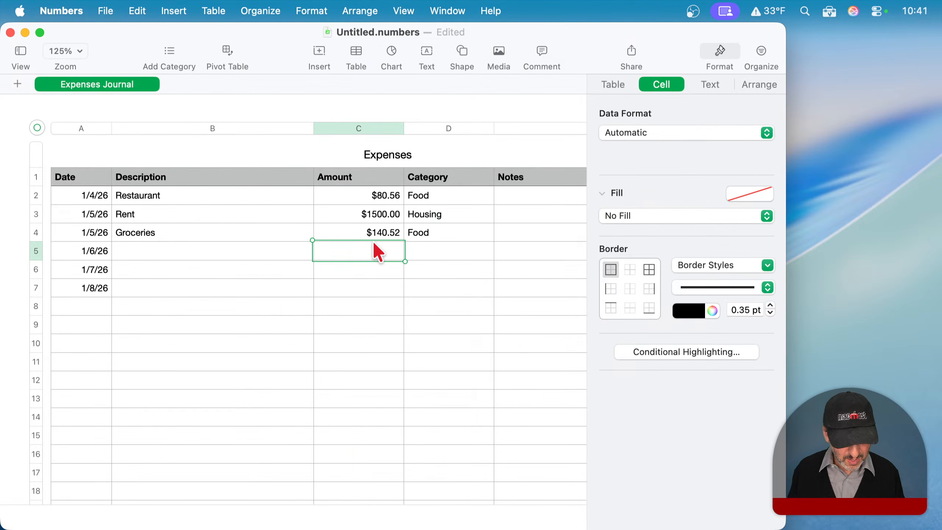
type("100")
key("Return")
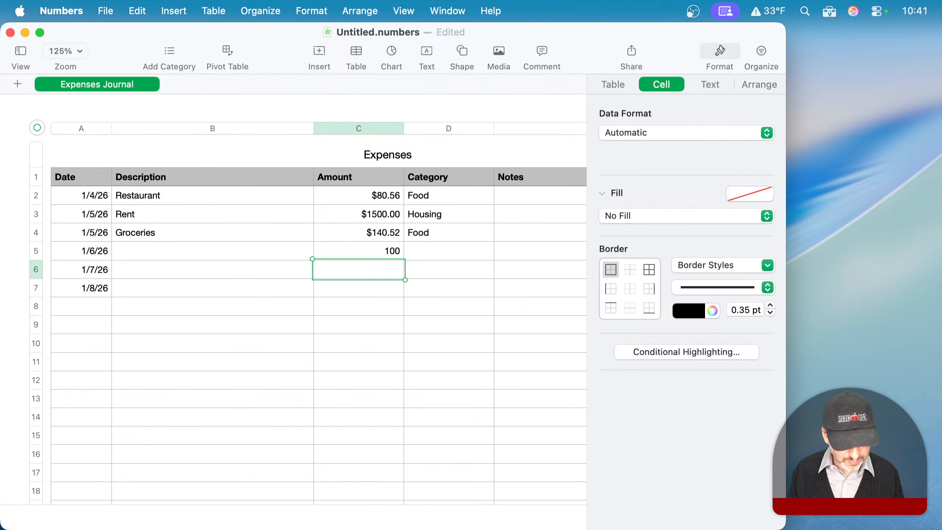
type("56.23")
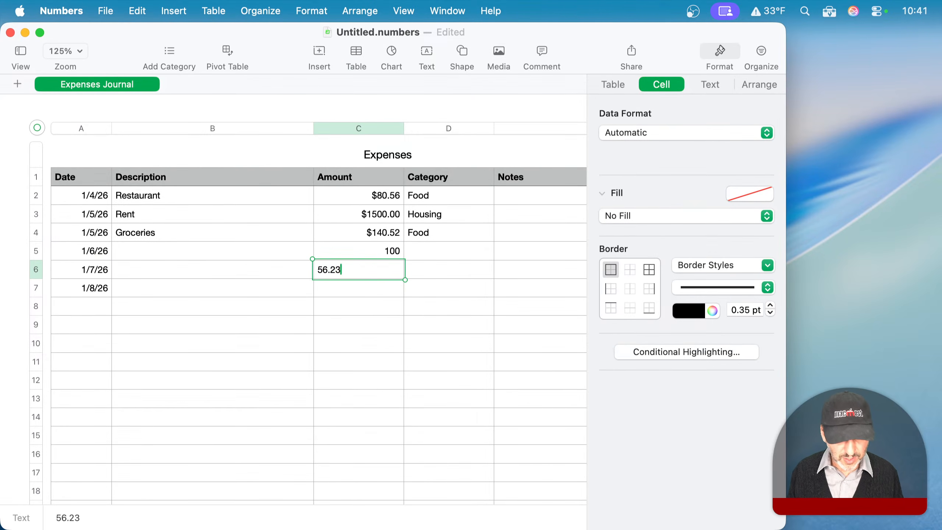
key("Return")
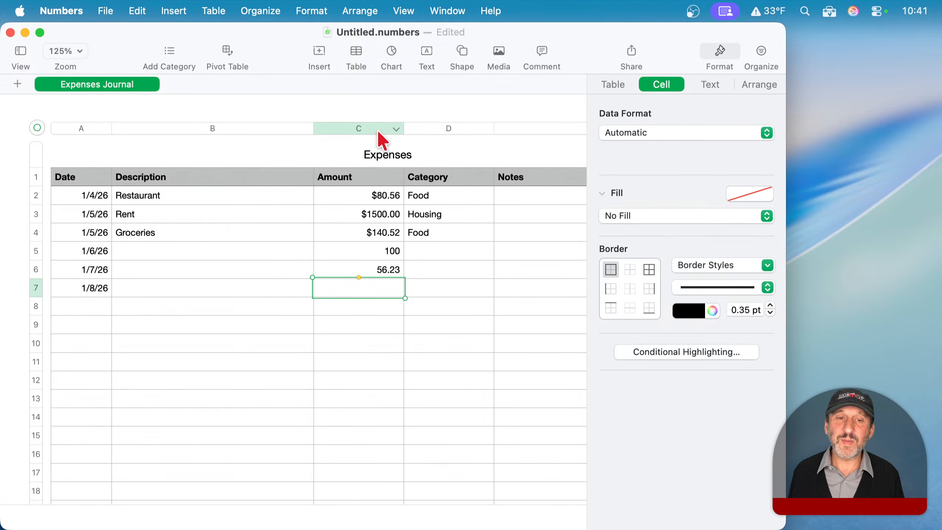
Format the whole Amount column as Currency with the thousands separator on and Accounting Style off.
left_click(371, 128)
left_click(623, 134)
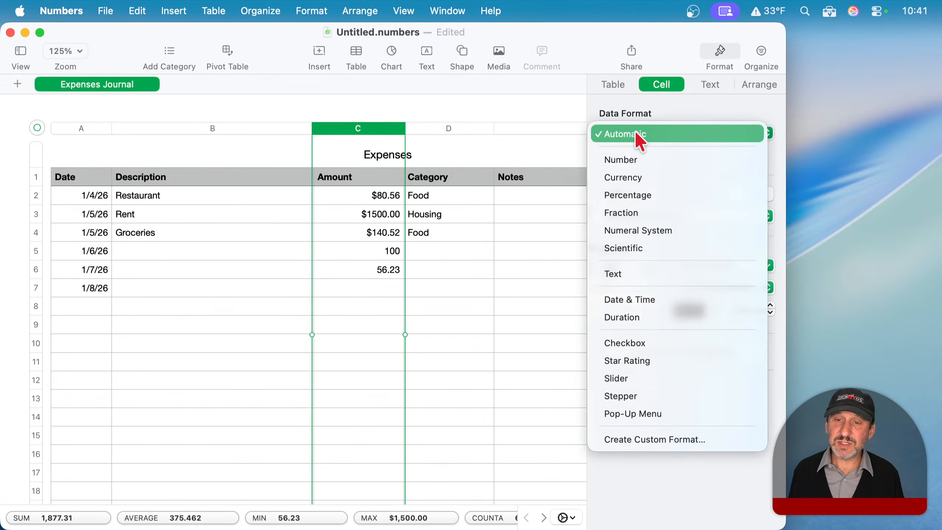
left_click(634, 180)
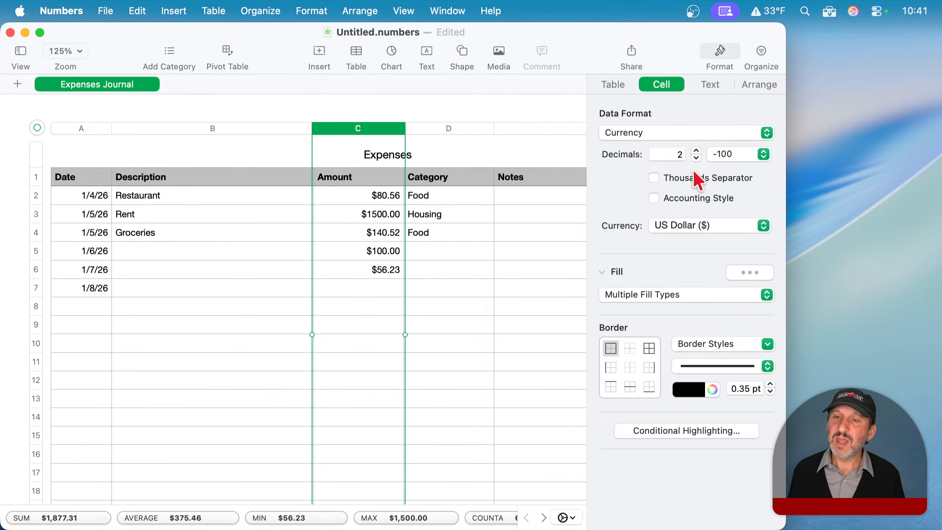
left_click(668, 180)
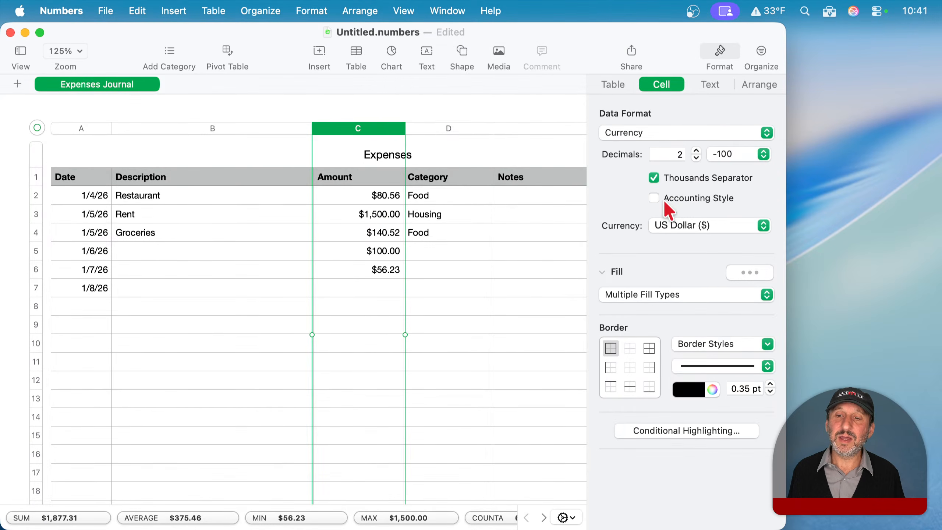
left_click(677, 200)
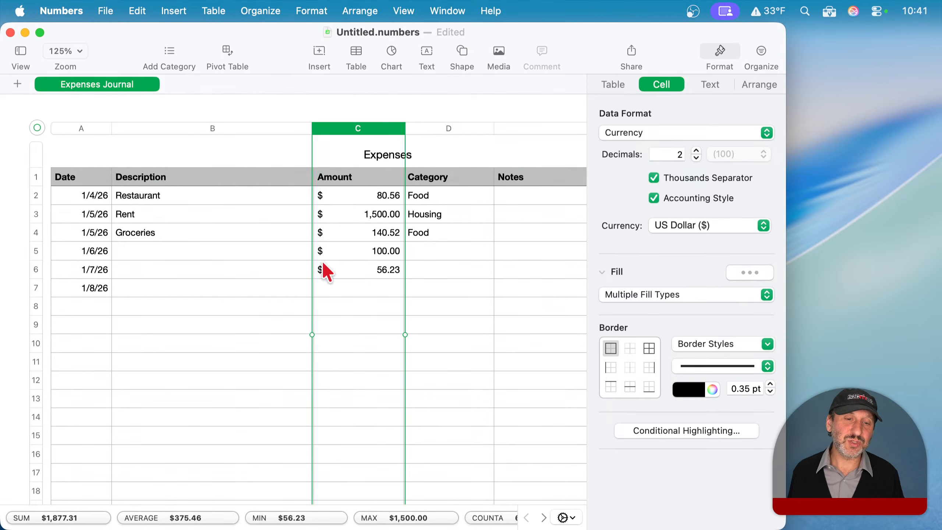
left_click(686, 199)
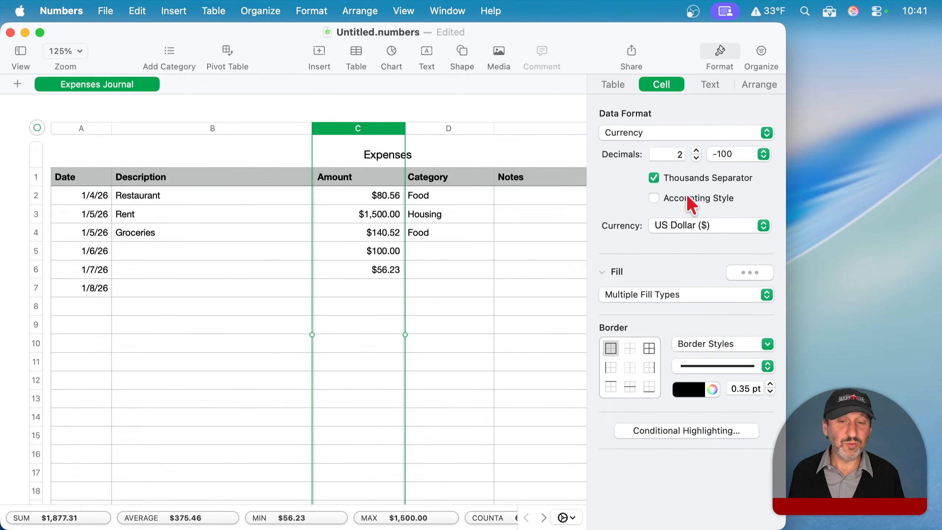
Enter the amount 60 in row 8 to test the Amount column's currency format.
left_click(402, 310)
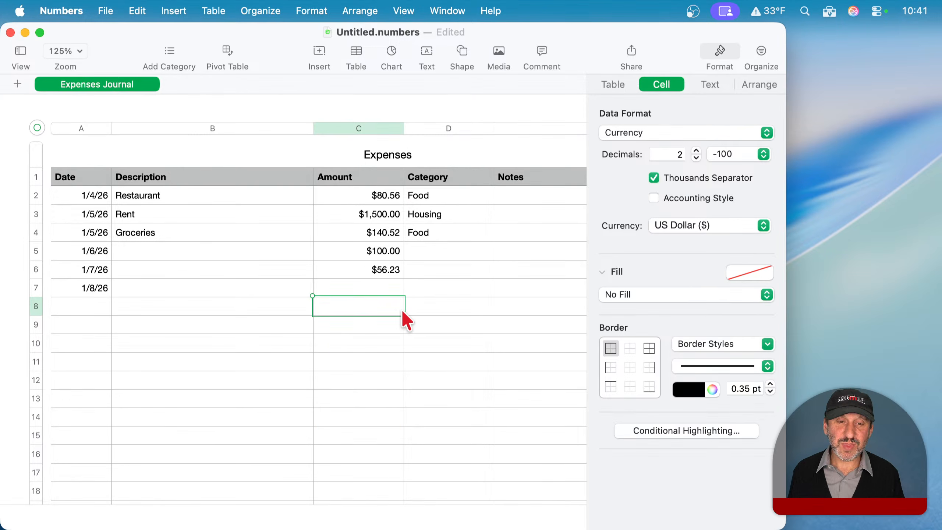
type("60")
key("Return")
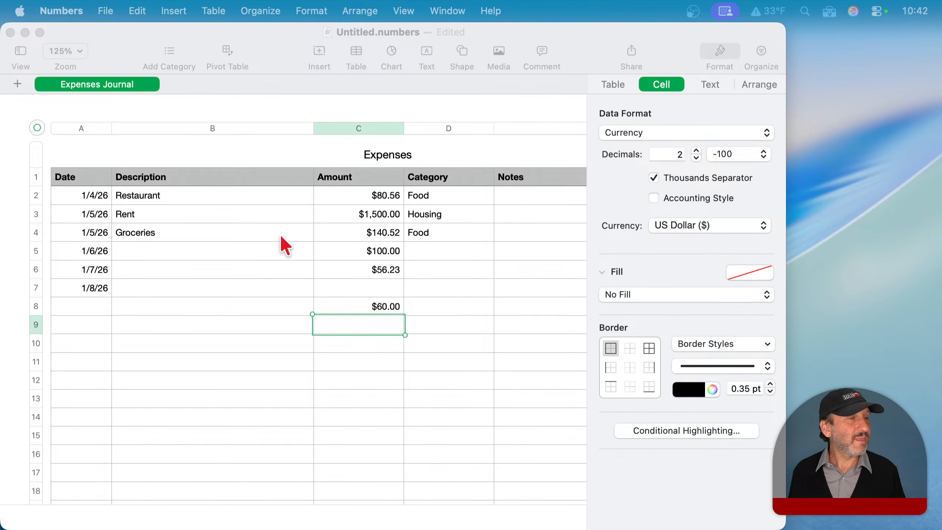
Add a new sheet to the spreadsheet and name it Income Journal.
left_click(235, 166)
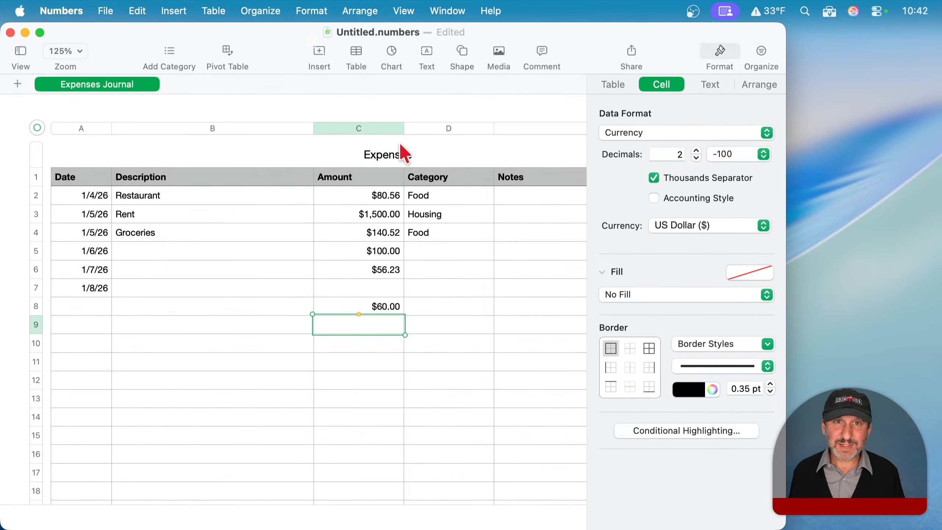
left_click(16, 86)
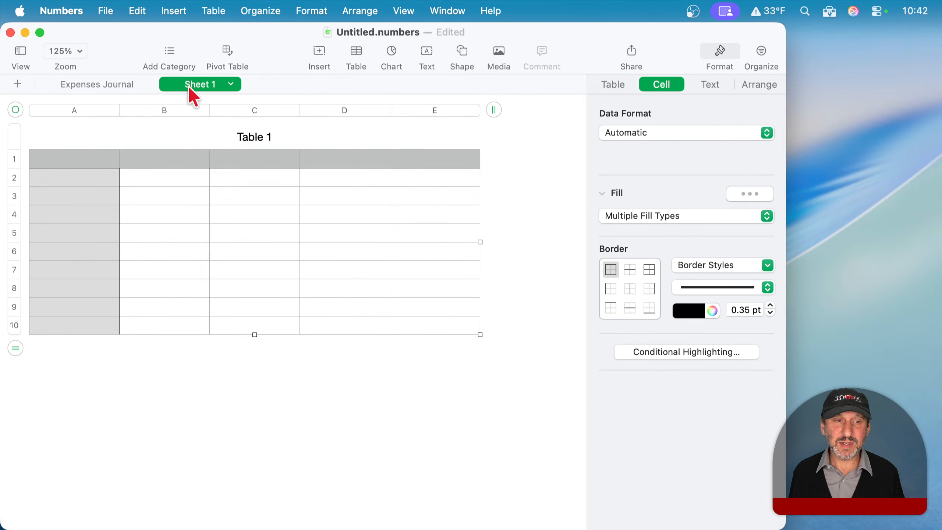
double_click(201, 85)
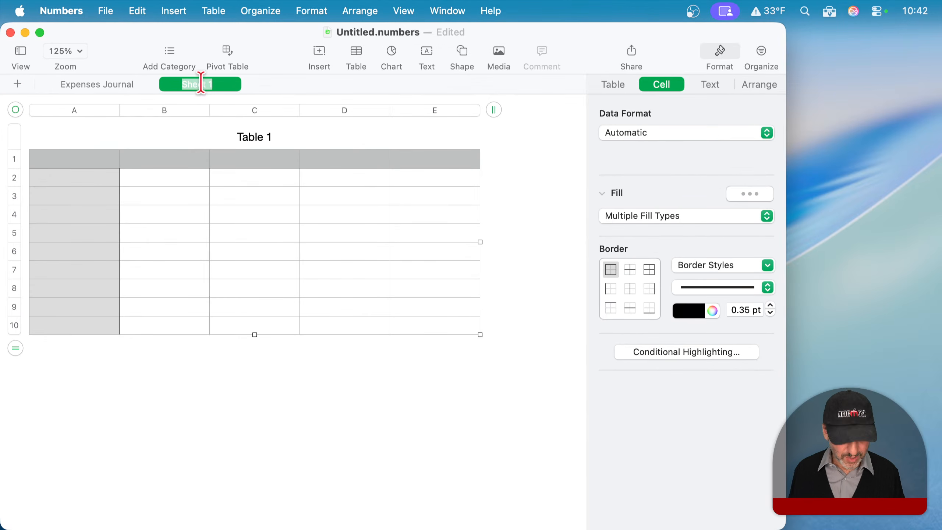
type("Income Jo")
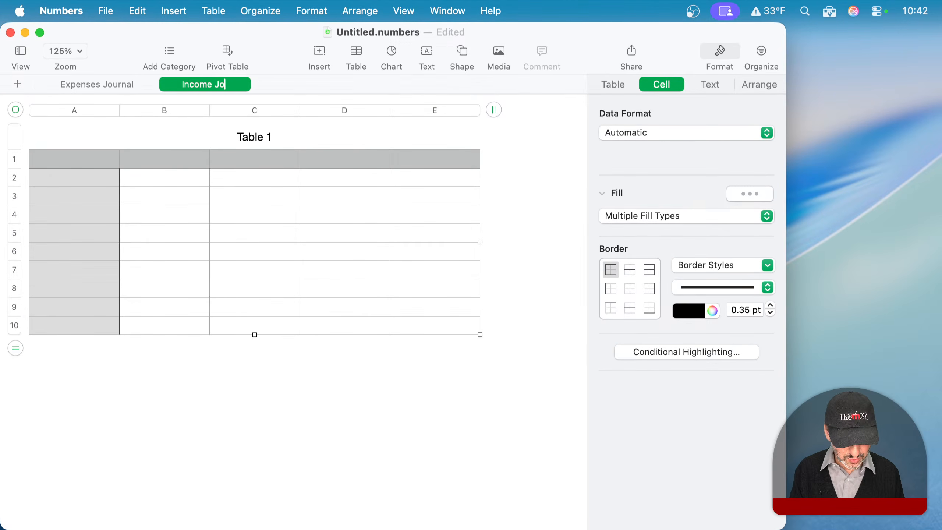
type("urnal")
key("Return")
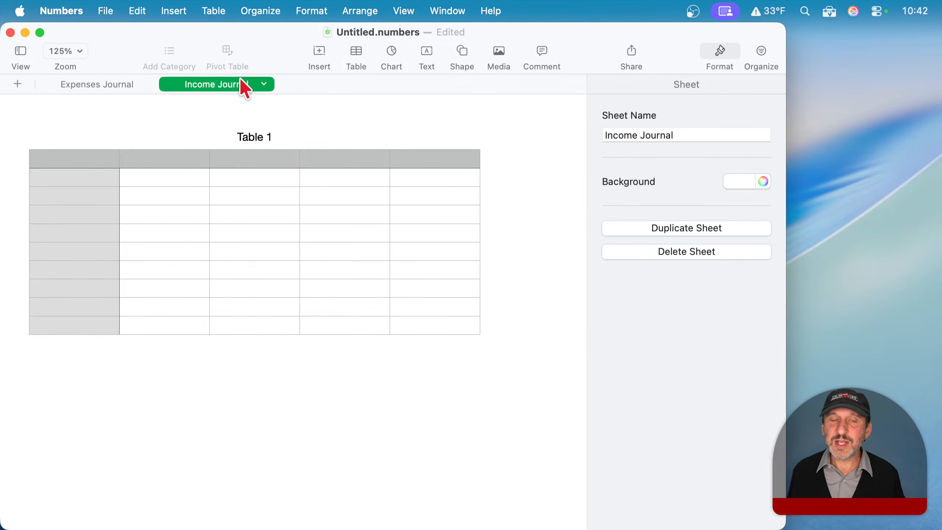
Title the table on the Income Journal sheet Income and delete its header column.
left_click(250, 141)
left_click(250, 138)
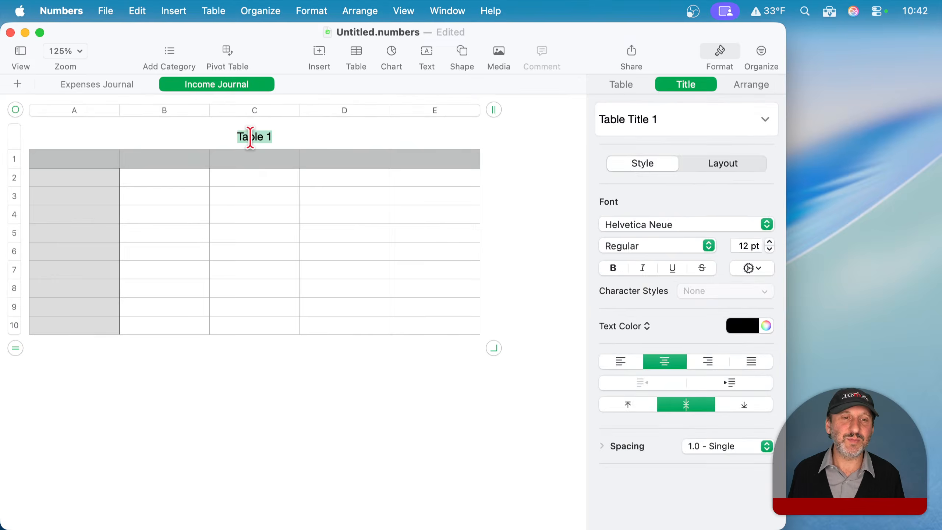
type("Income")
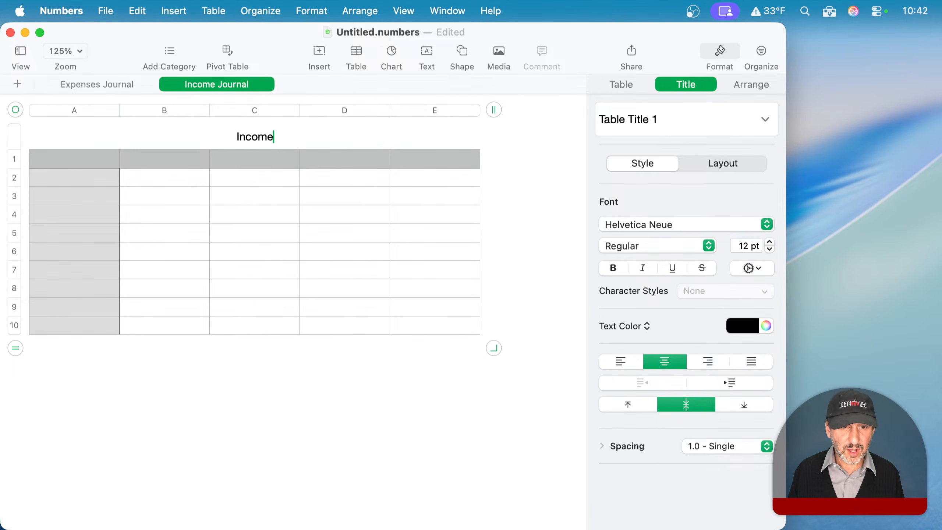
left_click(78, 160)
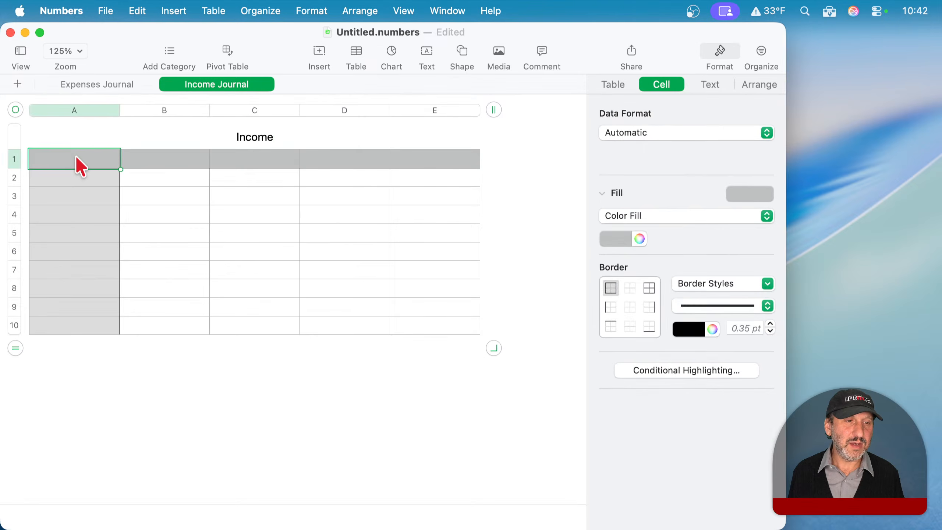
left_click(111, 111)
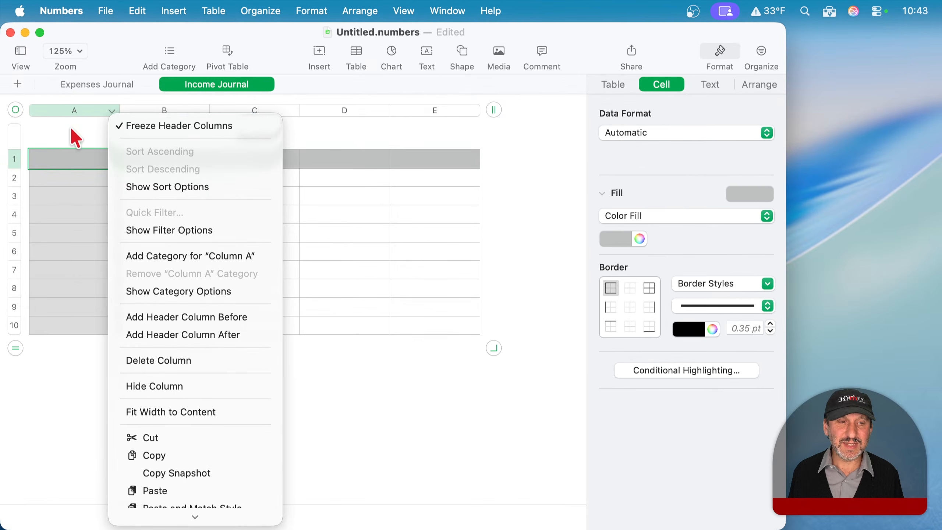
left_click(154, 361)
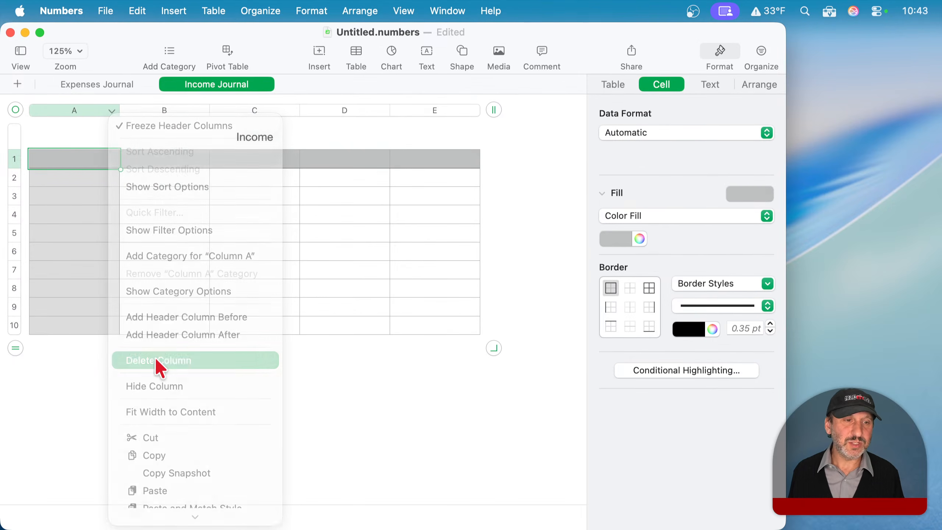
Enter the column headings Date, Source, Amount and Category in the header row of the Income table.
left_click(80, 157)
type("Date")
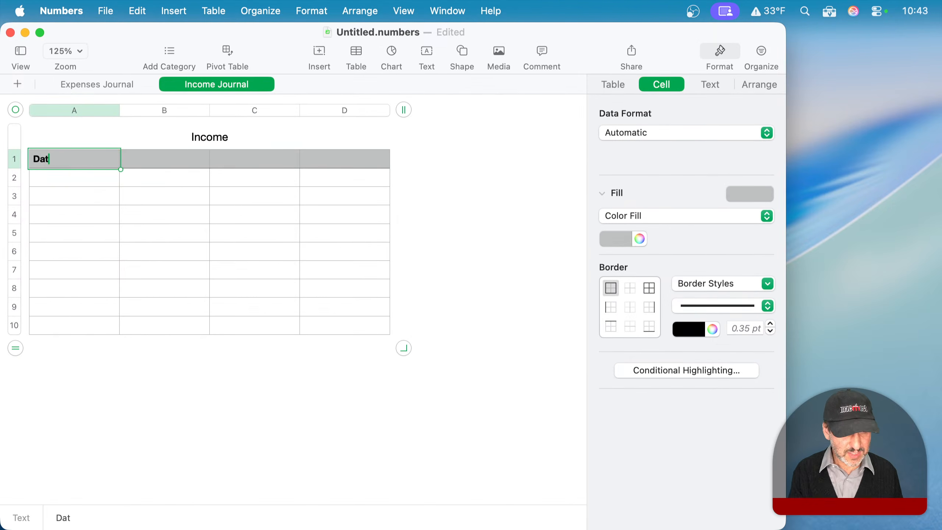
key("Tab")
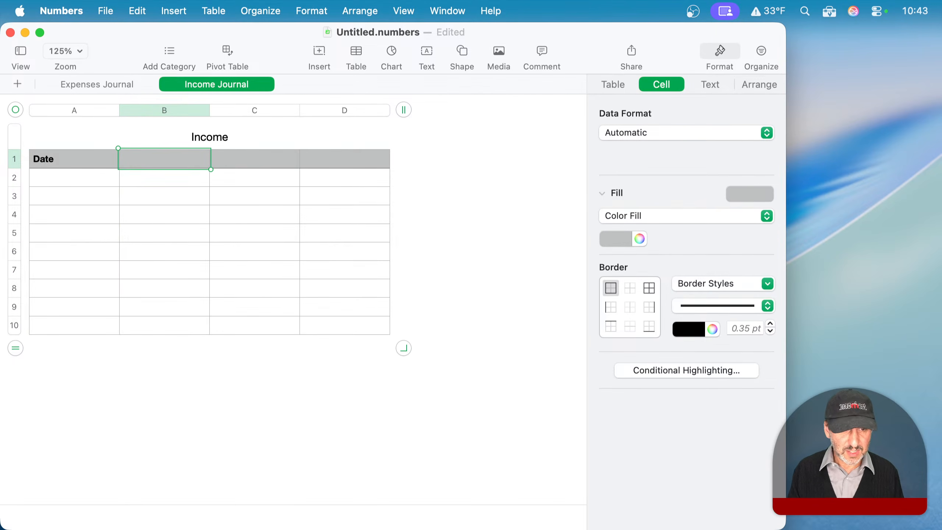
type("Source")
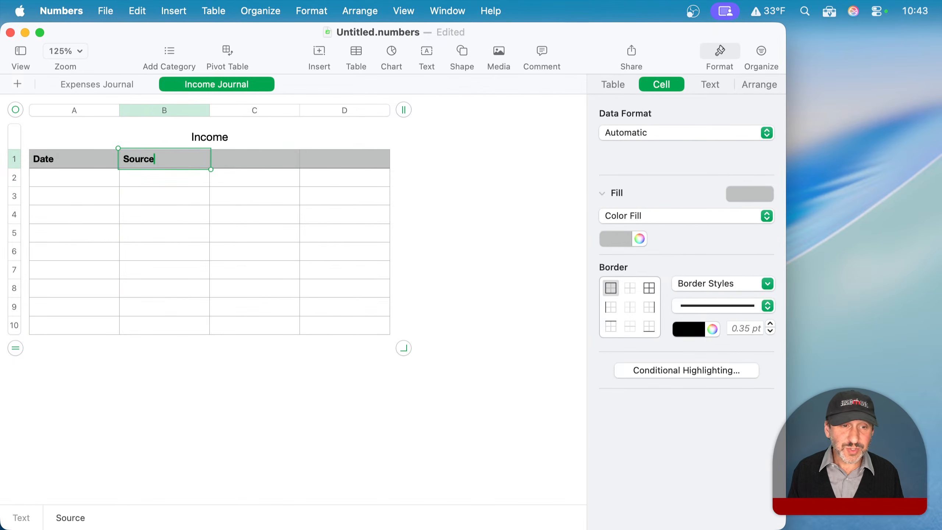
key("Tab")
type("Amount")
key("Tab")
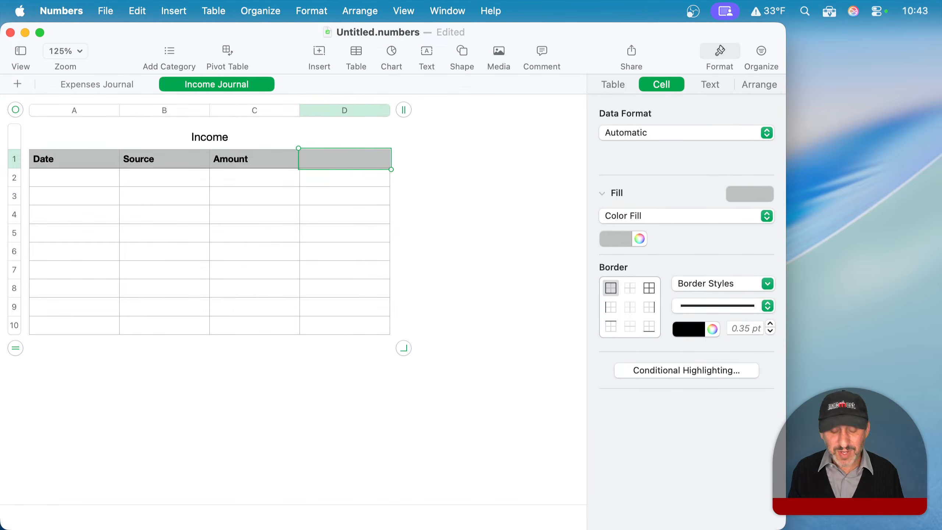
type("Categor")
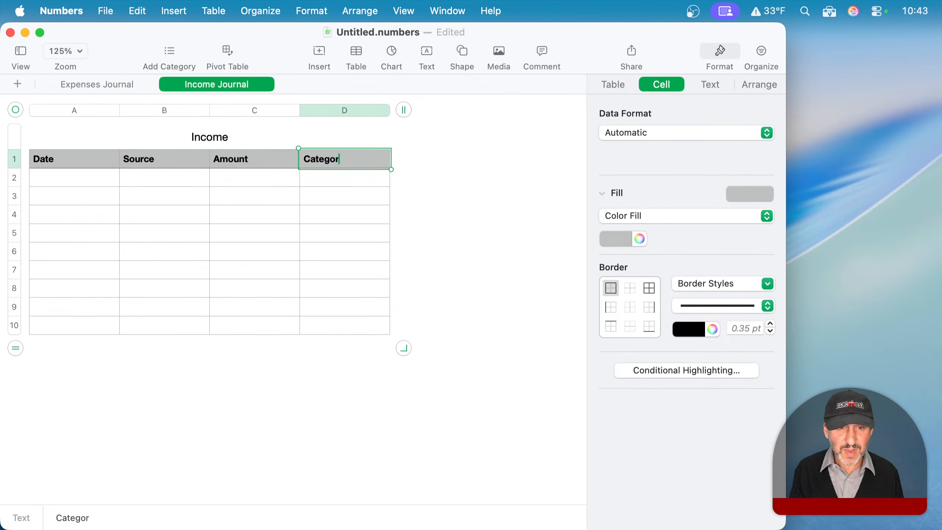
type("y")
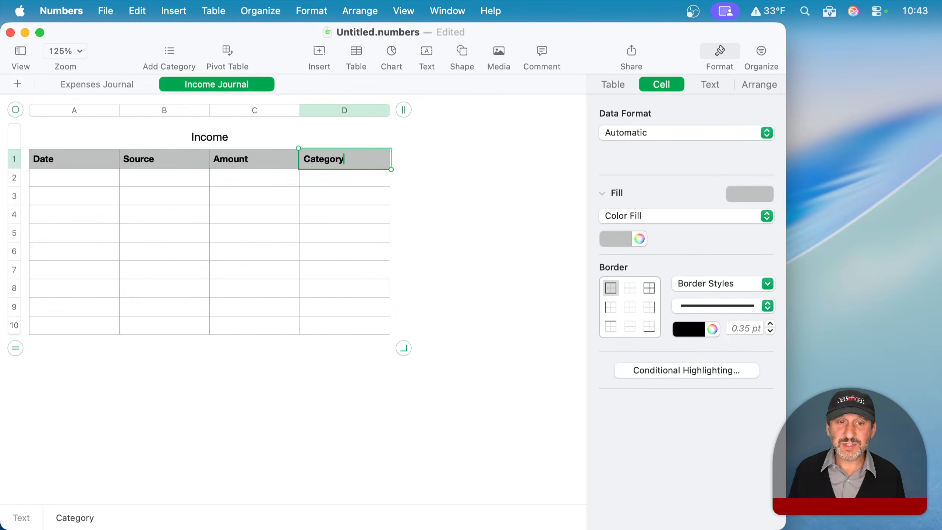
Add a fifth column to the Income table and give it the heading Notes.
left_click(402, 111)
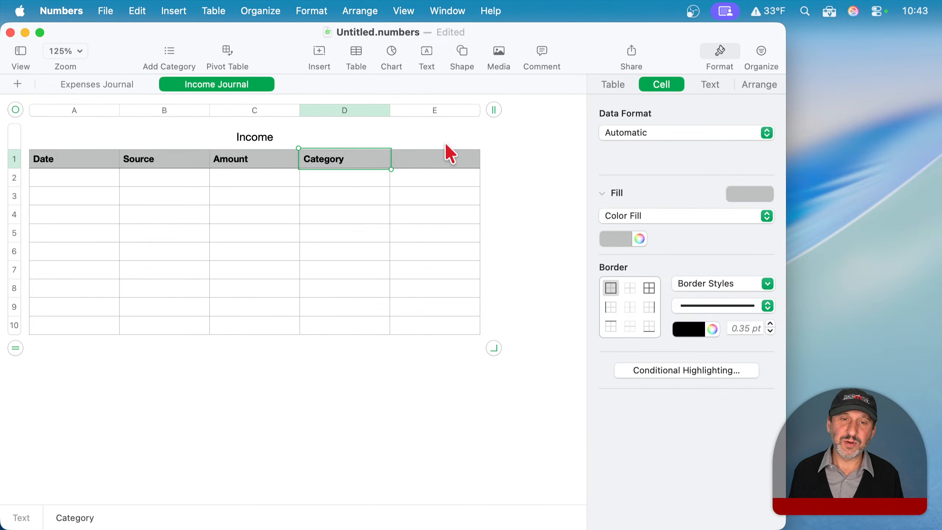
left_click(437, 163)
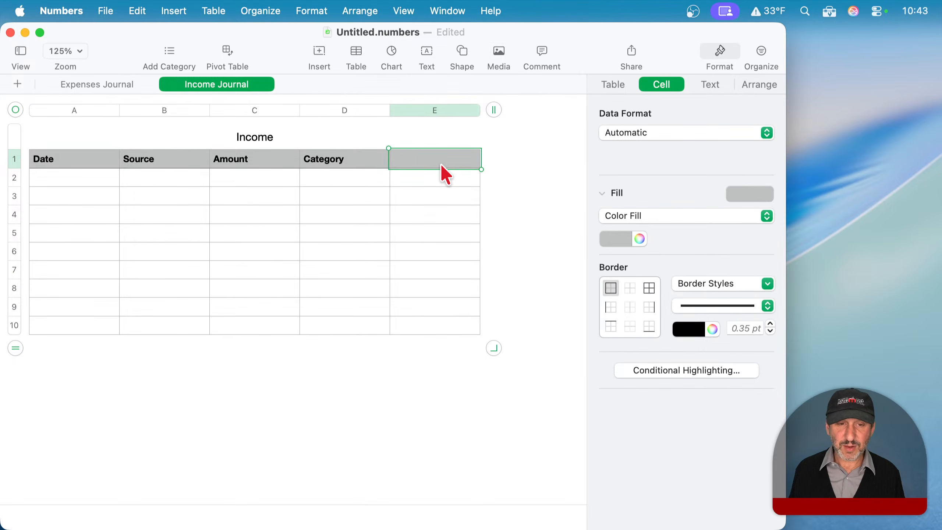
type("Notes")
key("Return")
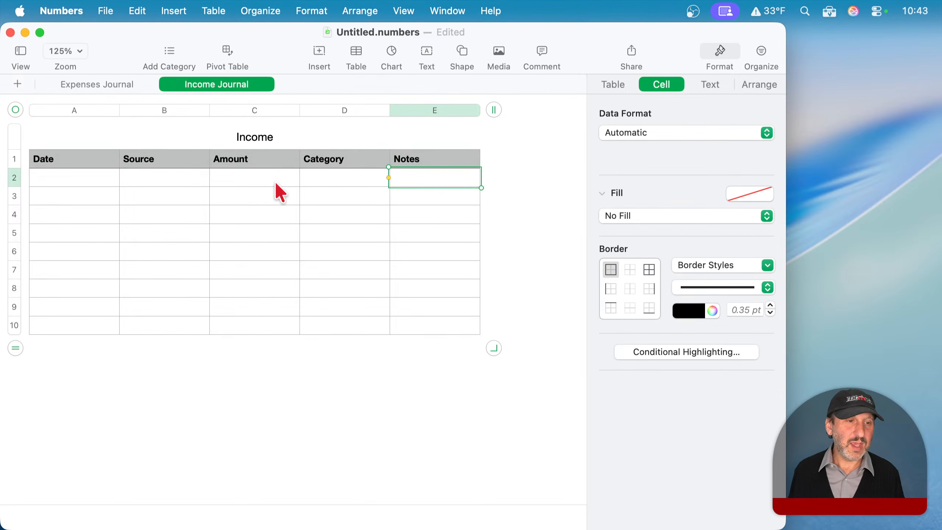
left_click(80, 180)
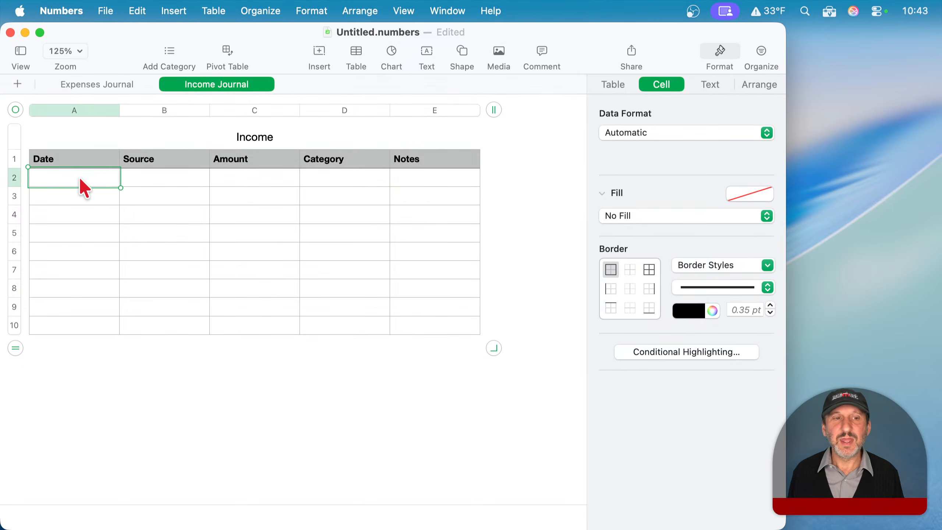
left_click(86, 110)
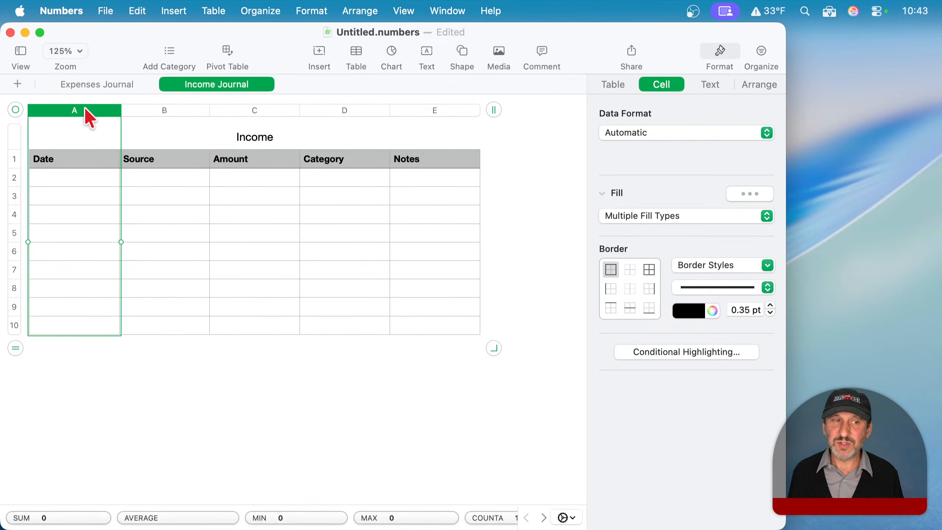
left_click(258, 110)
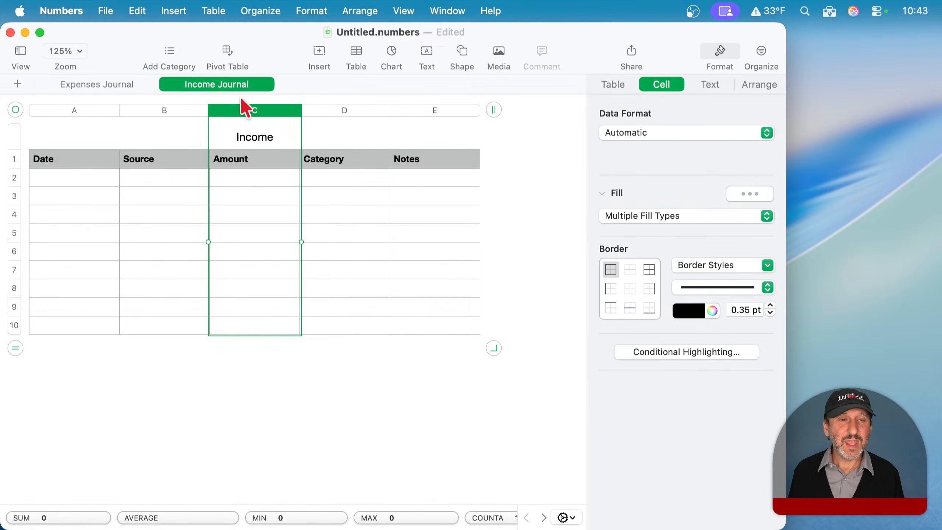
left_click(99, 85)
left_click(203, 85)
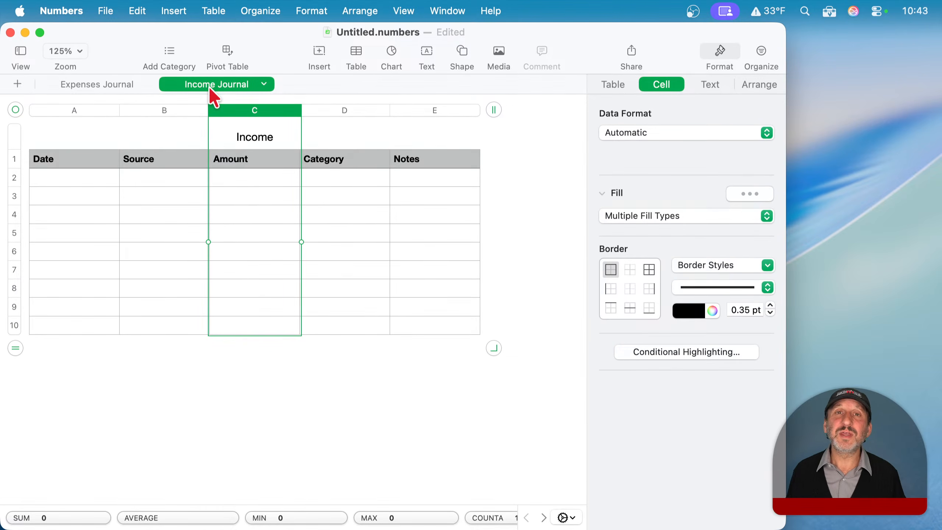
Change the title of the table on the Expenses Journal sheet to Jan 2026 Expenses.
left_click(87, 83)
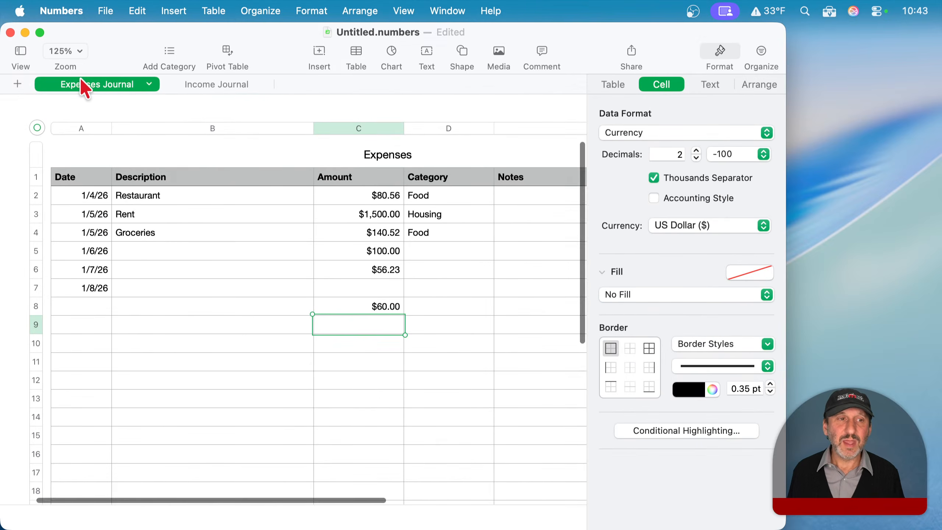
left_click(126, 275)
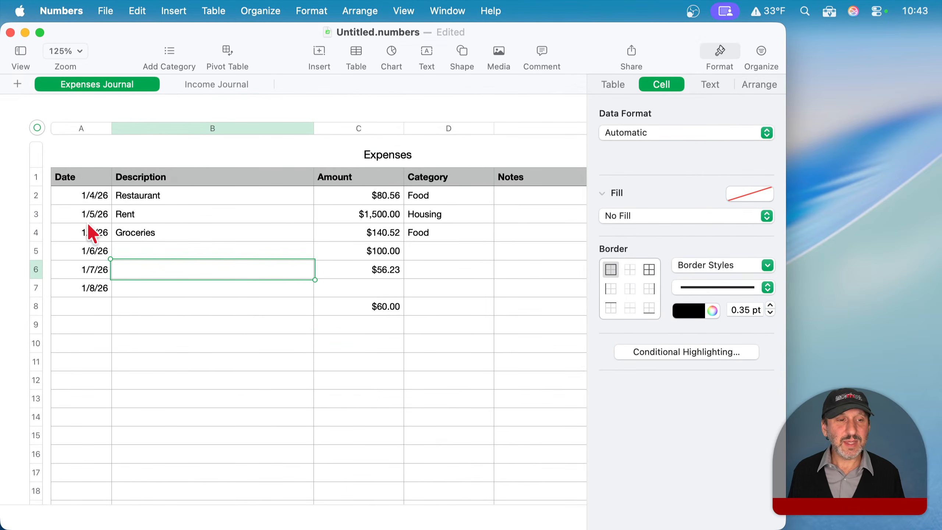
left_click(85, 177)
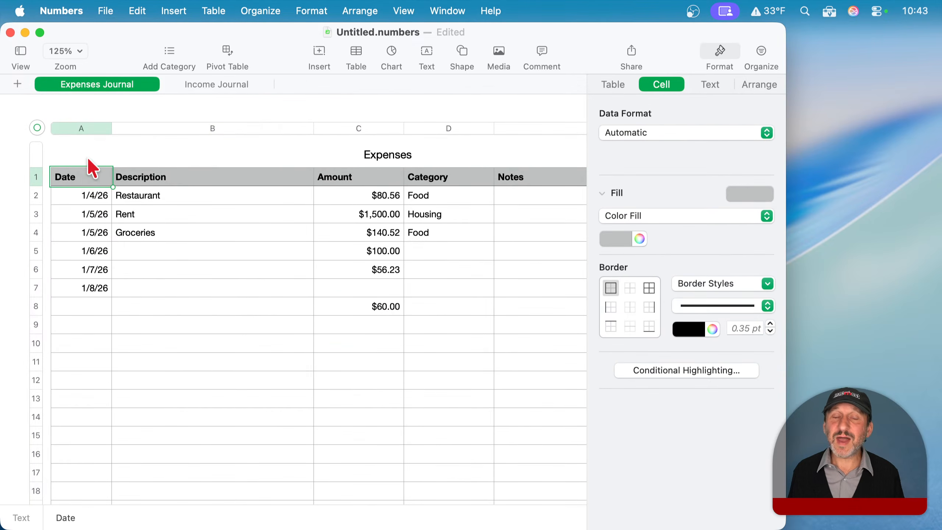
left_click(37, 127)
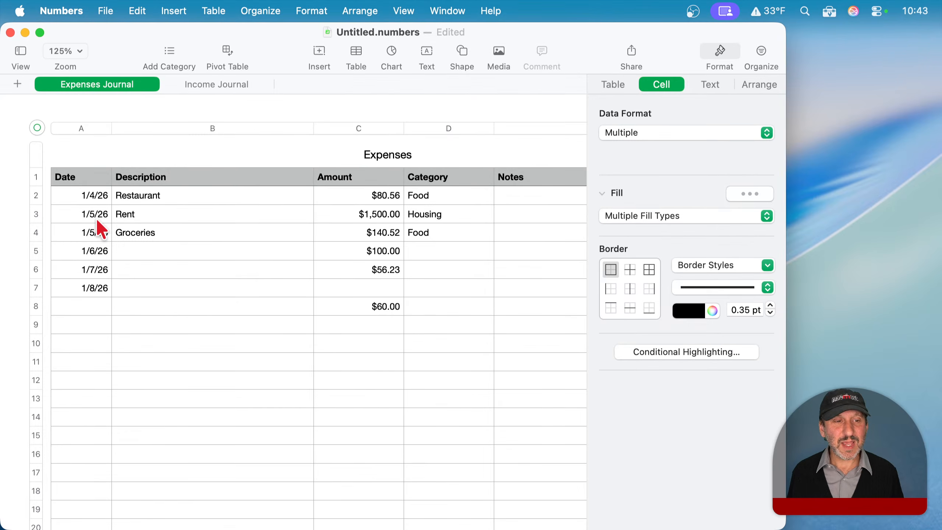
left_click(386, 155)
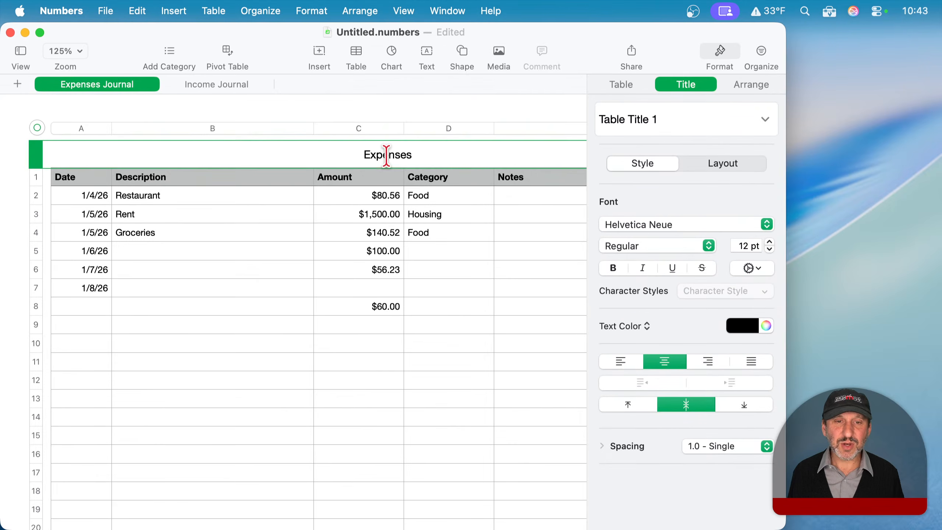
left_click(386, 156)
left_click(363, 155)
type("J")
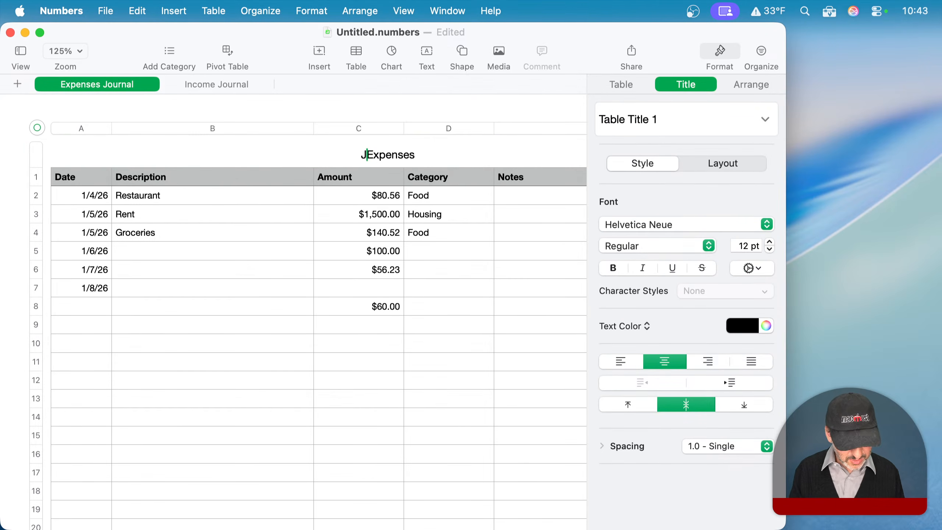
type("an ")
type("2026")
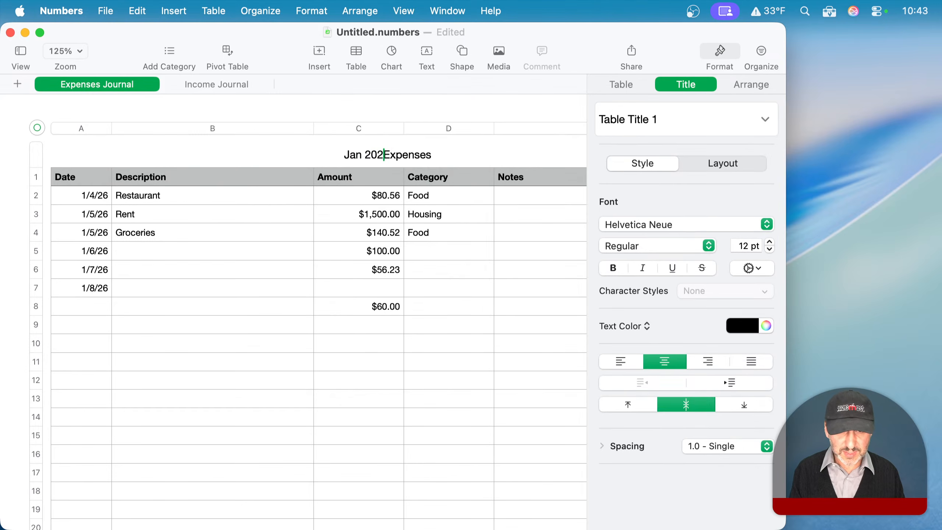
key("Escape")
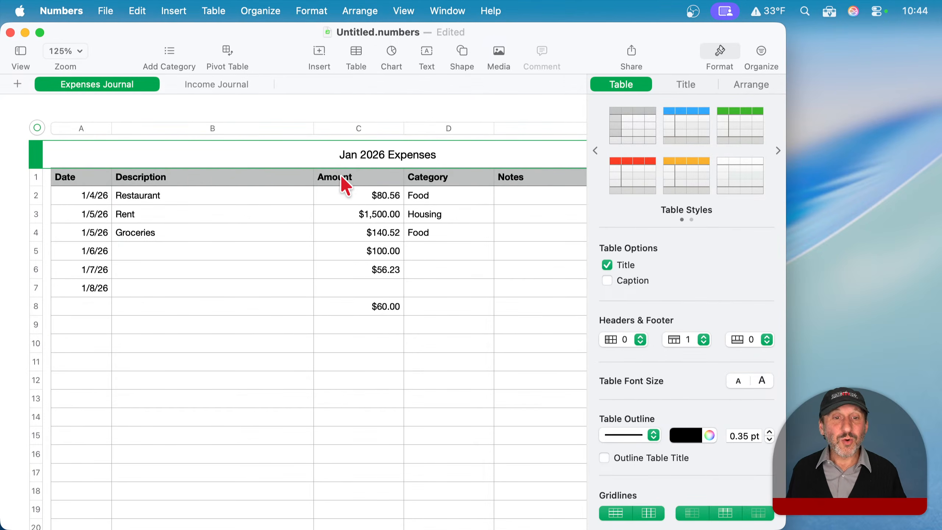
Remove the month from the expenses table's title so that it reads 2026 Expenses.
left_click(379, 160)
left_click_drag(360, 155, 319, 152)
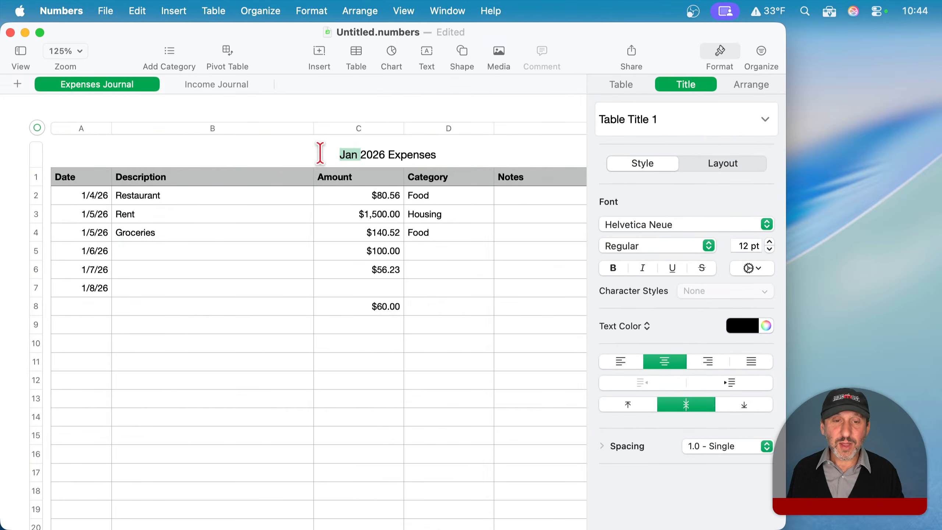
key("BackSpace")
key("Escape")
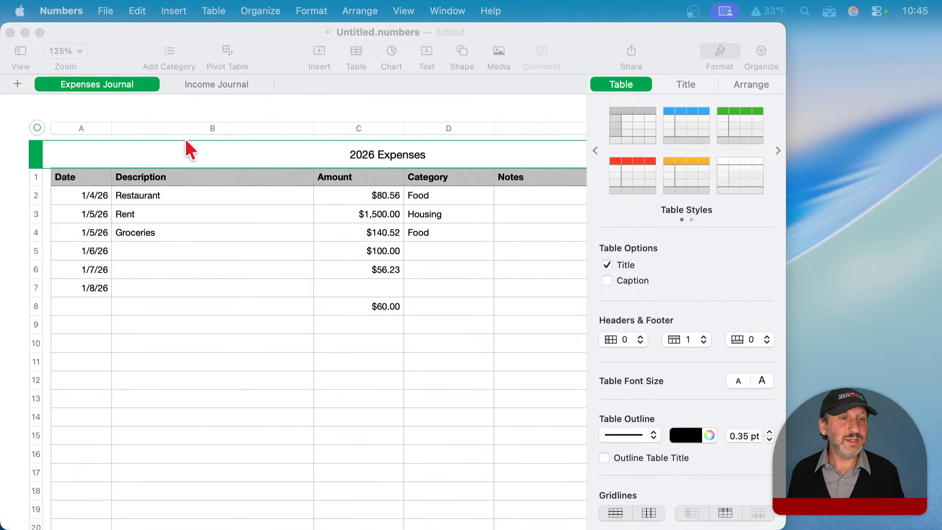
left_click(199, 103)
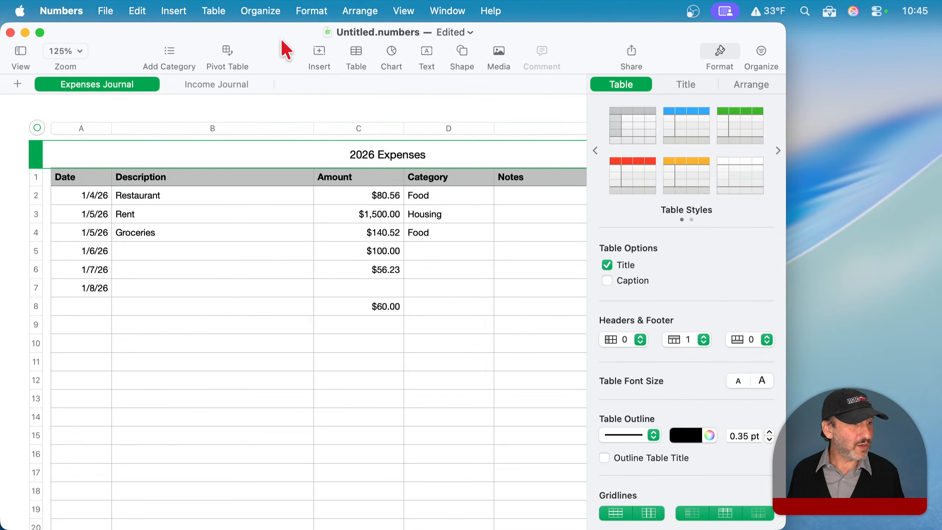
left_click_drag(286, 37, 0, 309)
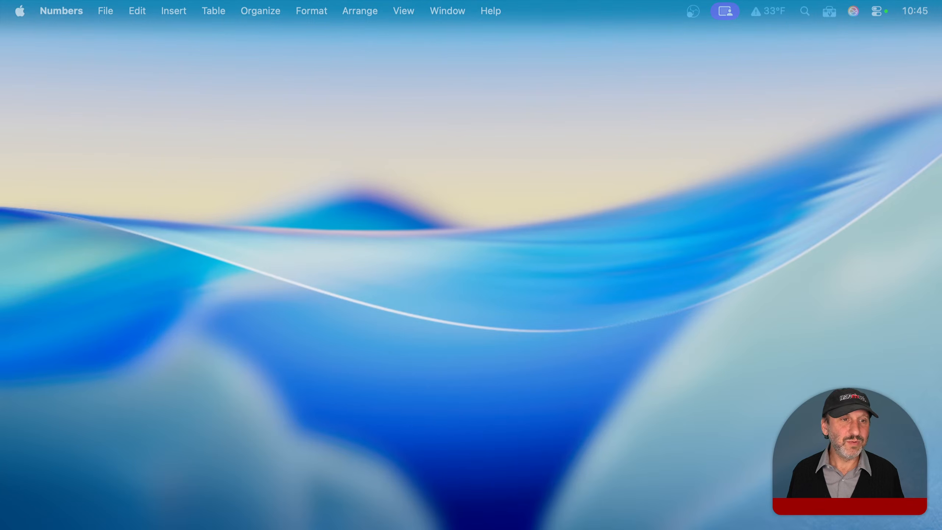
Bring up the Example Data.numbers document and look through the entries in the Expenses Journal.
left_click_drag(0, 310, 275, 18)
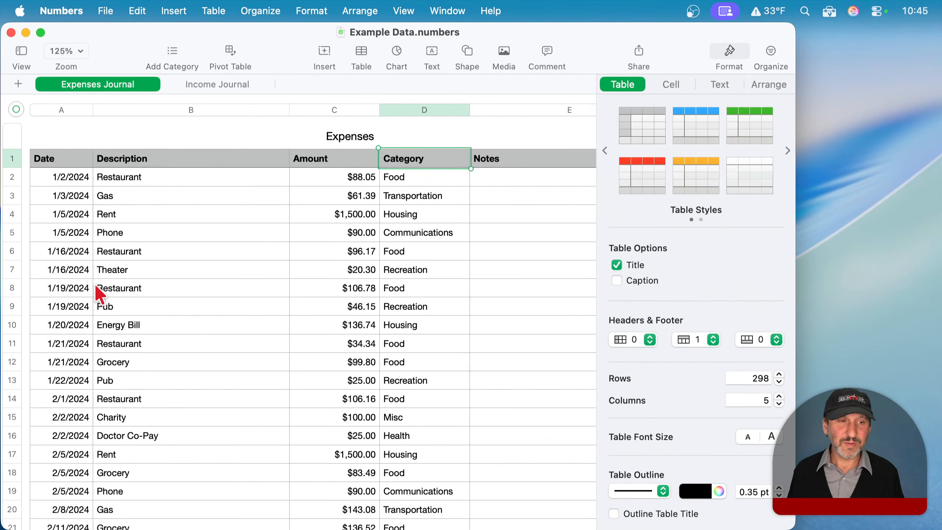
scroll(95, 285, "down", 20)
scroll(96, 285, "down", 20)
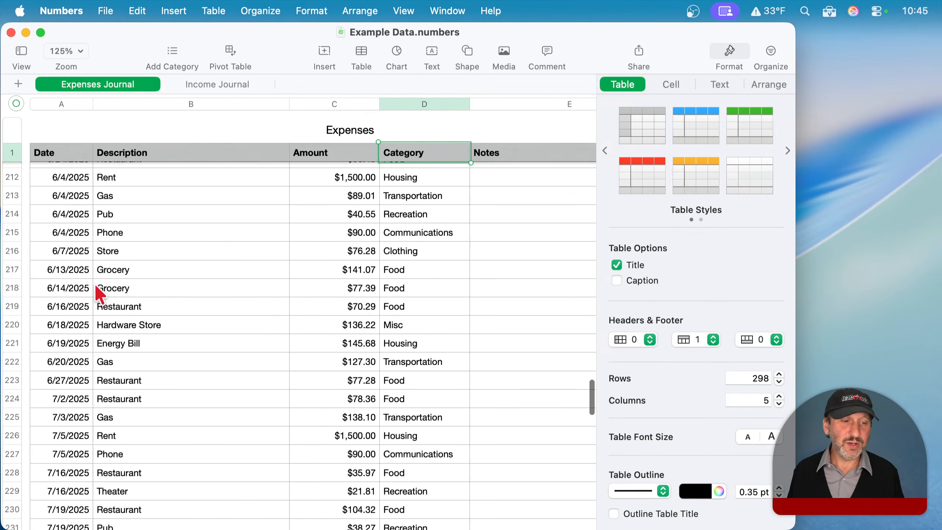
scroll(95, 286, "up", 20)
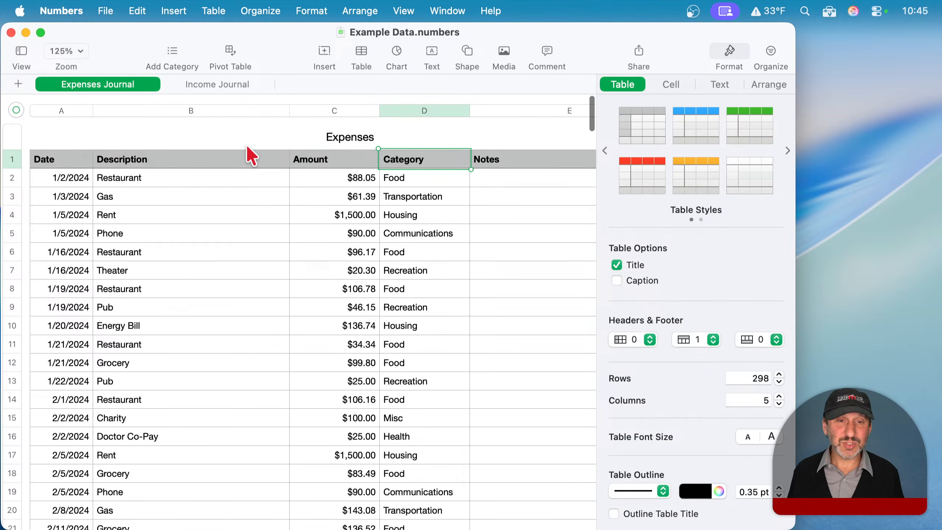
Look through the Income Journal entries, including the Bonus and Gig categories, and return to the Expenses Journal.
left_click(223, 86)
scroll(207, 297, "down", 10)
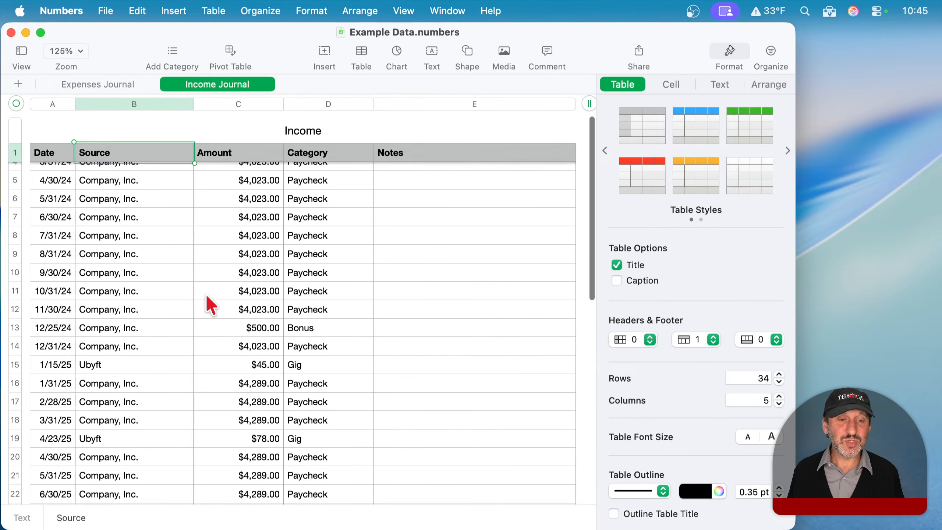
scroll(207, 297, "up", 10)
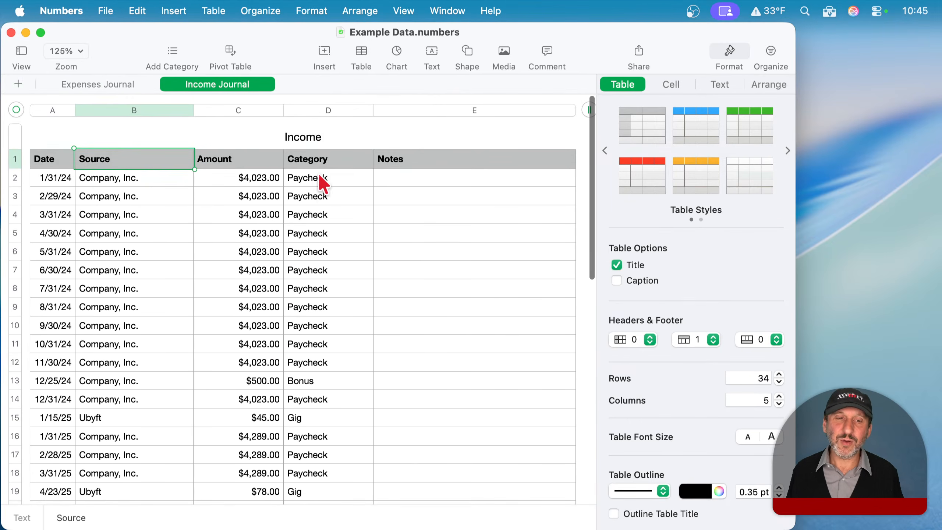
scroll(316, 315, "down", 5)
left_click(308, 249)
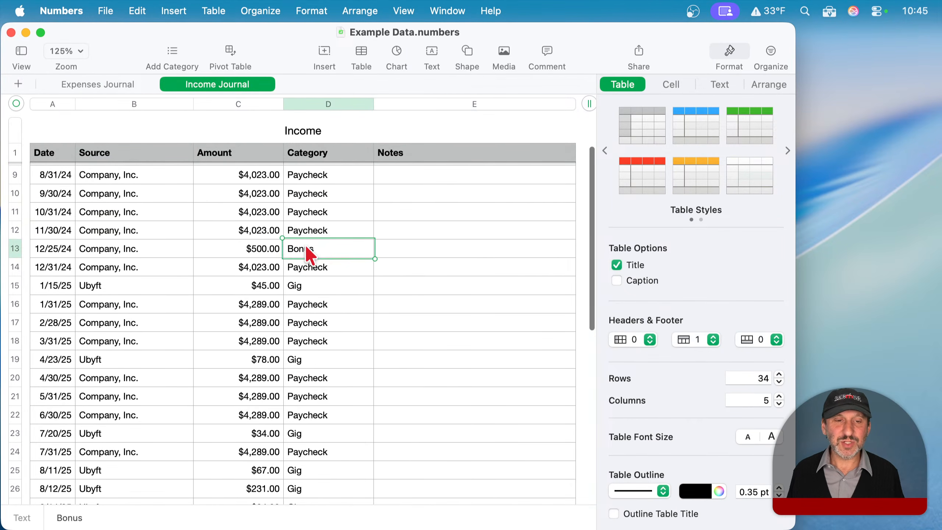
left_click(298, 285)
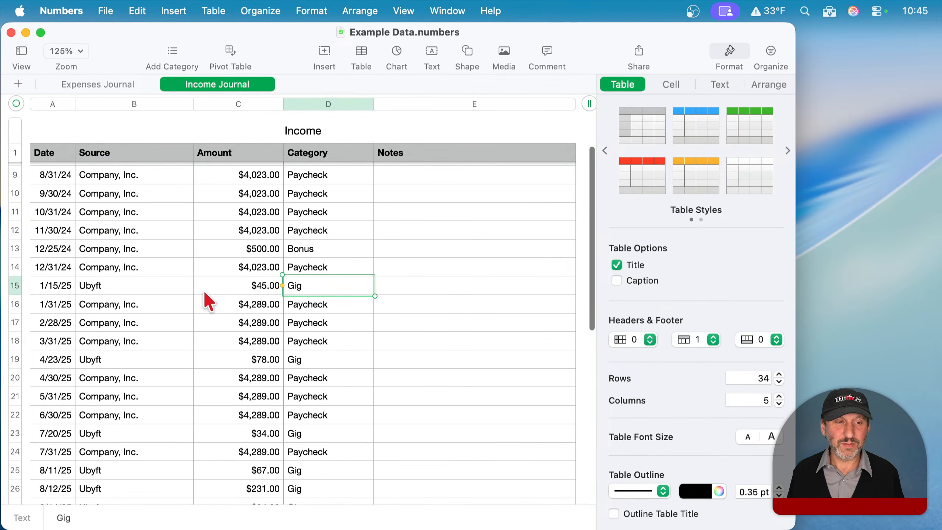
scroll(281, 305, "down", 10)
scroll(281, 306, "up", 15)
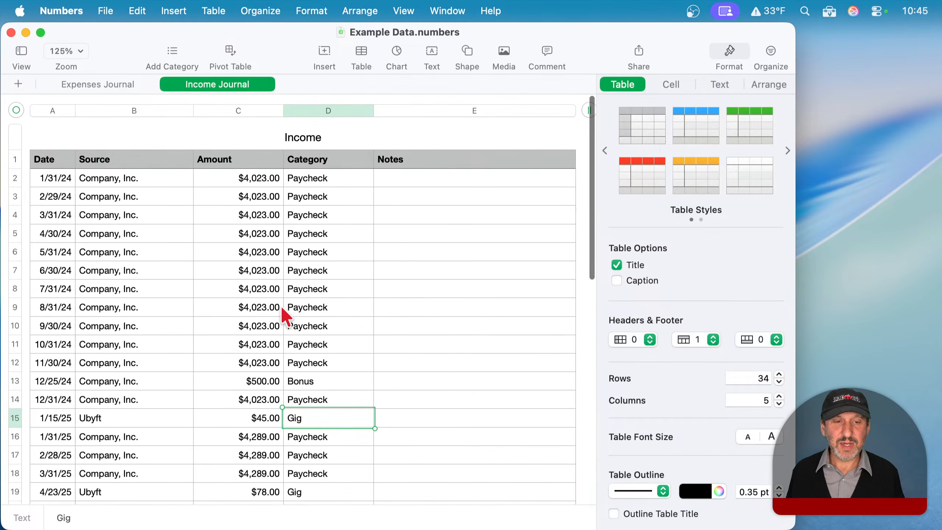
left_click(108, 83)
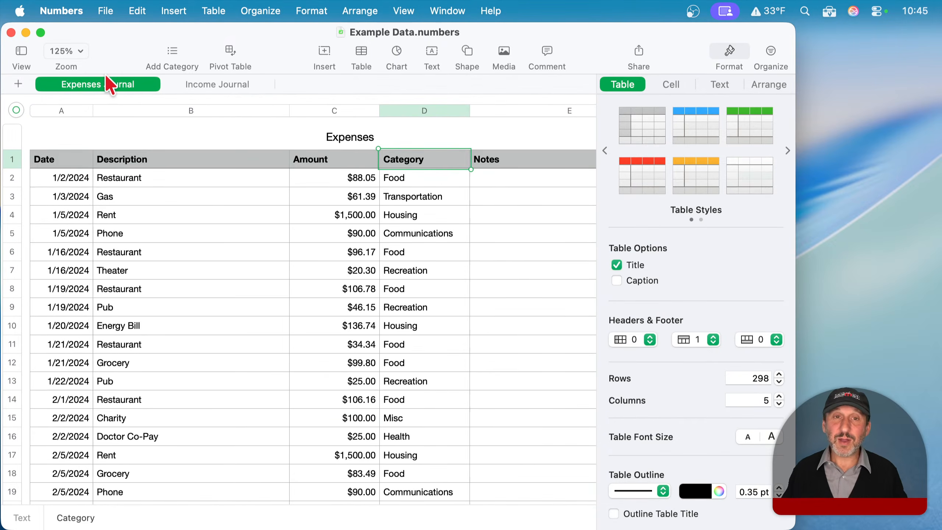
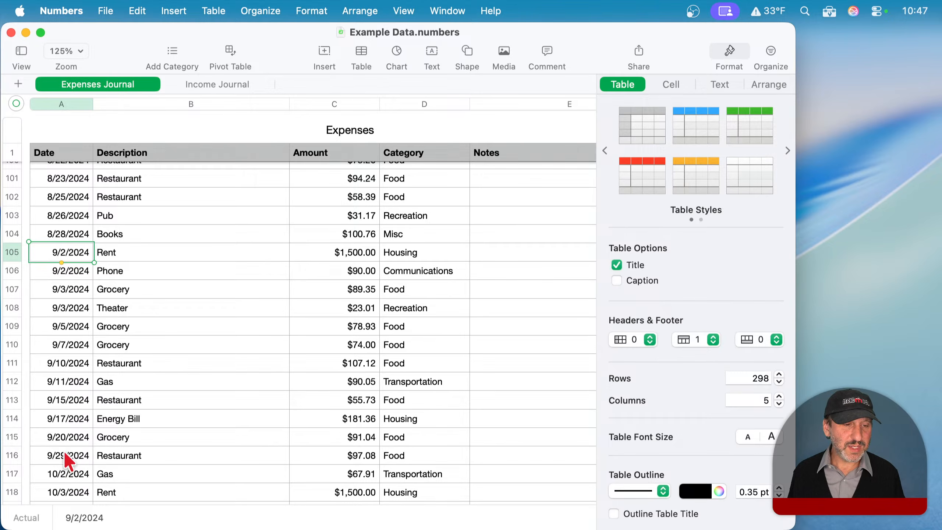
Select the September 2024 amounts in the Expenses table and check their sum.
left_click(69, 460)
left_click(77, 254)
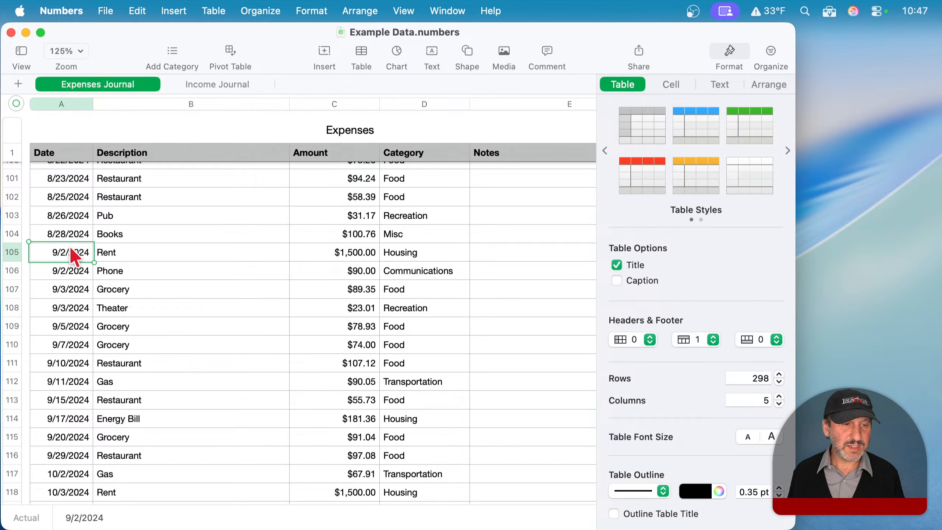
left_click(362, 256)
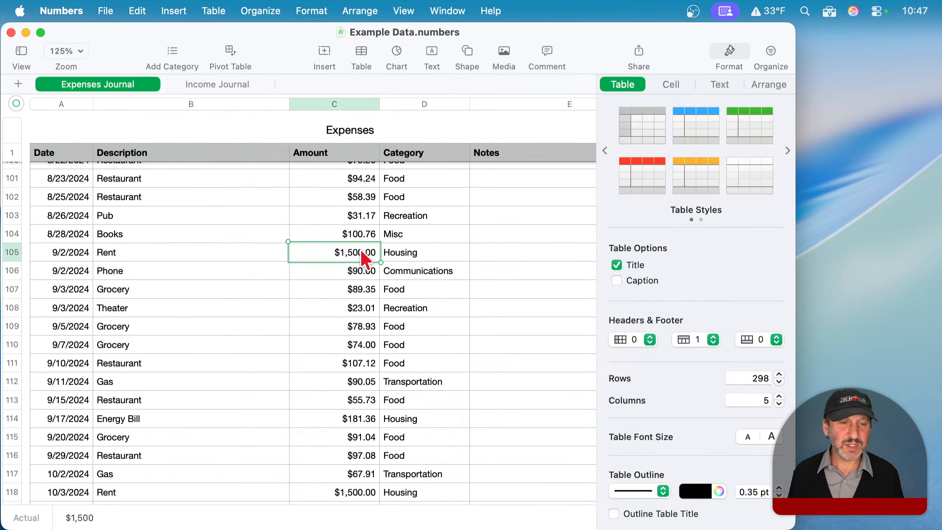
left_click(345, 449, "shift")
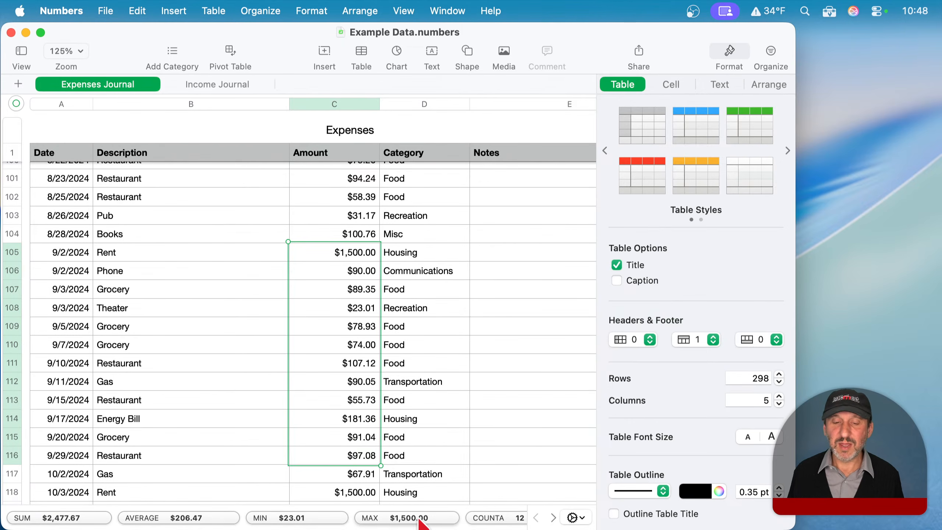
mouse_move(516, 522)
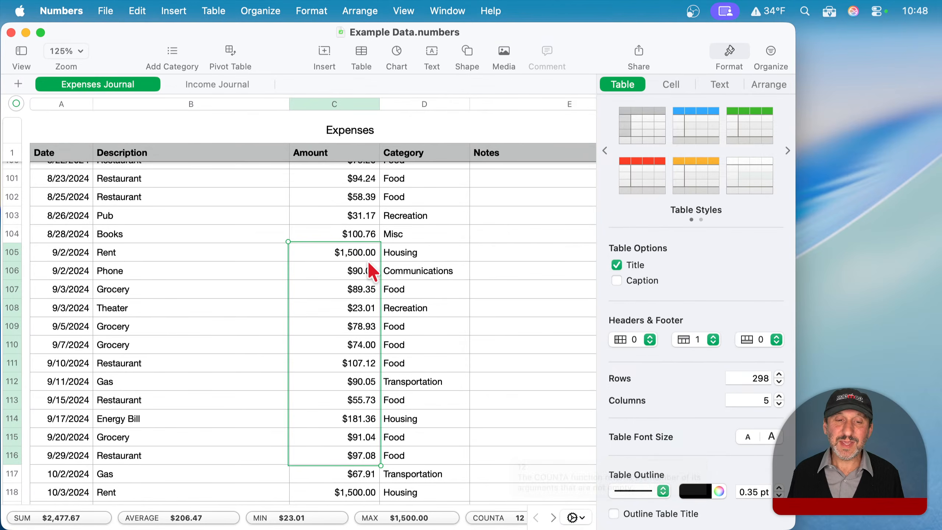
scroll(367, 336, "down", 5)
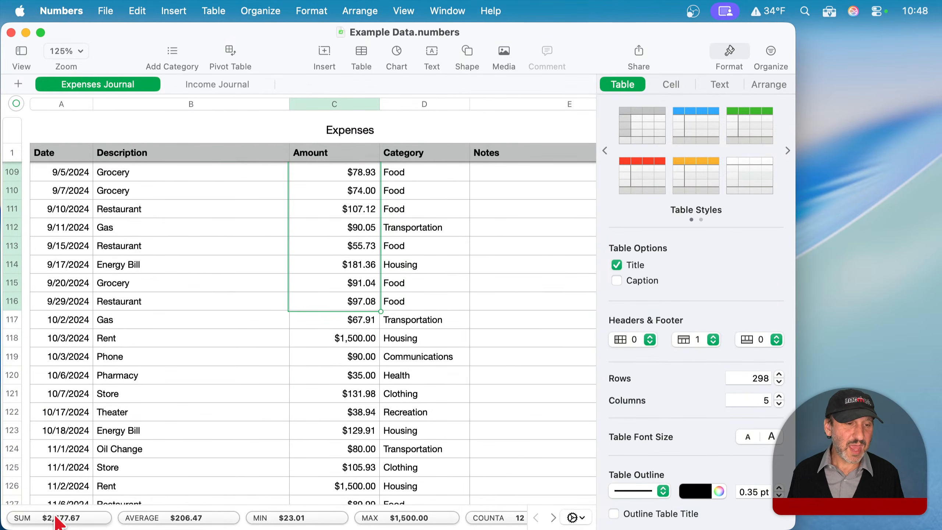
mouse_move(78, 519)
Select the September 2025 amounts in the Expenses table to compare their sum with the previous year's.
scroll(118, 376, "down", 15)
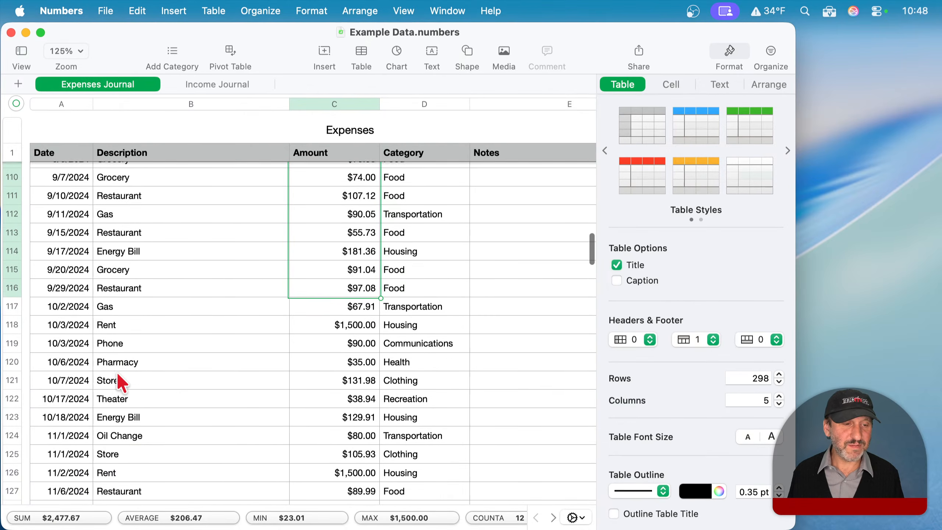
scroll(118, 376, "down", 20)
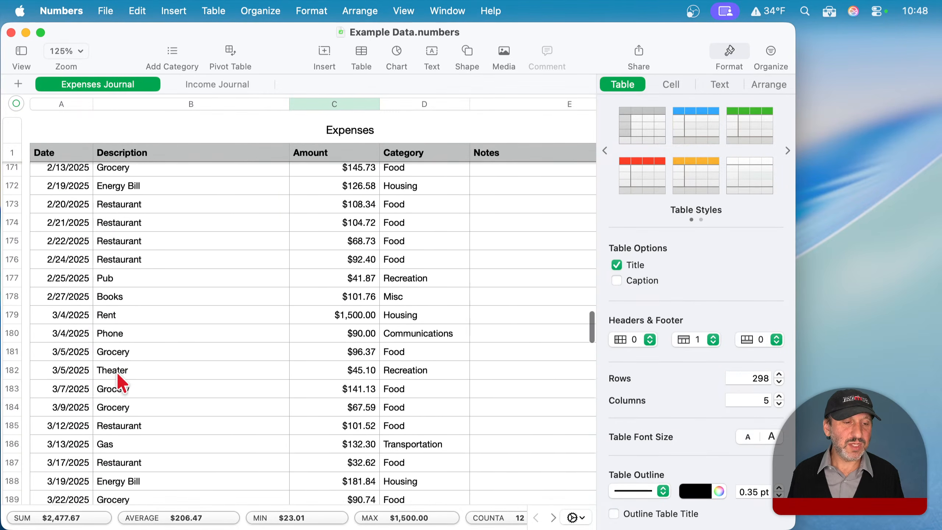
scroll(119, 375, "down", 10)
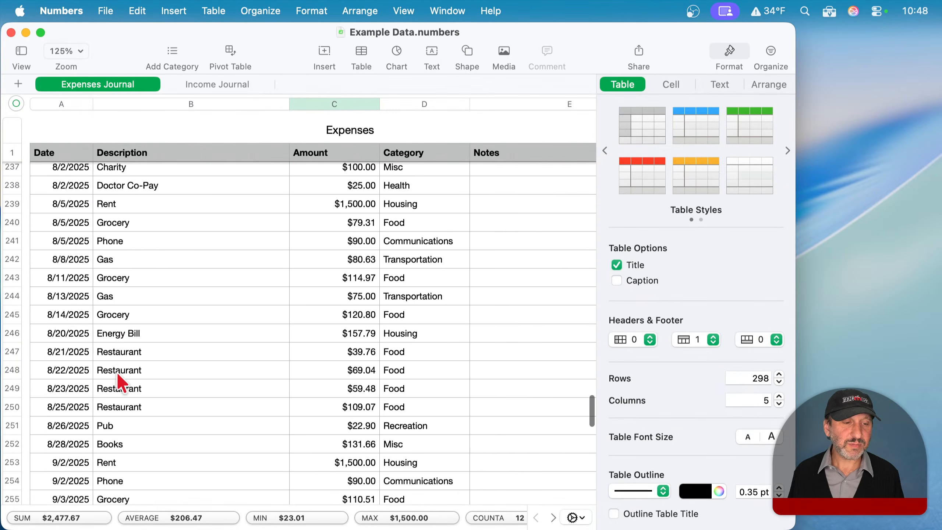
scroll(119, 376, "down", 3)
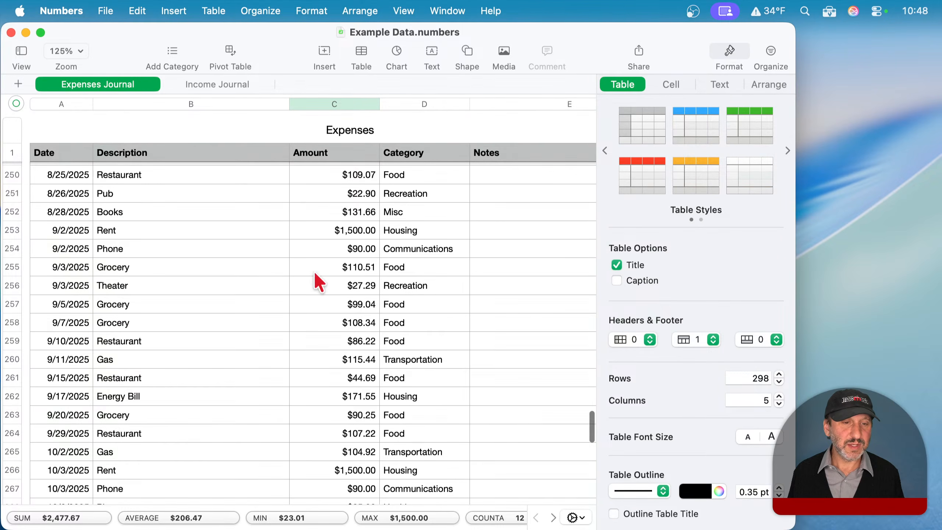
left_click(354, 231)
left_click(344, 435, "shift")
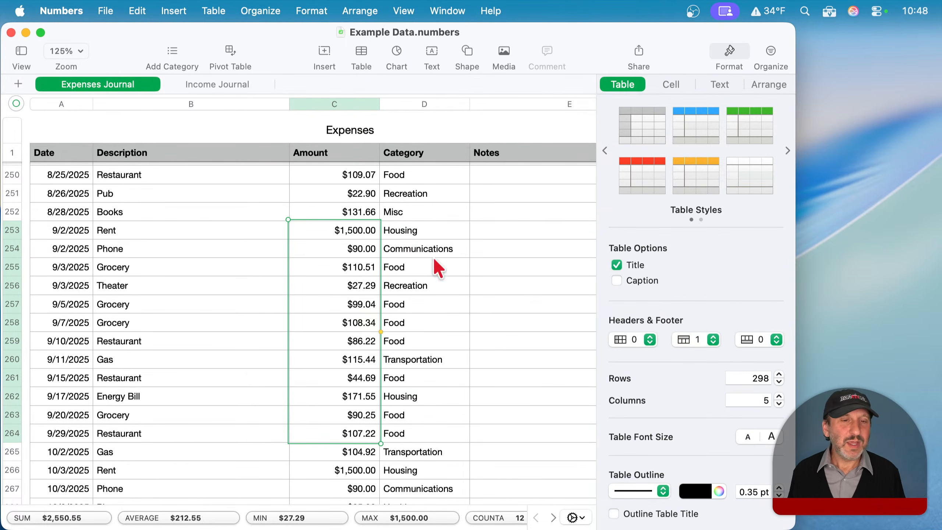
Apply a quick filter on the Expenses table's Category column so that only Housing rows are shown.
scroll(328, 204, "up", 20)
scroll(325, 198, "up", 18)
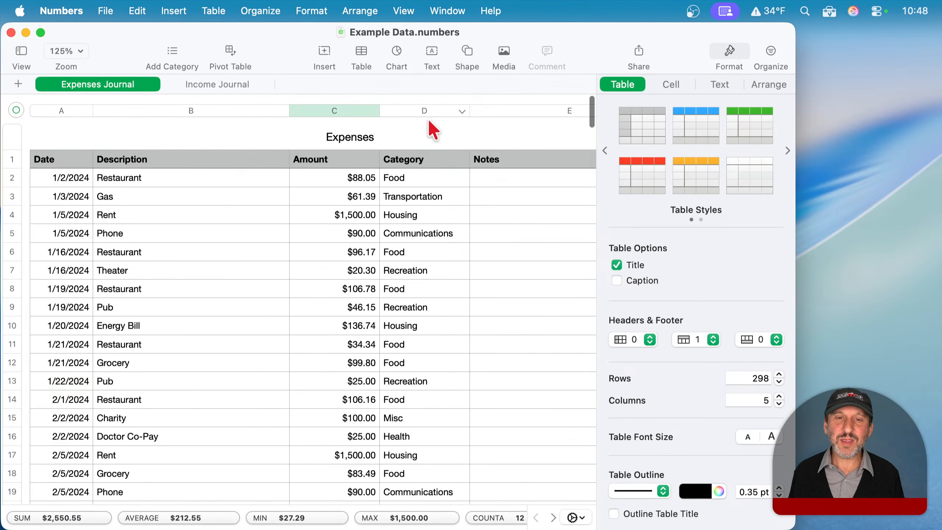
left_click(448, 110)
left_click(463, 110)
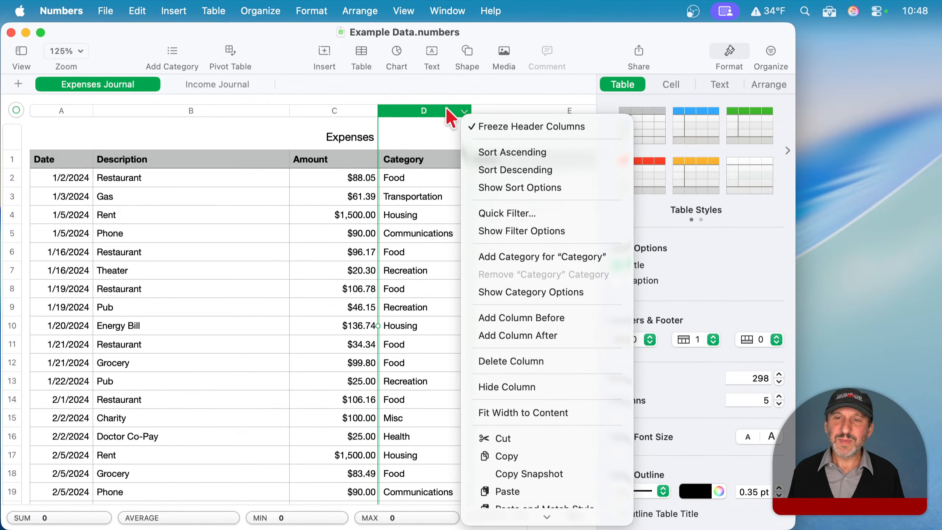
left_click(463, 111)
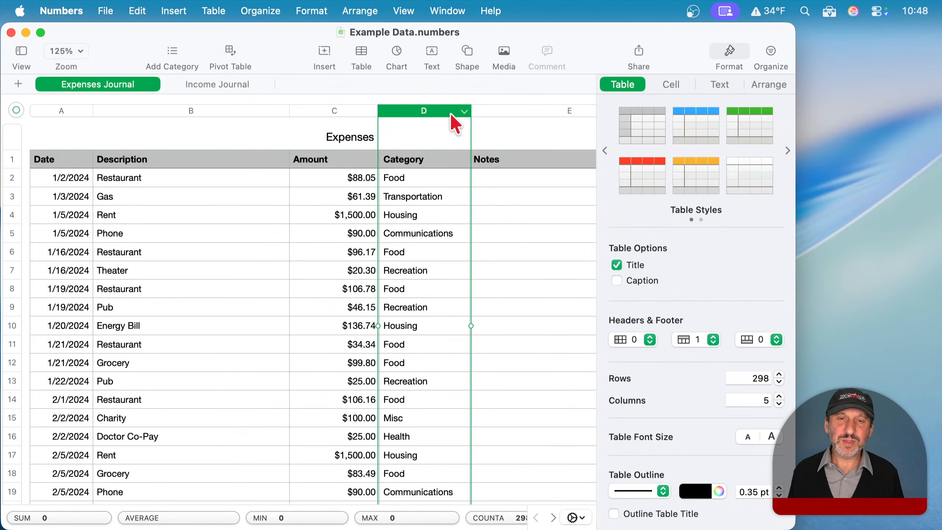
left_click(465, 111)
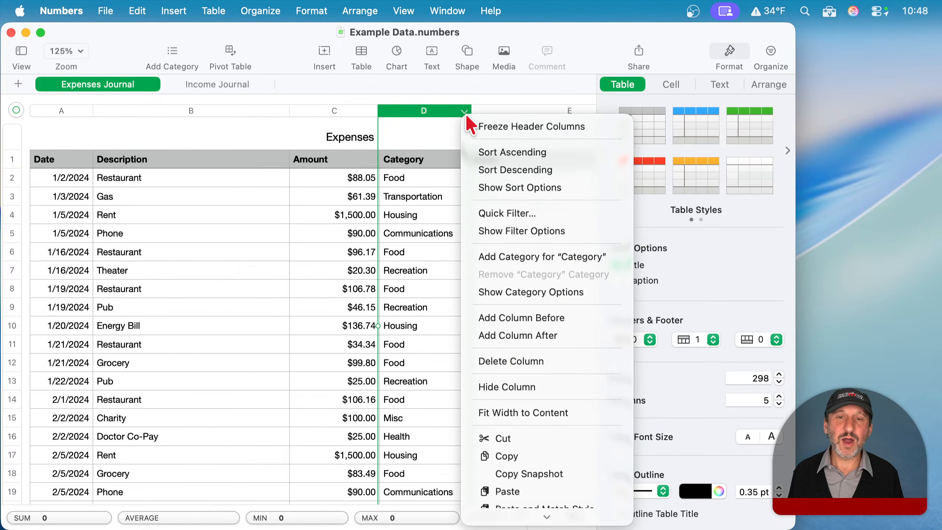
left_click(496, 211)
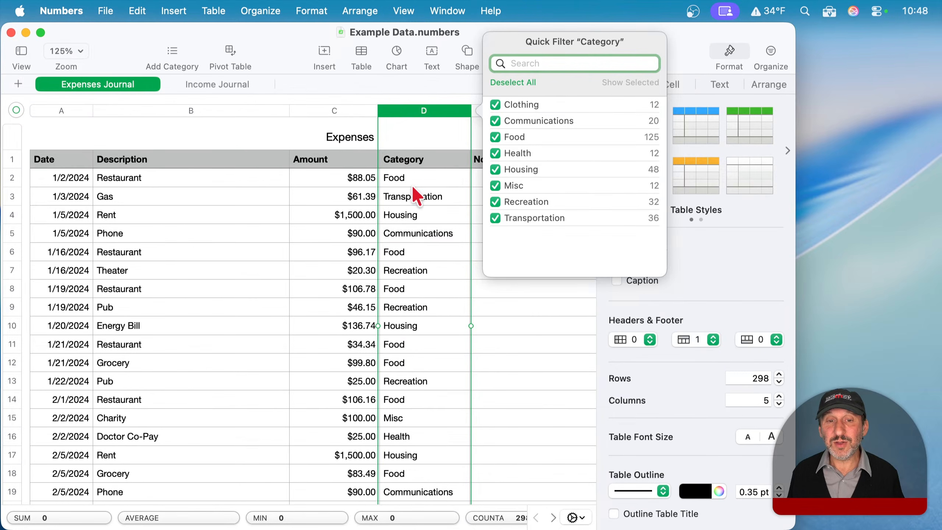
left_click(496, 218)
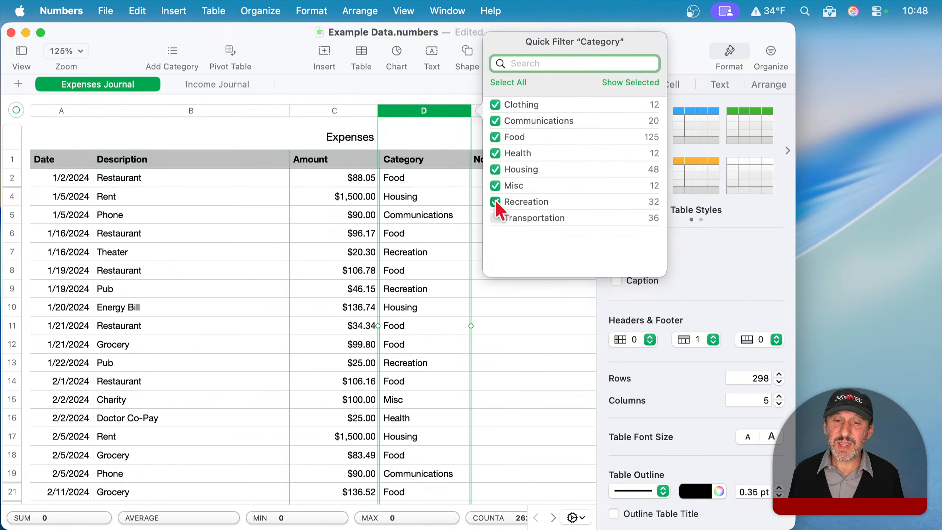
left_click(497, 203)
left_click(496, 186)
left_click(496, 153)
left_click(496, 137)
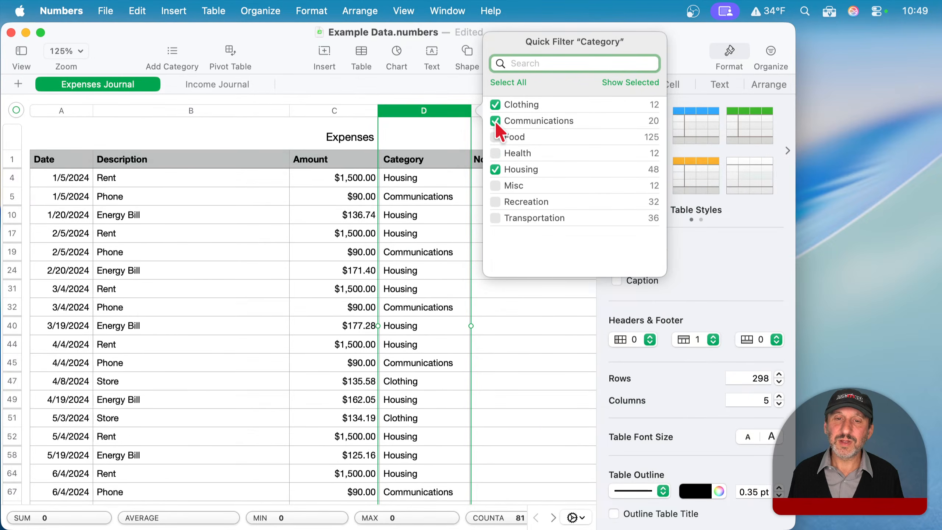
left_click(496, 121)
left_click(495, 107)
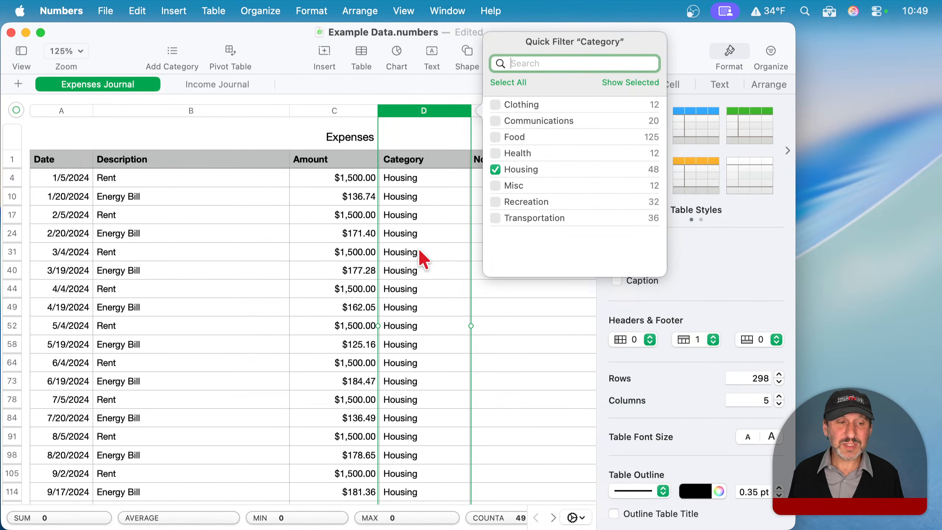
Reselect all the other categories in the Category quick filter to show every expense row, and close the filter.
left_click(495, 104)
left_click(496, 121)
left_click(496, 136)
left_click(496, 152)
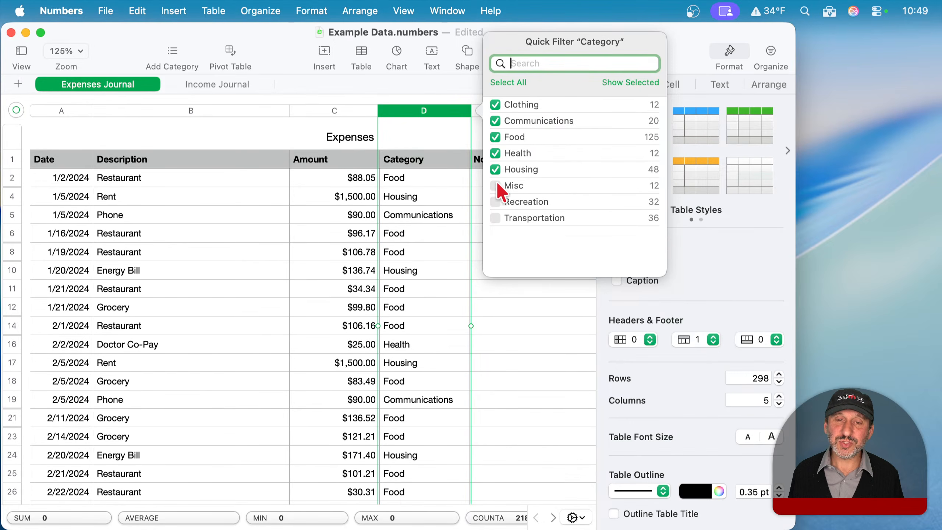
left_click(496, 185)
left_click(495, 201)
left_click(495, 218)
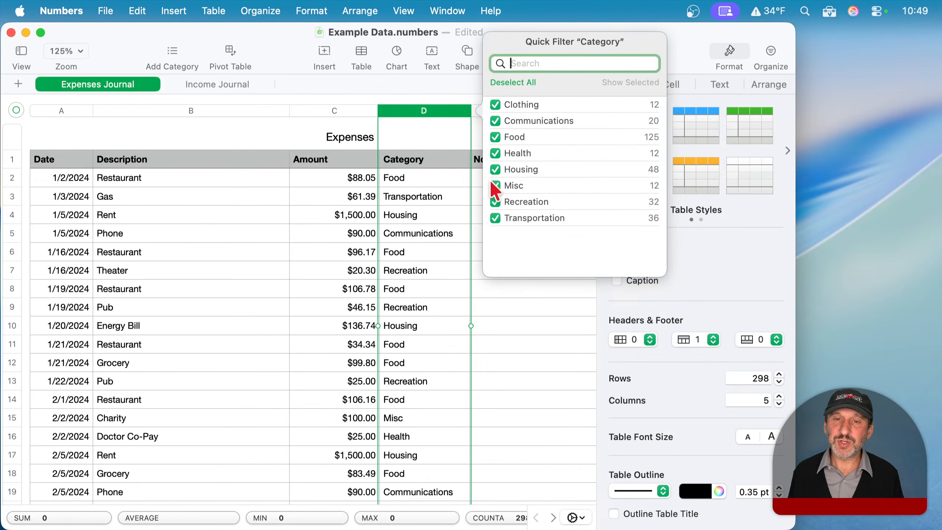
left_click(474, 80)
Add a filter rule on the Expenses table's Category column that shows only rows whose text is Food.
left_click(463, 111)
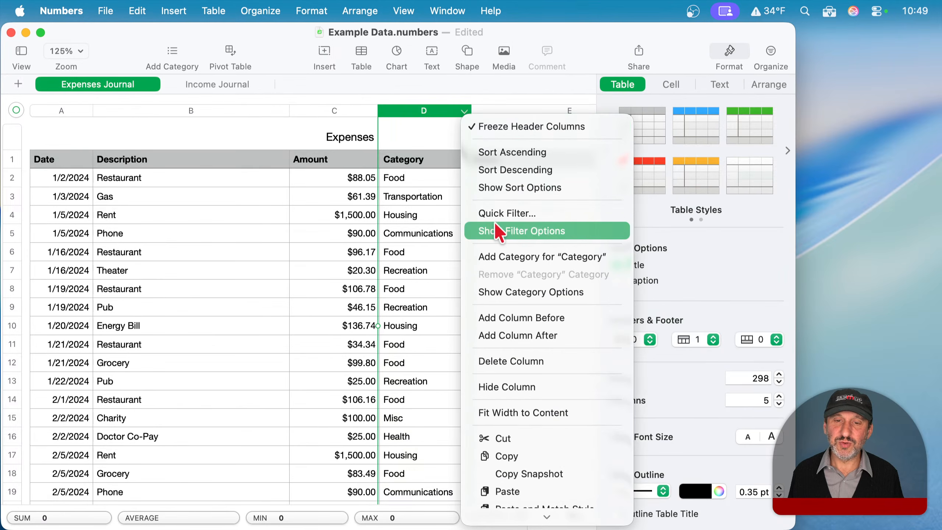
left_click(481, 230)
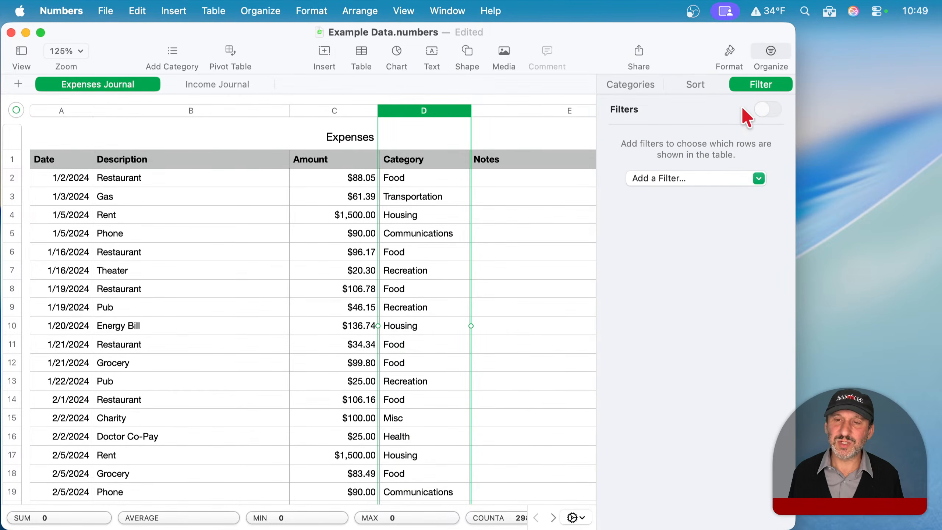
left_click(677, 180)
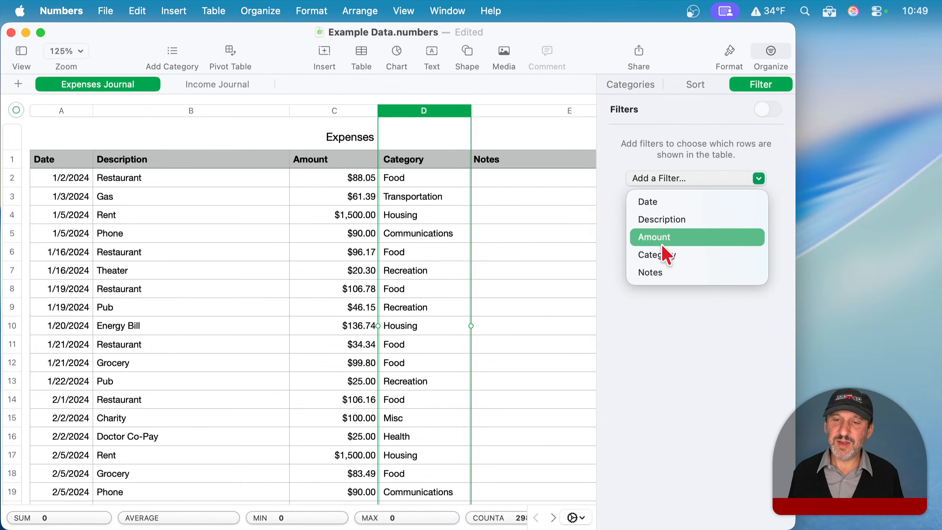
left_click(667, 255)
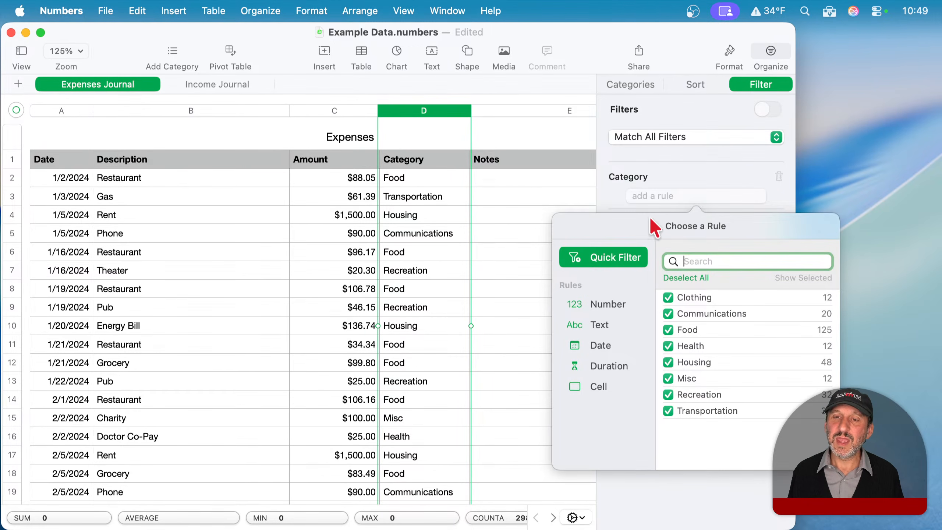
left_click(597, 325)
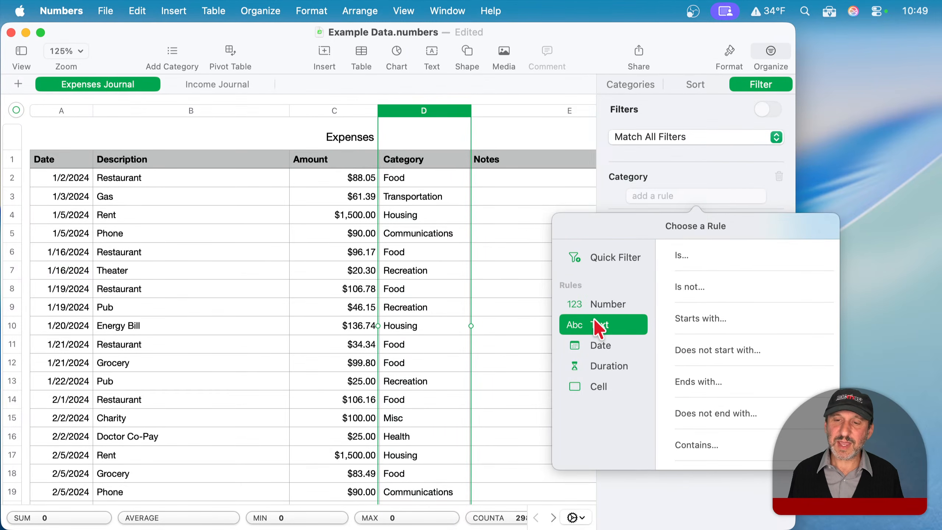
left_click(688, 255)
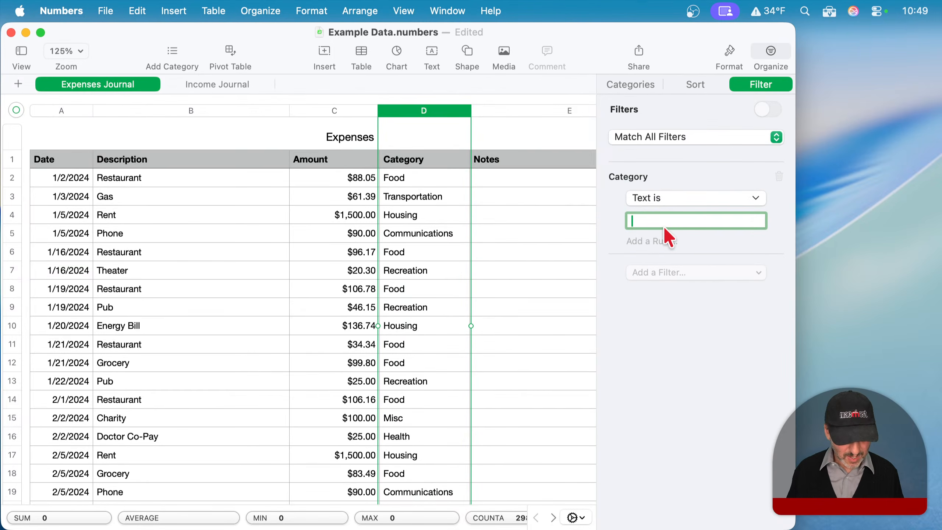
type("Food")
key("Return")
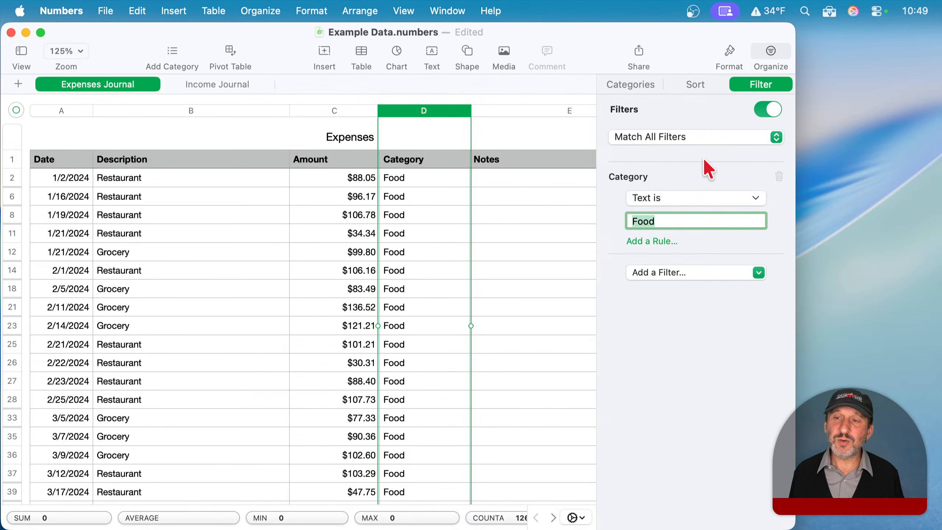
Toggle the table's filters off and on to compare the views, leaving them off so all expense rows show.
left_click(773, 107)
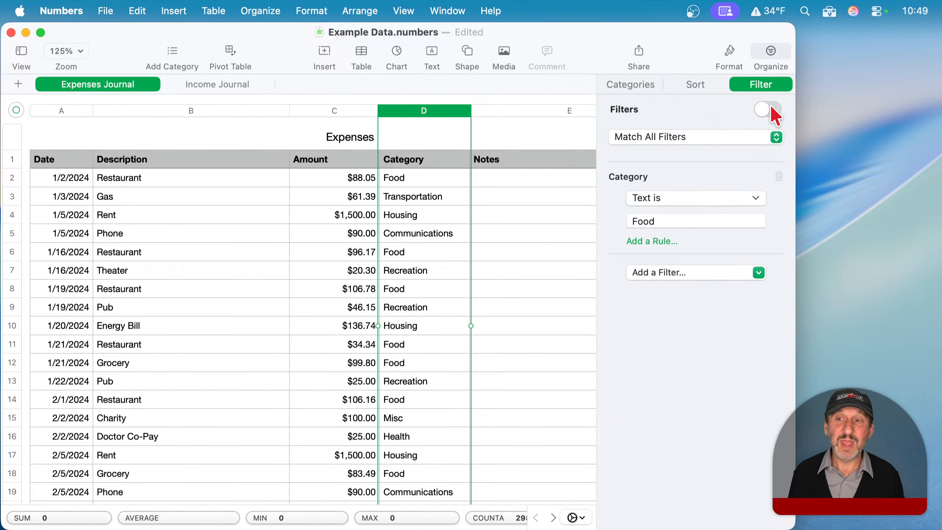
left_click(771, 108)
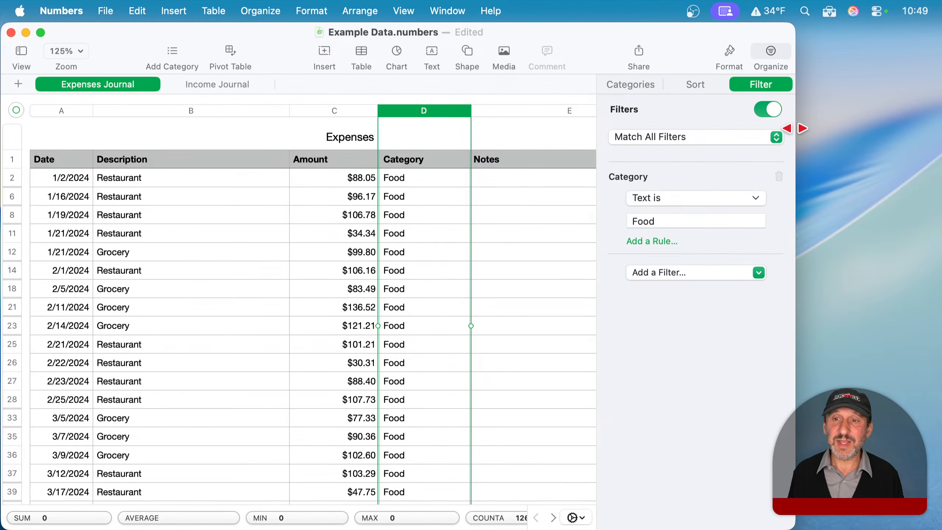
left_click(770, 110)
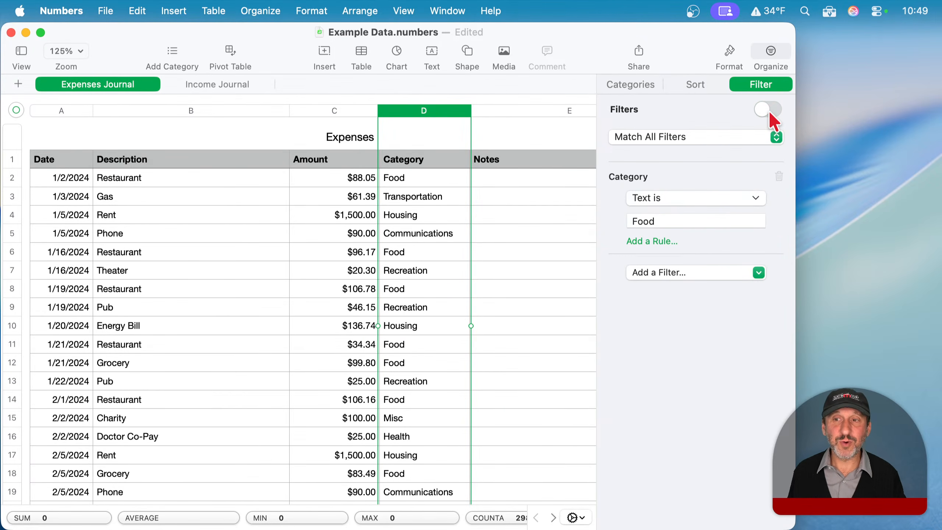
left_click(769, 111)
left_click(769, 111)
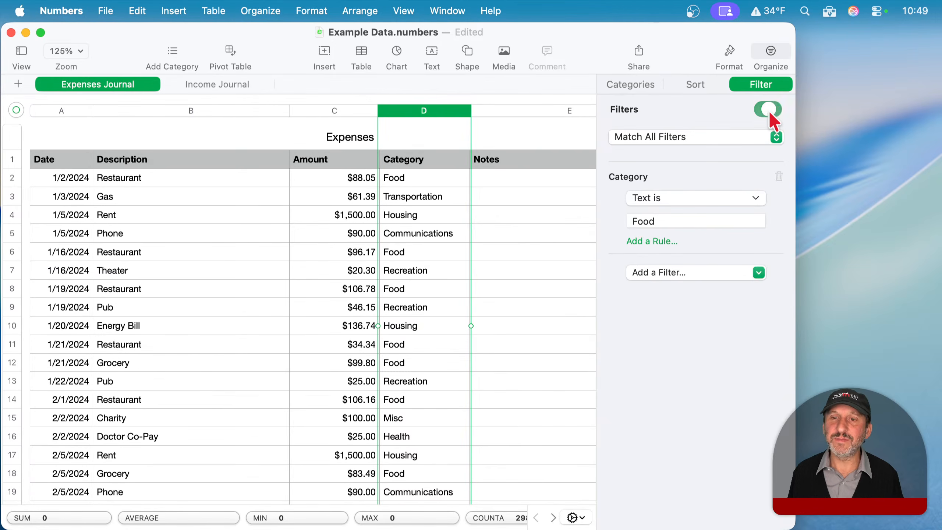
Group the Expenses table's rows by the Category column and look through the Food group down to Transportation.
left_click(629, 85)
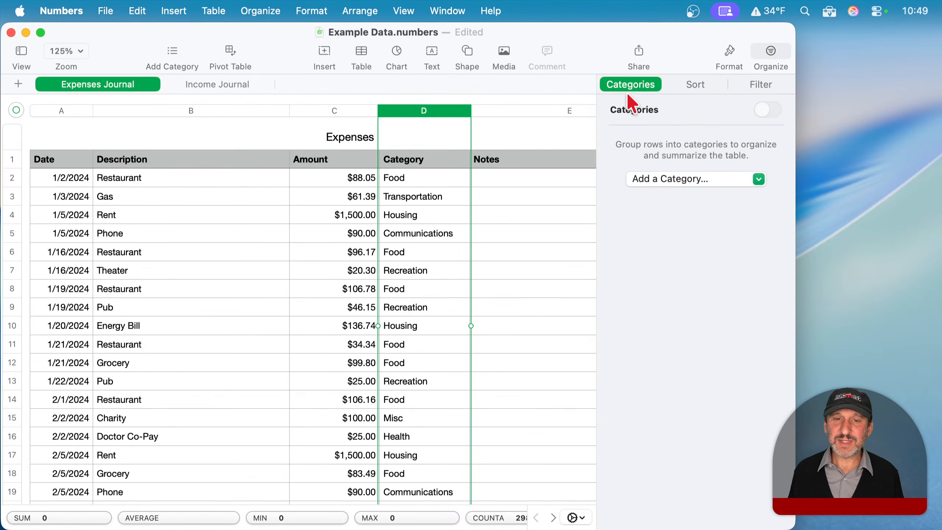
left_click(663, 179)
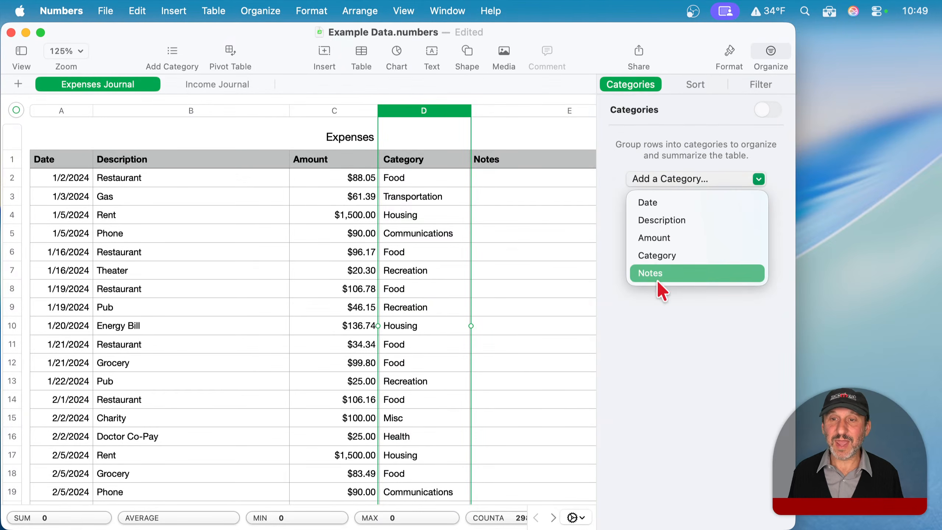
left_click(655, 256)
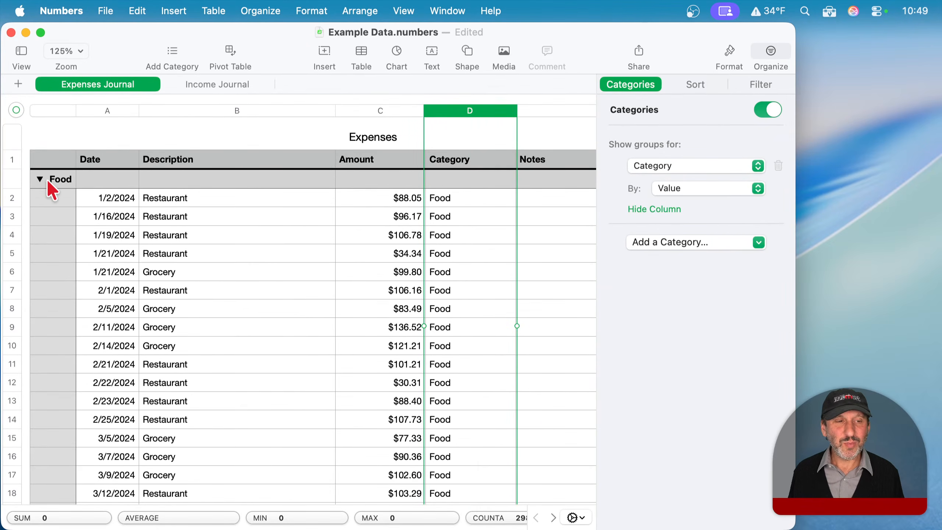
scroll(96, 286, "down", 20)
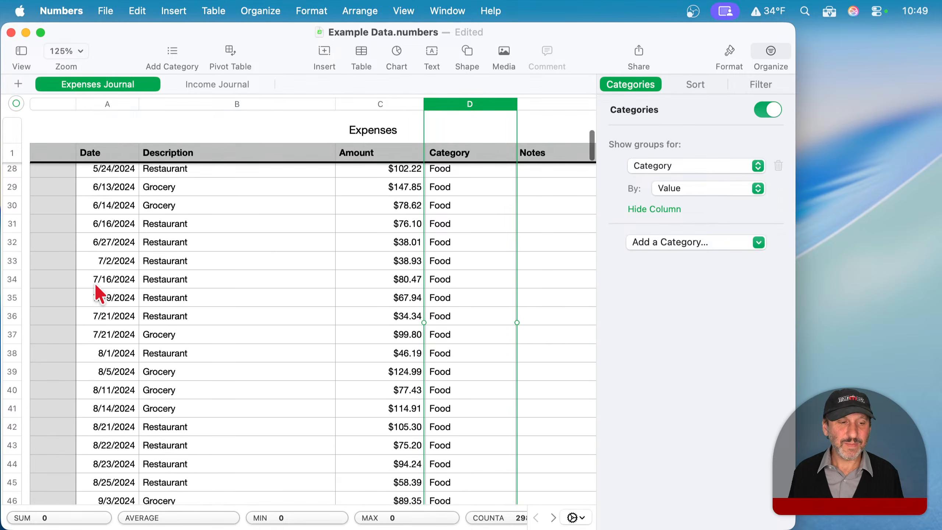
scroll(96, 285, "down", 5)
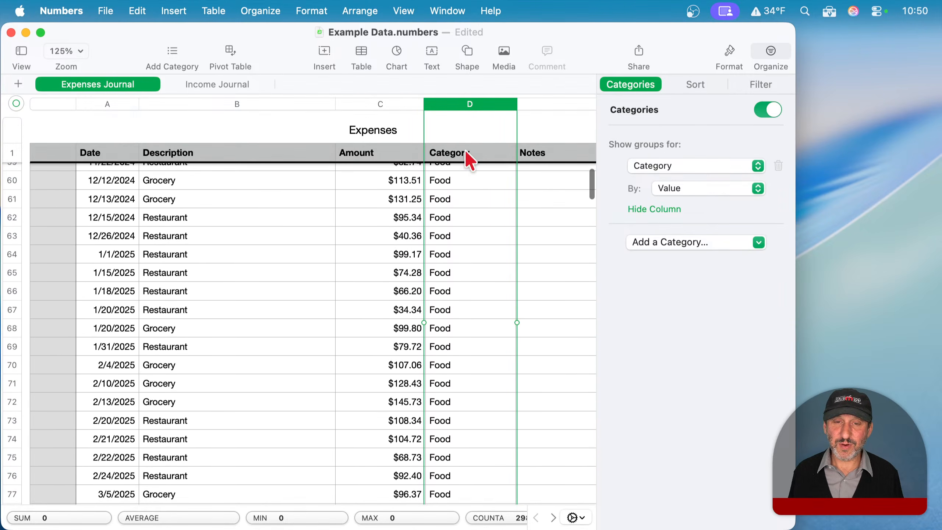
scroll(166, 354, "down", 20)
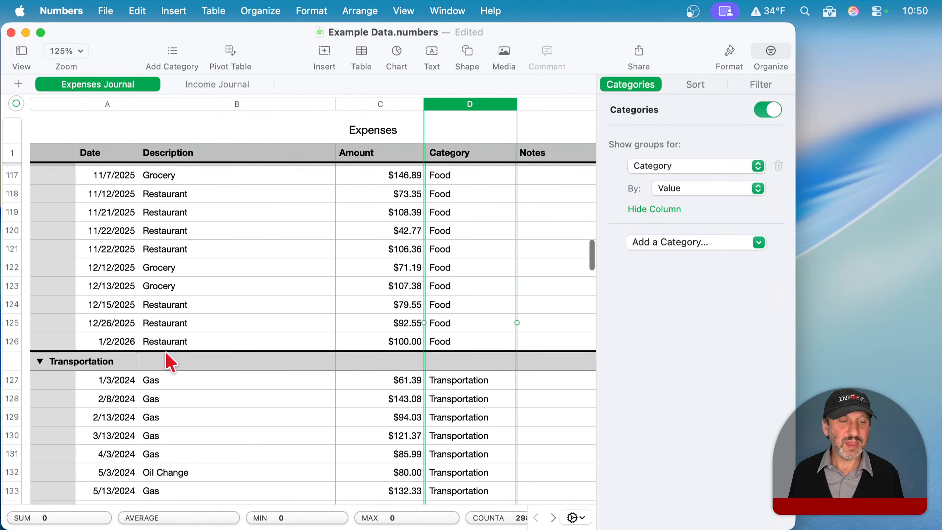
Collapse every category group in the Expenses table, from Food through Clothing.
scroll(116, 312, "down", 18)
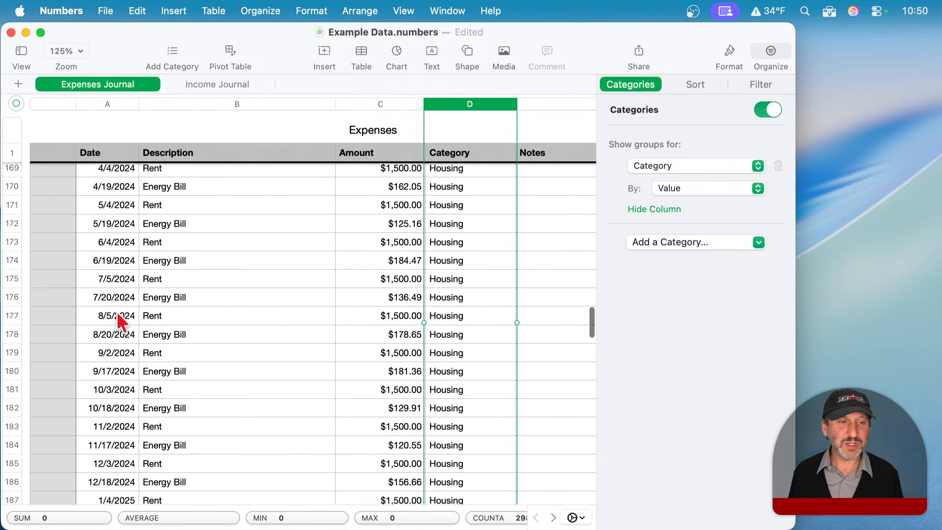
scroll(120, 320, "up", 4)
scroll(101, 265, "up", 20)
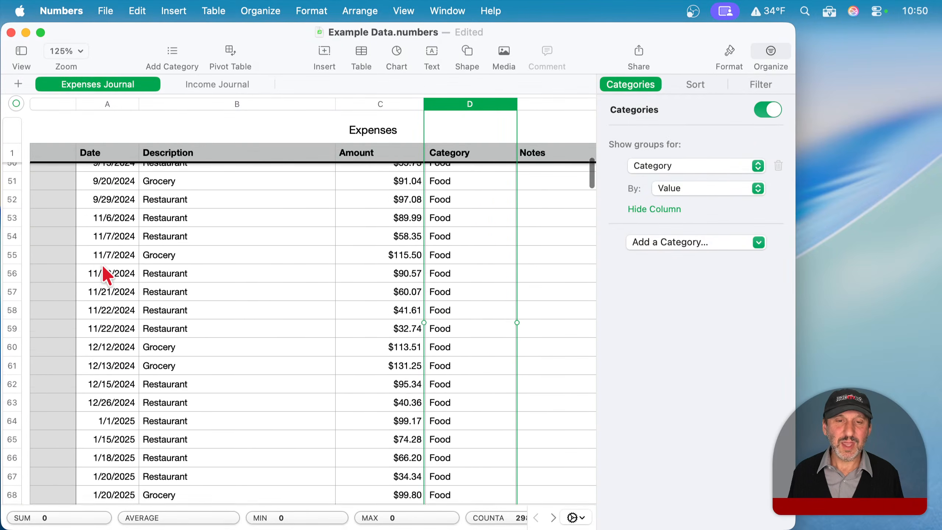
left_click(39, 179)
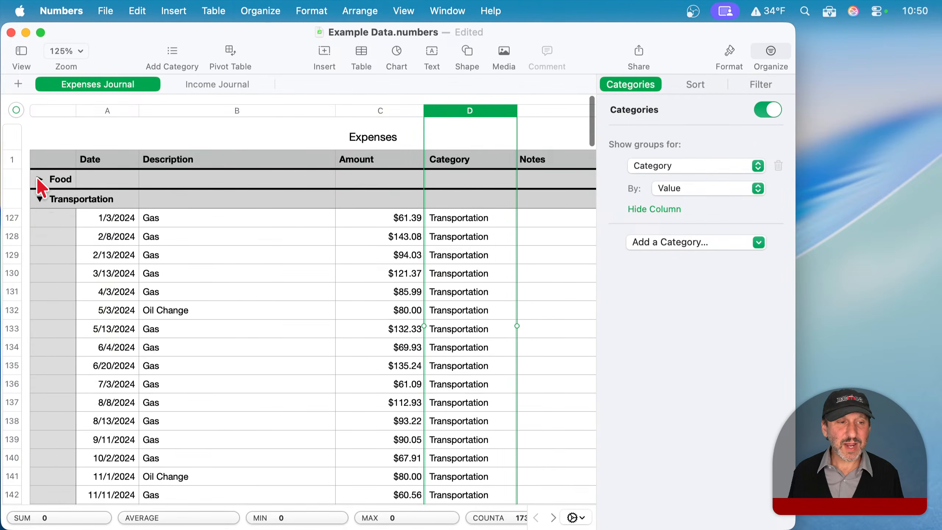
left_click(40, 200)
left_click(39, 219)
left_click(39, 239)
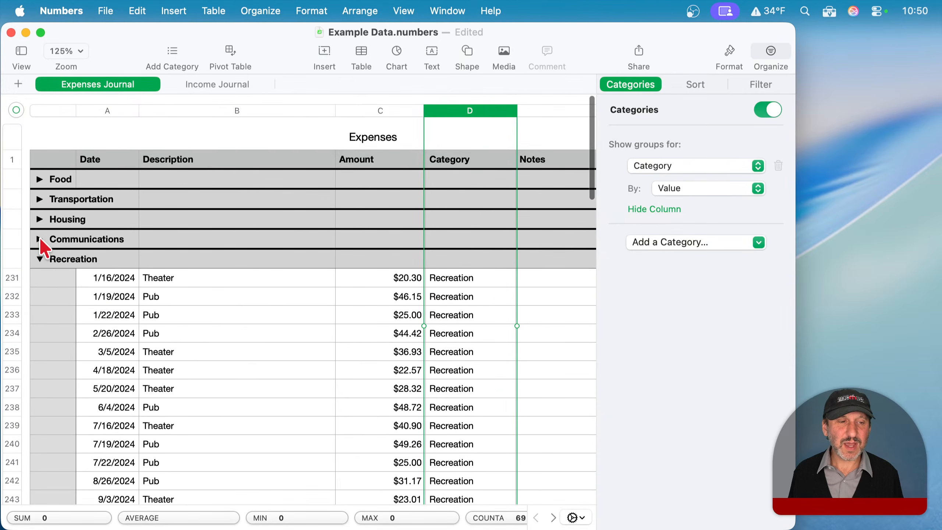
left_click(39, 259)
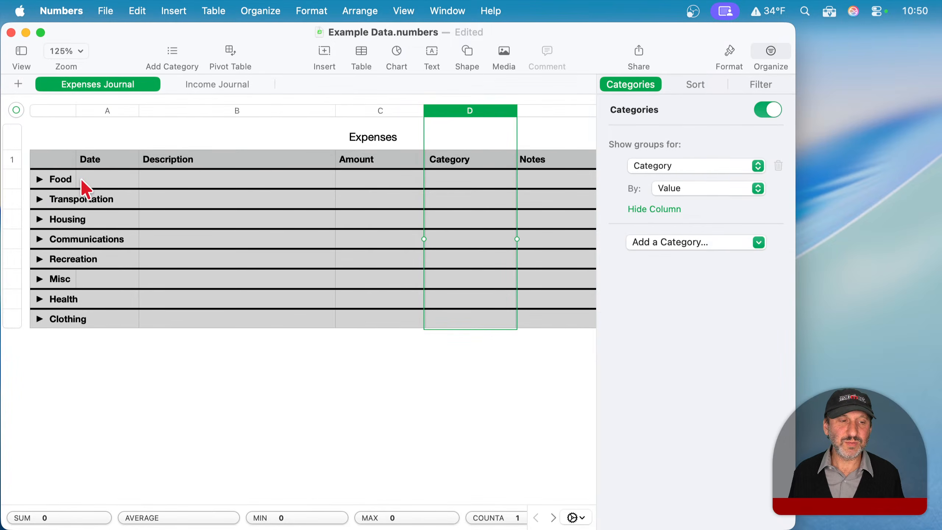
Expand the Housing group to show its individual expense rows.
left_click(38, 219)
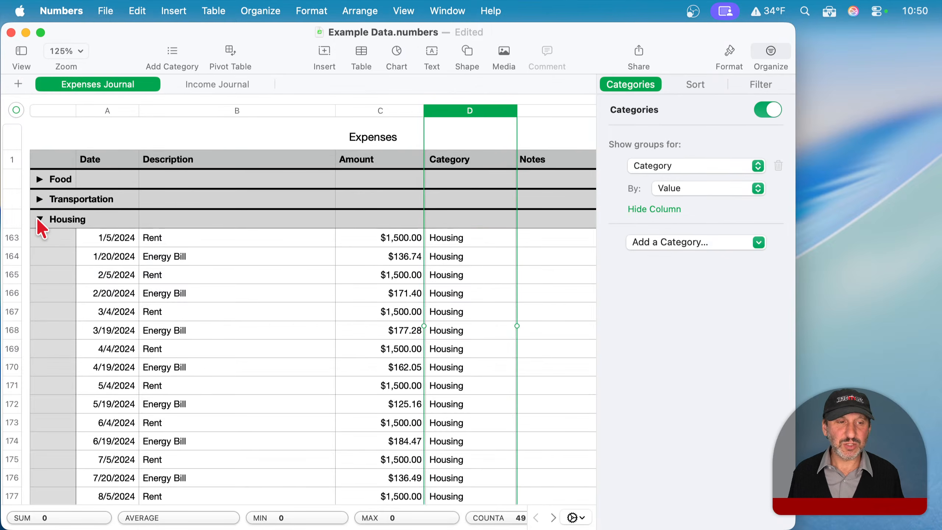
left_click(38, 220)
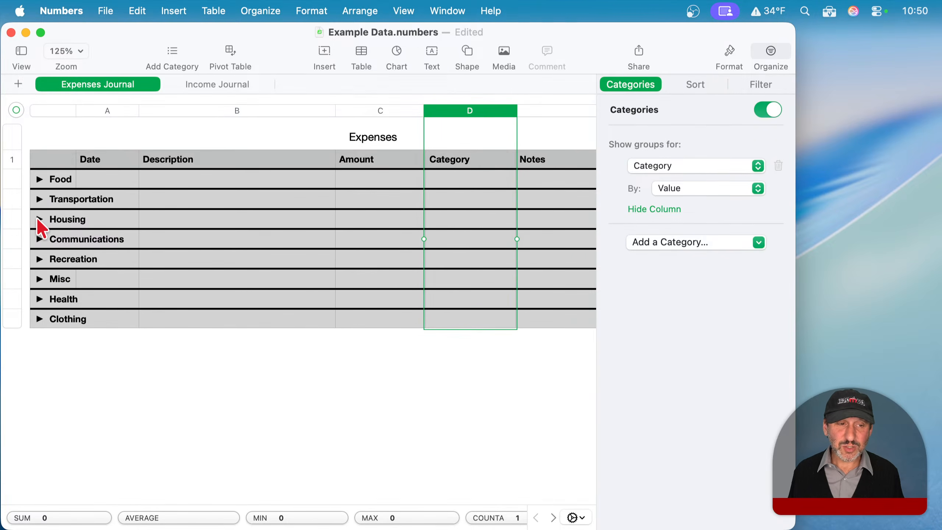
left_click(39, 220)
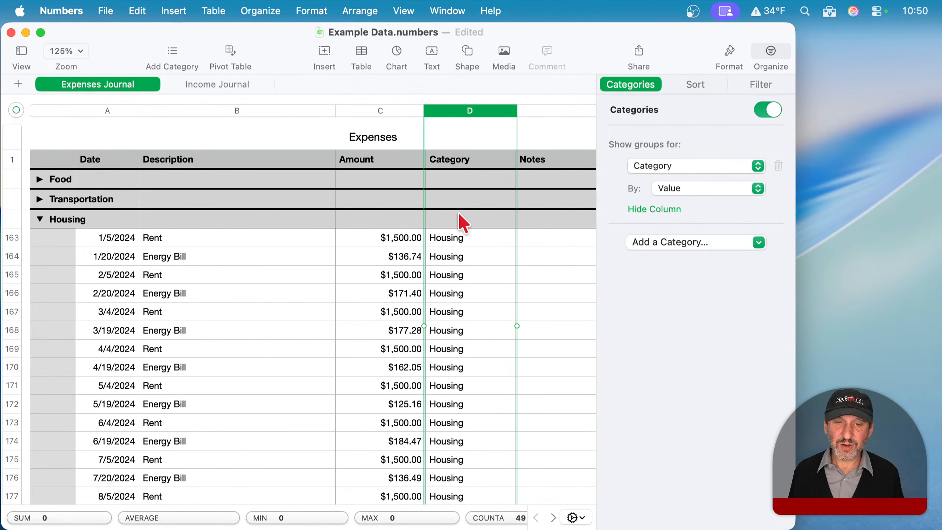
Try a Sum summary for the Category column in the Housing group row and return it to No Summary.
left_click(482, 219)
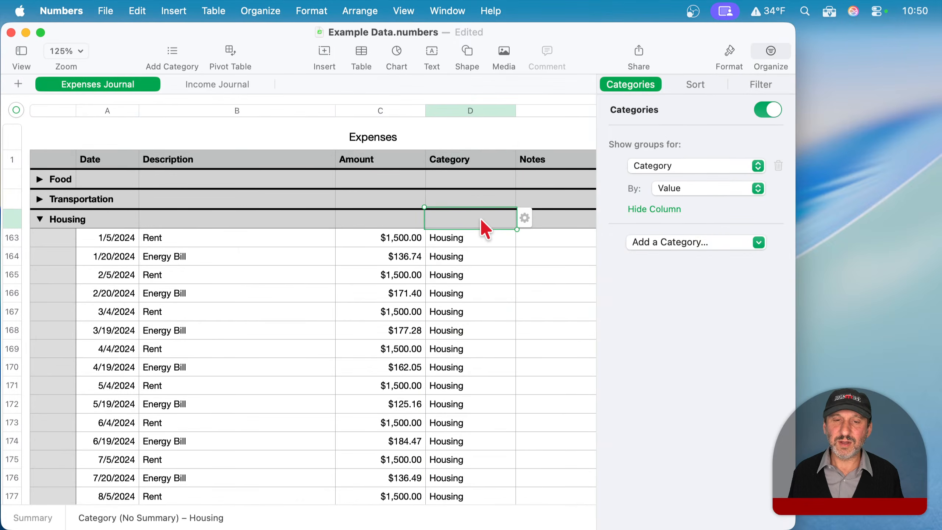
left_click(524, 218)
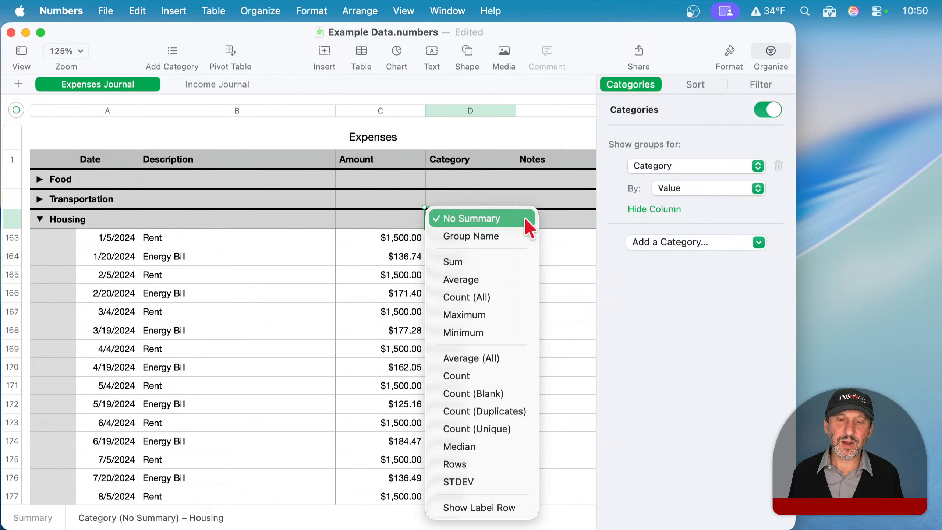
left_click(489, 262)
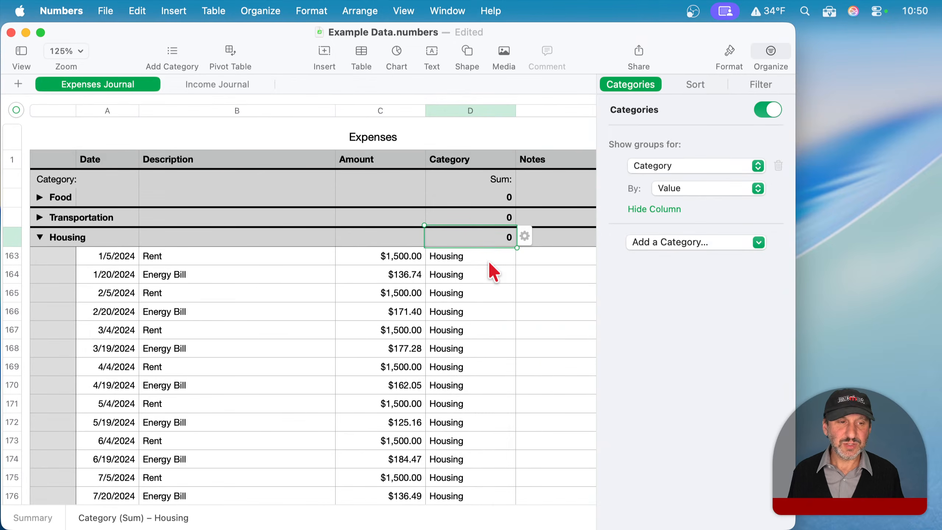
left_click(524, 236)
left_click(496, 163)
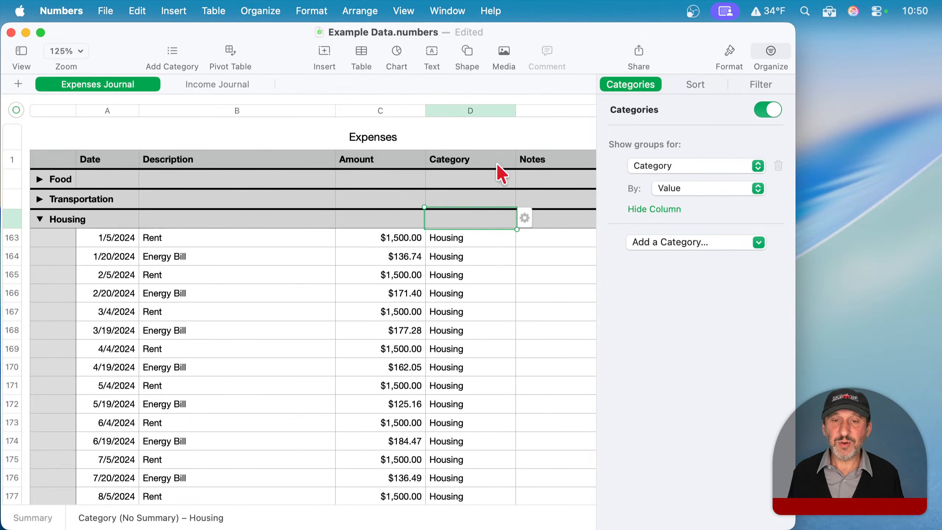
Add a Sum summary for the Amount column, starting from the Housing group row.
left_click(393, 221)
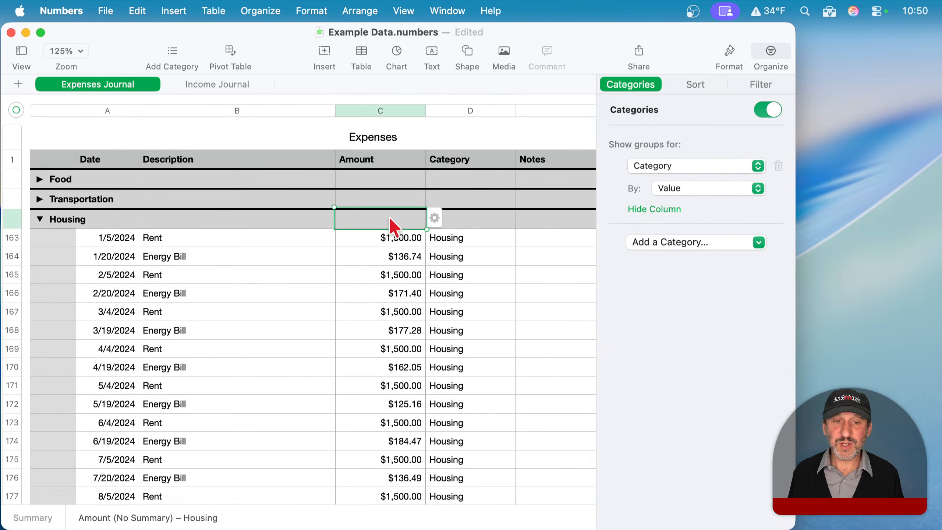
left_click(434, 219)
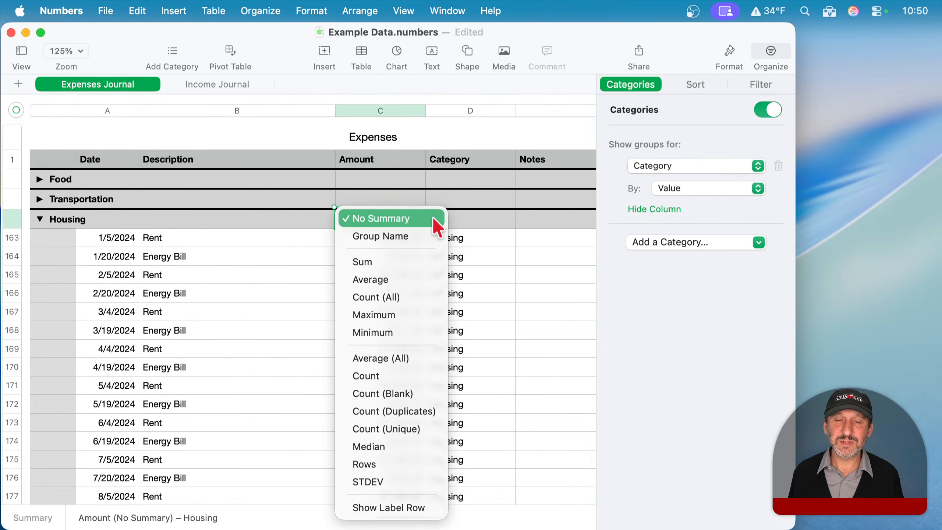
left_click(404, 264)
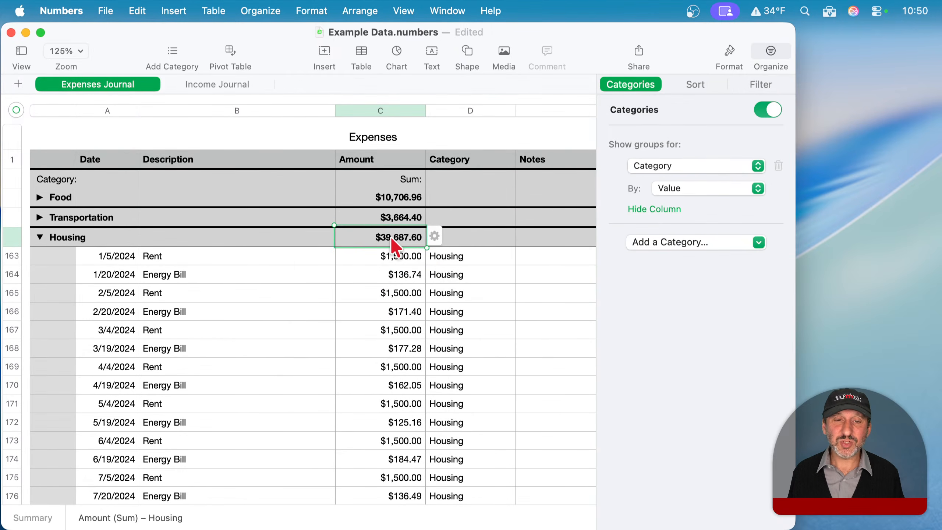
Check the Amount sums in the Transportation and Food group rows, briefly collapsing the Housing group.
left_click(398, 219)
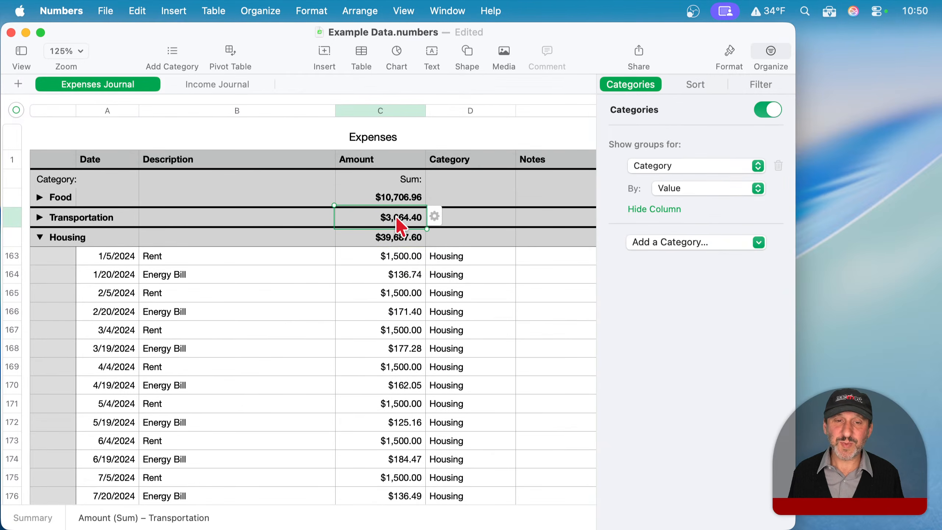
left_click(398, 196)
left_click(40, 237)
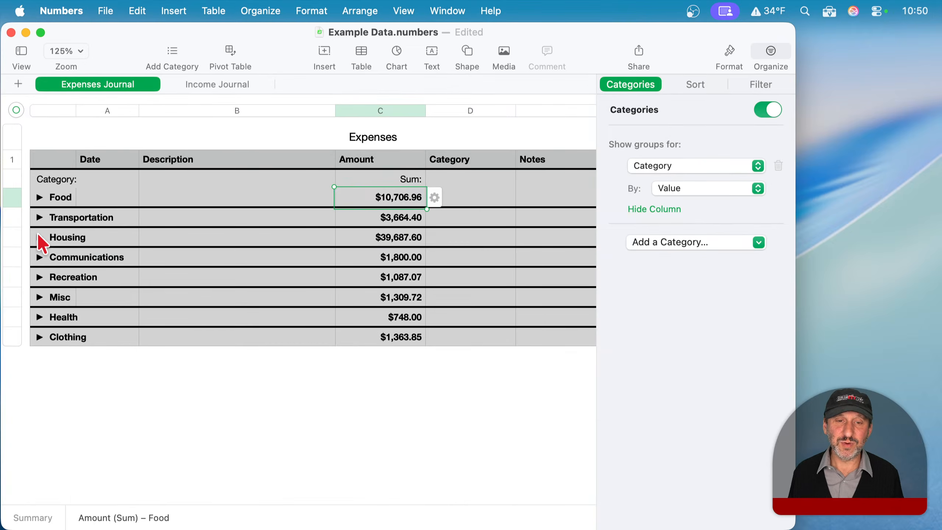
left_click(40, 237)
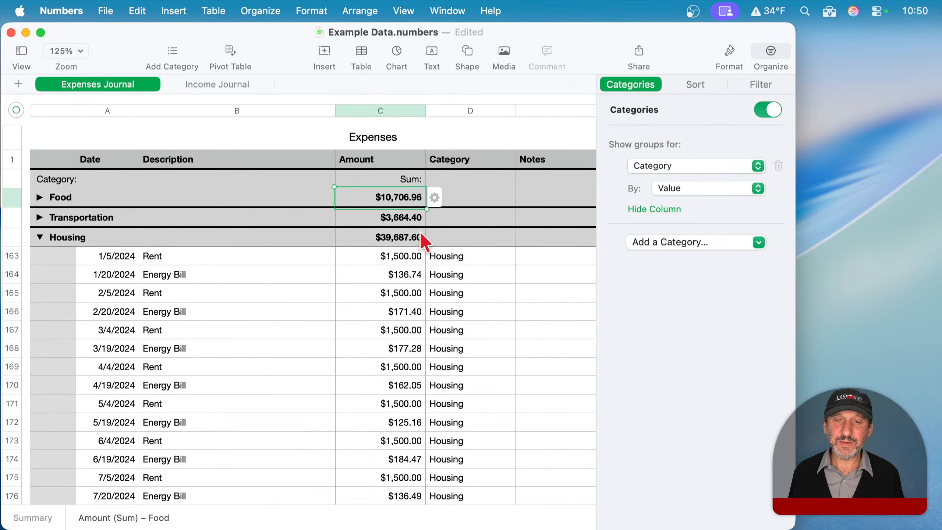
Try the Average summary for the Amount column and return it to Sum.
left_click(434, 197)
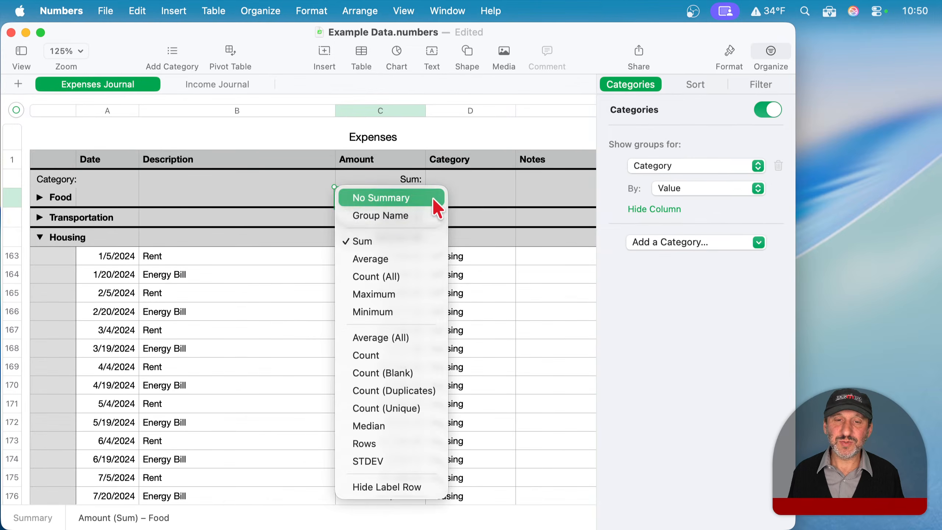
left_click(393, 259)
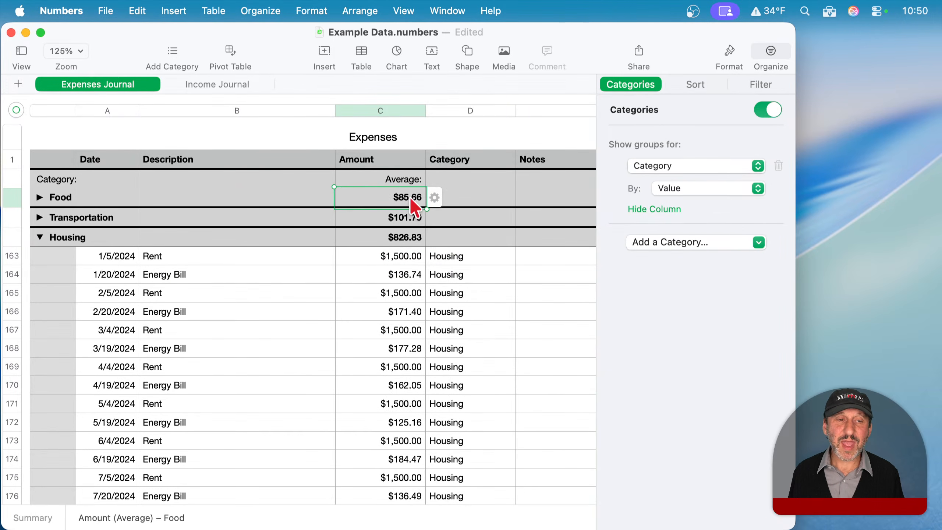
left_click(435, 197)
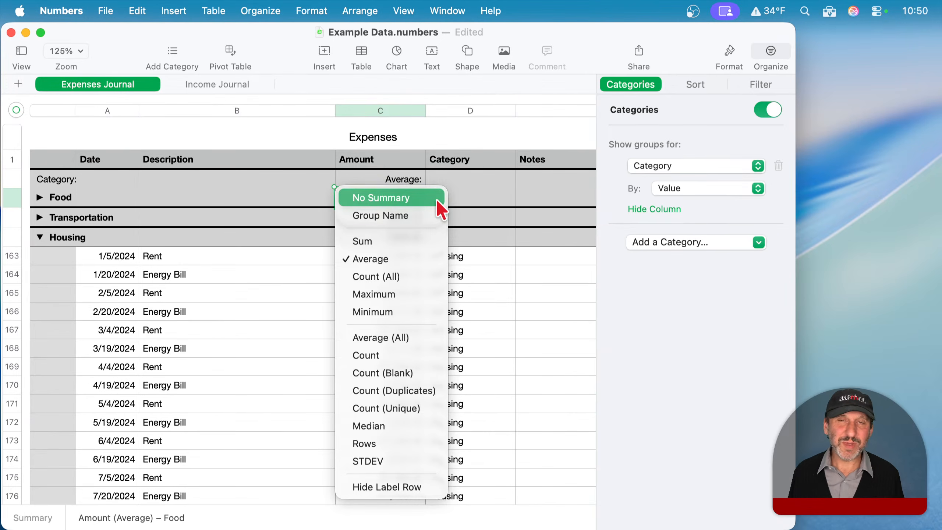
left_click(385, 243)
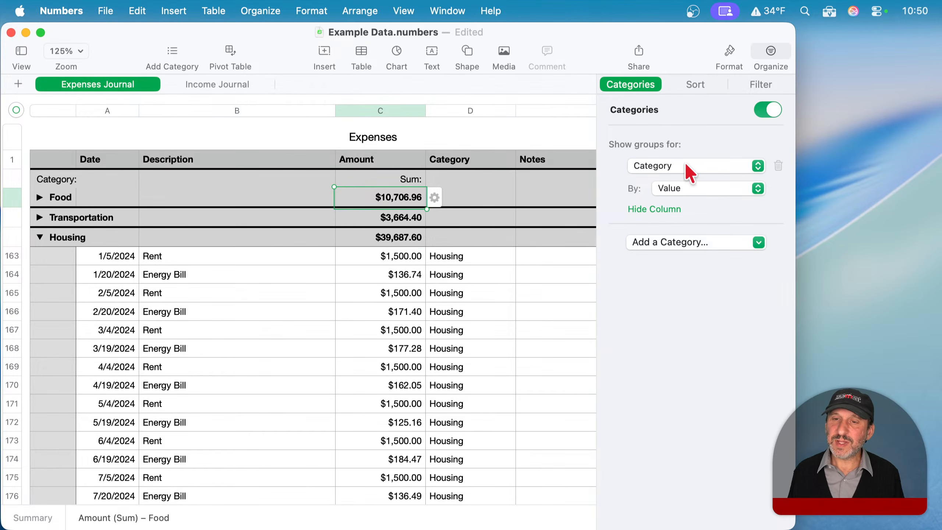
Group the expenses by Date at the Year-Month level, keeping Sum as the Amount summary.
left_click(664, 166)
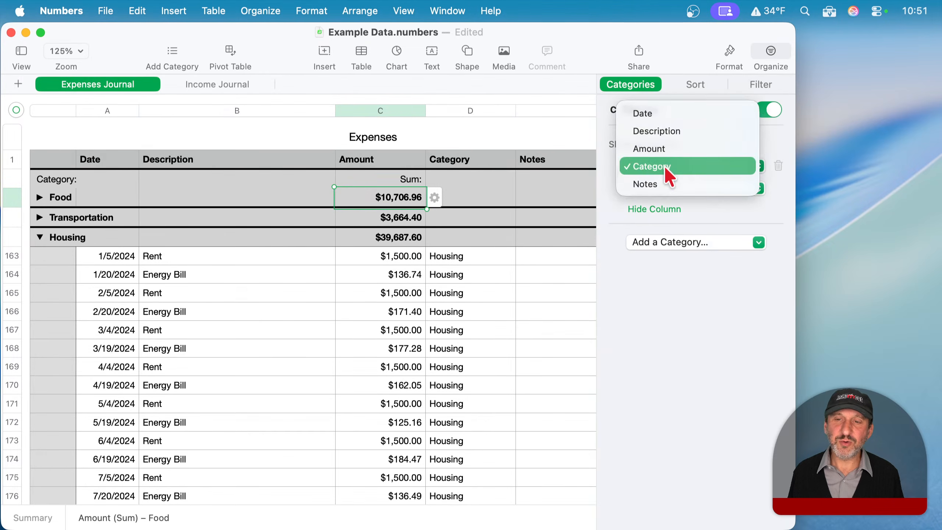
left_click(664, 116)
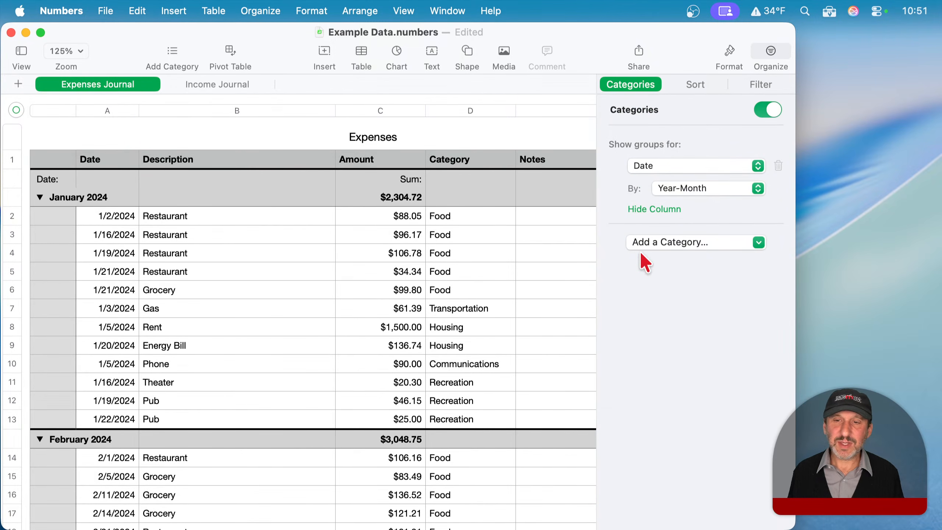
left_click(660, 189)
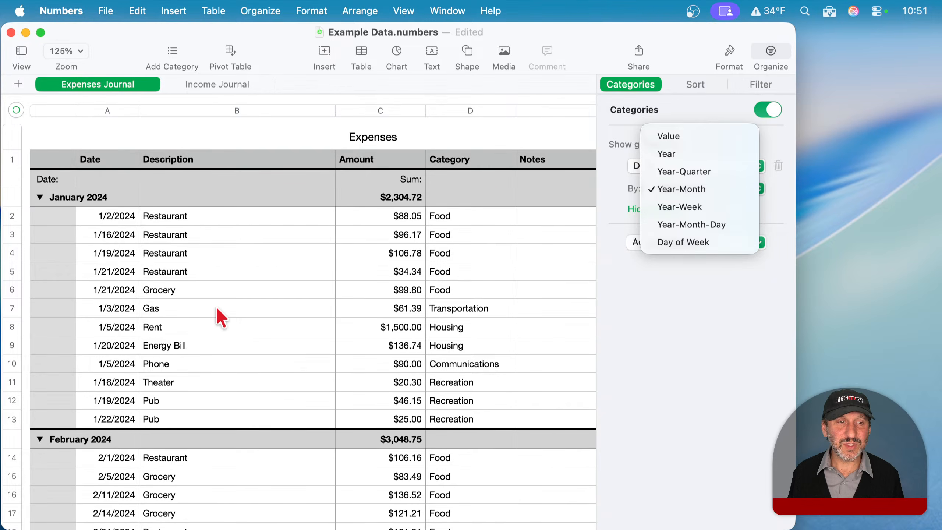
left_click(393, 196)
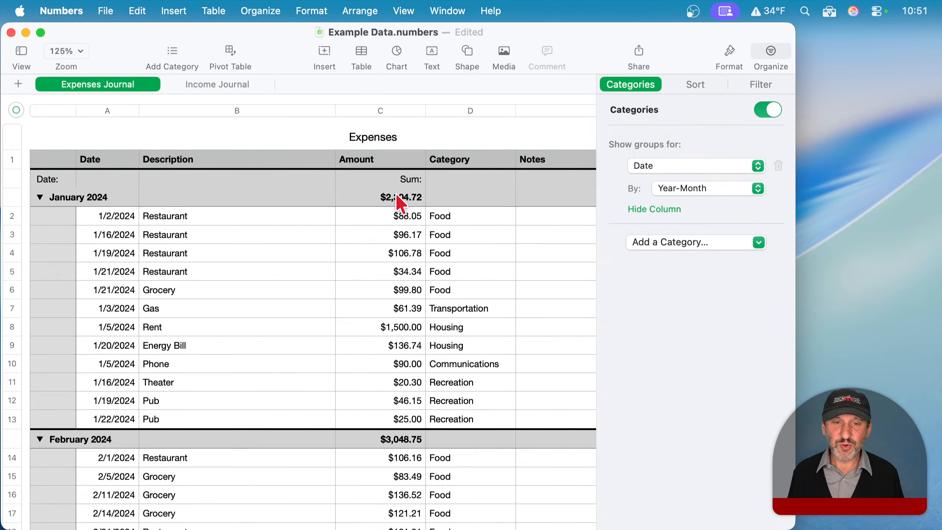
left_click(396, 195)
left_click(435, 197)
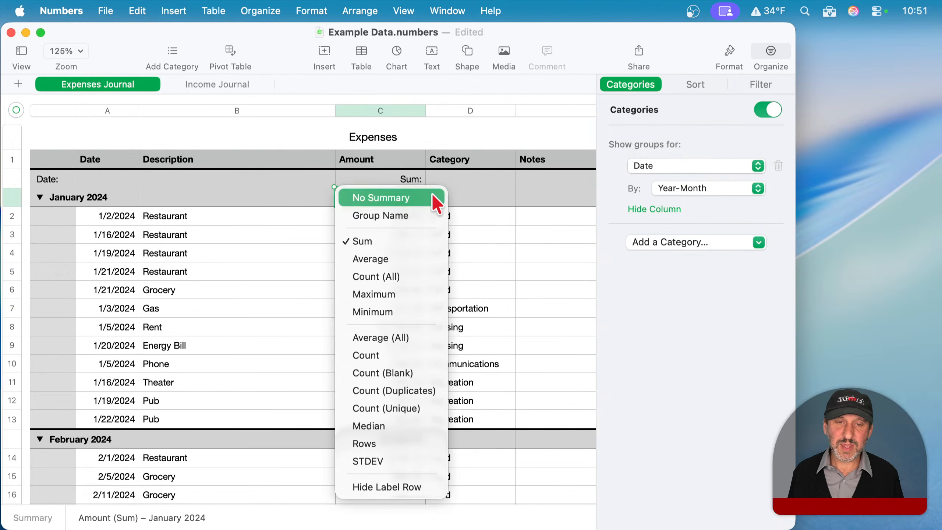
left_click(401, 242)
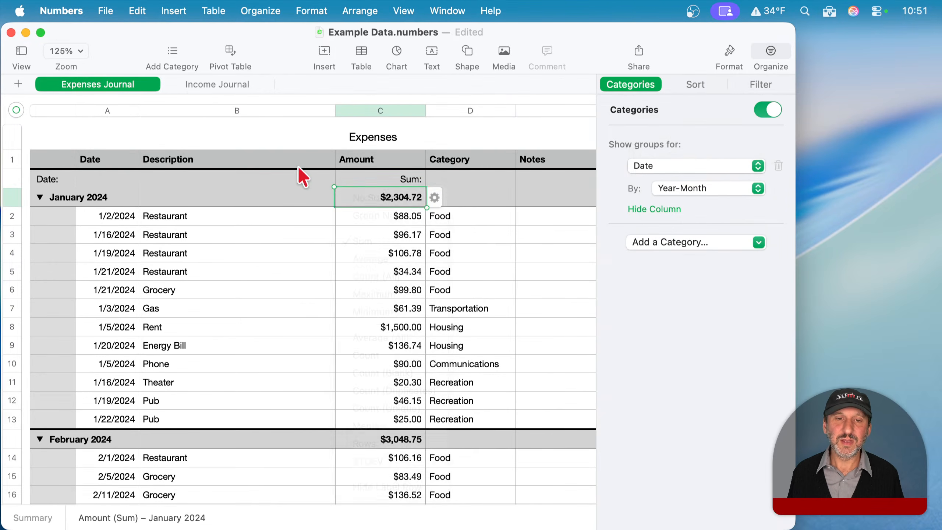
Collapse all the month groups and go through the Amount sums from February to July 2024.
left_click(40, 196, "alt")
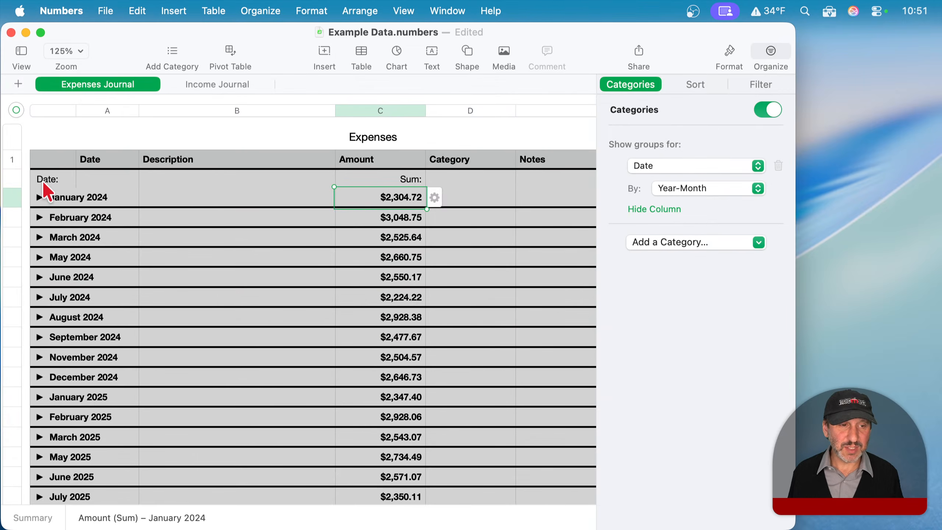
left_click(412, 221)
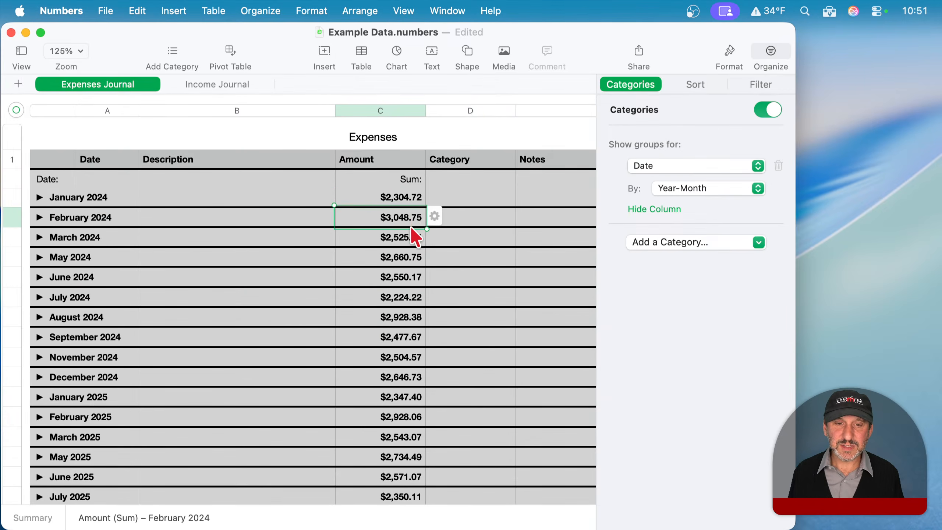
left_click(408, 237)
left_click(403, 259)
left_click(403, 278)
left_click(402, 297)
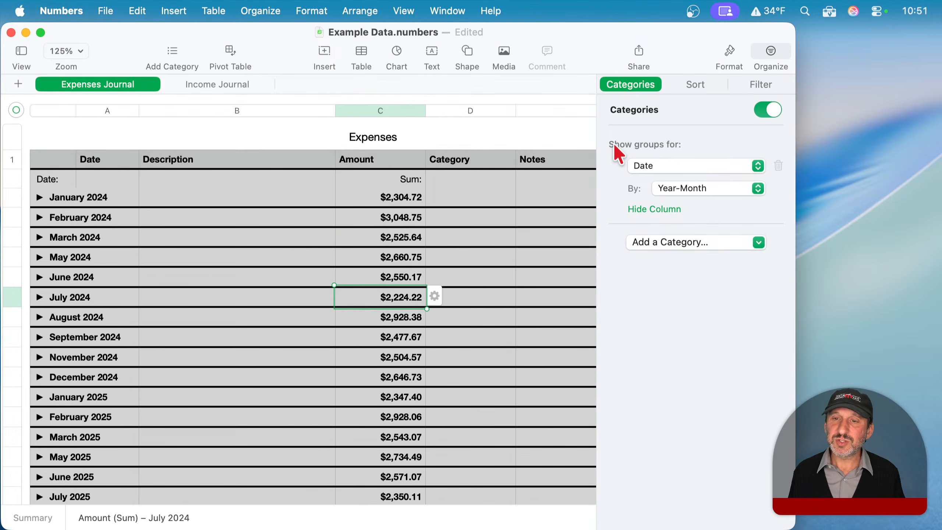
Change the Date grouping to Year and briefly look inside the 2024 group.
left_click(674, 188)
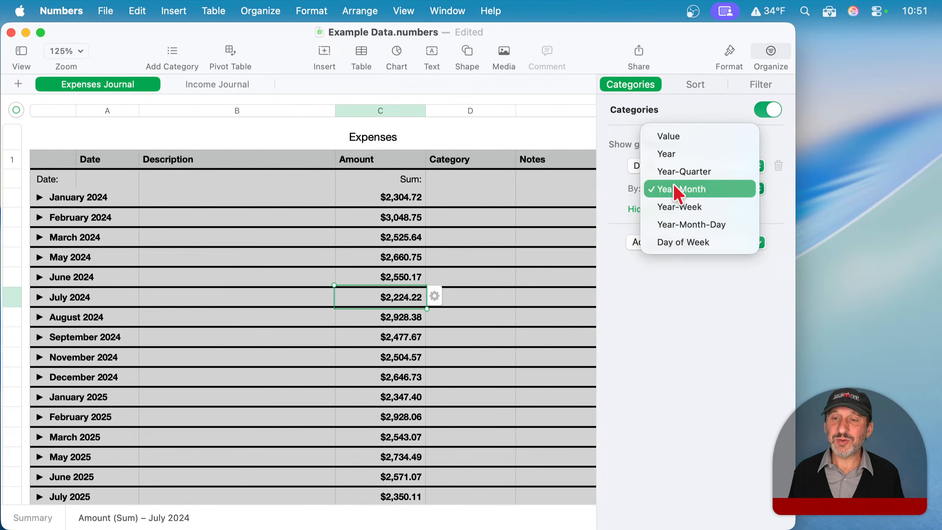
left_click(676, 153)
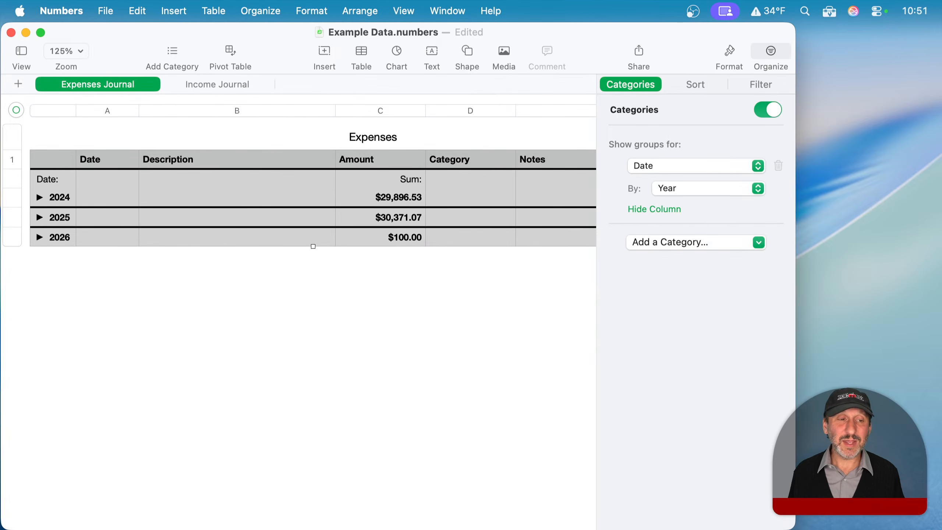
left_click(37, 196)
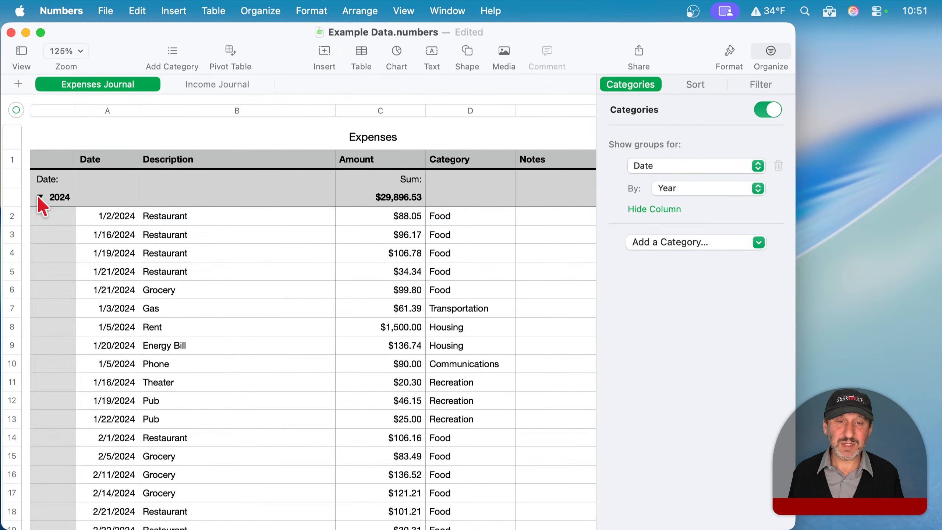
left_click(38, 198)
Add Category as a second grouping level below the Date years, and look inside the Misc group of 2024.
left_click(686, 242)
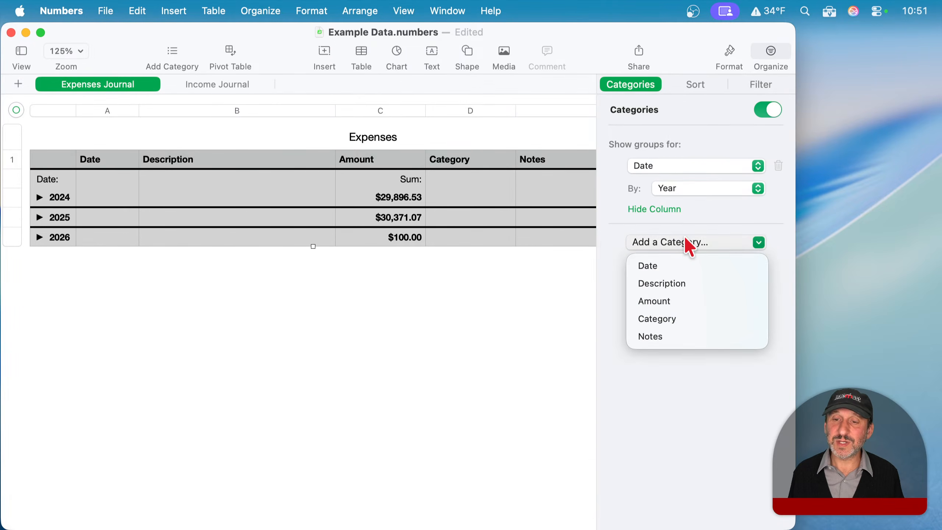
left_click(673, 318)
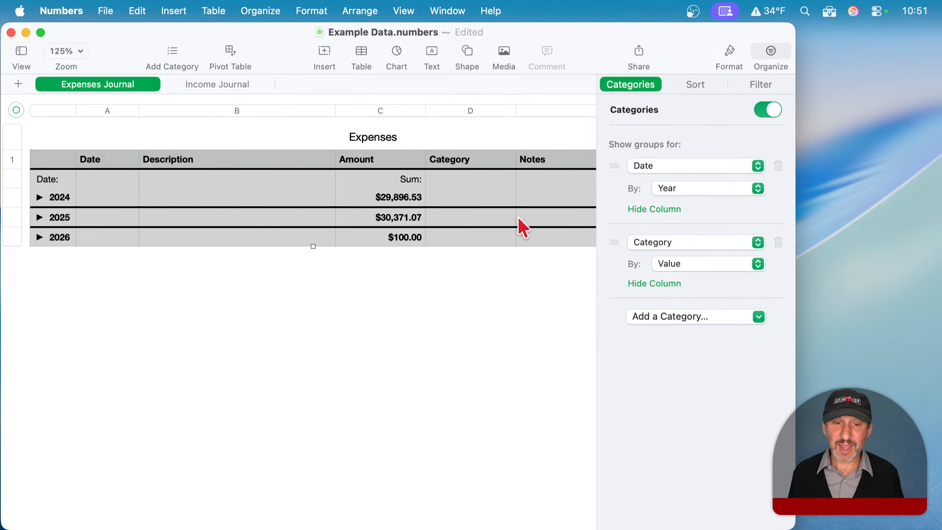
left_click(38, 196)
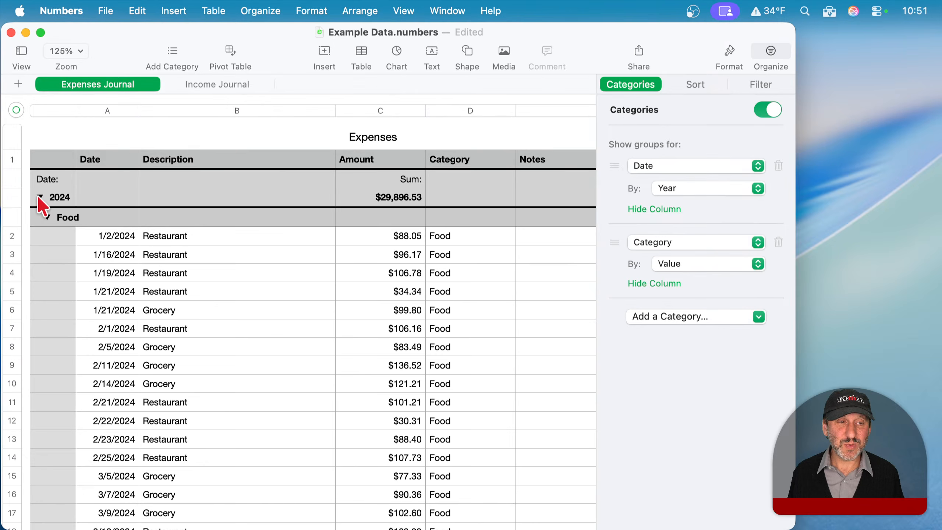
left_click(47, 217)
left_click(47, 237)
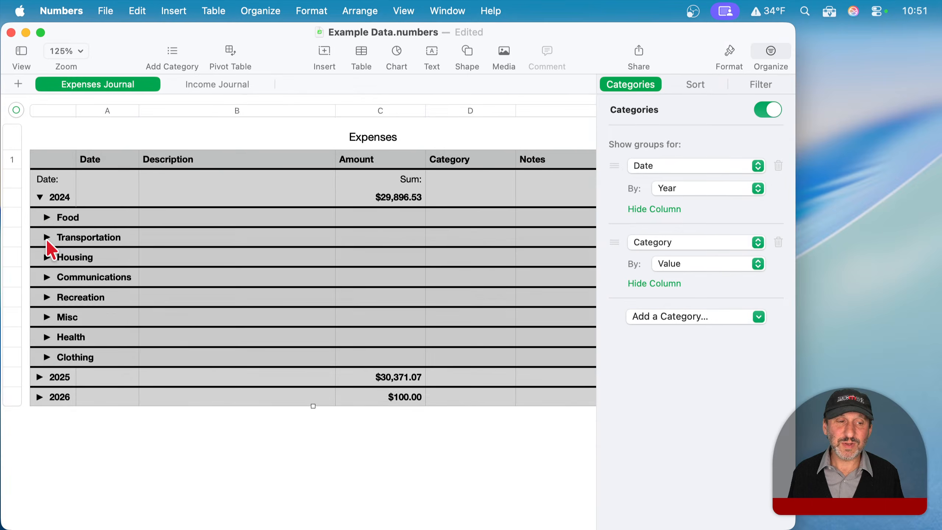
left_click(47, 317)
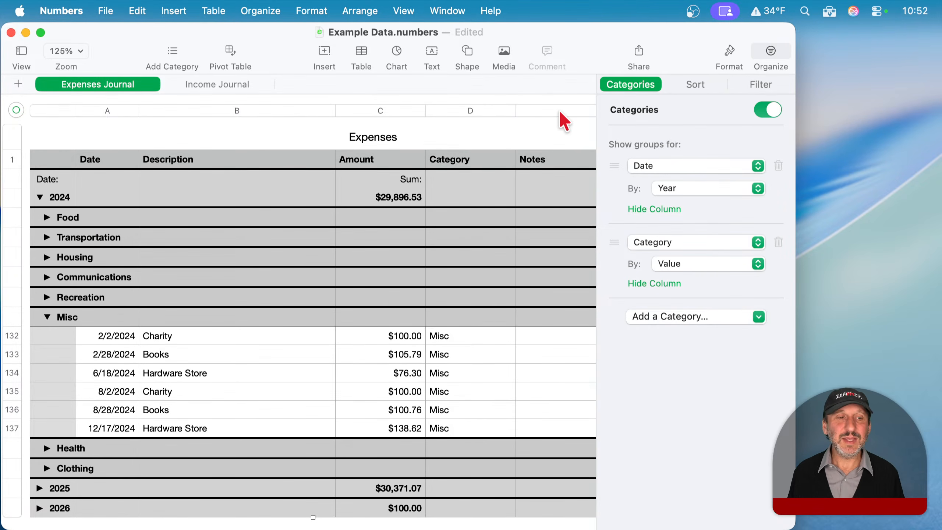
Turn off category grouping for the Expenses table.
left_click(766, 110)
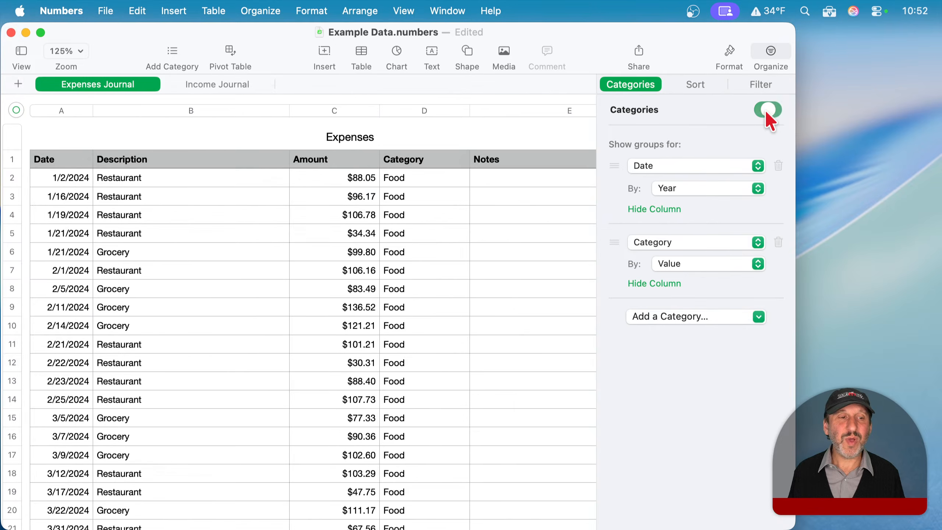
left_click(167, 131)
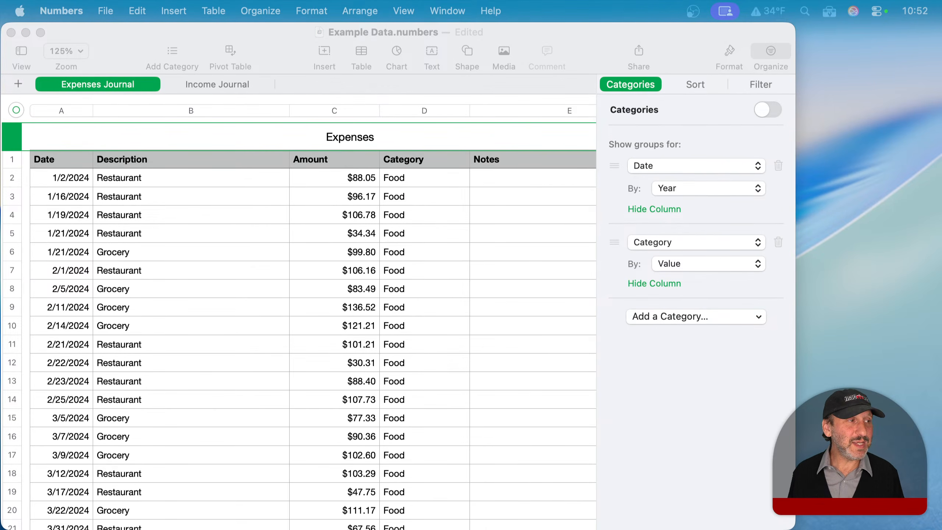
left_click(194, 97)
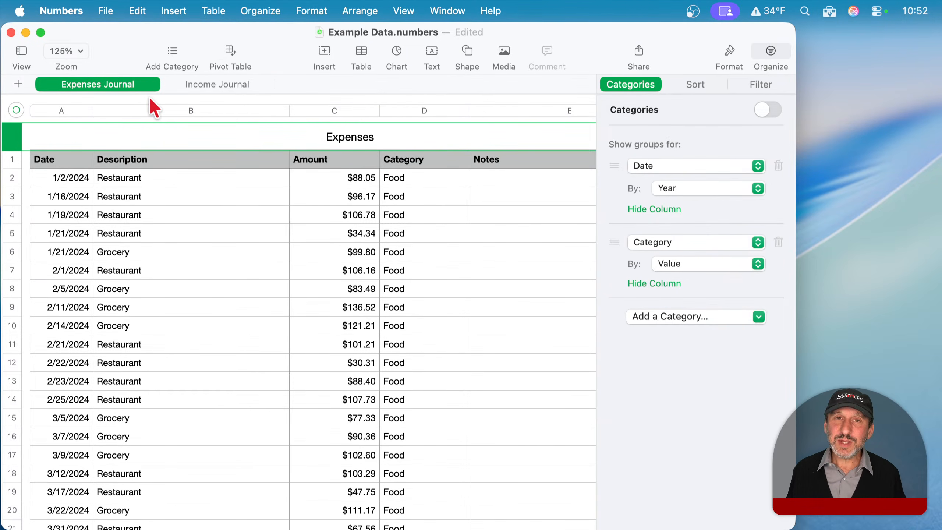
Create a pivot table from the Expenses table on a new sheet and select it to show its pivot options.
left_click(231, 218)
left_click(413, 232)
left_click(199, 228)
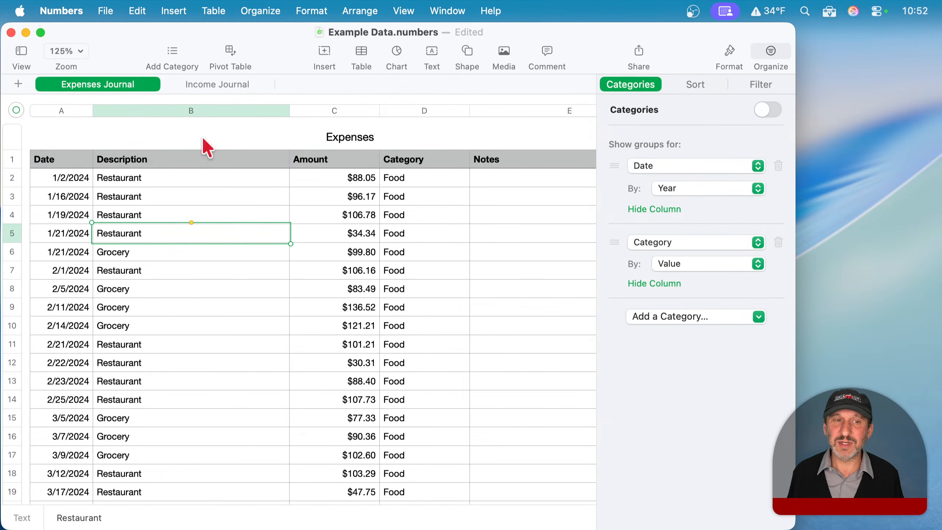
left_click(38, 97)
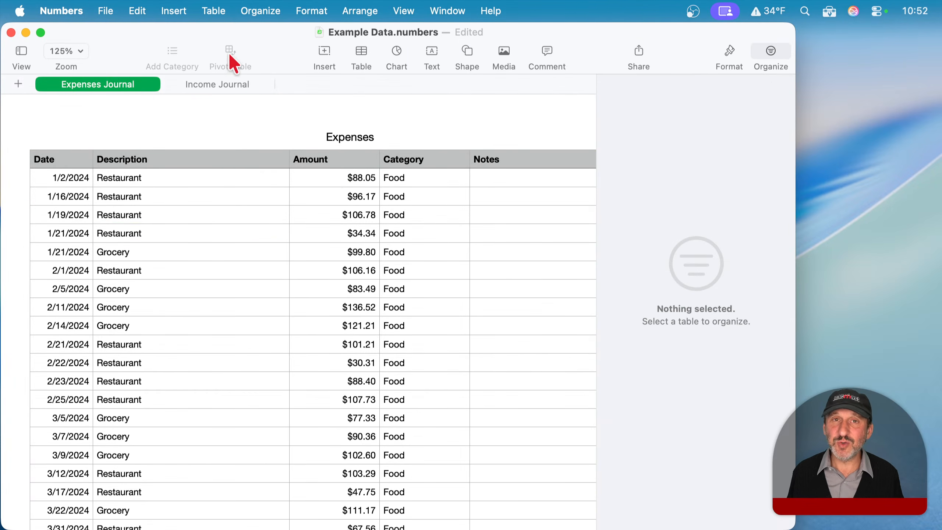
left_click(162, 203)
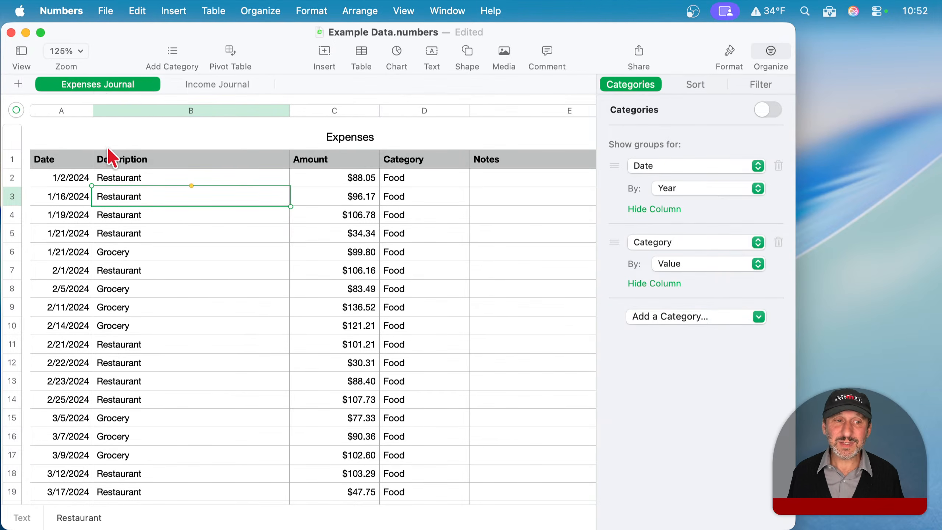
left_click(229, 54)
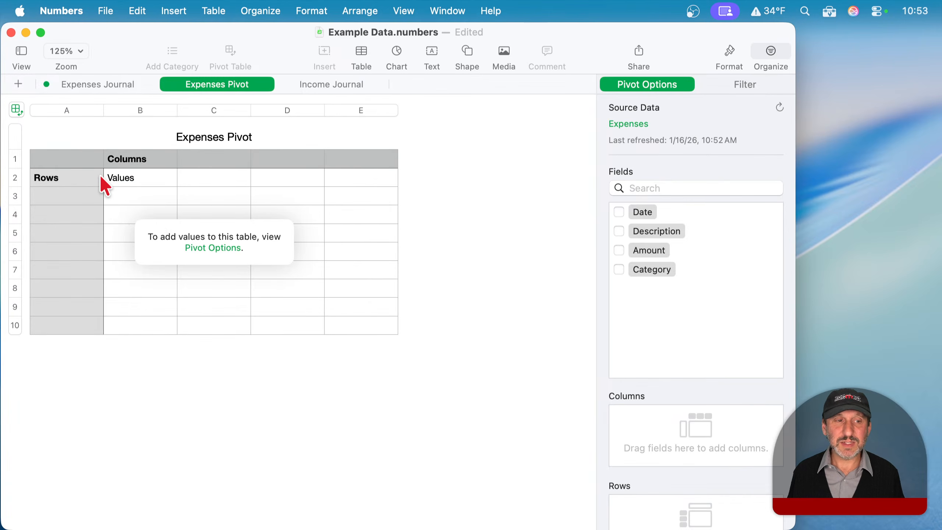
left_click(532, 204)
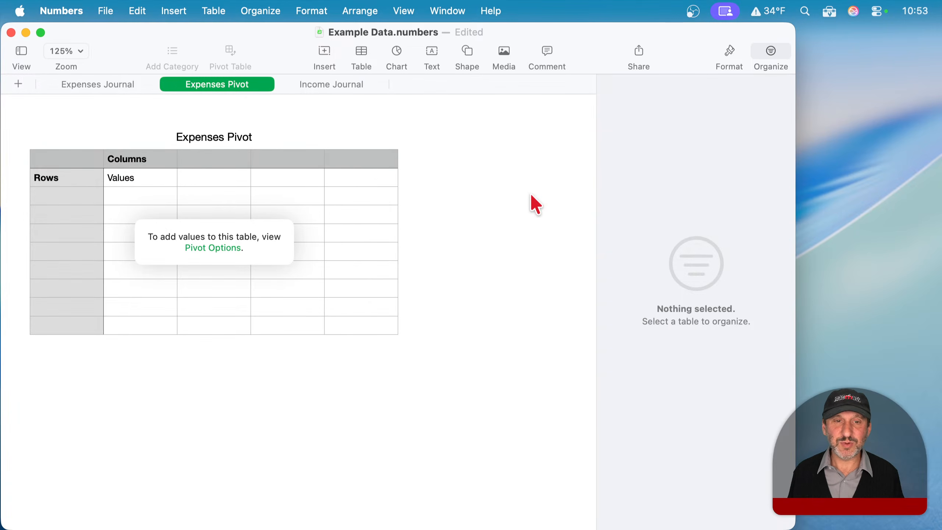
left_click(207, 163)
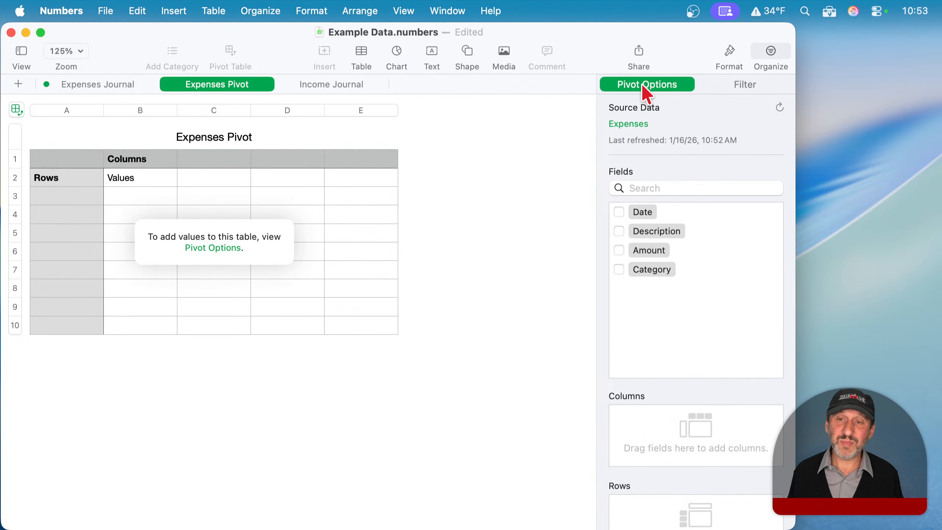
Add the Date field to the pivot table's rows and group it by Year-Month.
left_click(620, 212)
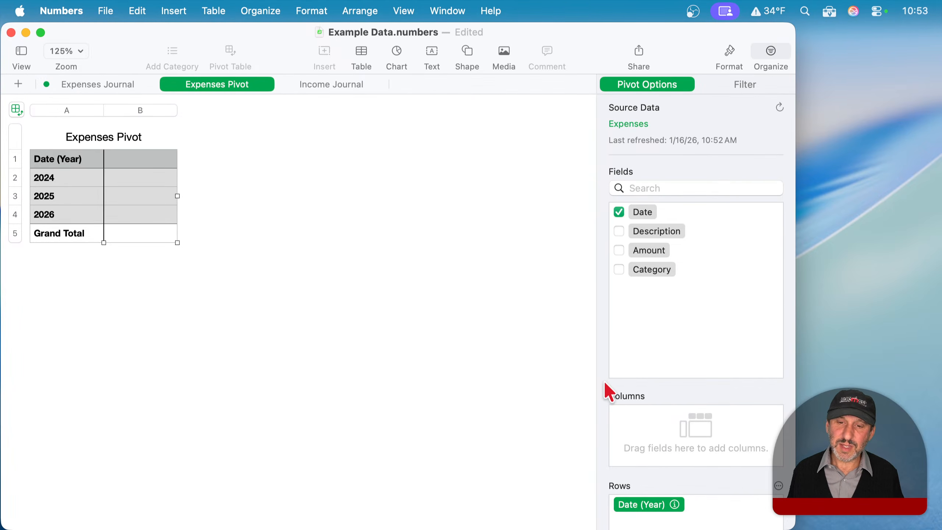
scroll(605, 387, "down", 5)
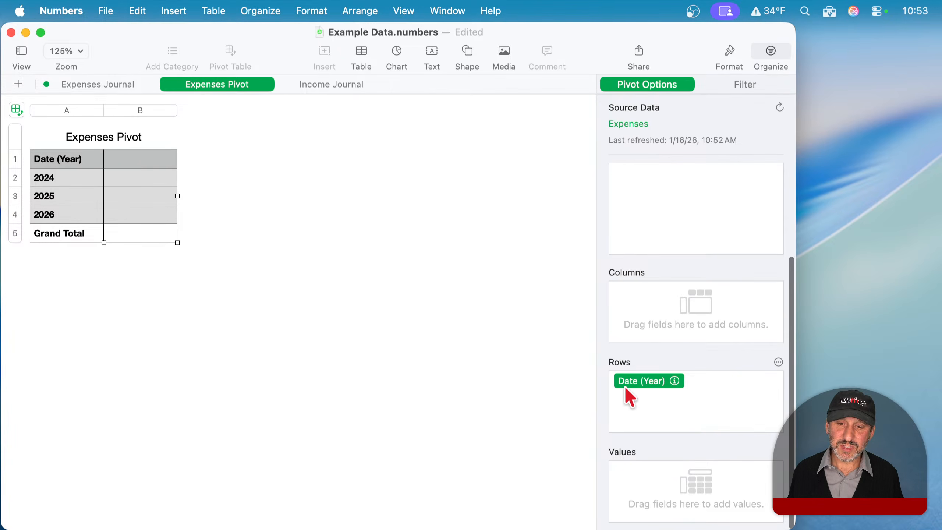
left_click(676, 382)
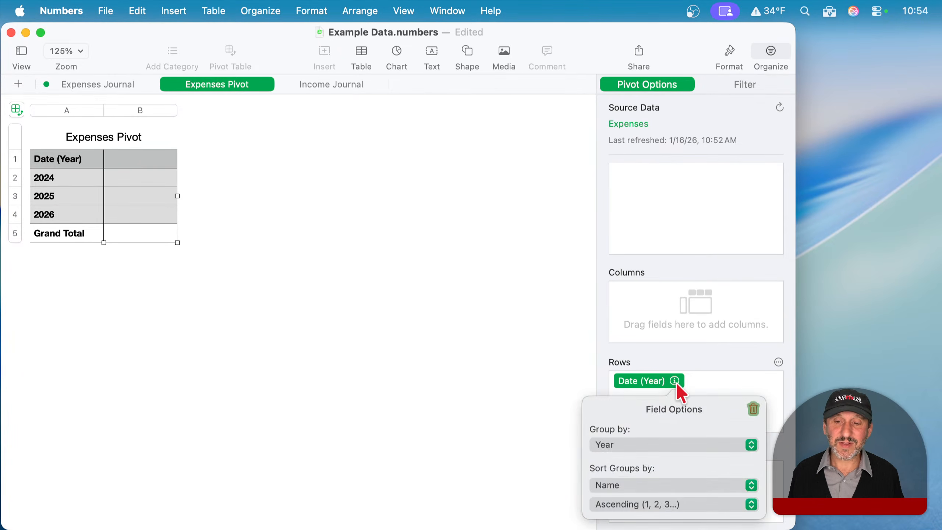
left_click(624, 447)
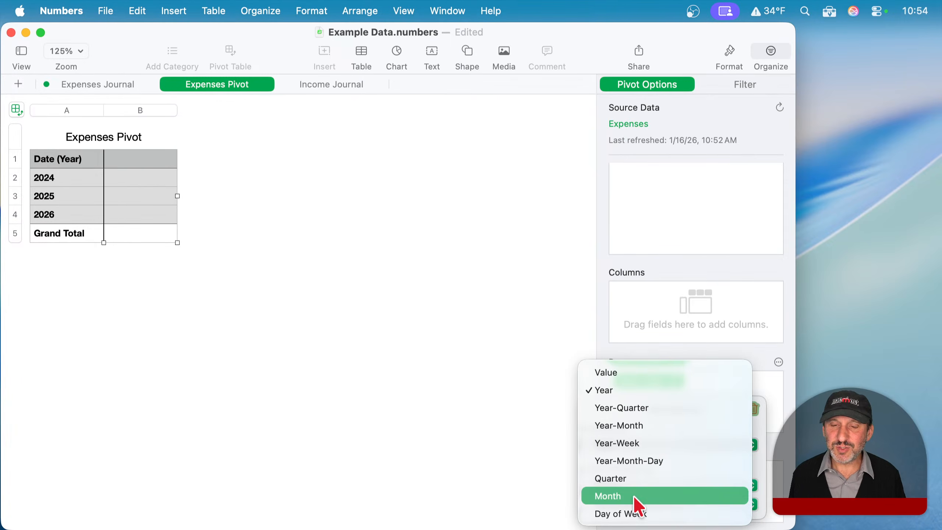
left_click(632, 427)
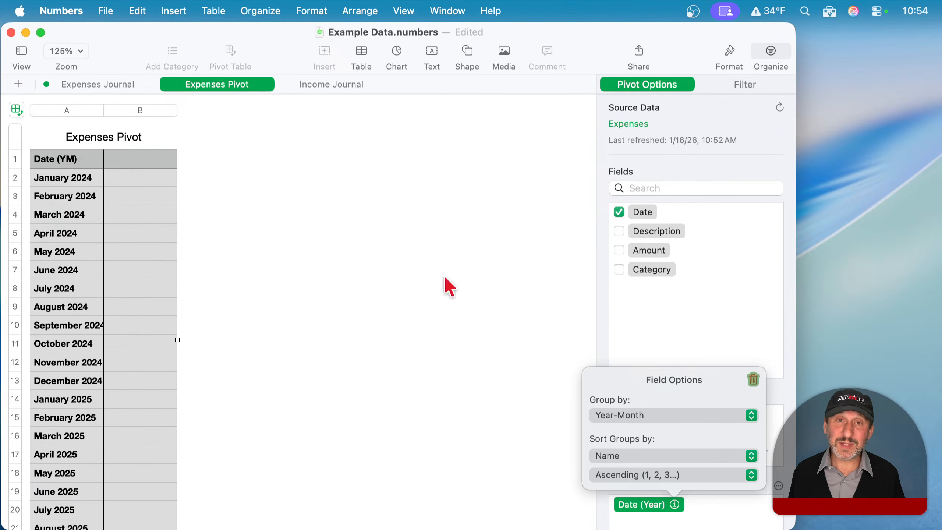
left_click(601, 290)
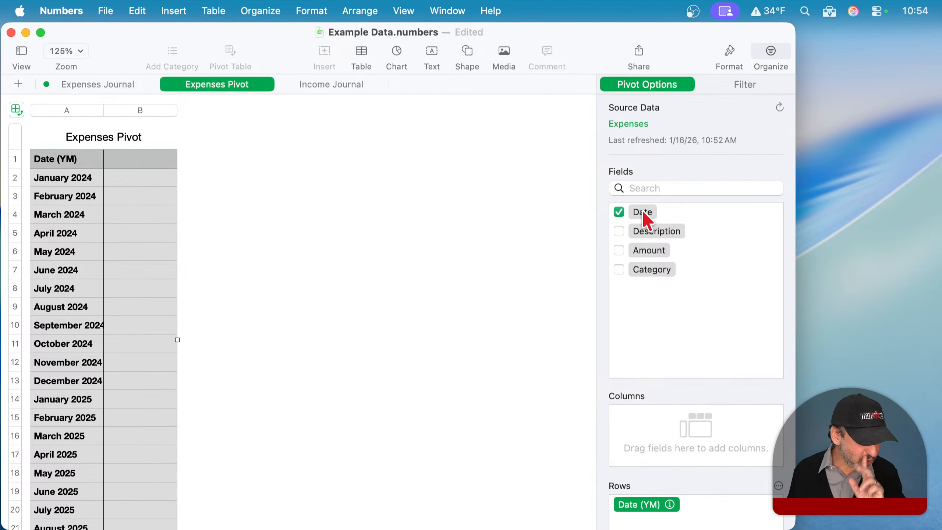
Add the Amount field to the pivot table's values and check its summary options, keeping Sum.
left_click(618, 250)
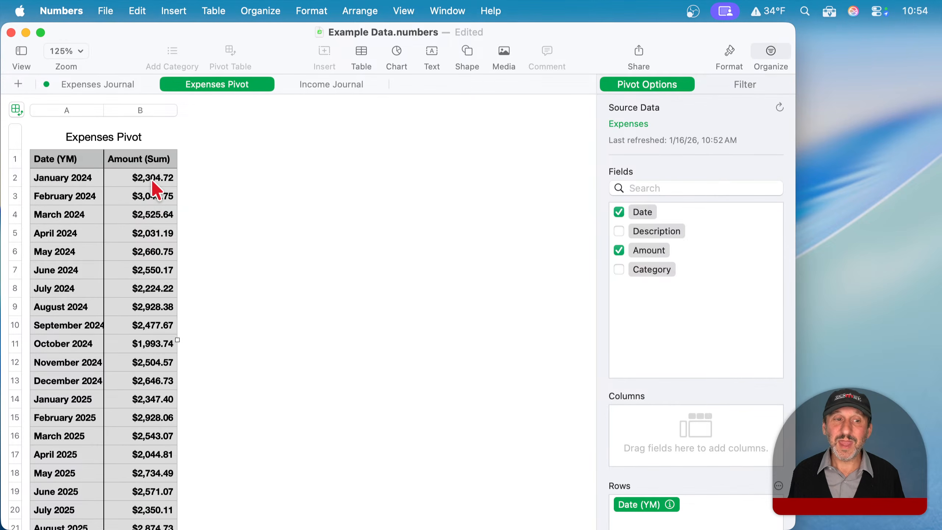
scroll(684, 408, "down", 5)
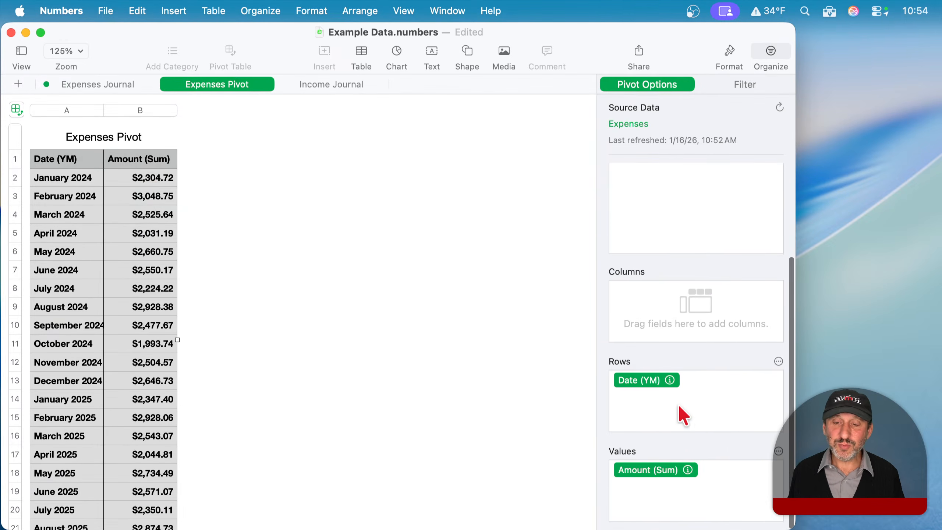
left_click(688, 471)
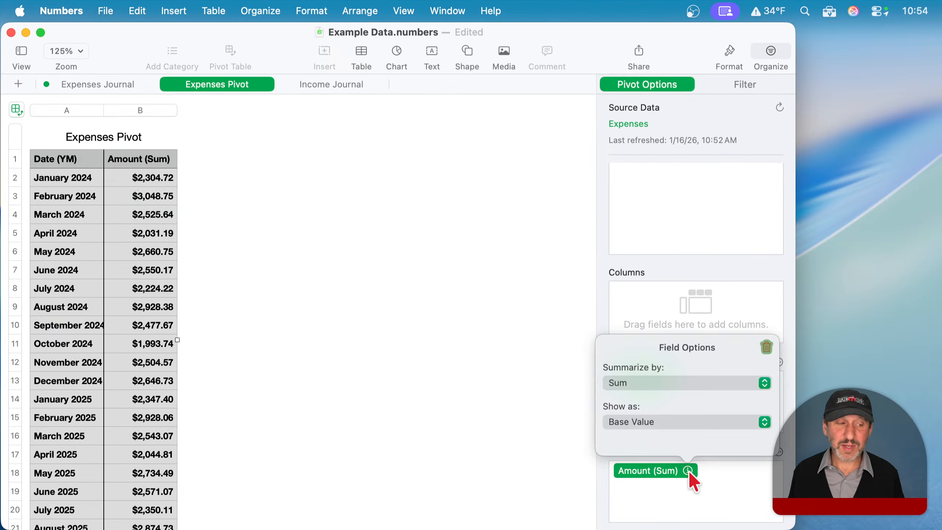
left_click(643, 380)
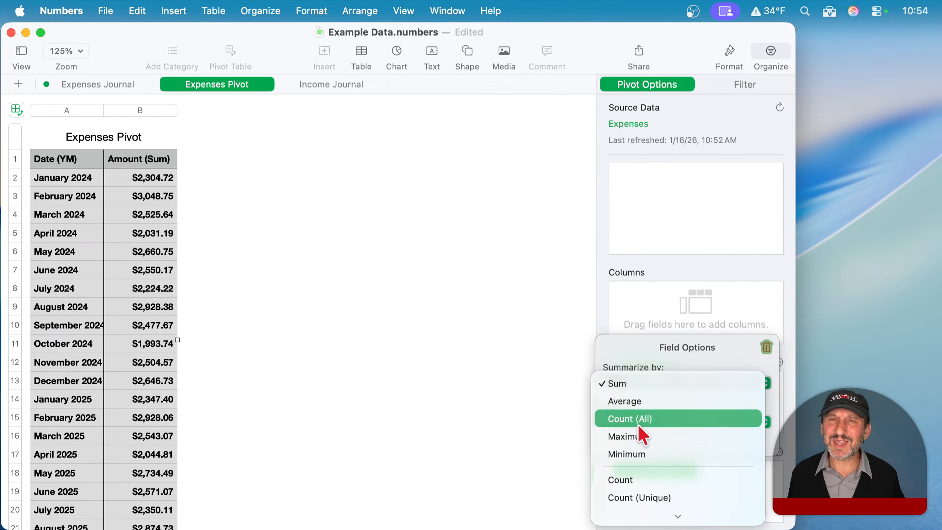
left_click(536, 358)
left_click(602, 304)
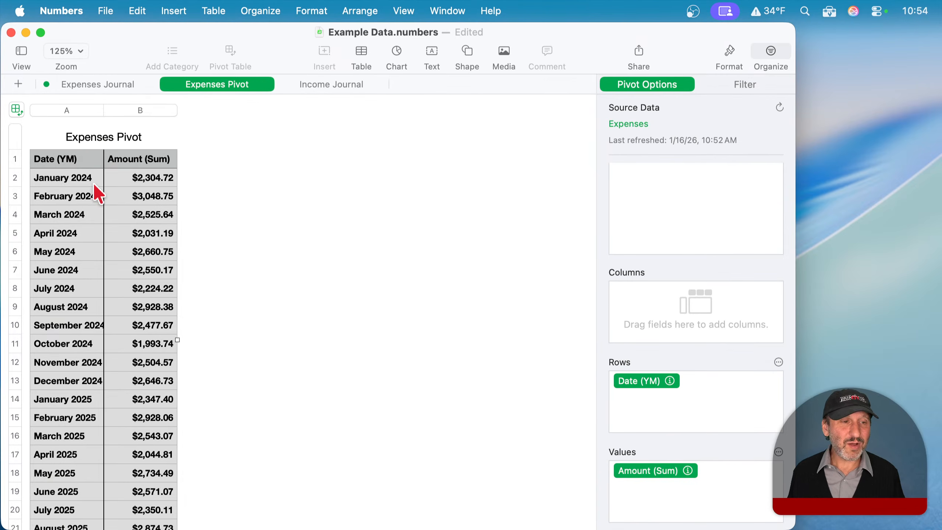
Go through the pivot table's monthly Amount sums from January 2024 down to the Grand Total row.
left_click(102, 180)
left_click(130, 180)
left_click(132, 197)
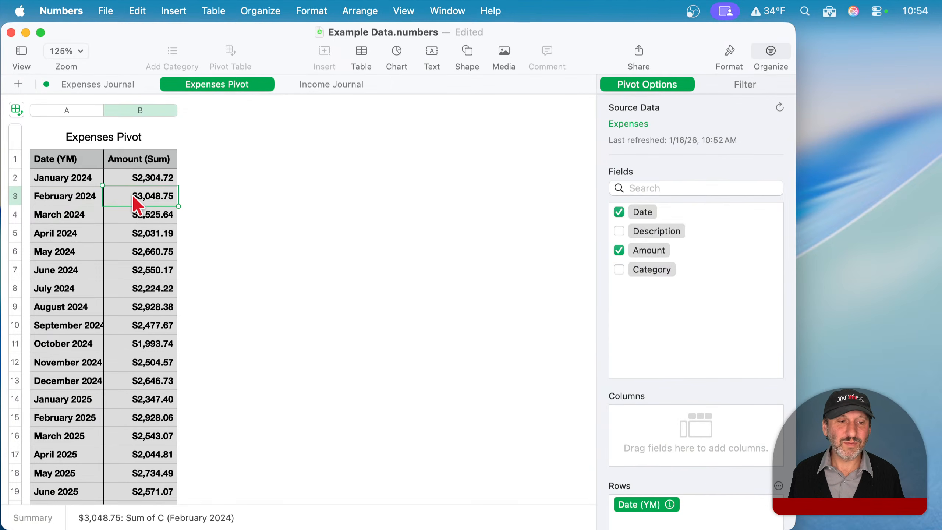
left_click(135, 215)
left_click(64, 181)
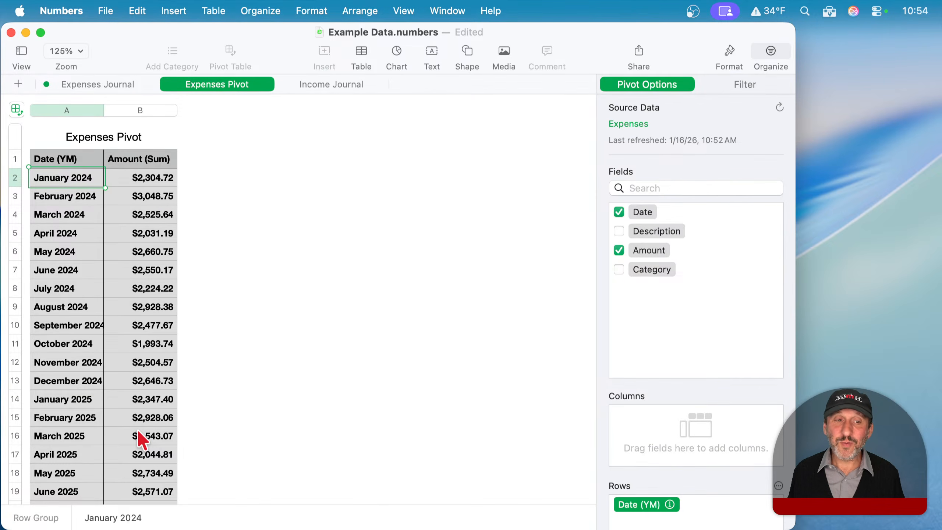
scroll(153, 375, "down", 10)
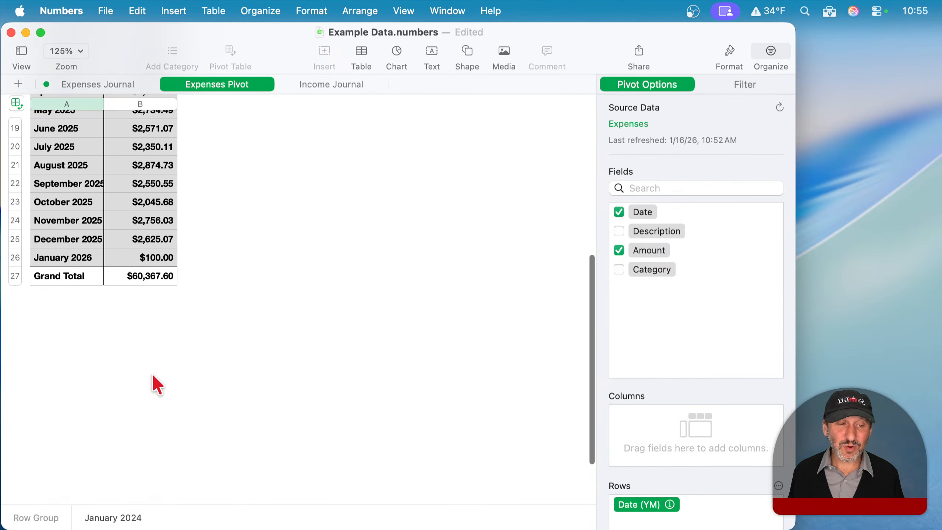
scroll(151, 373, "up", 10)
Compare the individual entries in the Expenses Journal sheet with the monthly sums and Grand Total in the Expenses Pivot sheet.
left_click(107, 86)
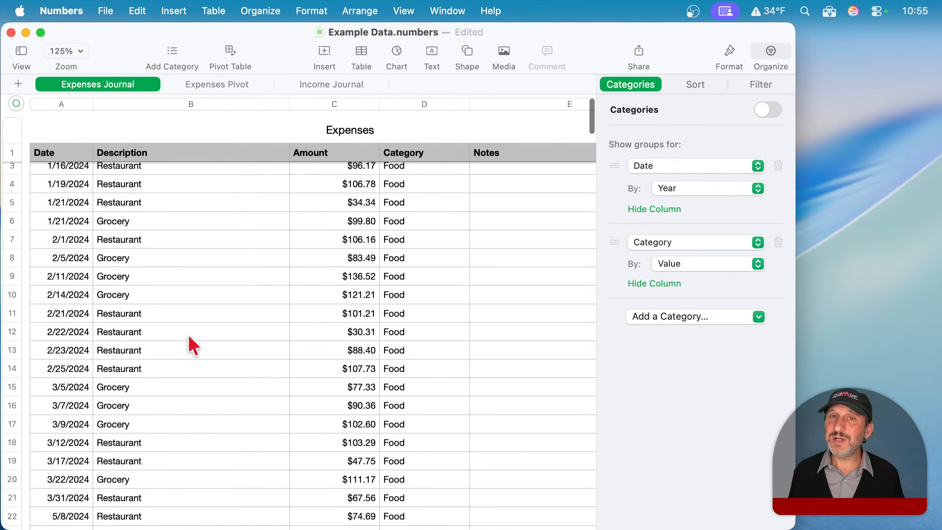
scroll(188, 336, "down", 15)
scroll(189, 339, "up", 15)
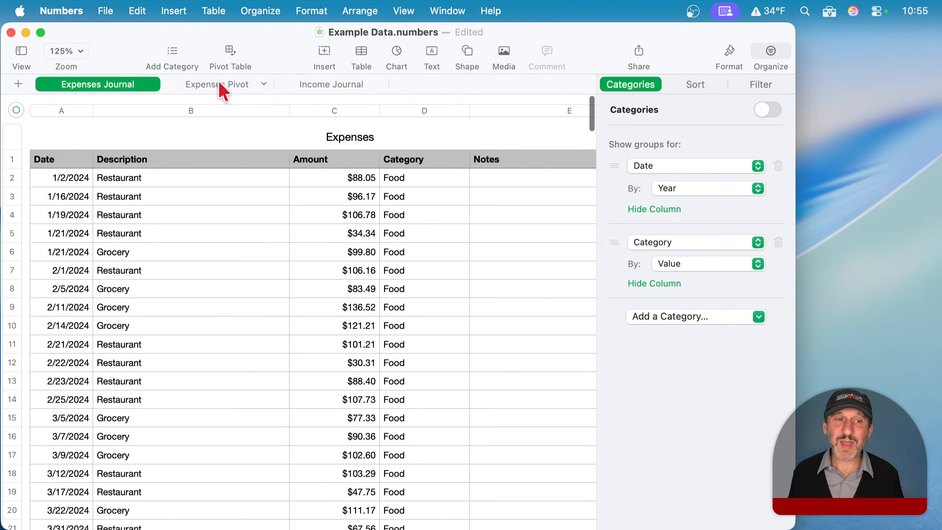
left_click(219, 84)
left_click(152, 234)
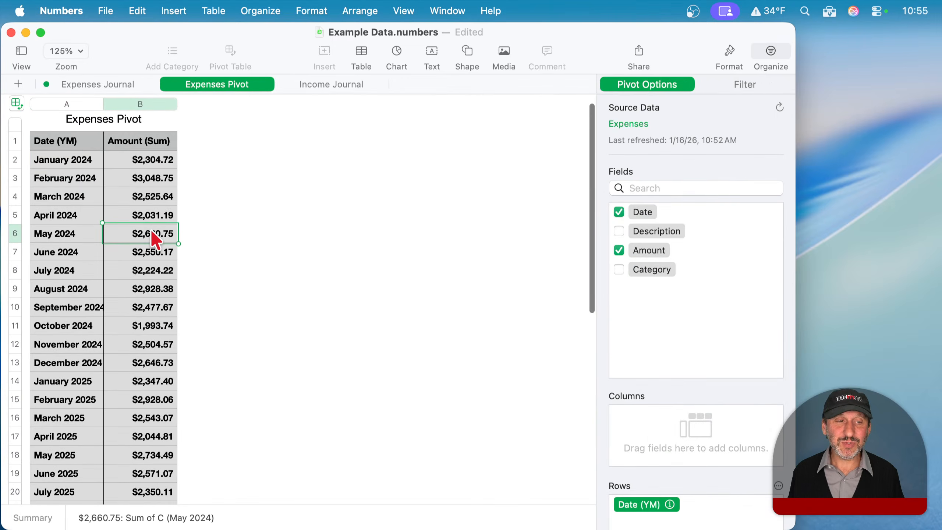
left_click(150, 258)
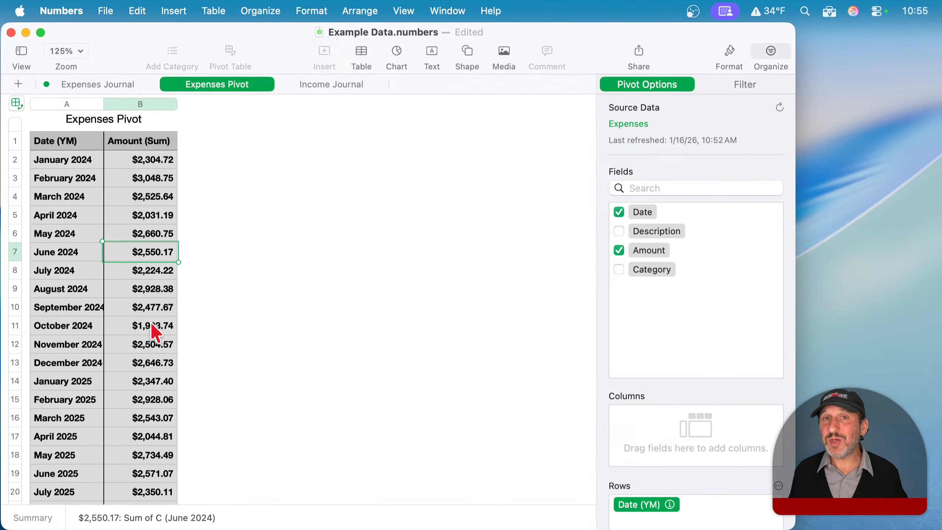
scroll(142, 384, "down", 10)
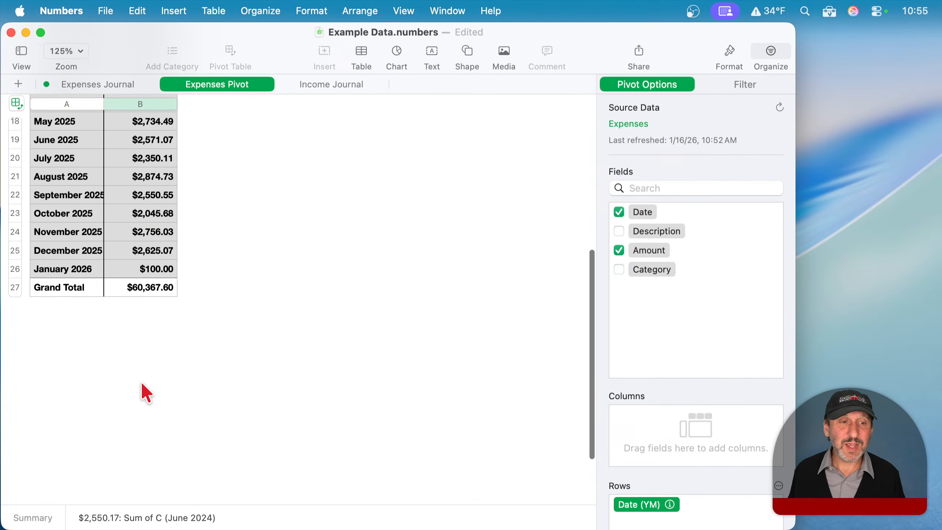
scroll(145, 390, "up", 5)
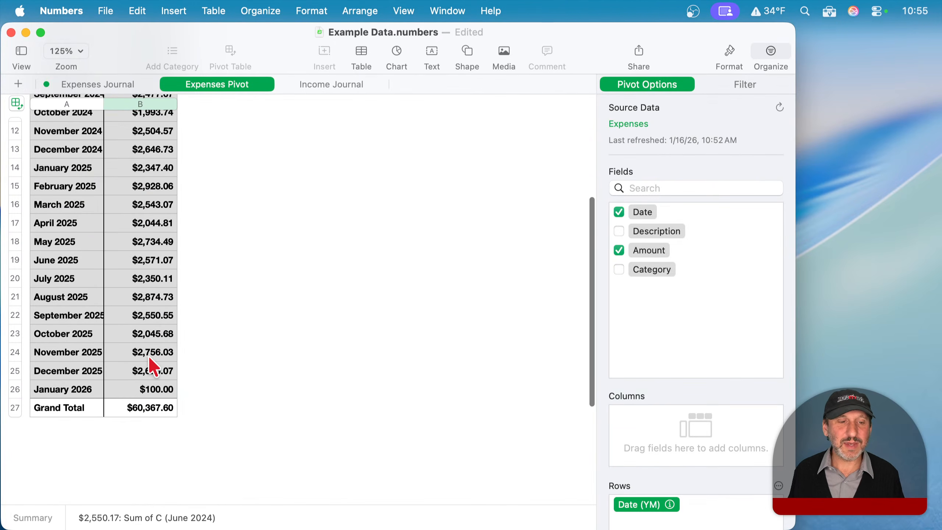
scroll(128, 179, "up", 10)
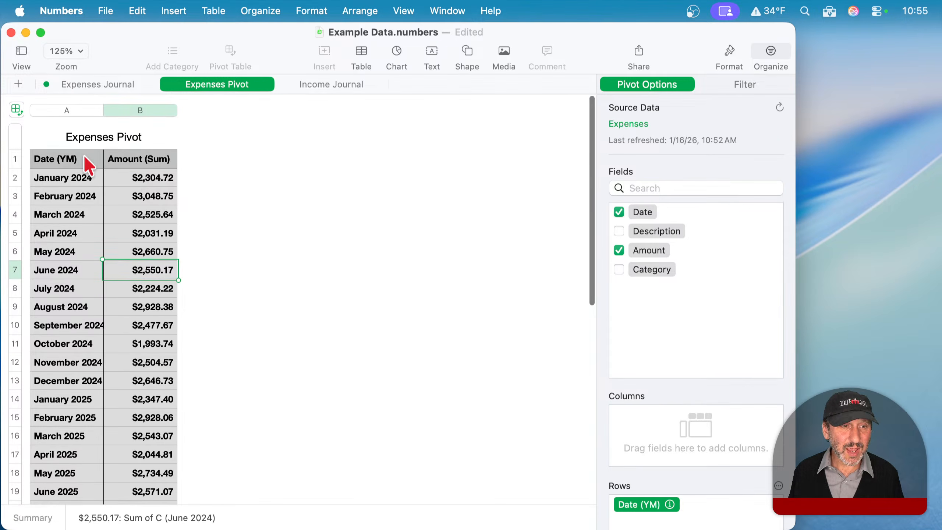
Try grouping the pivot table's Date rows by Year and by Year-Quarter, and return the grouping to Year-Month.
left_click(669, 505)
left_click(632, 418)
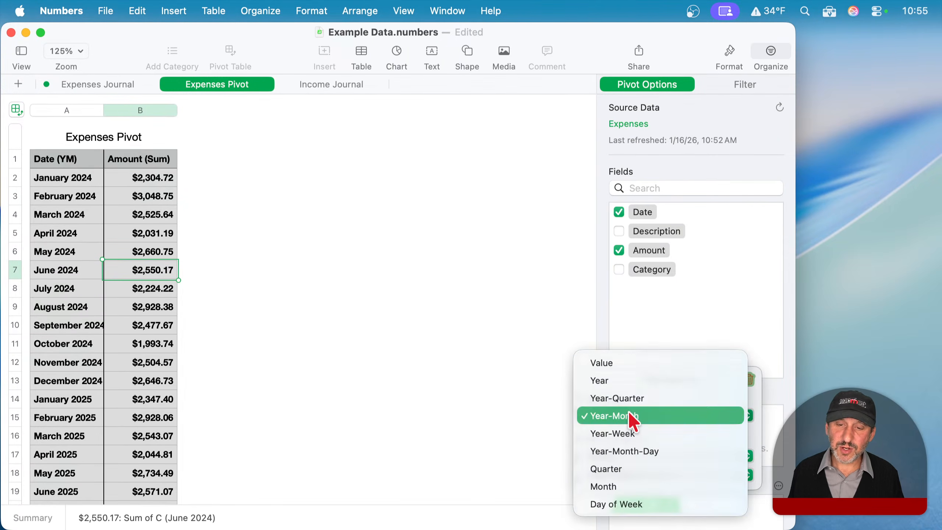
left_click(628, 383)
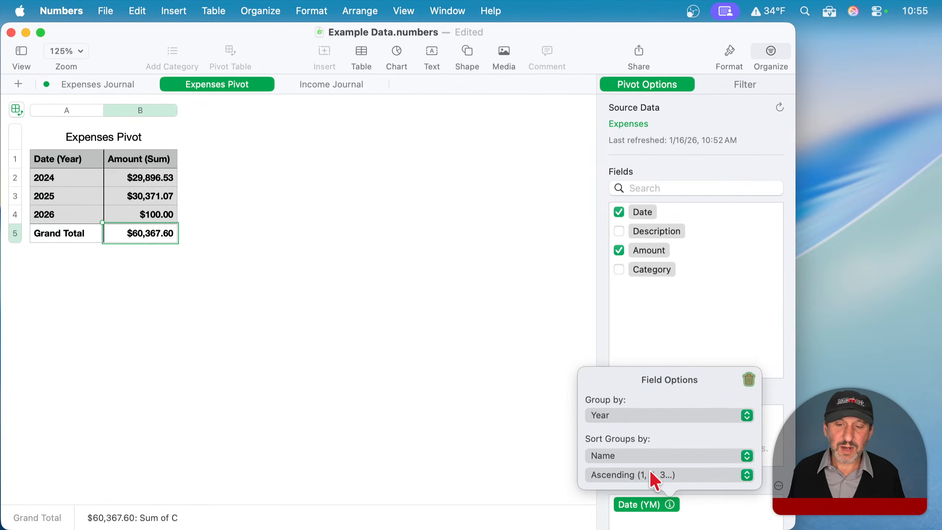
left_click(621, 415)
left_click(620, 432)
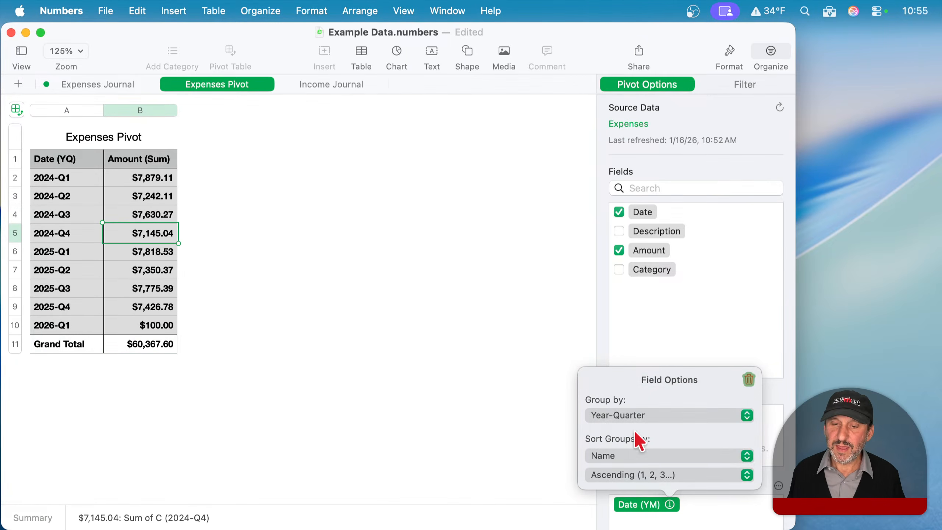
left_click(630, 415)
left_click(631, 436)
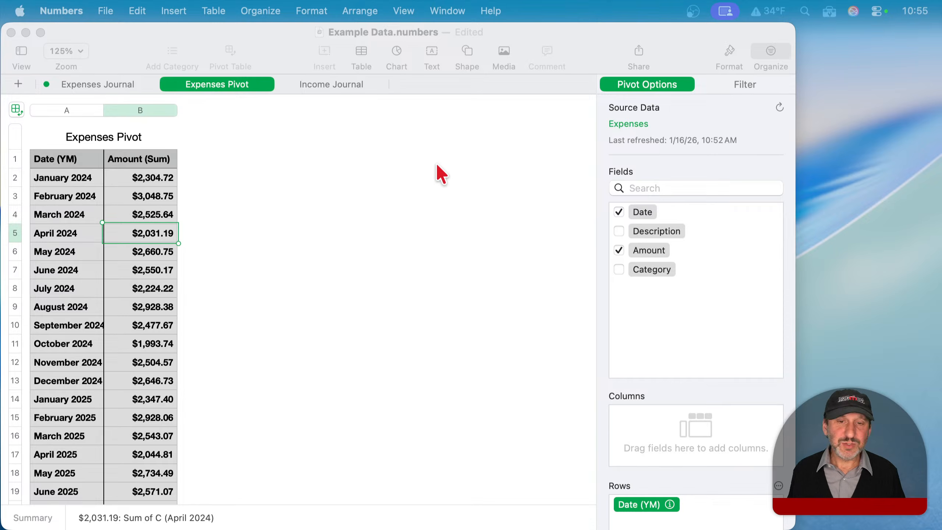
left_click(429, 191)
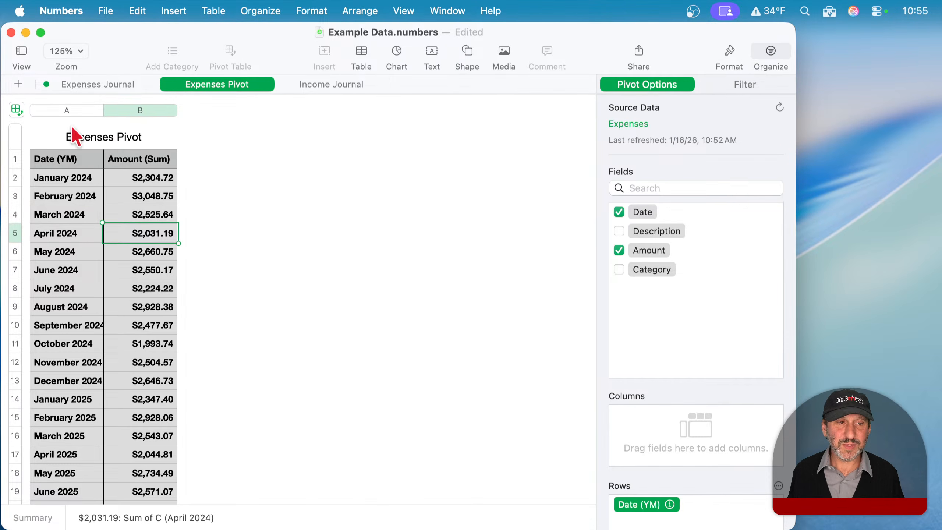
Add a Category quick filter to the pivot table that includes only Housing.
left_click(746, 86)
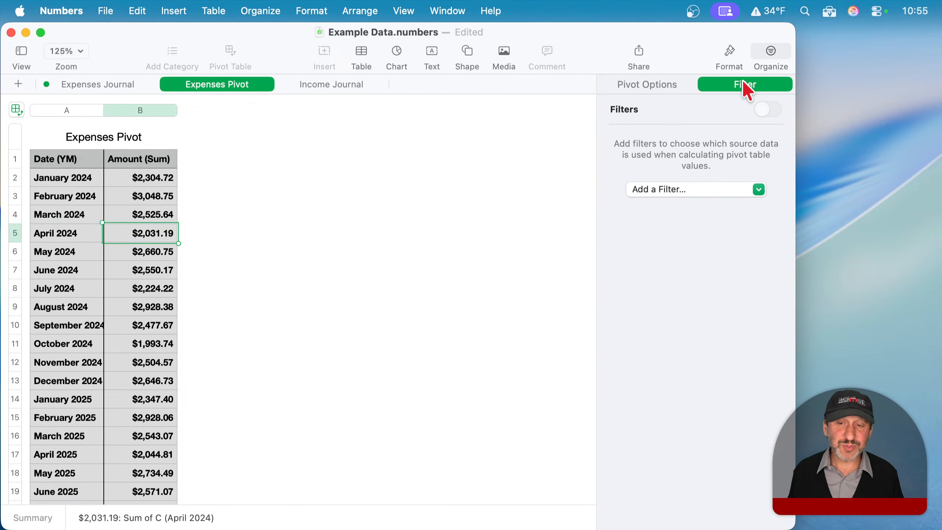
left_click(674, 189)
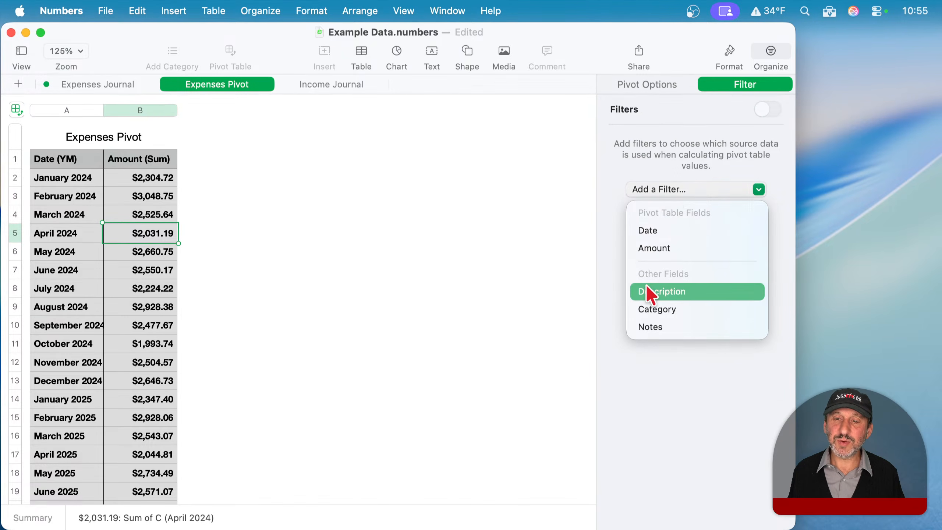
left_click(675, 309)
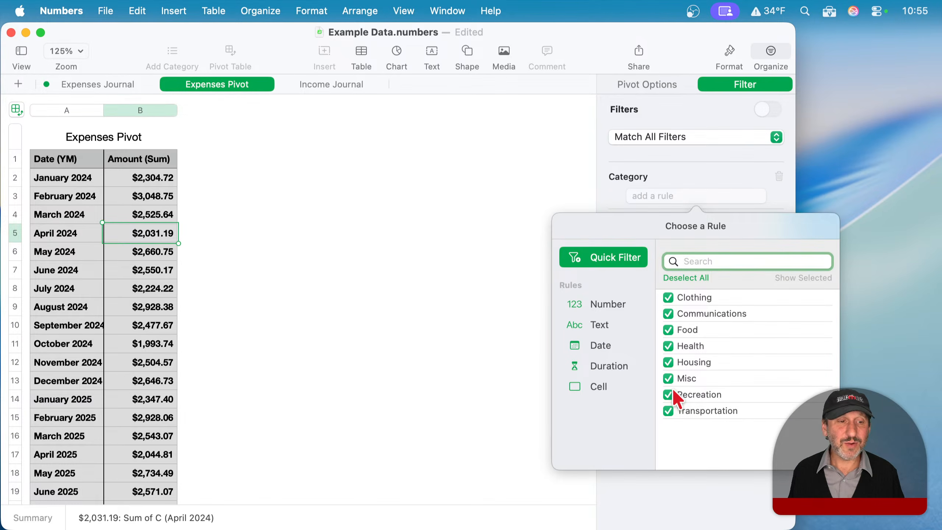
left_click(668, 411)
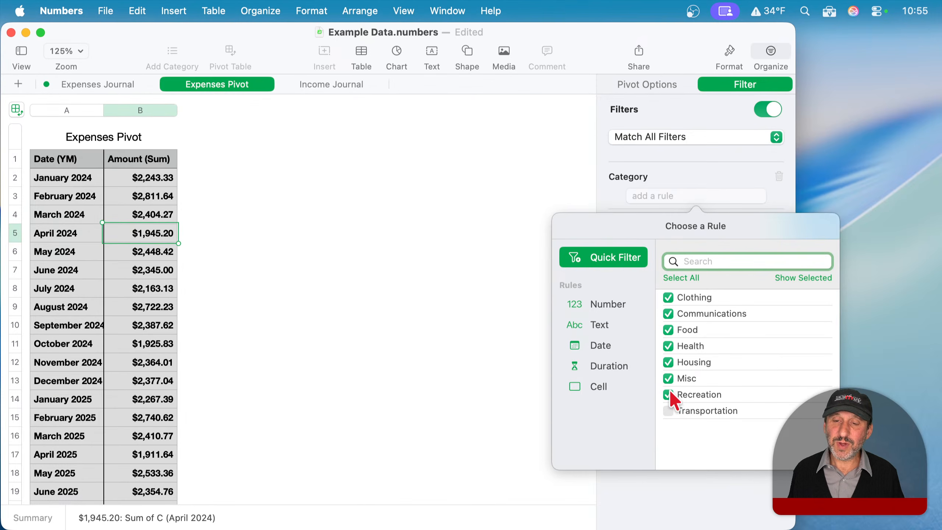
left_click(668, 394)
left_click(668, 379)
left_click(667, 346)
left_click(668, 329)
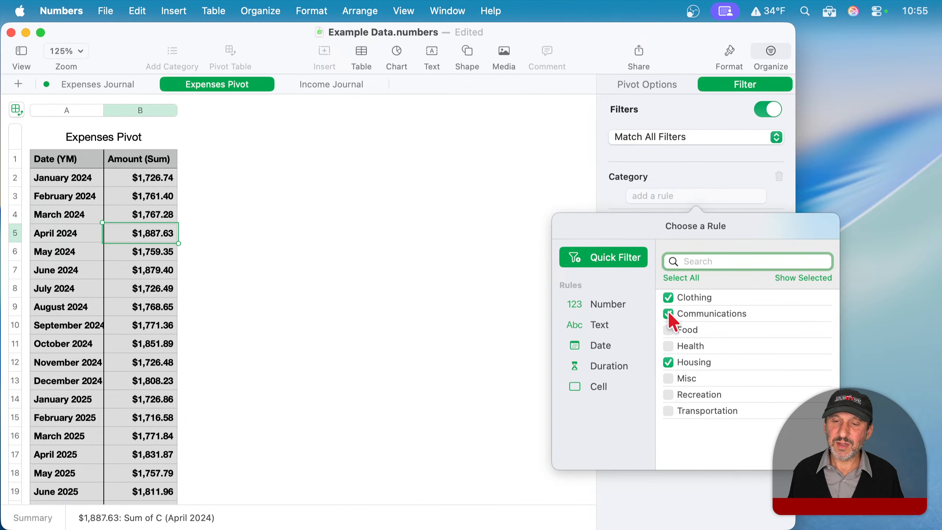
left_click(668, 313)
left_click(669, 297)
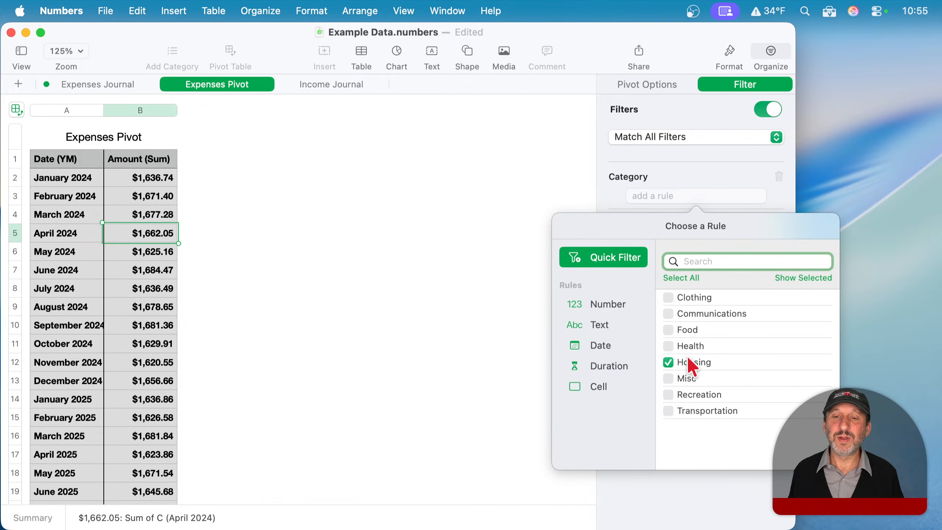
left_click(491, 256)
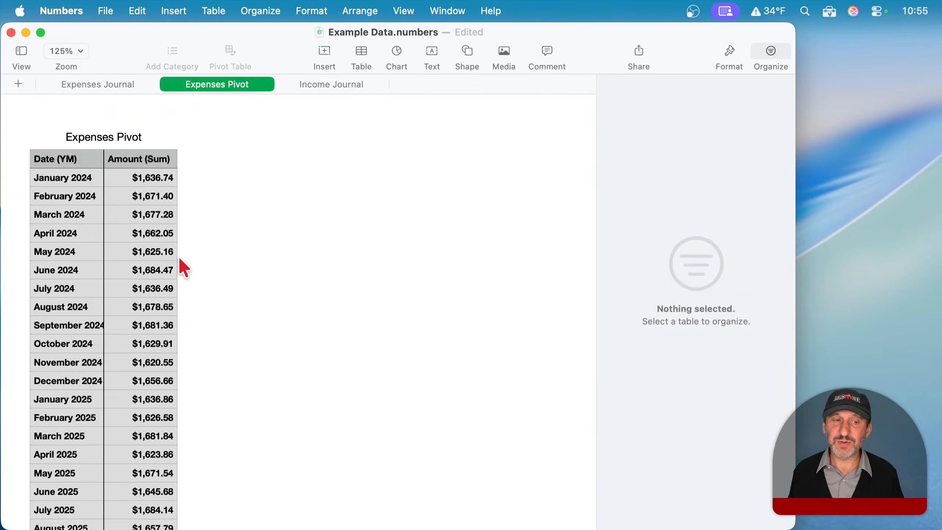
Review which categories are selected in the pivot table's Category quick filter.
left_click(144, 256)
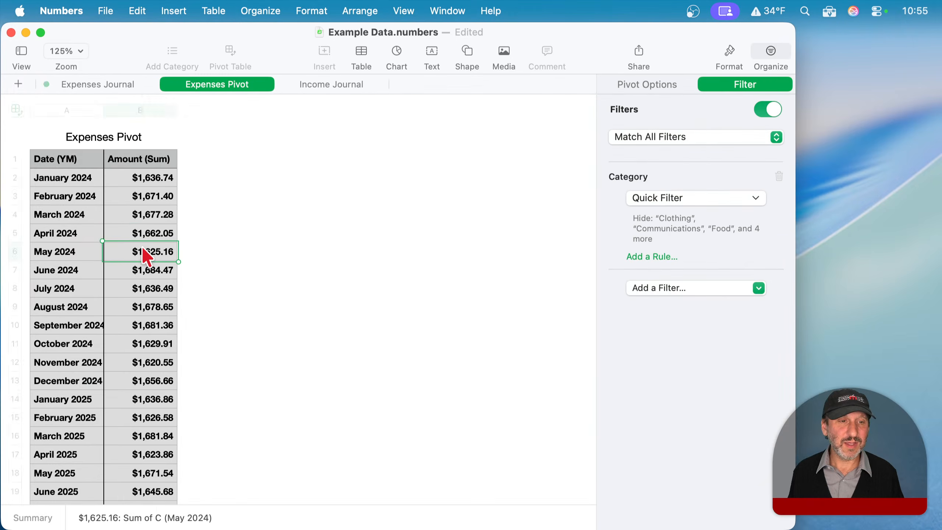
left_click(686, 198)
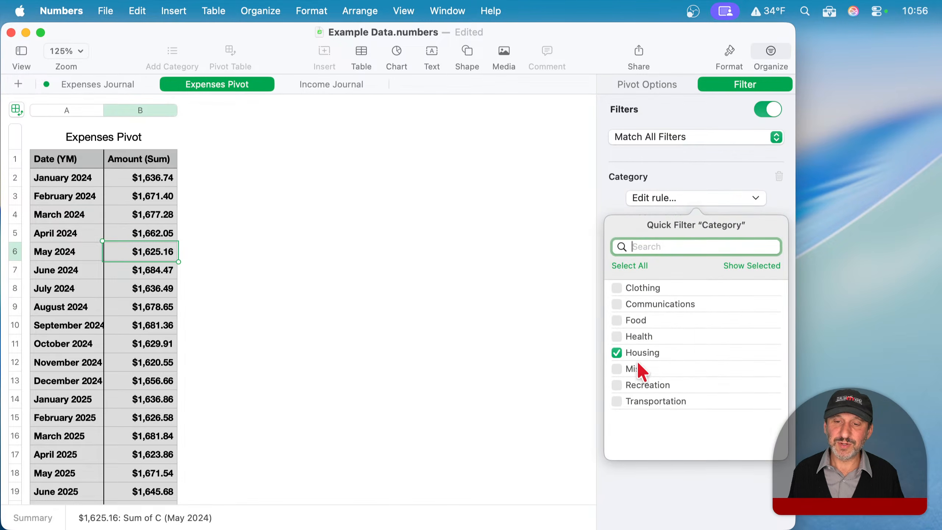
left_click(514, 321)
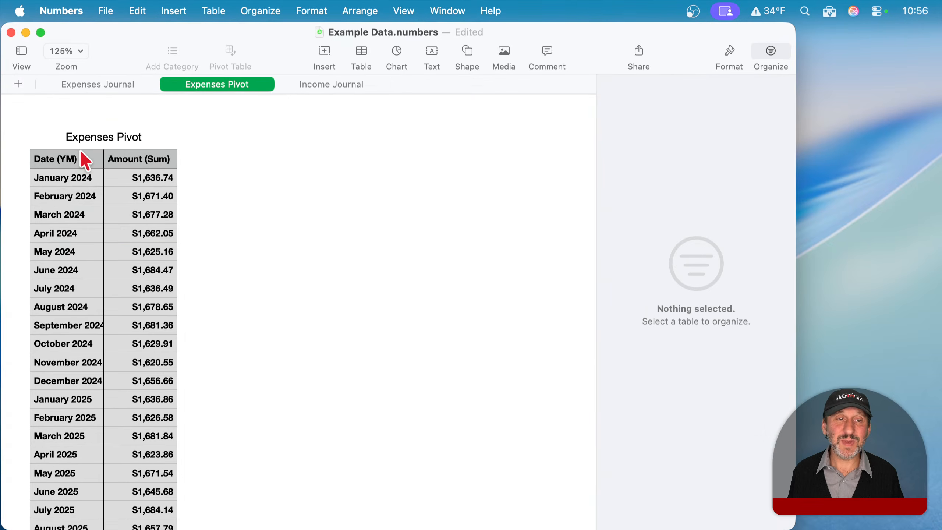
Change the Category quick filter to include Clothing, Communications, Misc and Recreation, leaving out Housing.
left_click(79, 196)
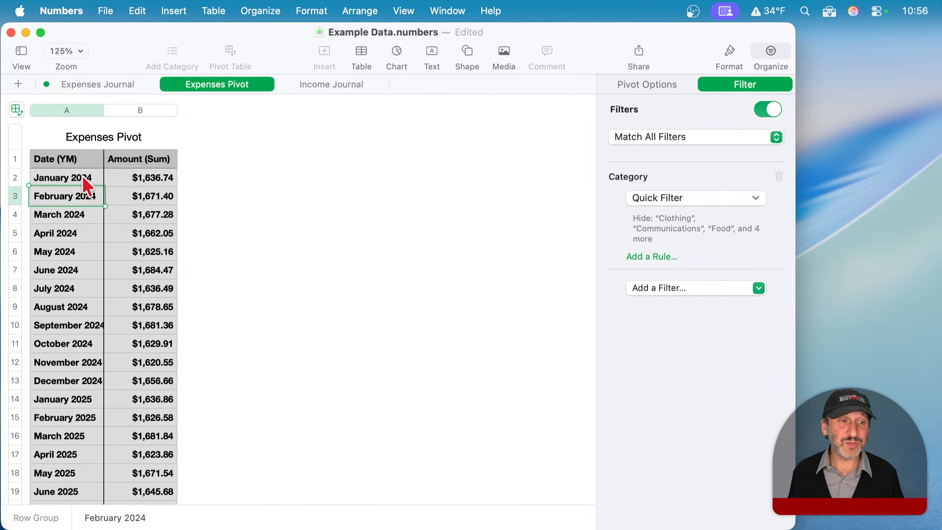
left_click(673, 198)
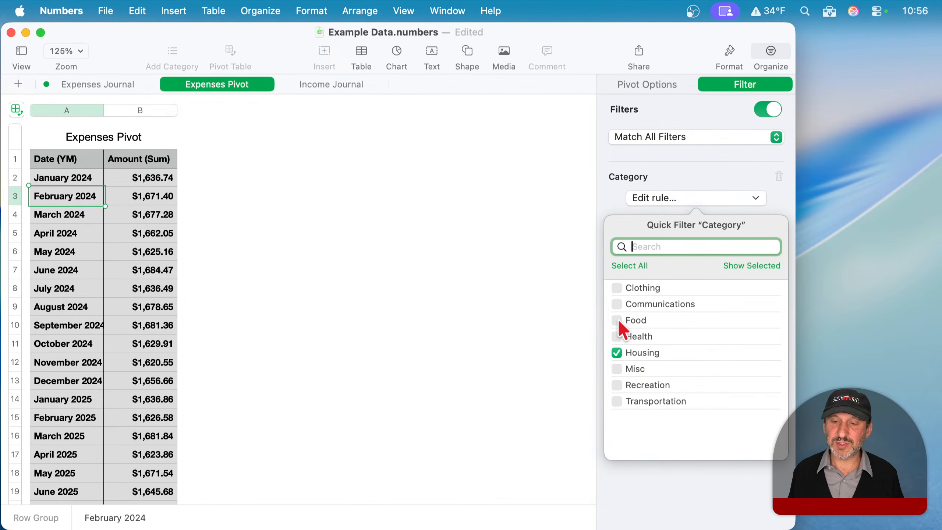
left_click(619, 321)
left_click(618, 321)
left_click(620, 351)
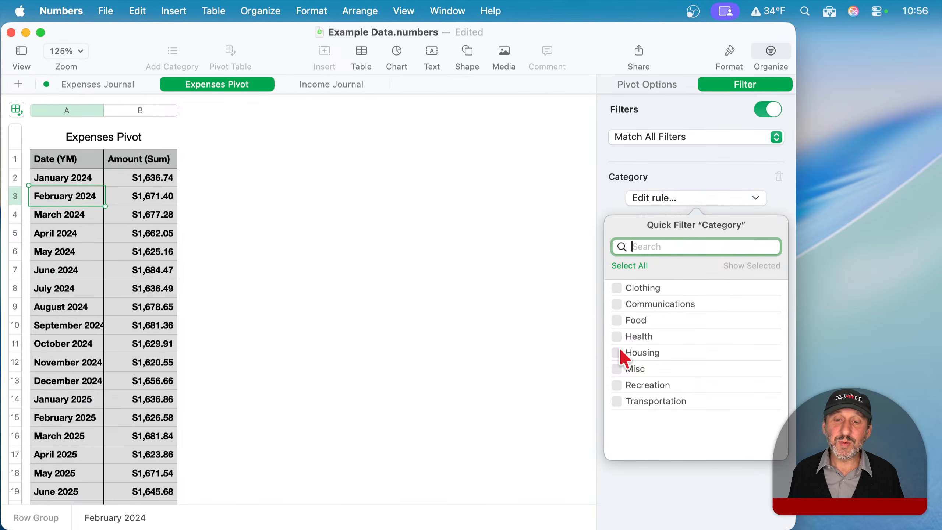
left_click(617, 288)
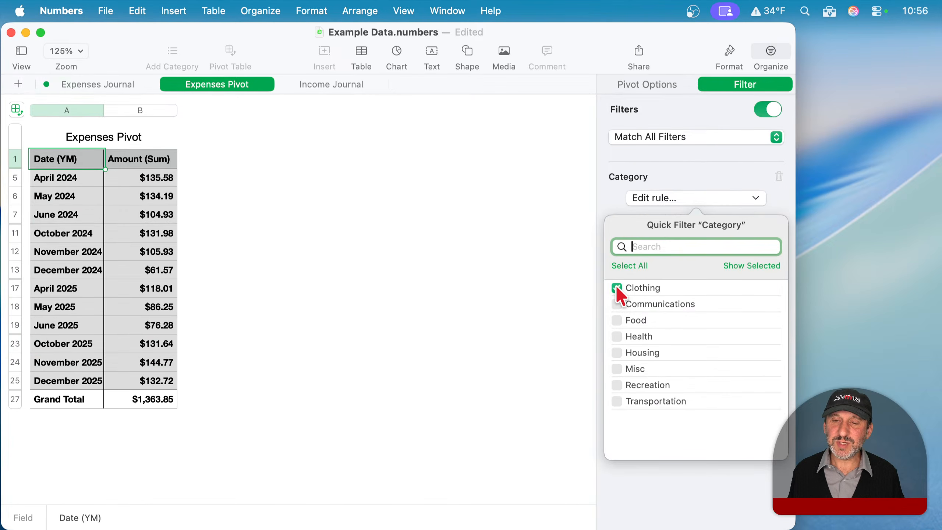
left_click(618, 385)
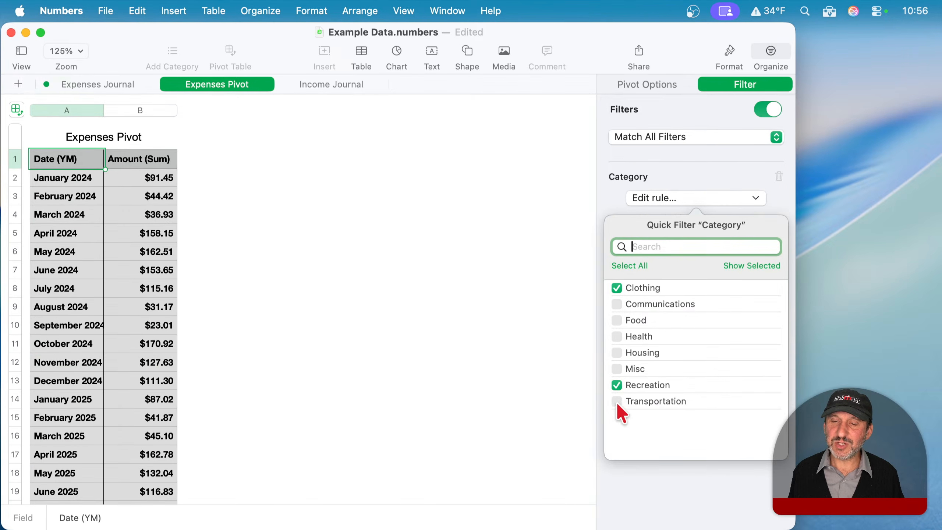
left_click(617, 369)
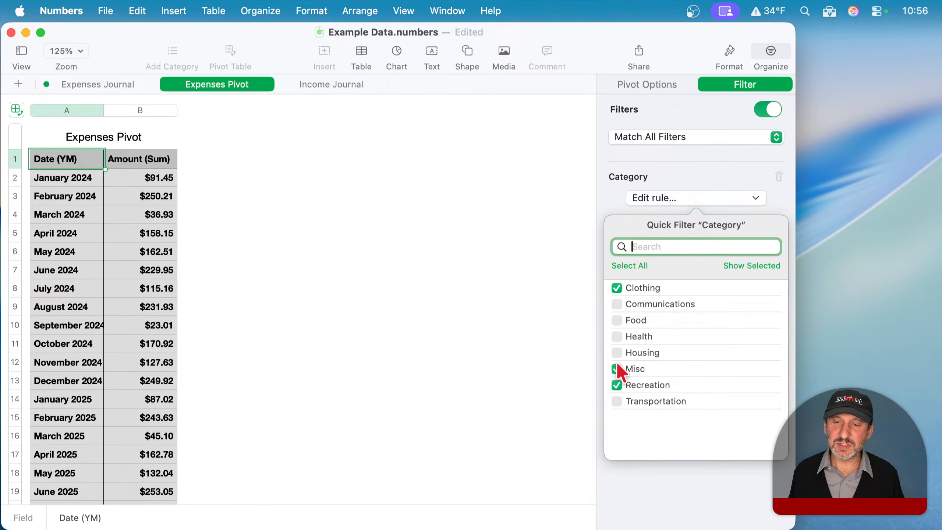
left_click(616, 304)
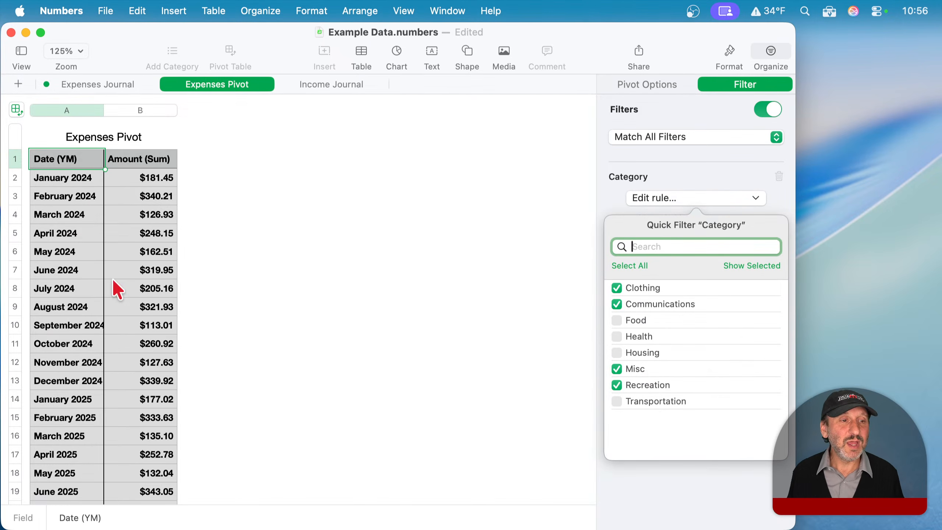
Deselect every category in the Category quick filter and switch the pivot table's filters off.
left_click(617, 304)
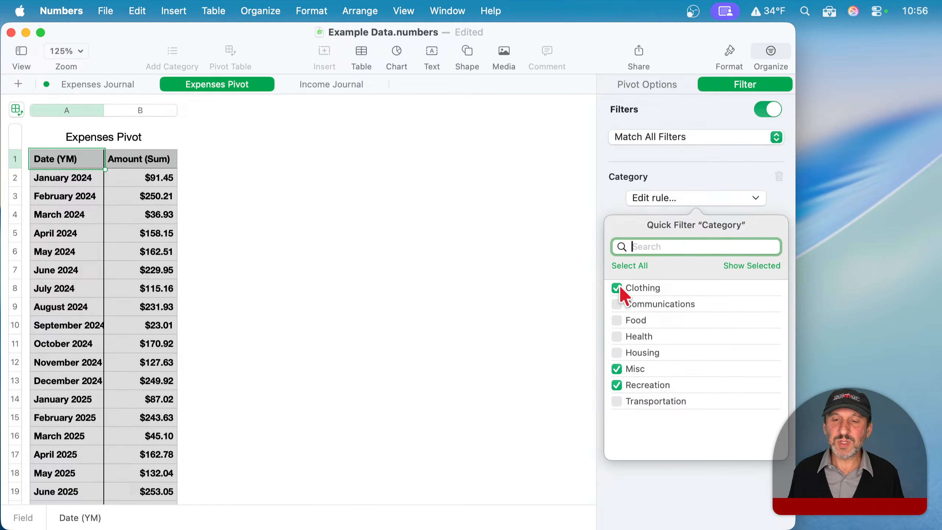
left_click(616, 288)
left_click(616, 368)
left_click(616, 385)
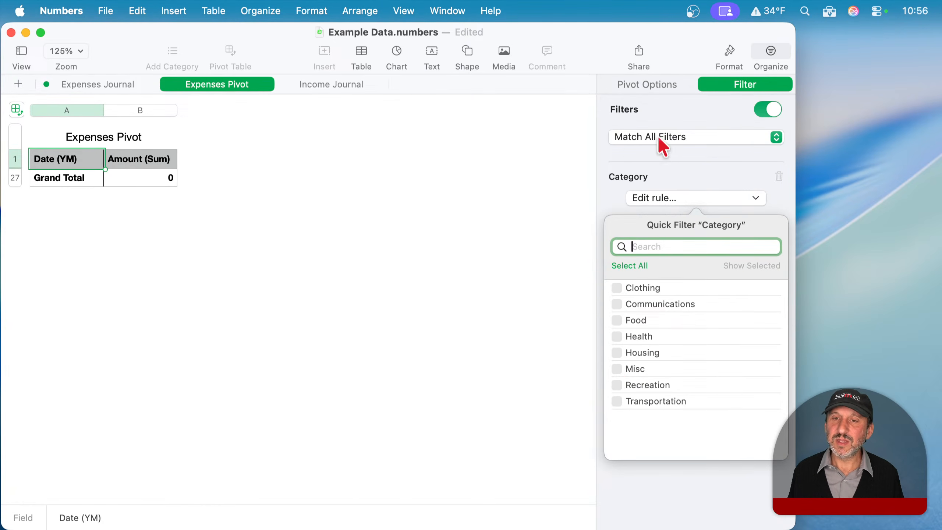
left_click(663, 109)
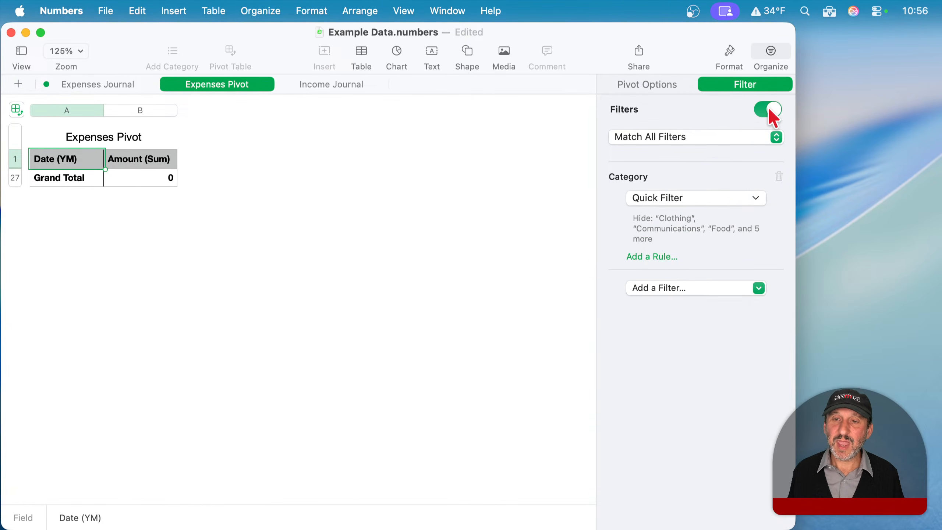
left_click(770, 110)
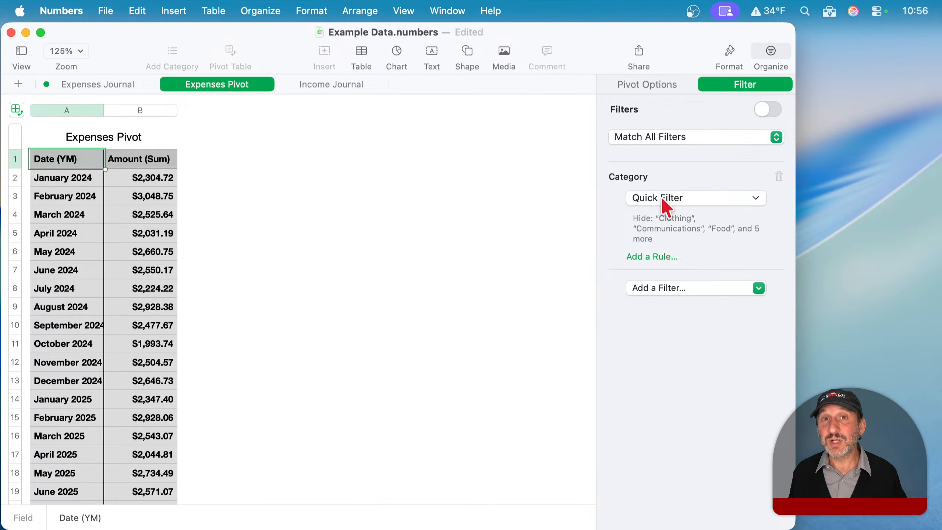
left_click(767, 109)
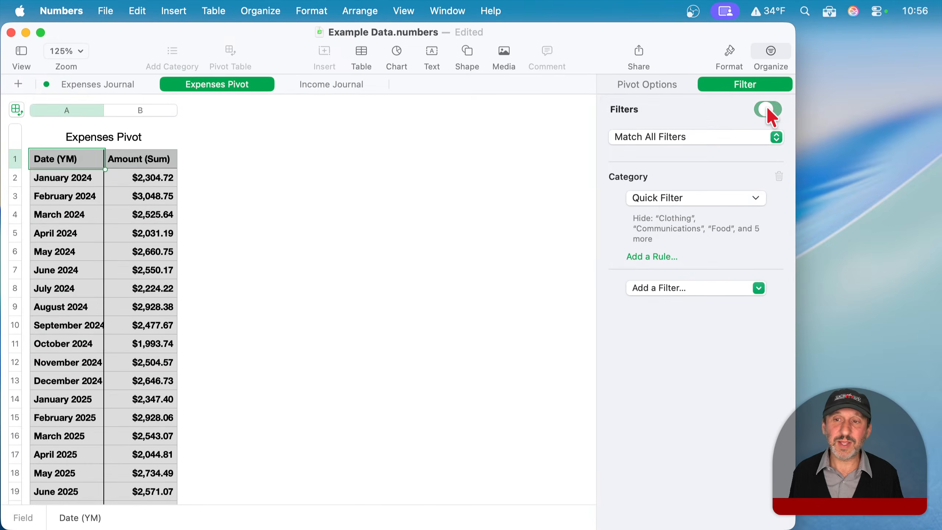
left_click(767, 109)
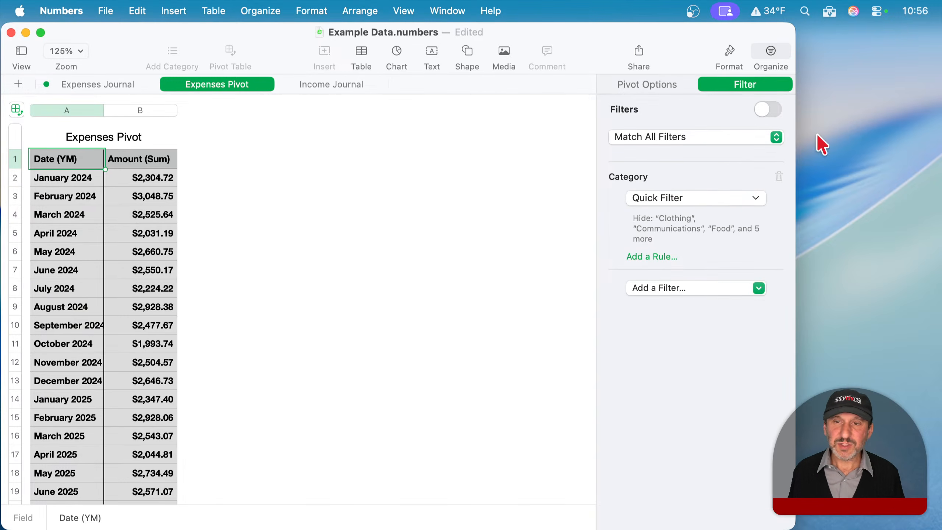
Check the pivot table's January and September 2024 sums against the source entries in the Expenses Journal sheet.
left_click(649, 84)
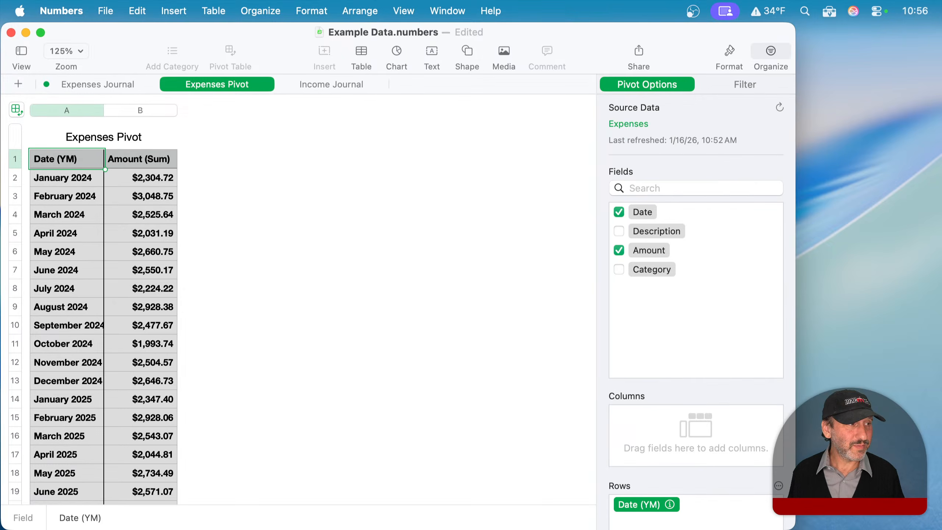
left_click(273, 180)
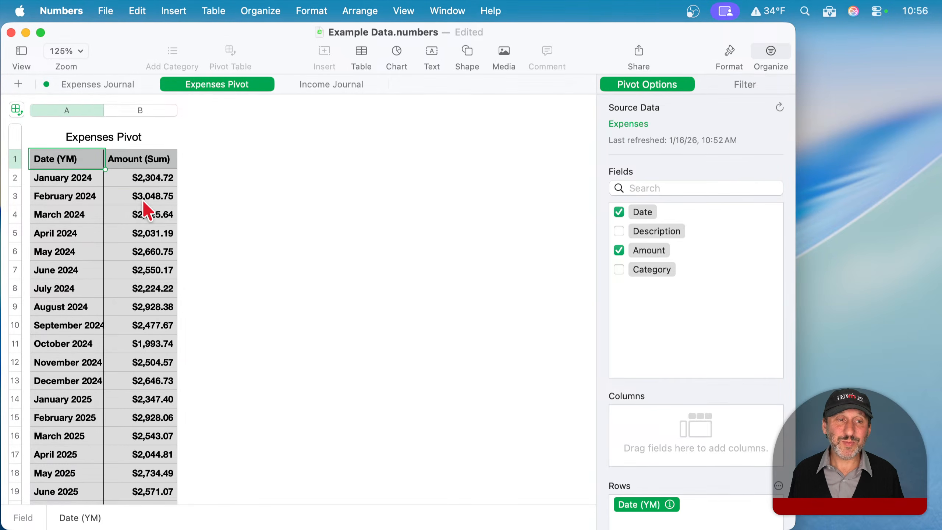
left_click(146, 181)
left_click(143, 325)
left_click(106, 85)
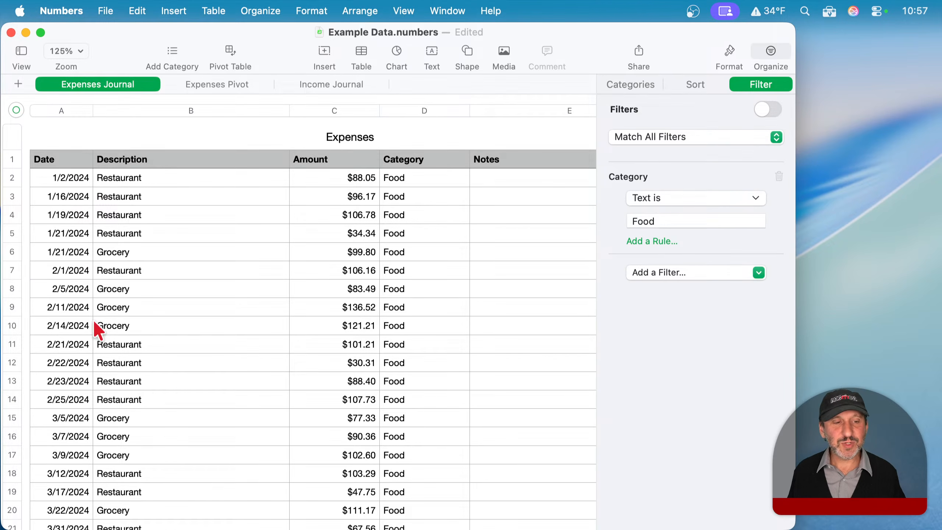
left_click(218, 81)
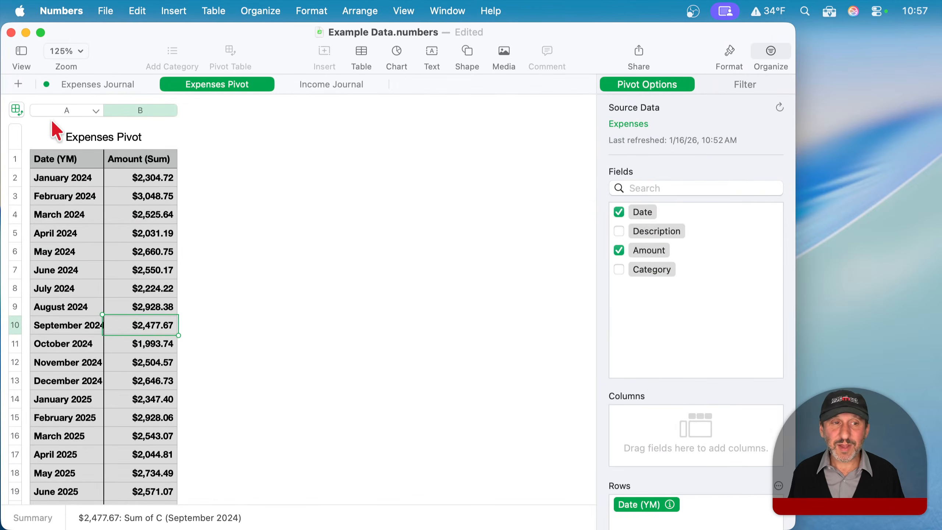
Insert a 2D column chart based on the whole Expenses Pivot table.
left_click(84, 179)
left_click(148, 180)
left_click(14, 108)
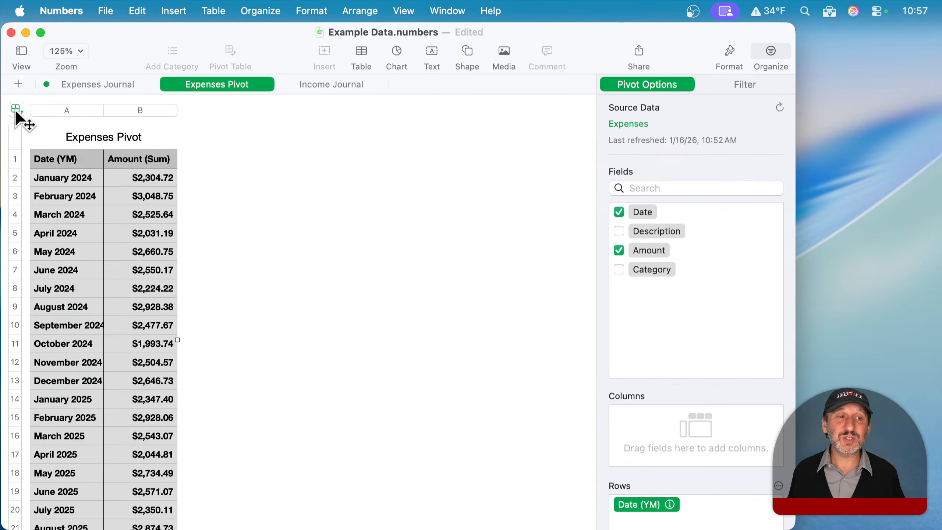
left_click(397, 54)
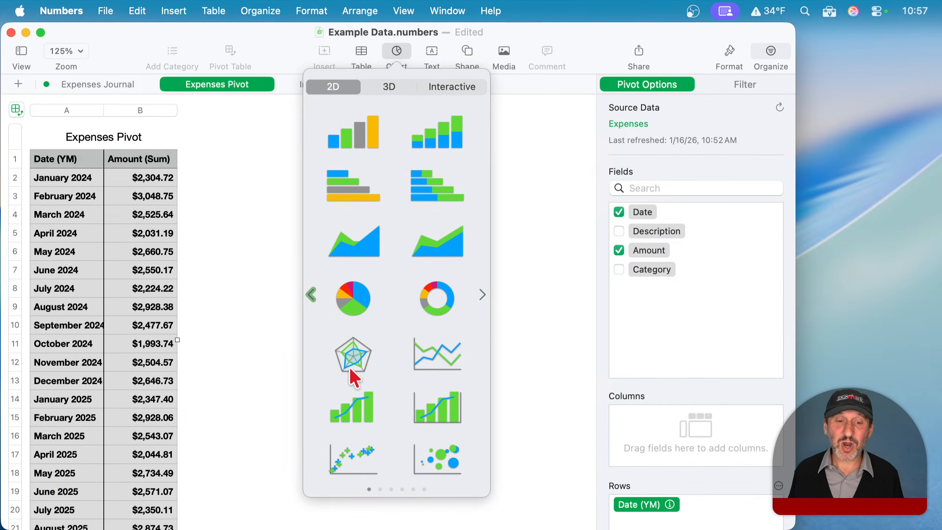
left_click(352, 143)
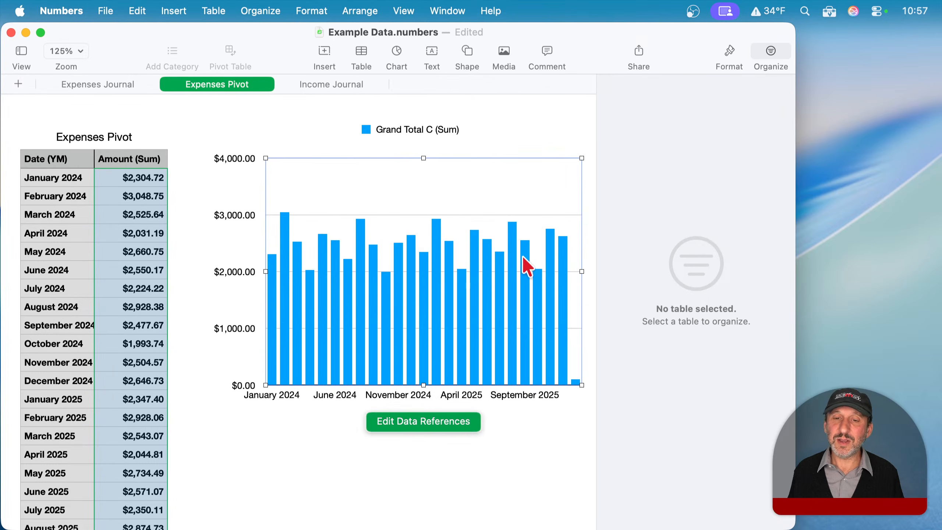
Delete the column chart and insert a 2D line chart based on the Expenses Pivot table instead.
key("Delete")
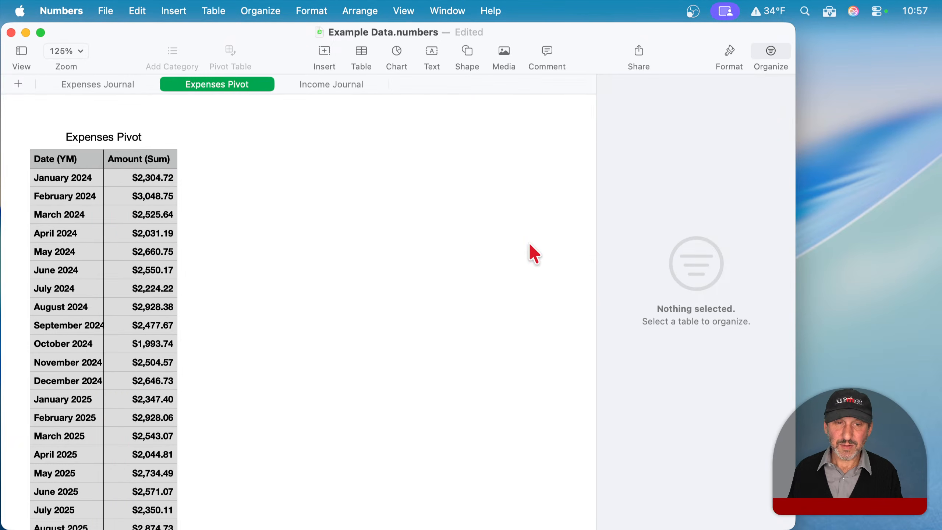
left_click(62, 175)
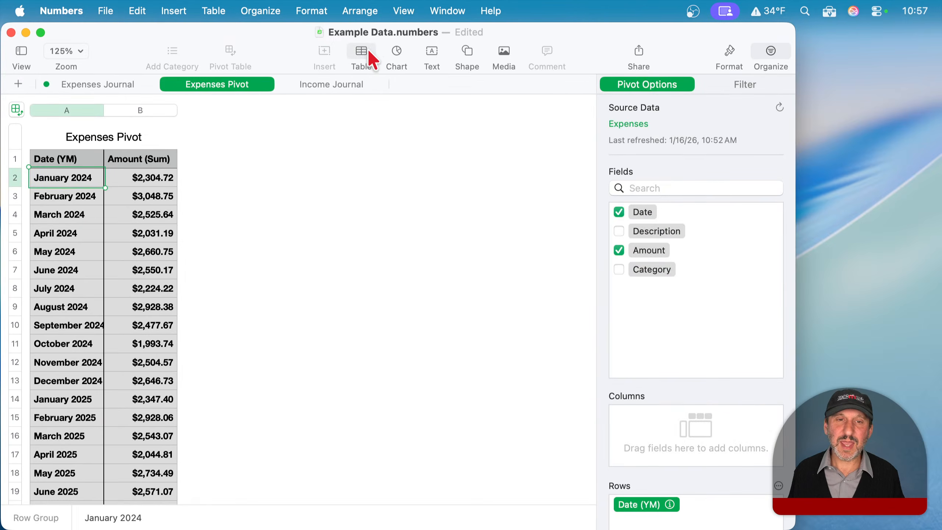
left_click(396, 52)
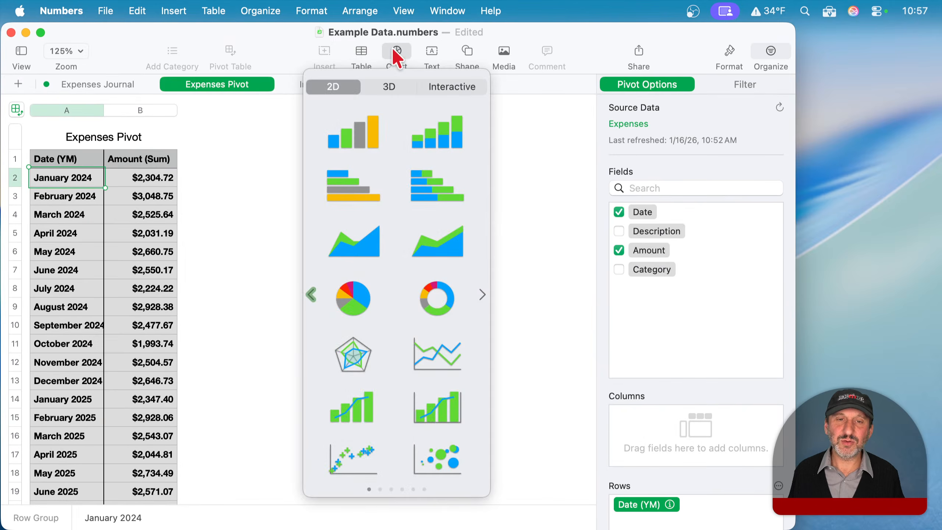
left_click(434, 358)
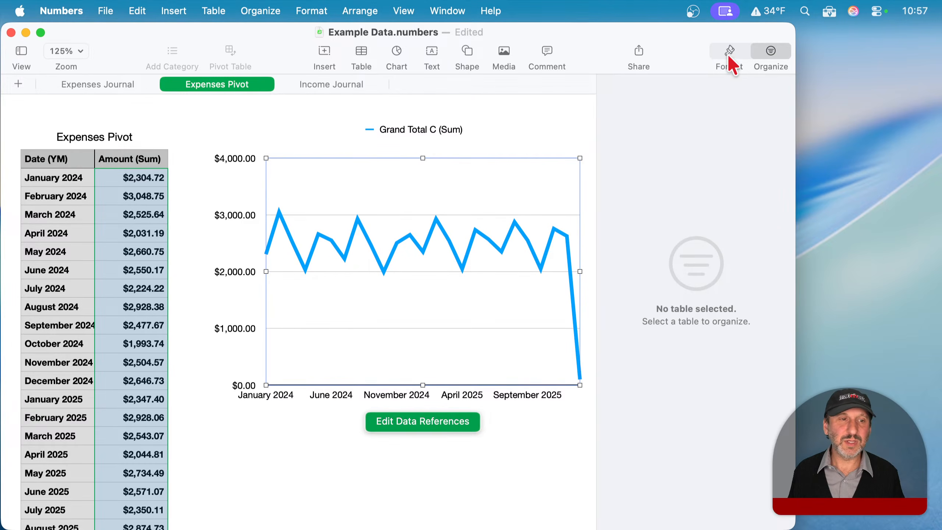
Remove the Category filter from the Expenses Pivot table.
left_click(76, 196)
left_click(729, 52)
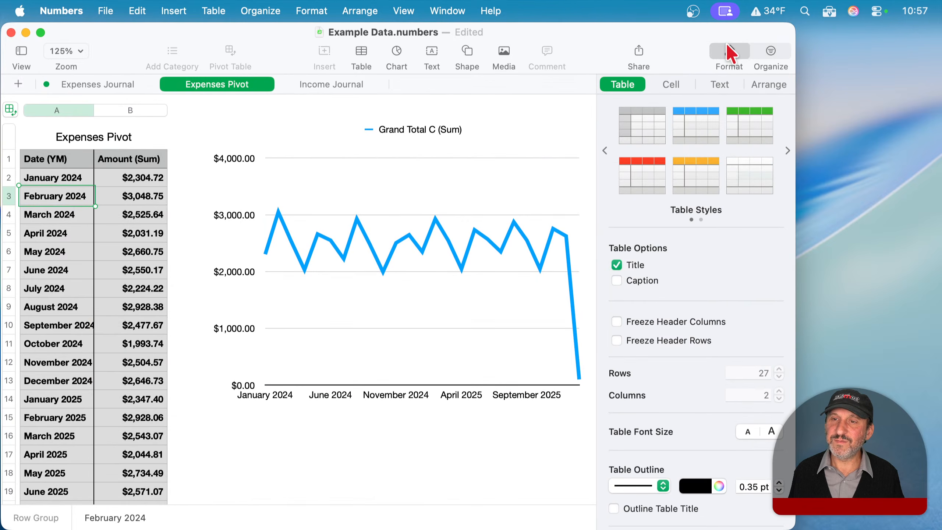
left_click(766, 54)
left_click(740, 86)
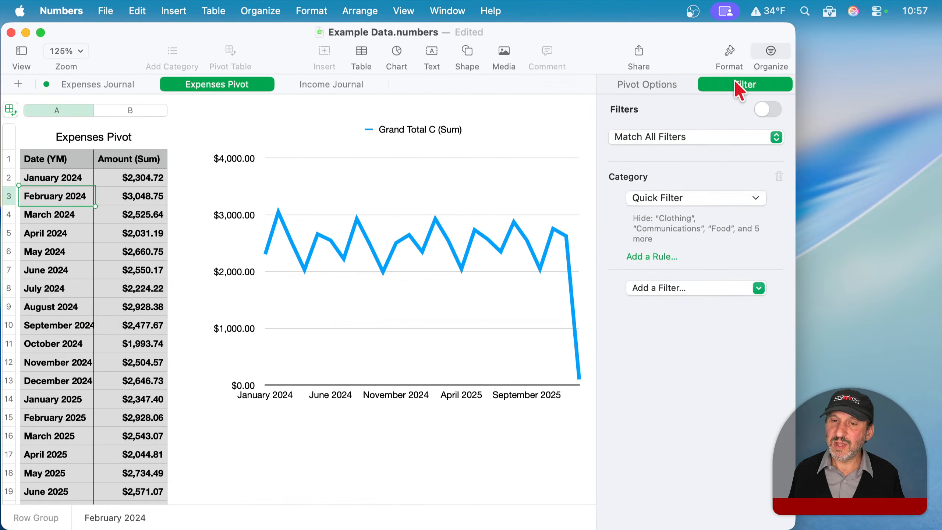
left_click(780, 176)
Try to add a Date filter to the pivot table with the relative Before rule and the value 1/1/2026.
left_click(698, 189)
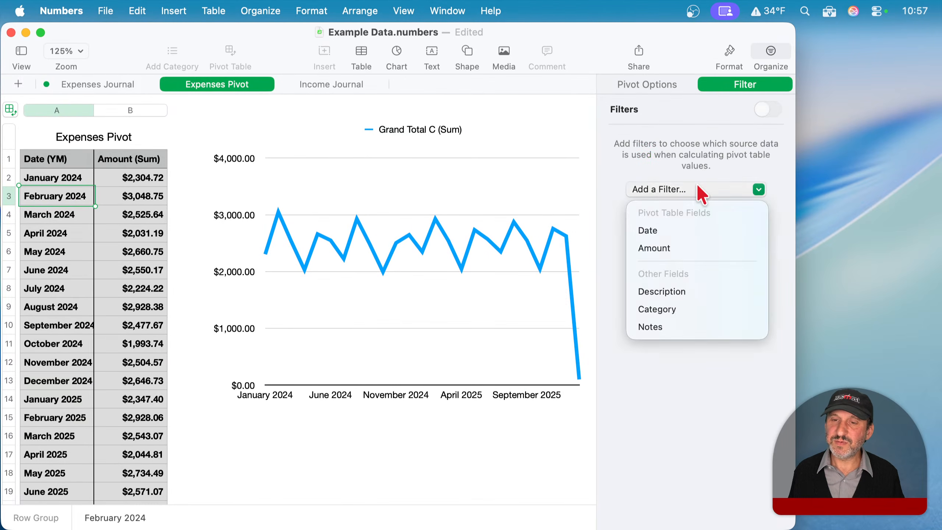
left_click(657, 230)
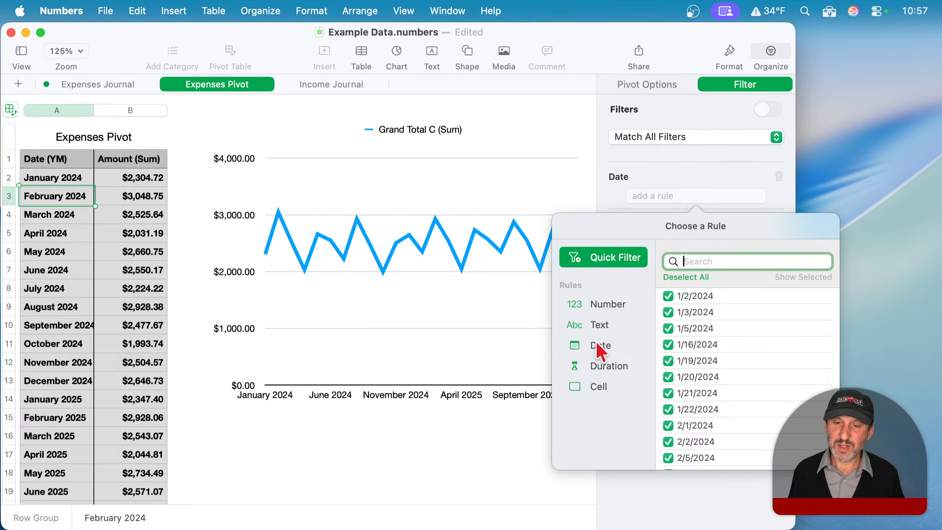
left_click(597, 344)
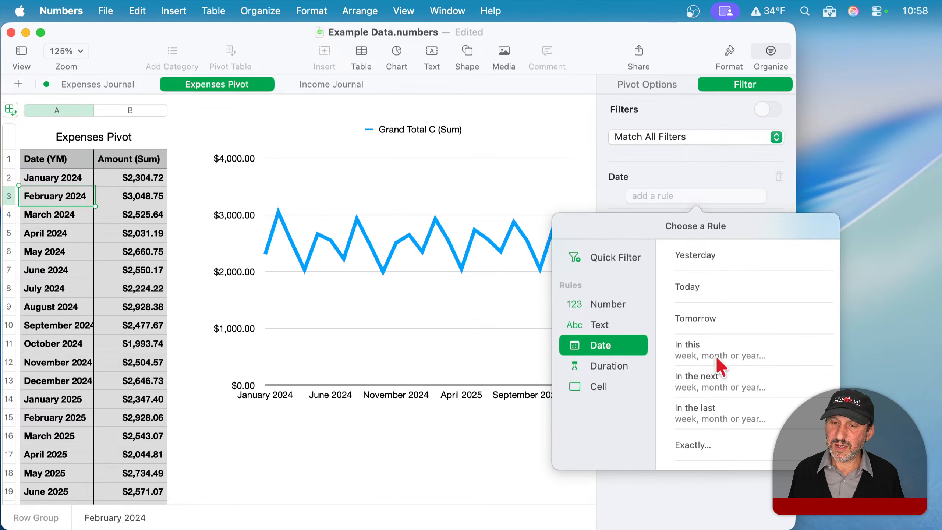
scroll(707, 338, "down", 5)
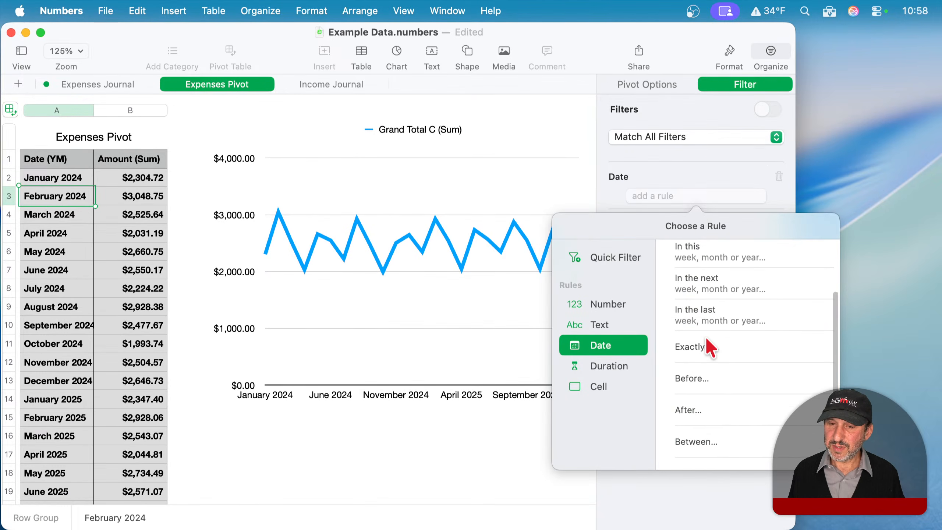
left_click(696, 302)
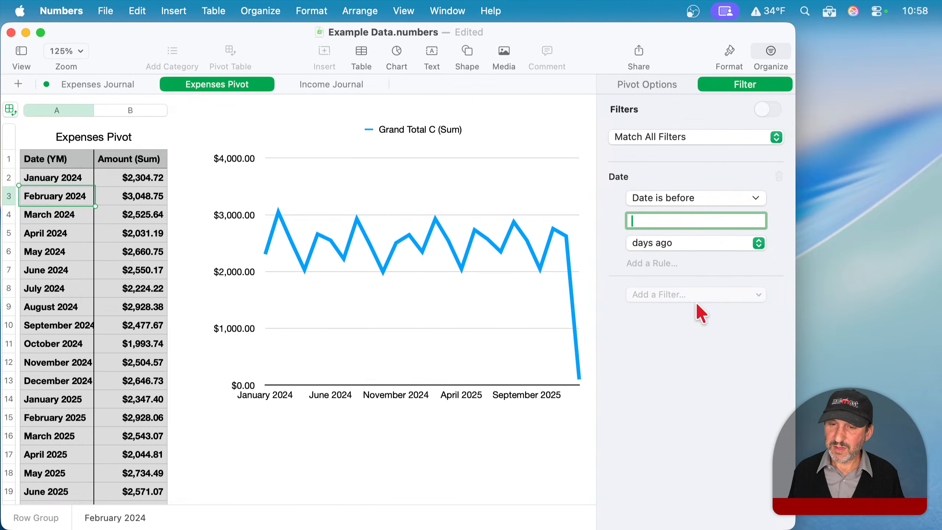
type("1/")
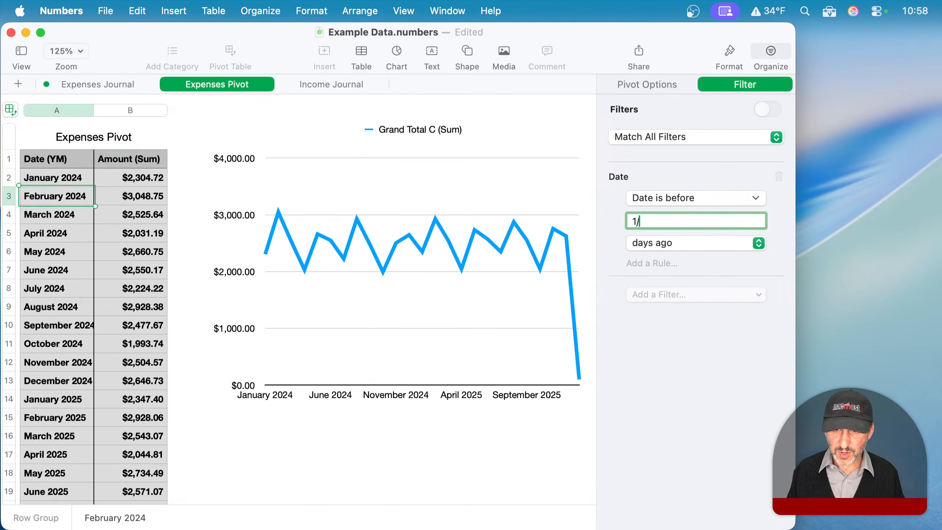
type("1/2026")
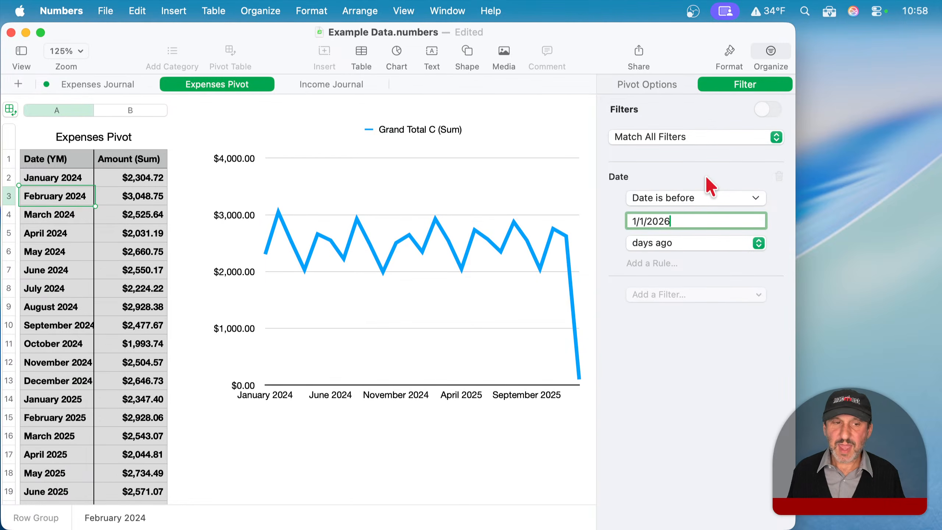
scroll(71, 423, "down", 10)
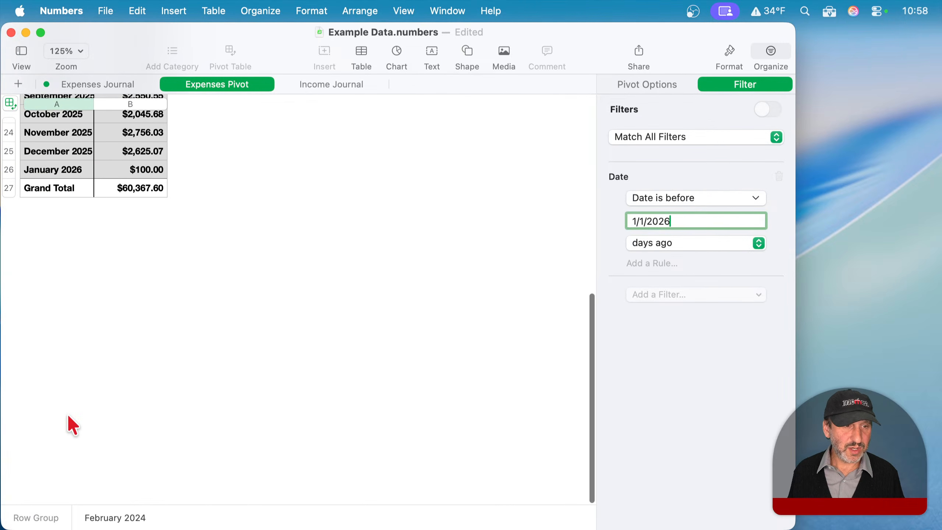
scroll(70, 423, "up", 5)
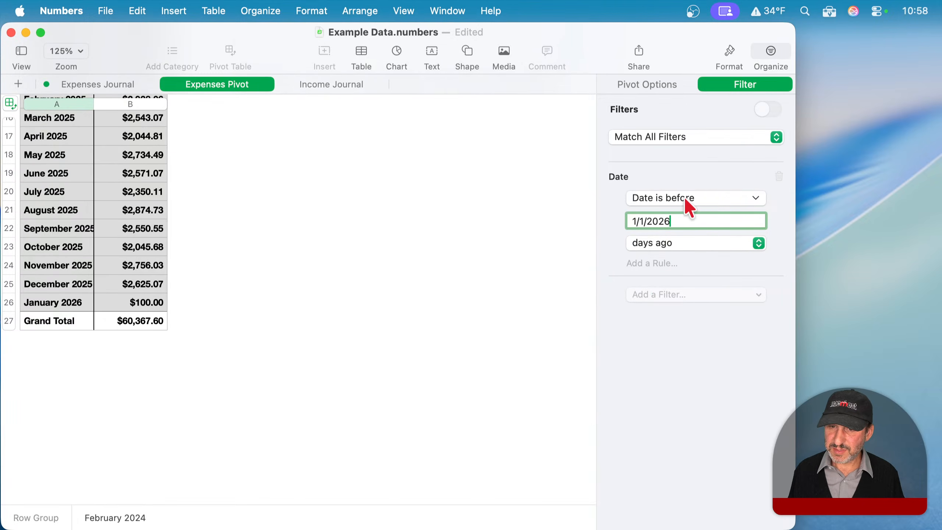
Retry the date entry in the Before rule and discard the unfinished Date filter.
left_click(664, 244)
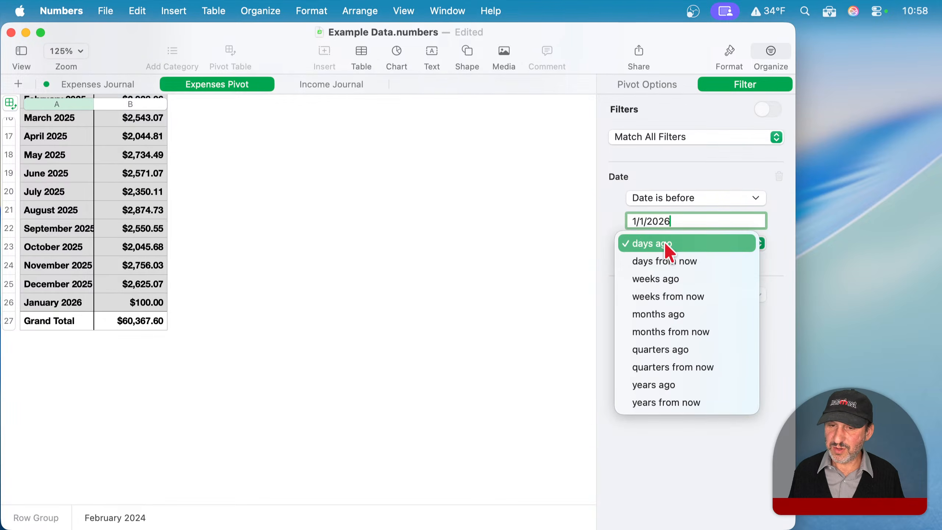
left_click(590, 271)
scroll(639, 216, "up", 1)
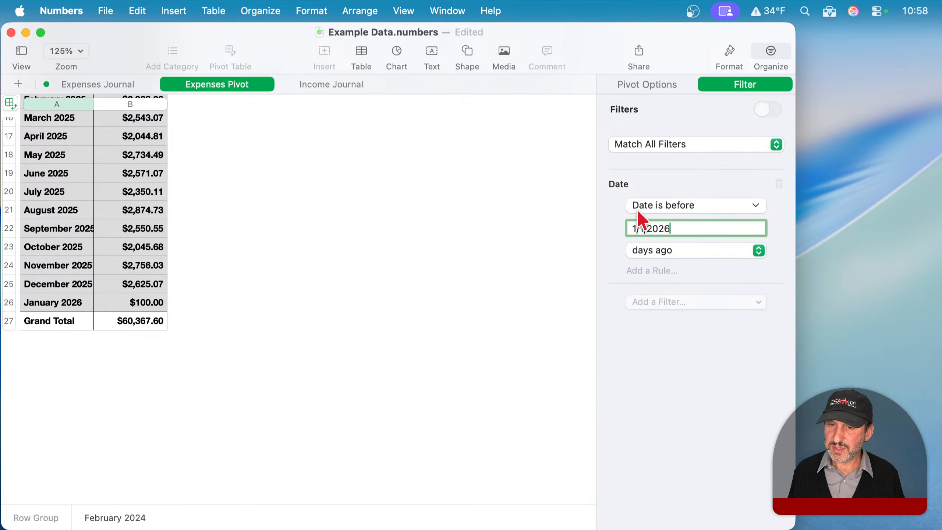
double_click(691, 219)
left_click_drag(691, 219, 581, 206)
type("1/1")
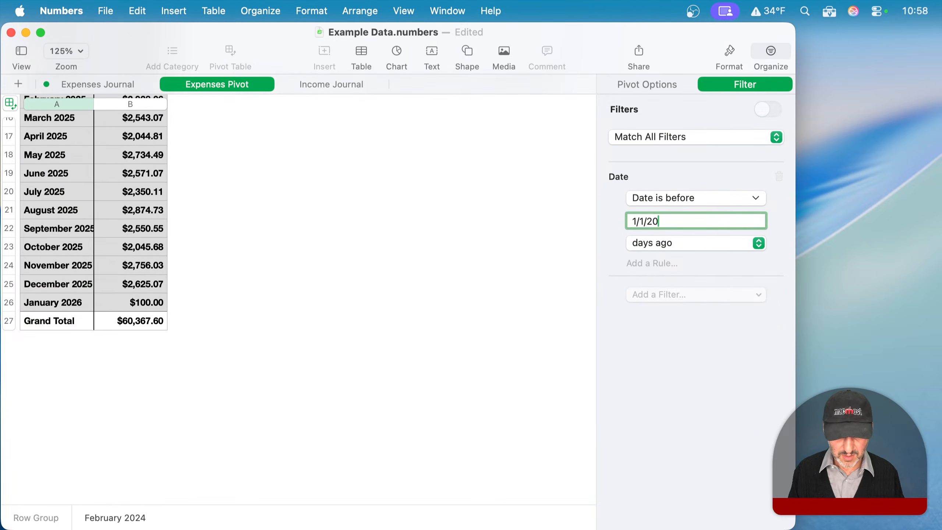
left_click(679, 196)
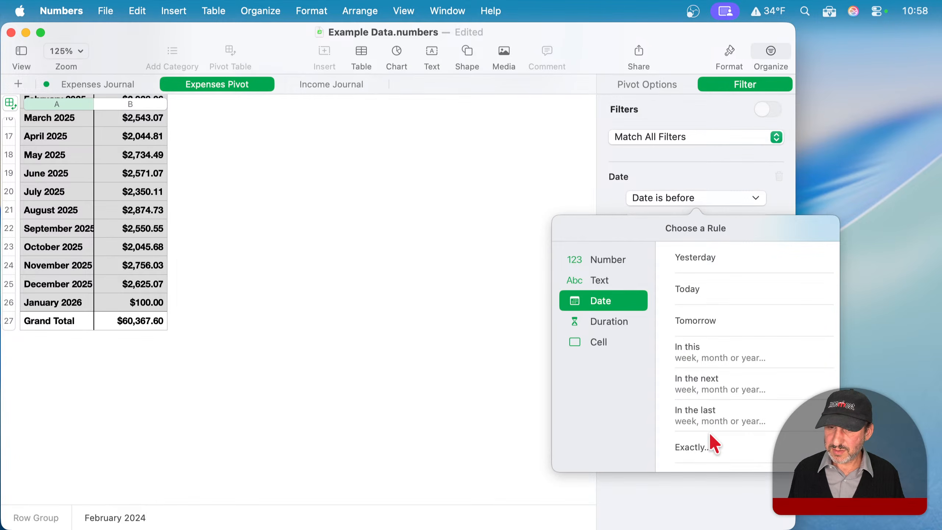
left_click(592, 176)
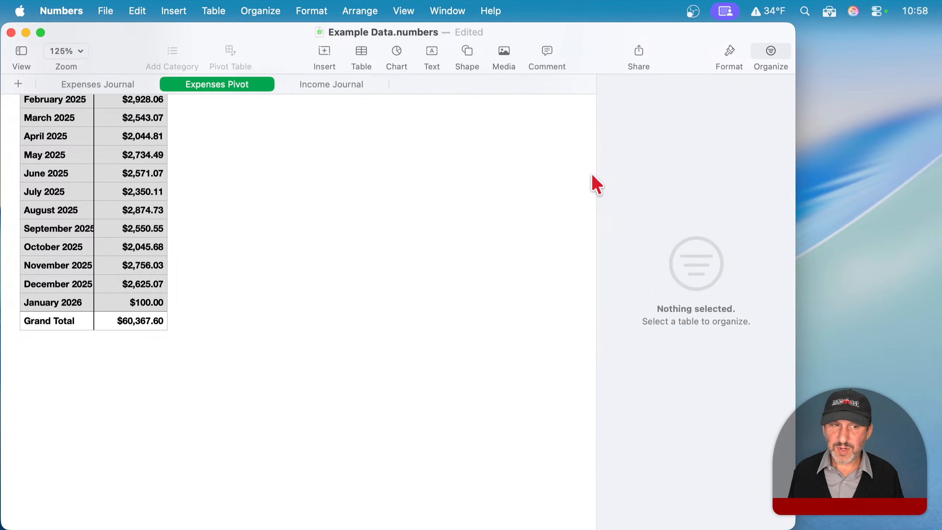
scroll(105, 201, "up", 10)
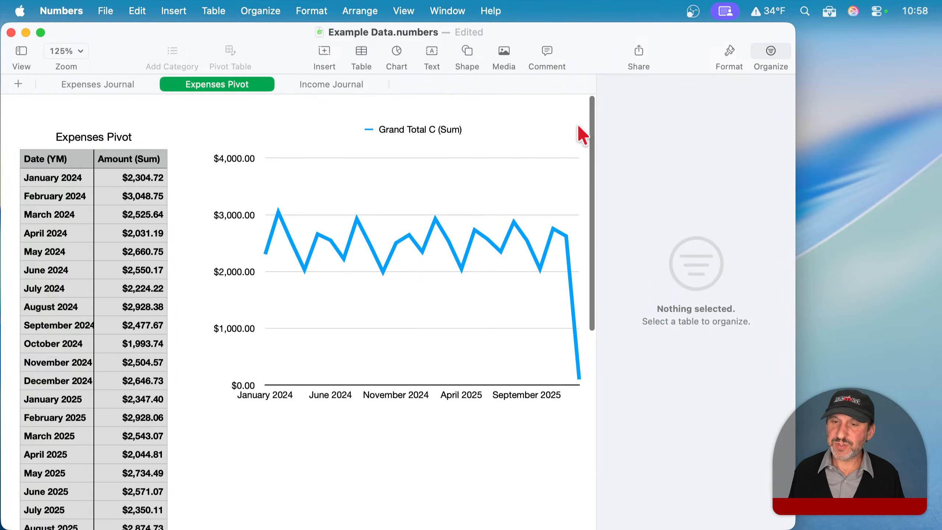
Select the whole Expenses Pivot table and add a Date filter that uses the Before rule.
left_click(86, 215)
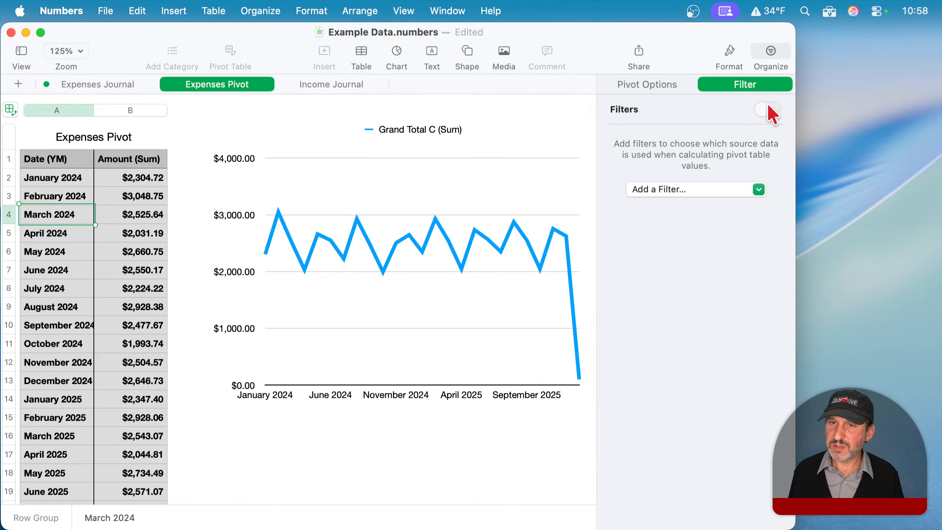
left_click(97, 173)
left_click(10, 109)
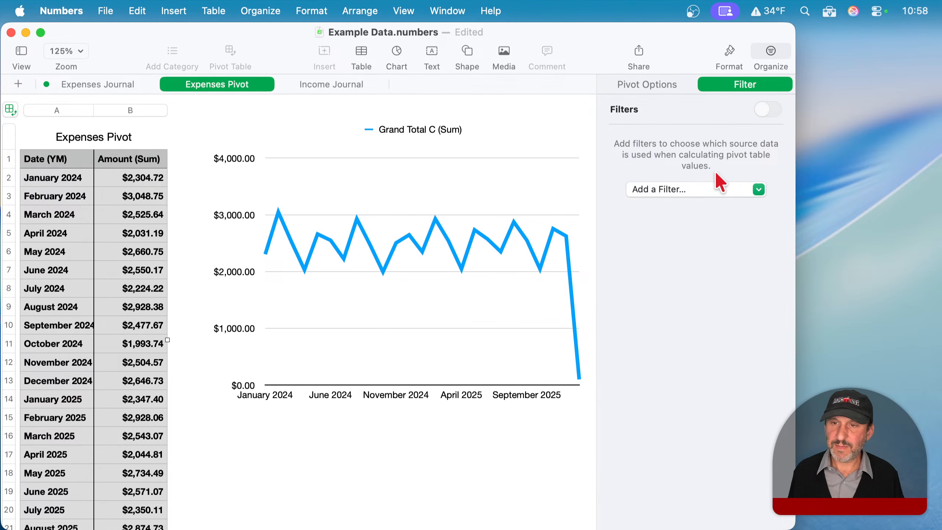
left_click(696, 189)
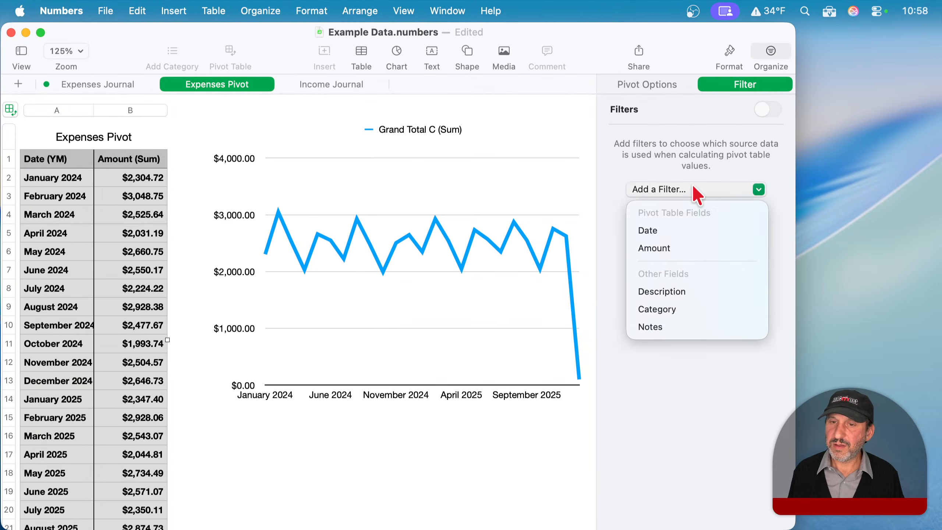
left_click(683, 238)
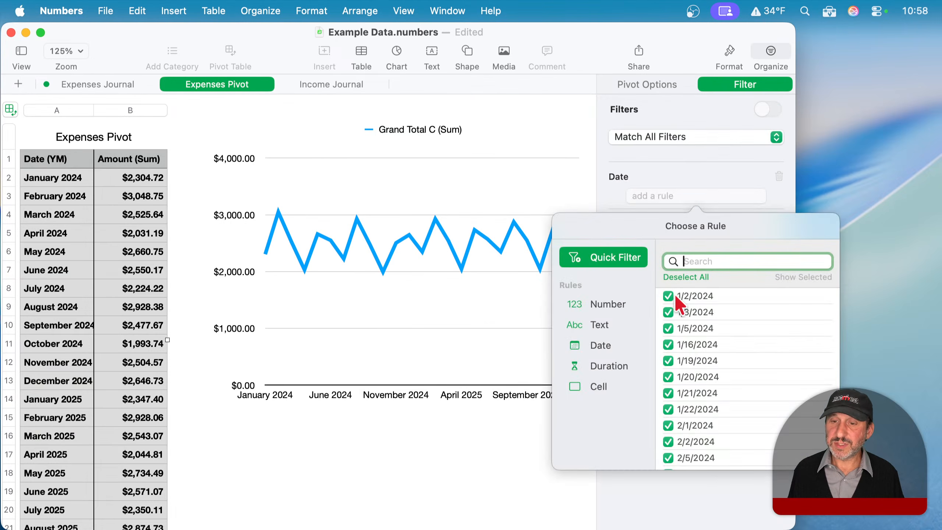
left_click(668, 296)
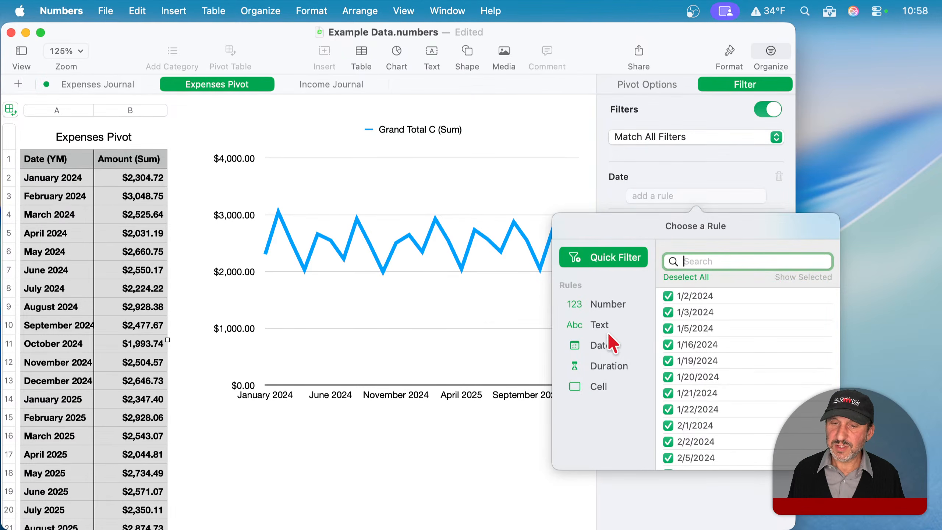
left_click(609, 345)
scroll(686, 405, "down", 5)
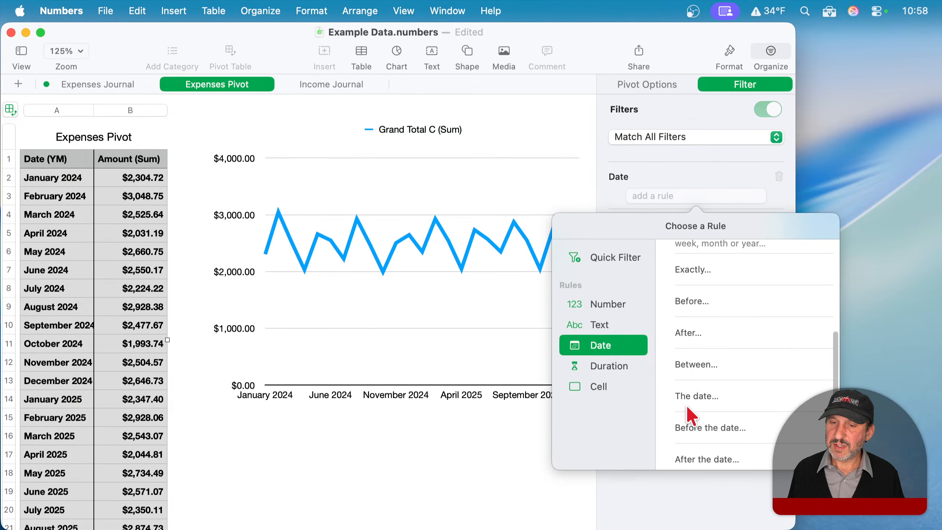
left_click(694, 301)
type("1/")
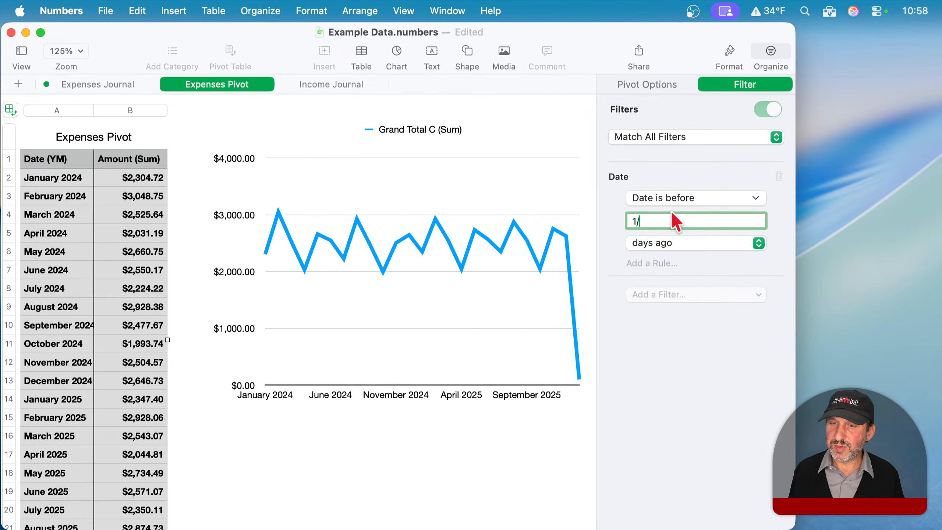
Change the Date filter's rule to Before the date, set it to 1/1/2026, and check the pivot table's last months.
left_click(671, 201)
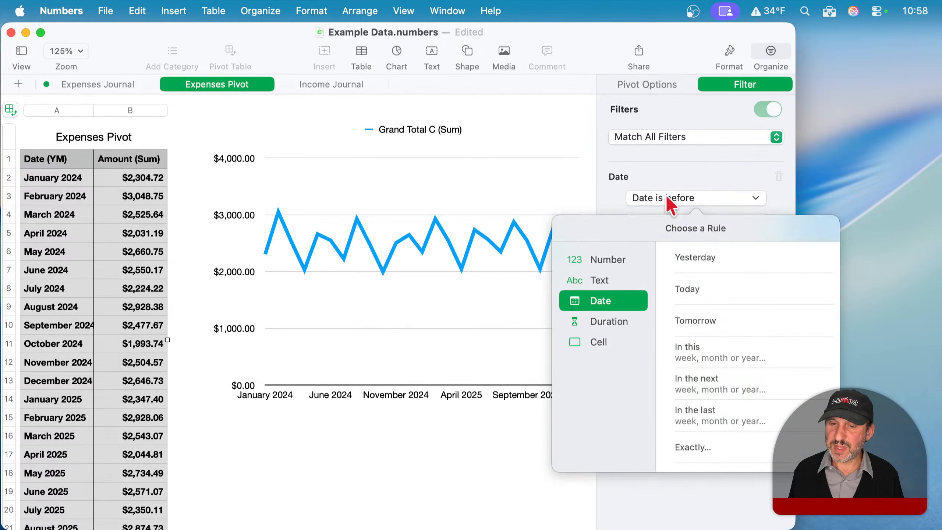
scroll(690, 371, "down", 4)
scroll(689, 377, "down", 3)
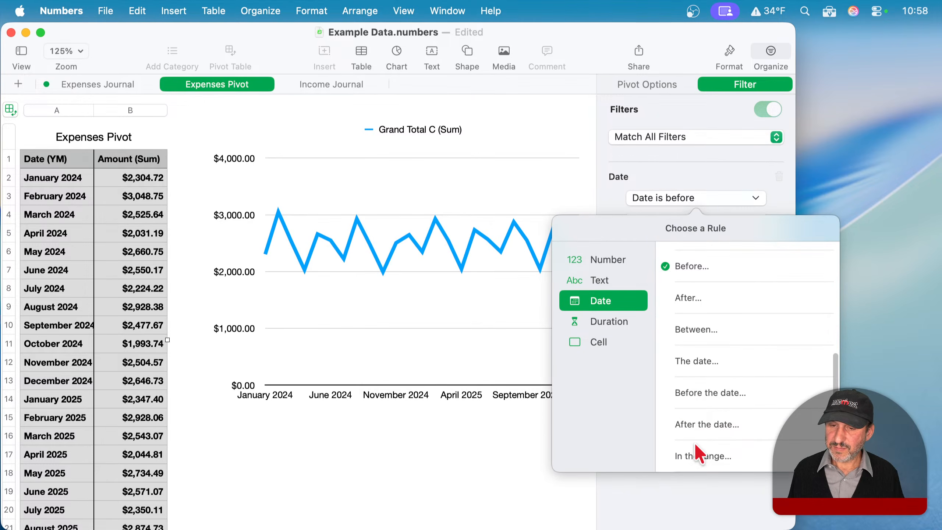
left_click(696, 394)
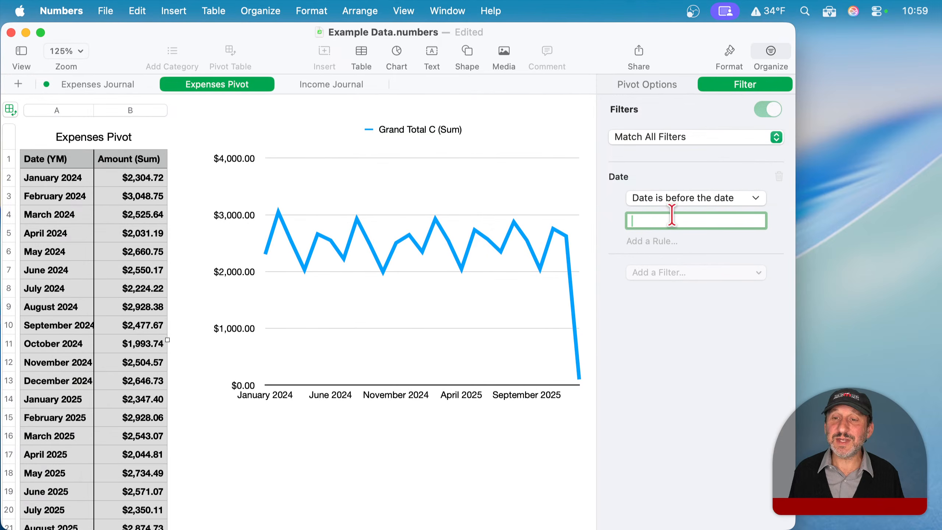
type("1/1/2026")
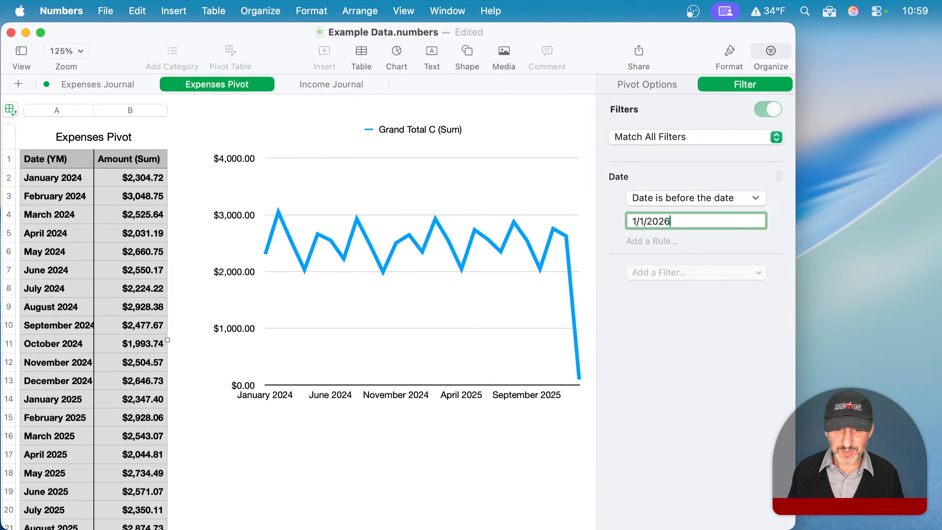
key("Return")
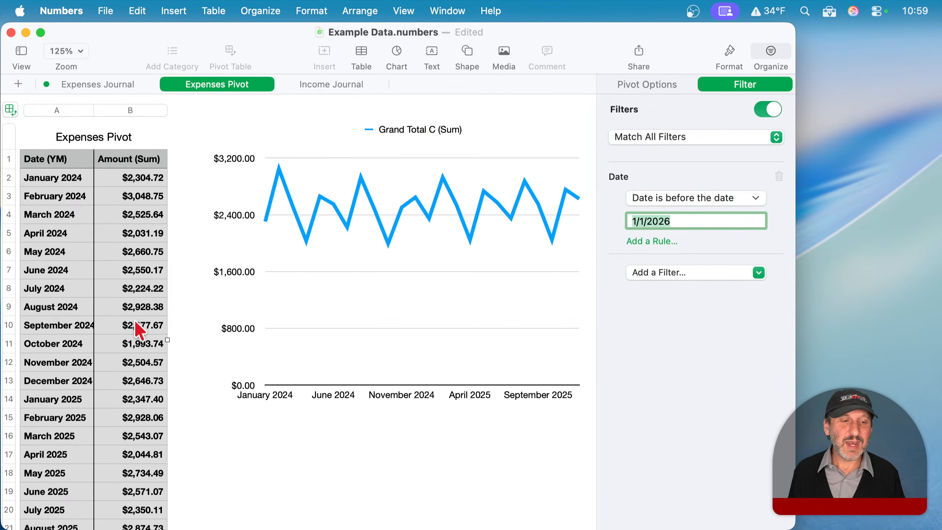
left_click(678, 198)
left_click(670, 184)
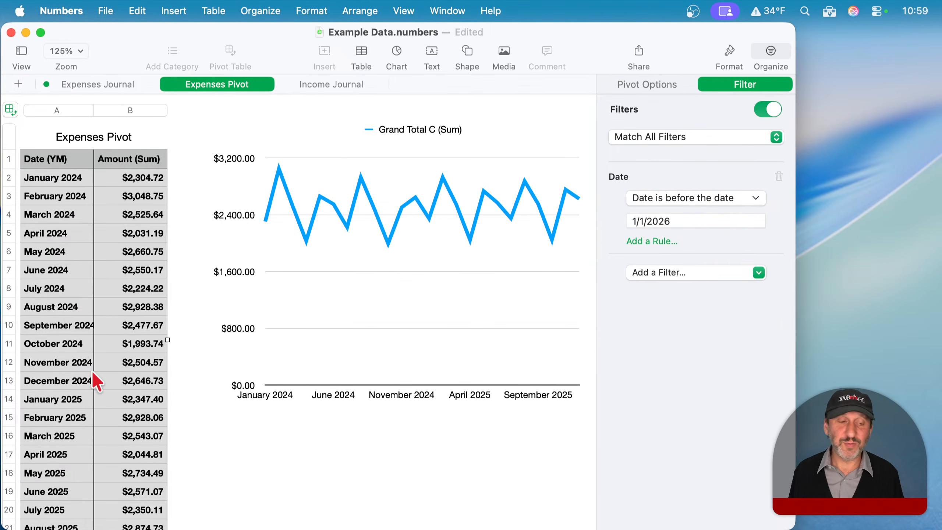
scroll(100, 386, "down", 10)
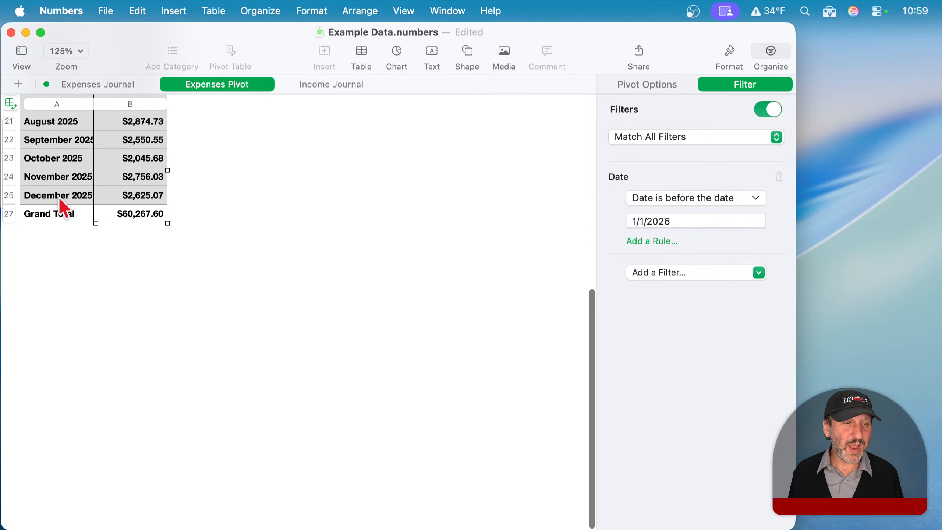
Add a Linear trendline to the line chart's series and inspect the trendline's formatting options.
scroll(63, 200, "up", 10)
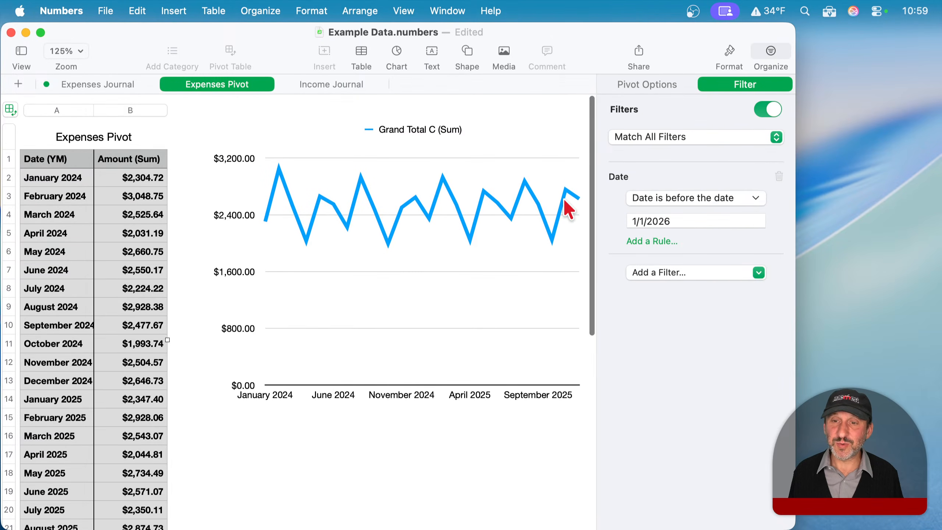
left_click(442, 223)
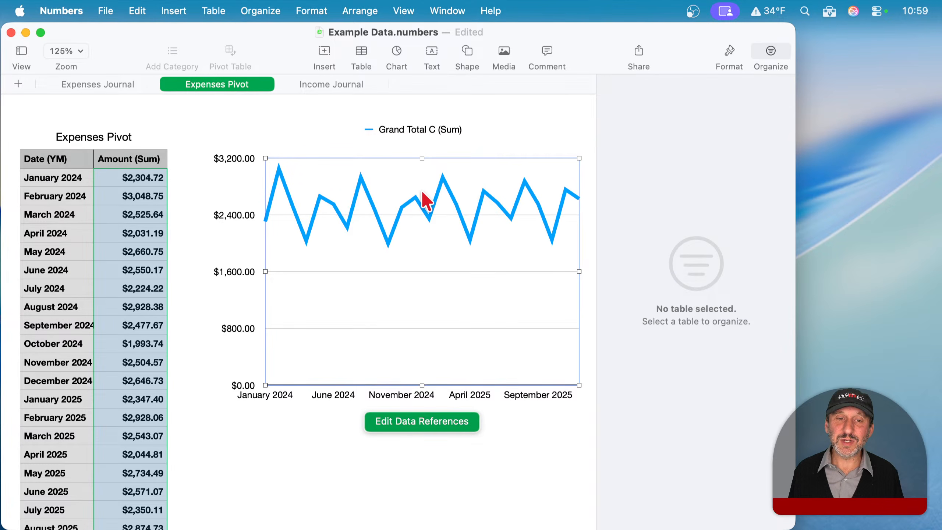
left_click(737, 55)
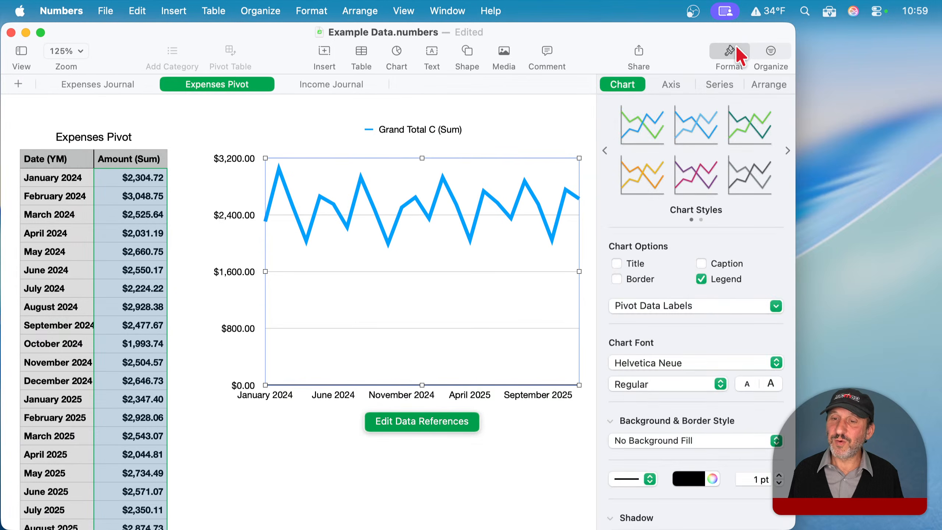
left_click(725, 83)
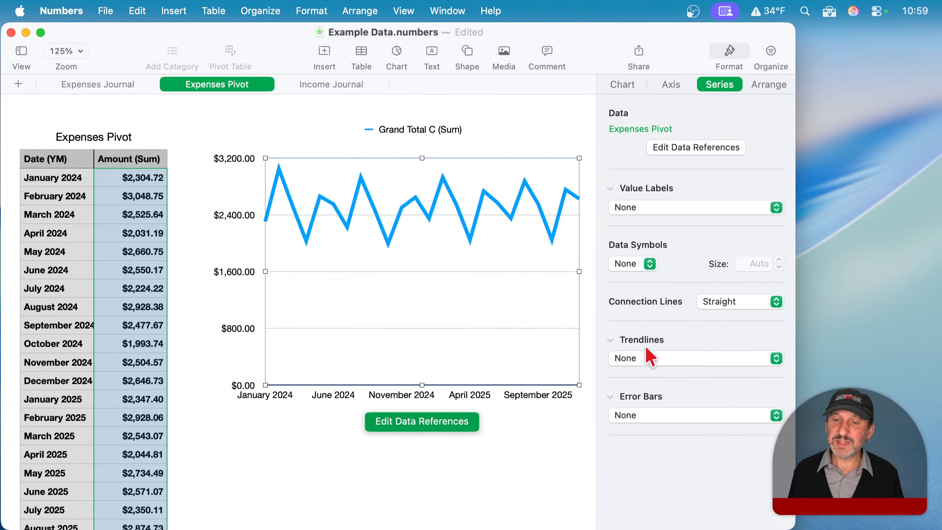
left_click(644, 358)
left_click(640, 375)
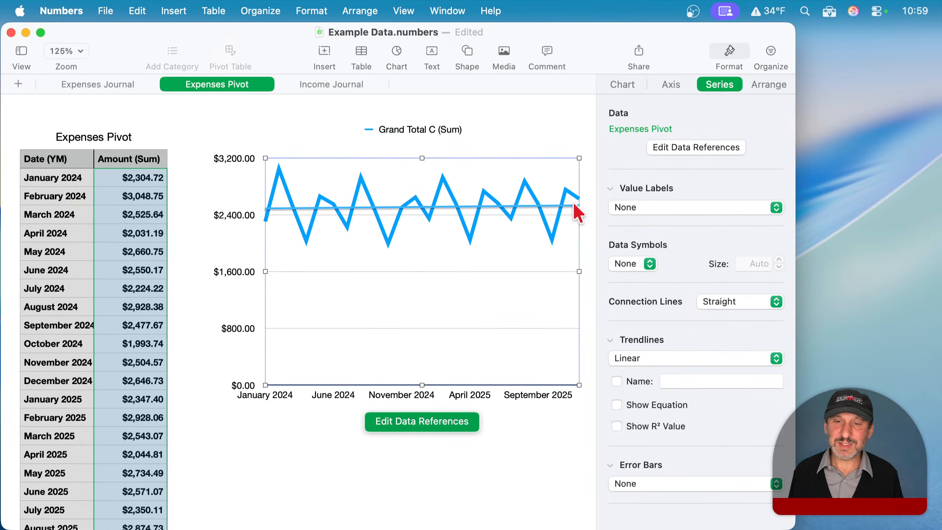
left_click(500, 206)
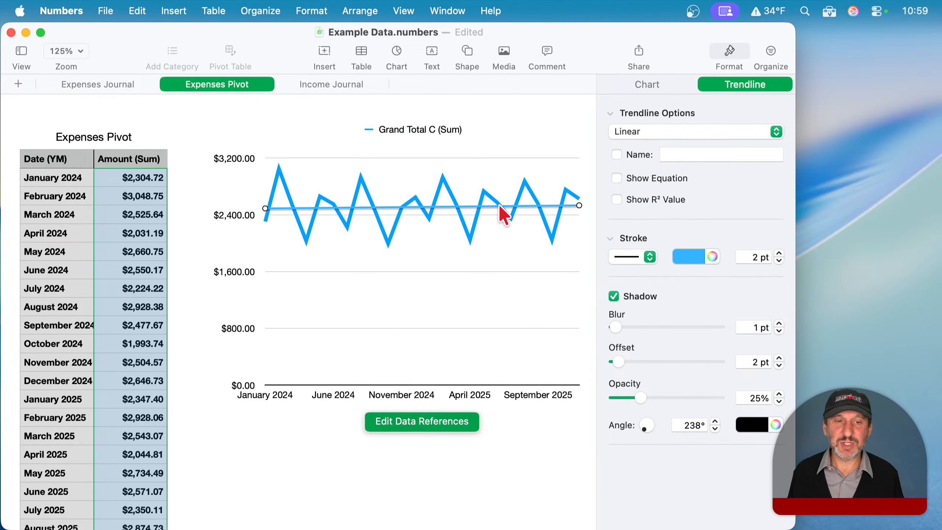
left_click(414, 204)
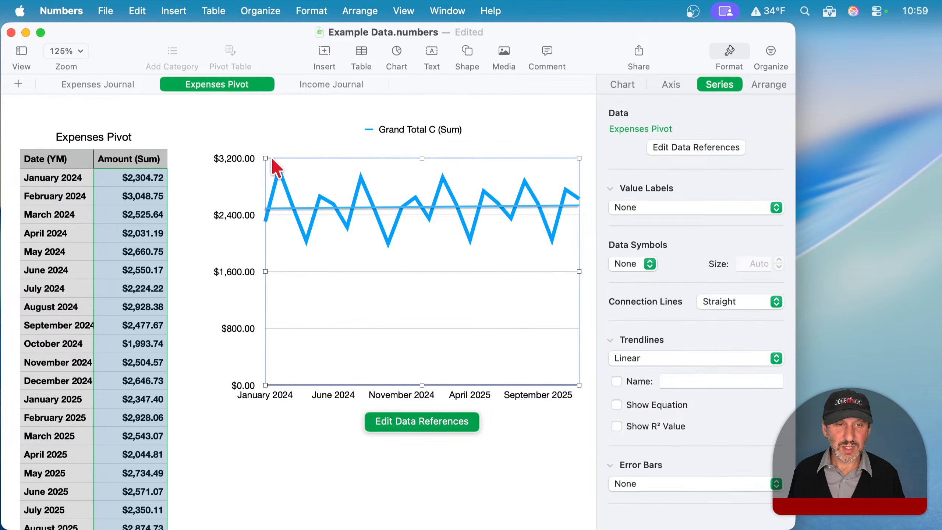
Delete the line chart from the Expenses Pivot sheet.
left_click(239, 153)
left_click(233, 158)
key("Delete")
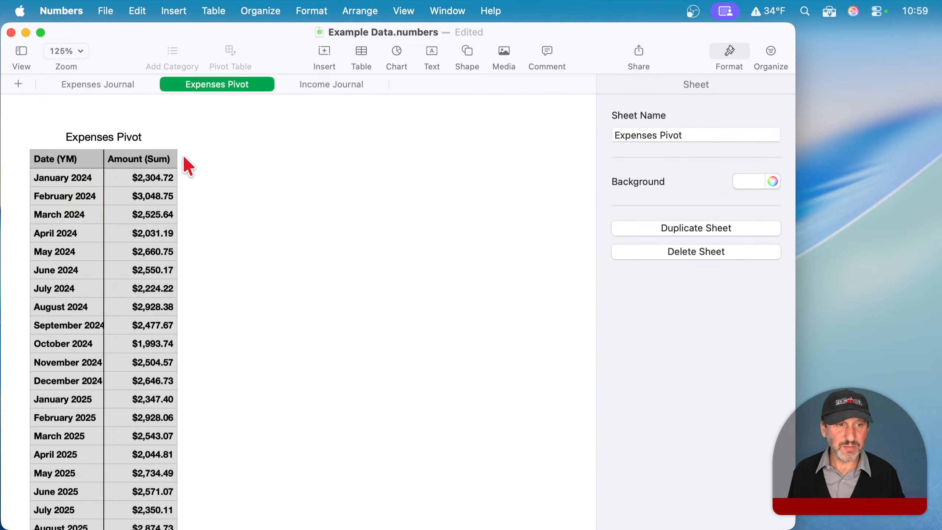
Rename the Expenses Pivot sheet as Expenses Per Month.
left_click(143, 162)
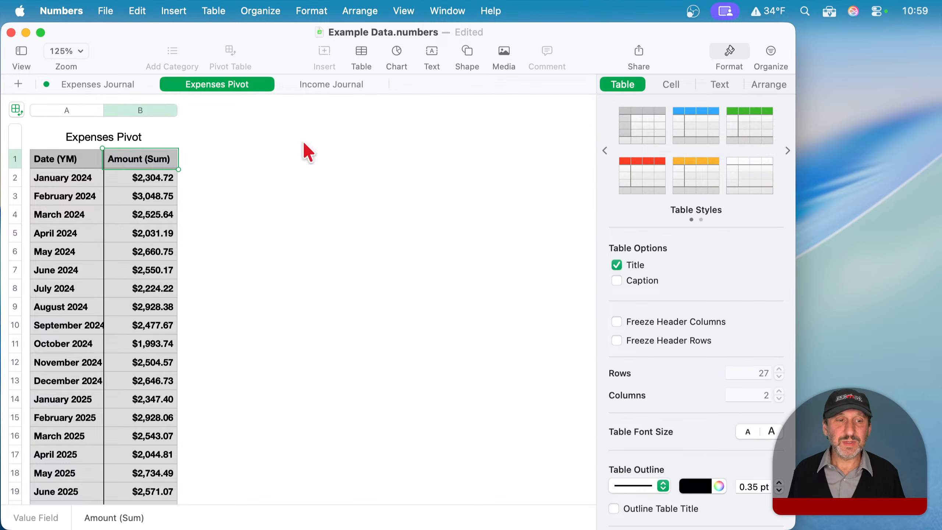
double_click(207, 85)
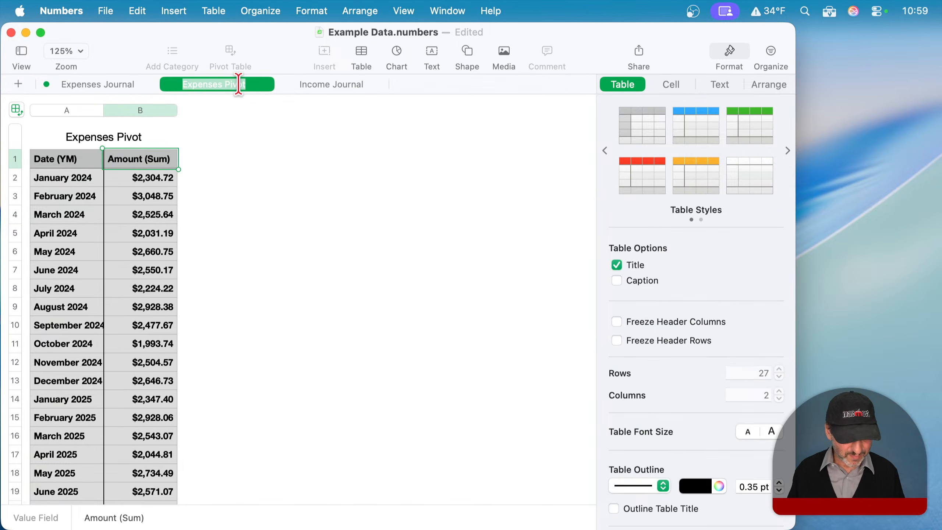
type("Expense")
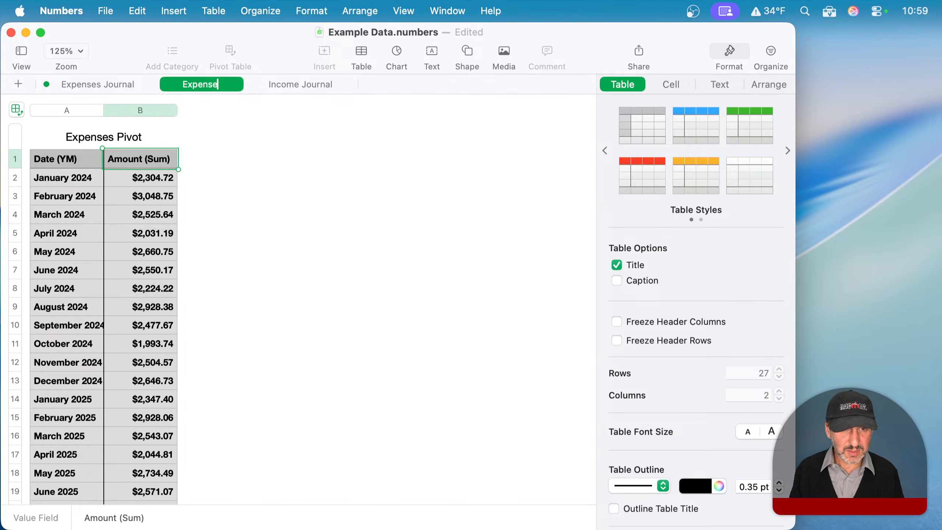
type("s Per Month")
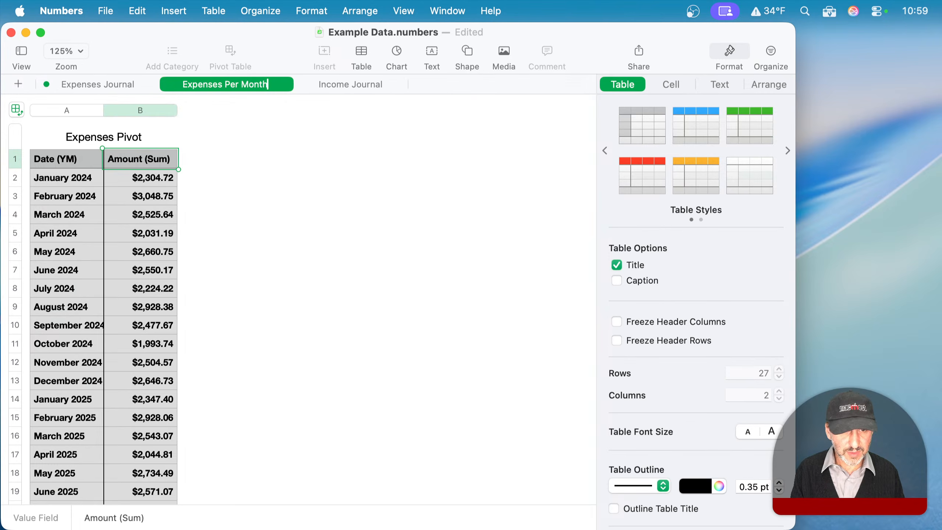
key("Return")
Turn off the monthly pivot table's filters and check its last rows.
left_click(32, 159)
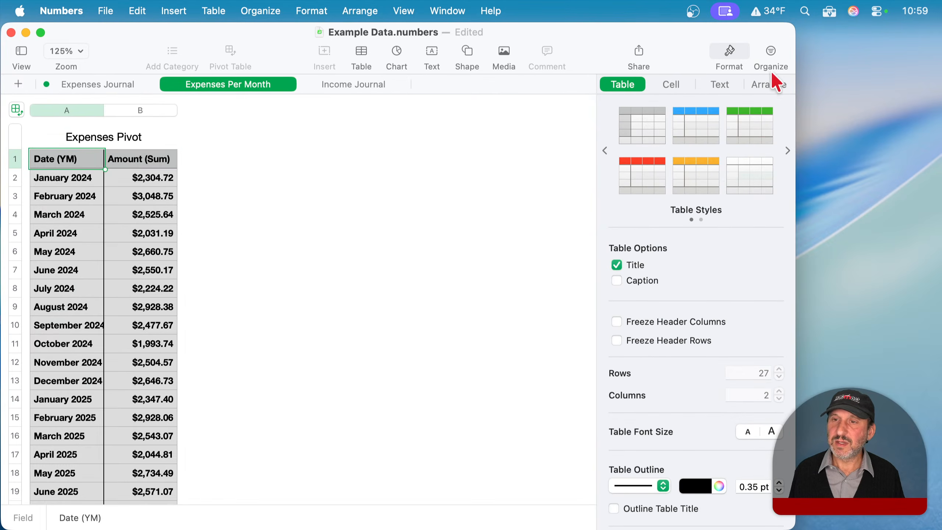
left_click(768, 61)
left_click(773, 112)
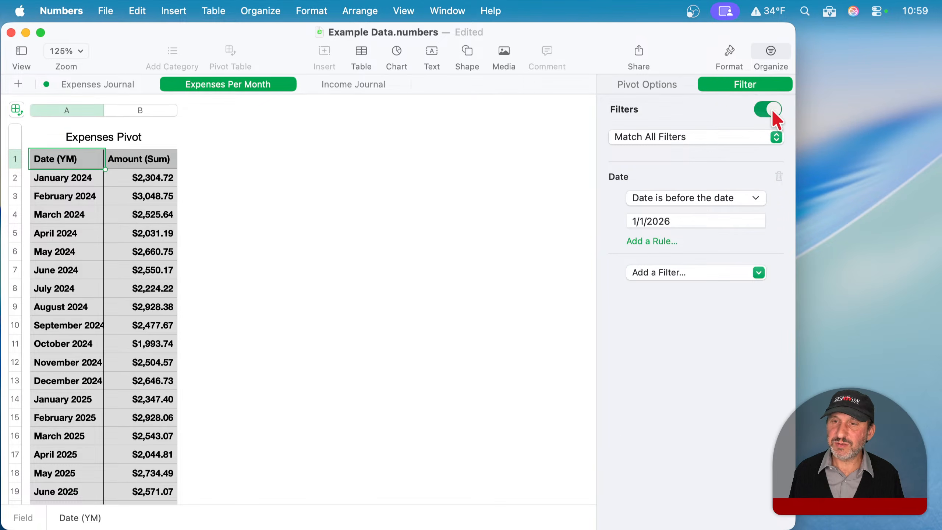
scroll(169, 290, "down", 10)
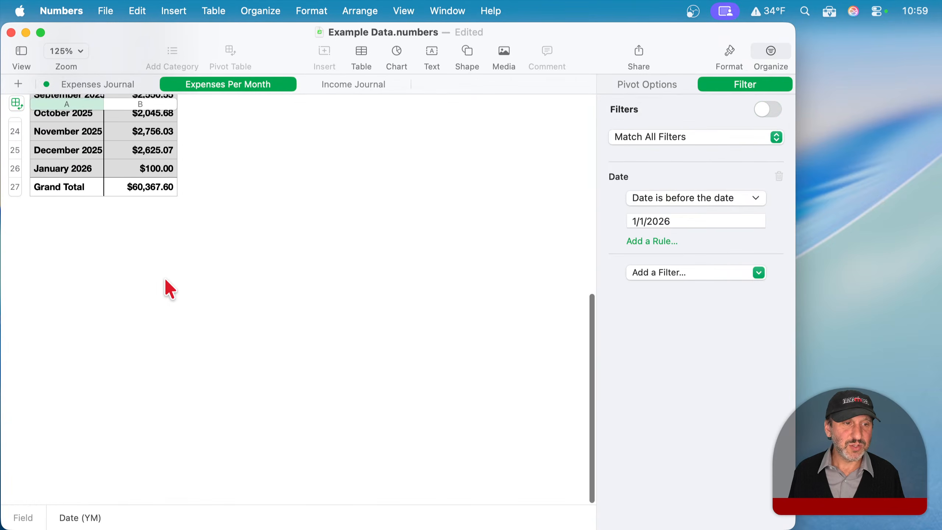
scroll(168, 289, "up", 12)
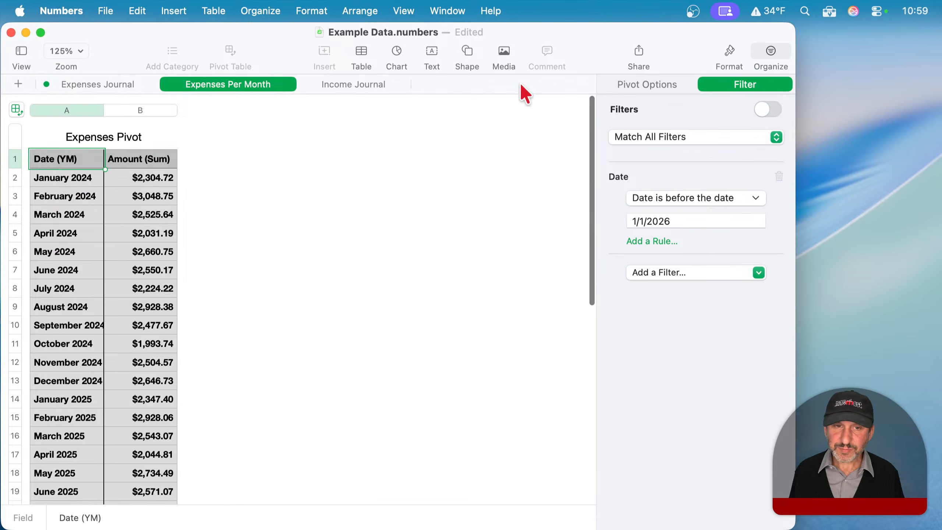
Create a new pivot table from the Expenses table on its own sheet and rename that sheet Expenses Per Category.
left_click(97, 84)
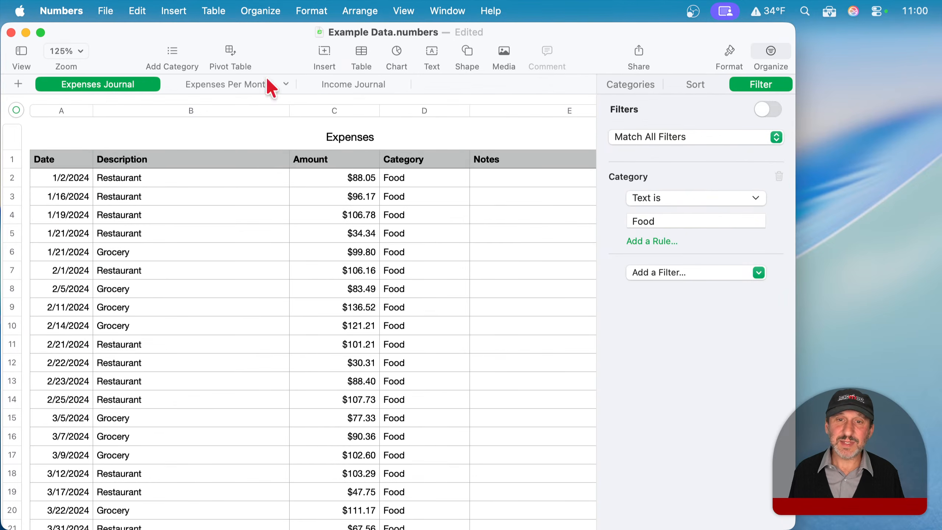
left_click(230, 51)
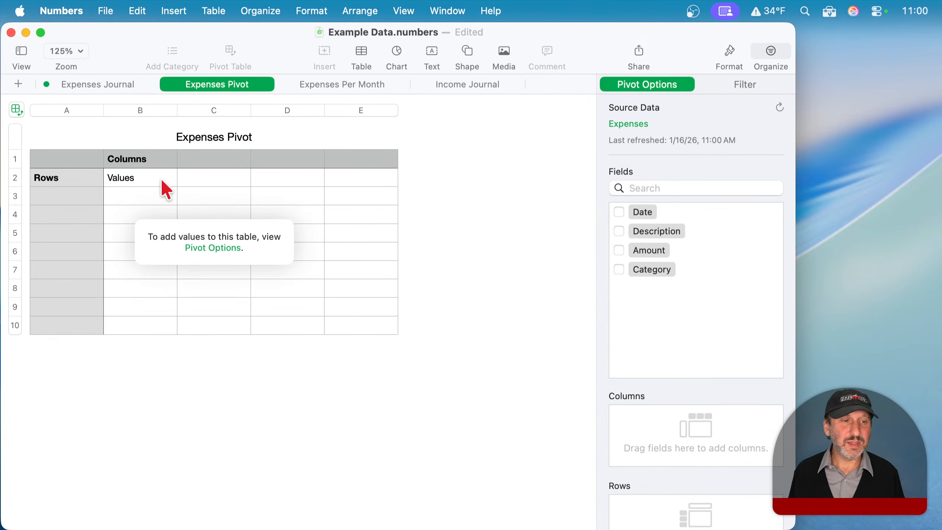
double_click(230, 84)
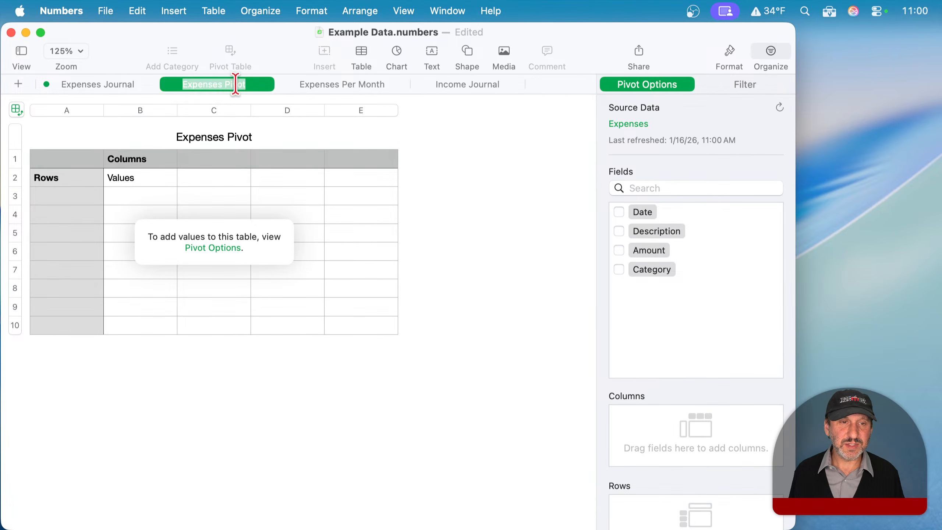
double_click(236, 84)
type("Per Category")
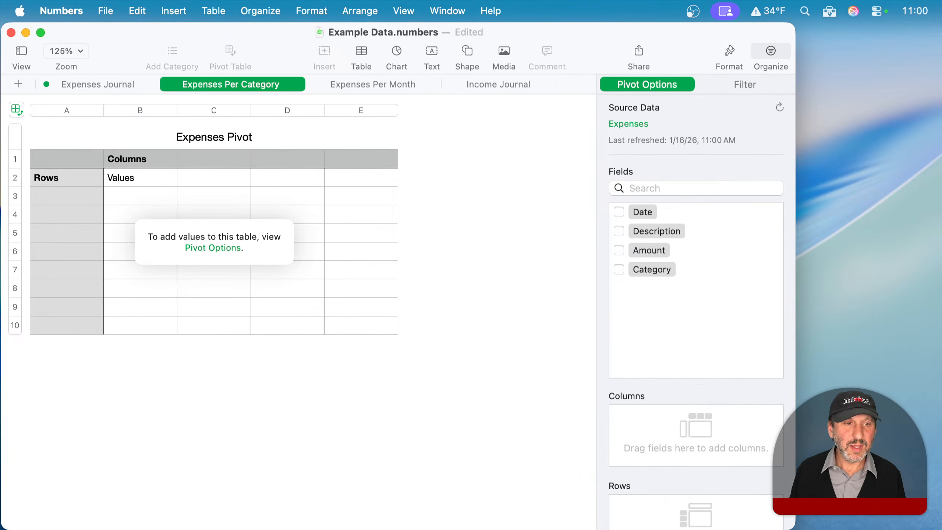
Summarize Amount by Category in the new pivot table and widen column A so the category names fit on one line.
left_click(16, 109)
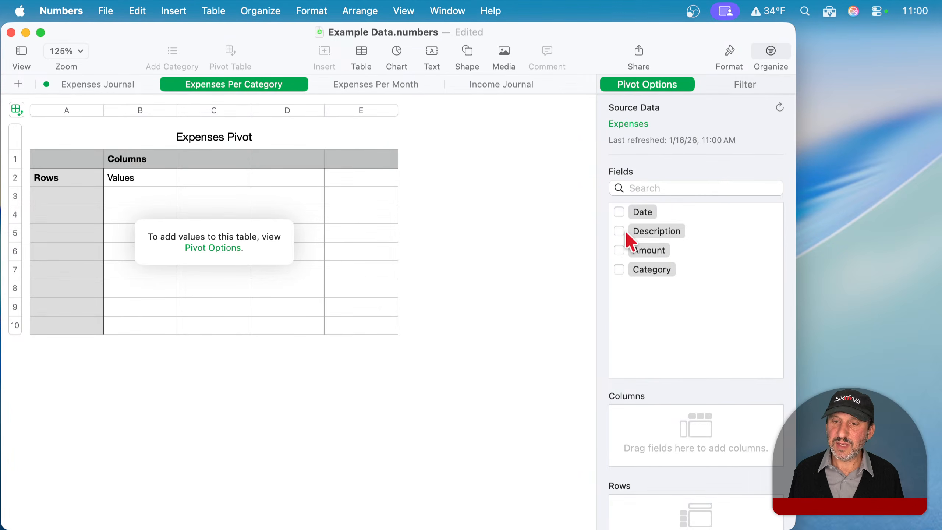
left_click(618, 269)
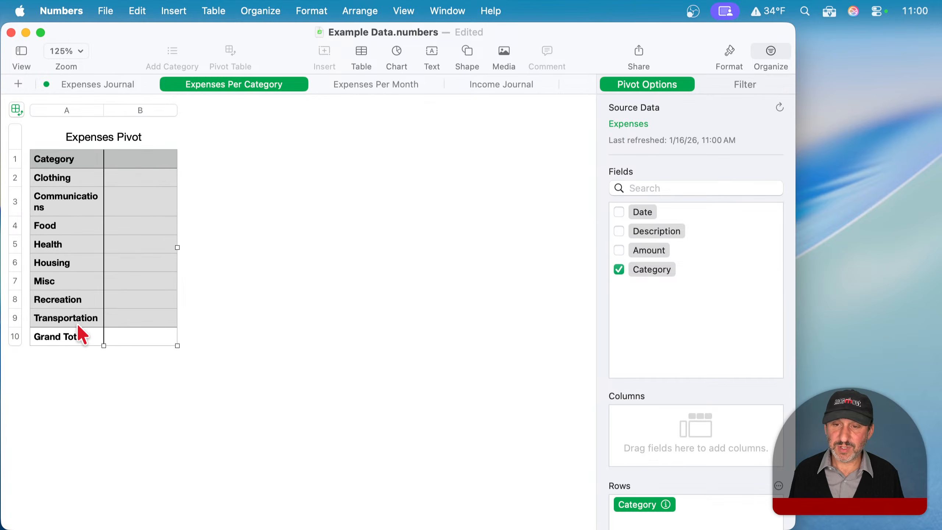
left_click(619, 250)
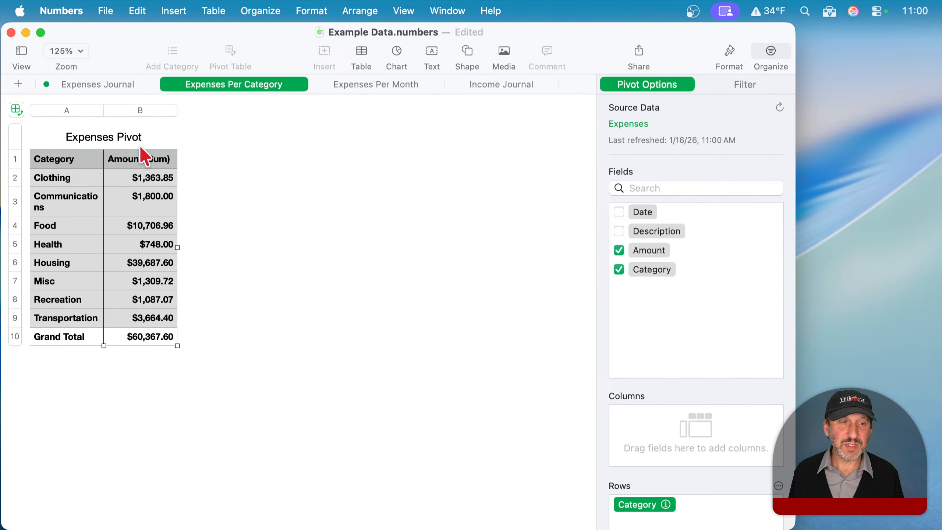
left_click_drag(104, 109, 150, 109)
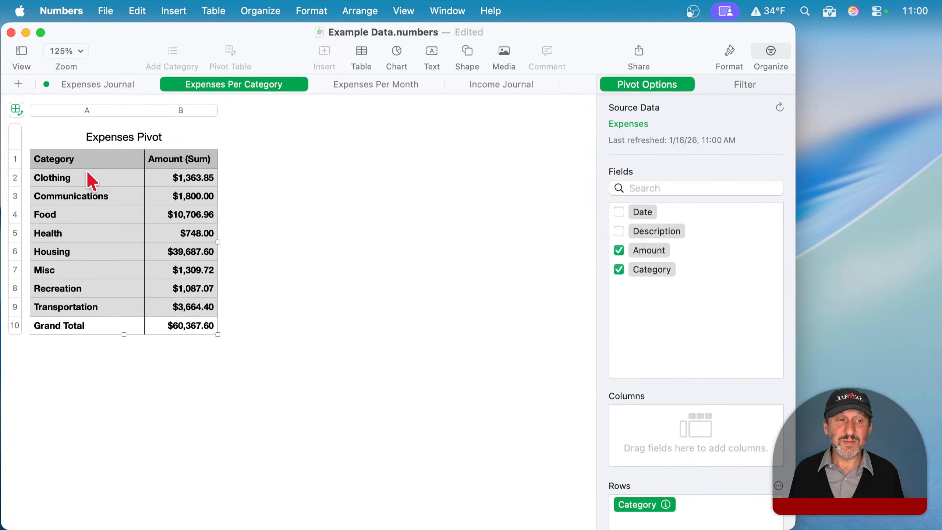
Add a Date filter to the category pivot table that uses the In the range rule.
left_click(747, 85)
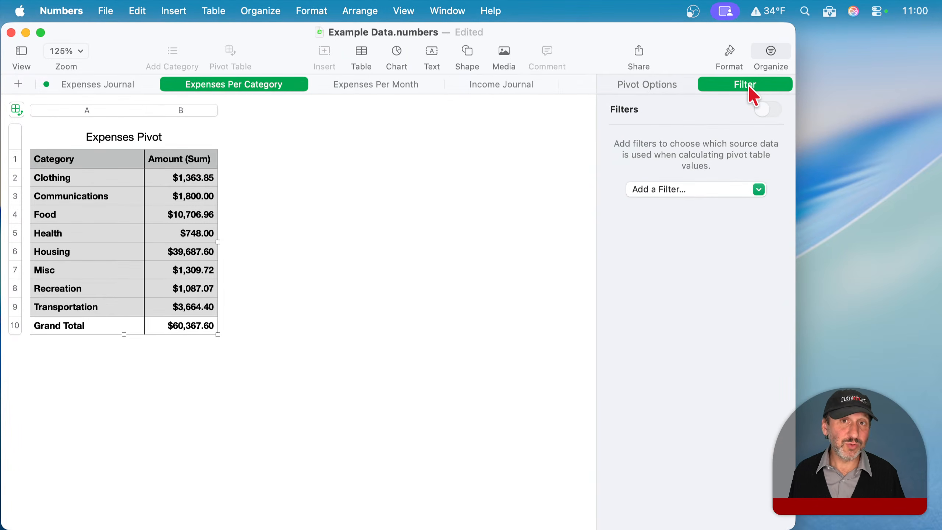
left_click(676, 189)
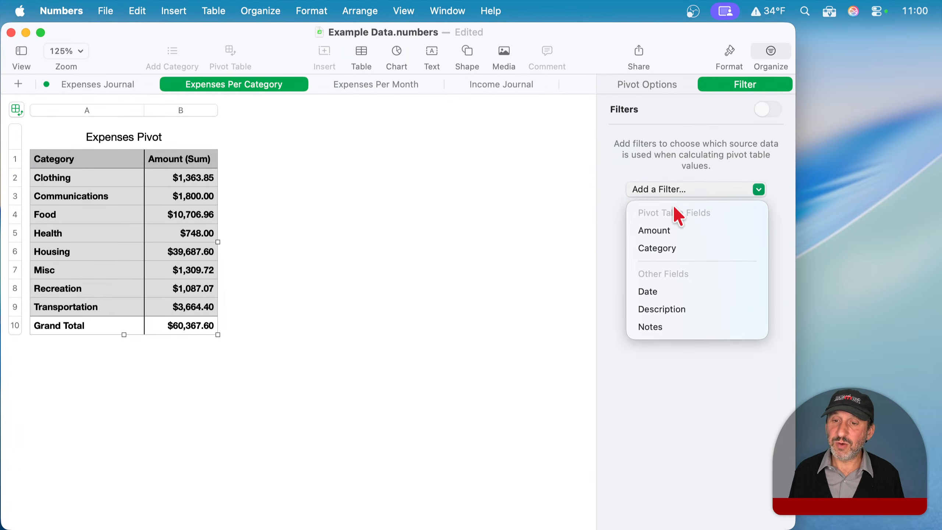
left_click(652, 291)
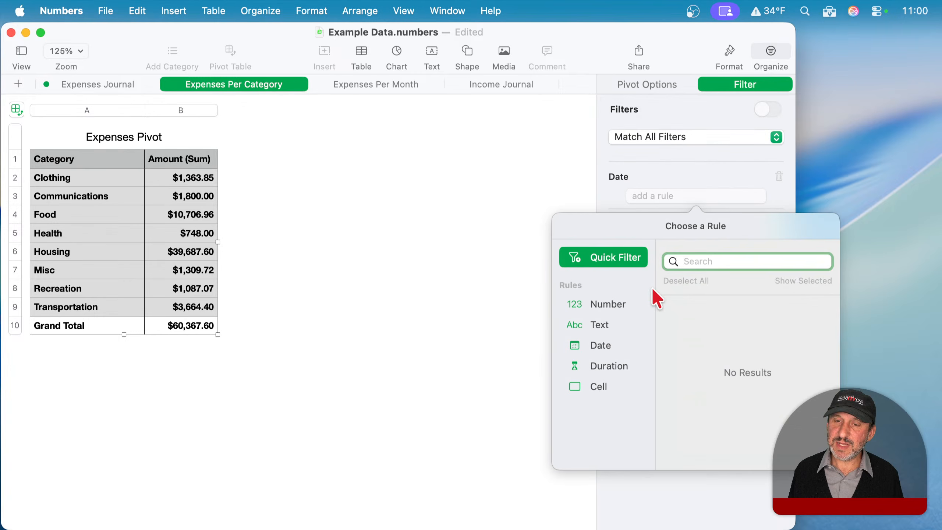
left_click(610, 346)
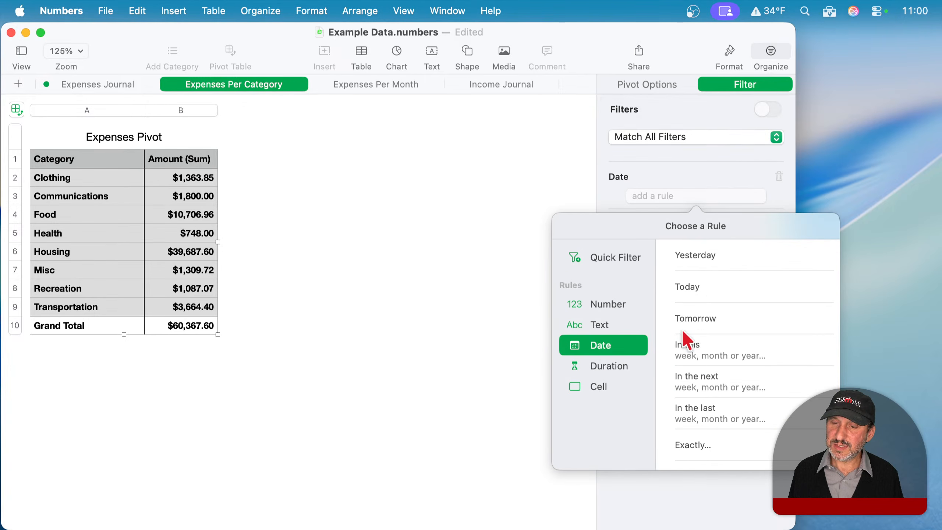
scroll(702, 385, "down", 3)
scroll(701, 380, "down", 3)
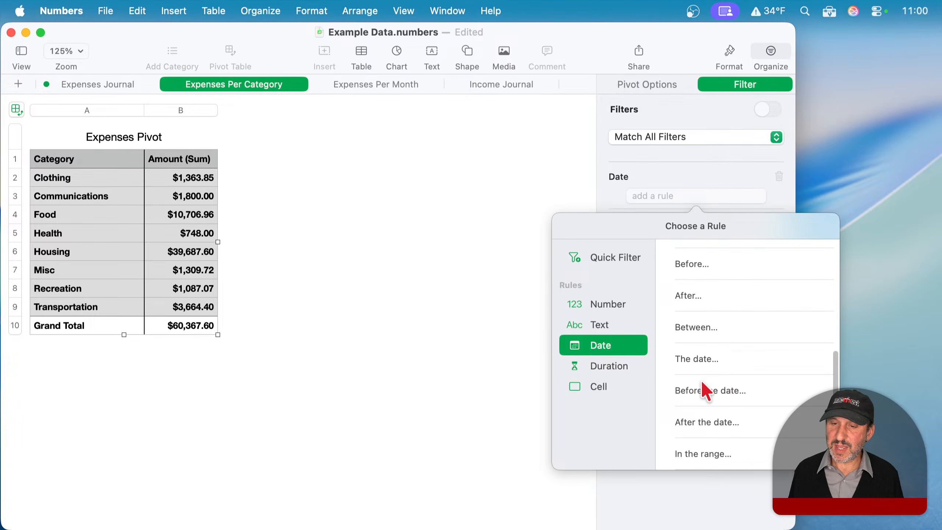
left_click(688, 454)
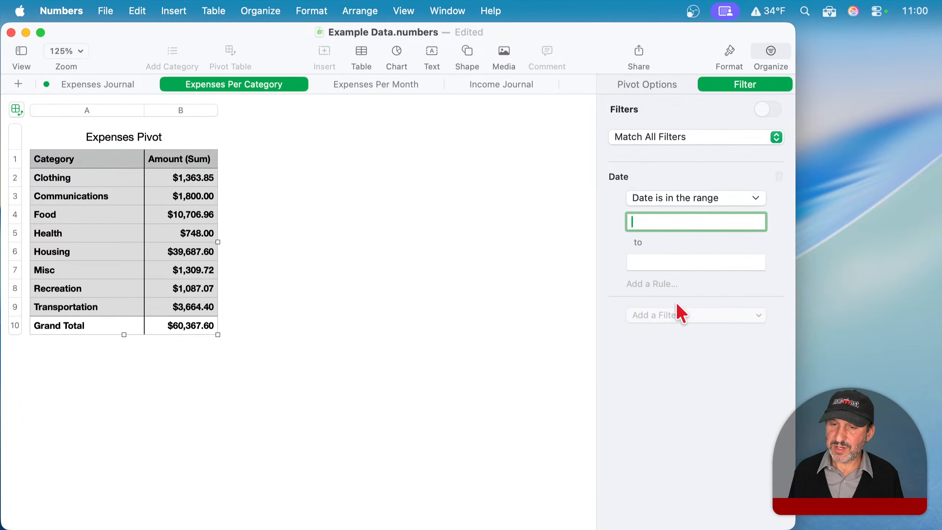
Set the Date filter's range to 1/1/2025 through 12/31/2025 and select the whole pivot table.
type("1/1/2")
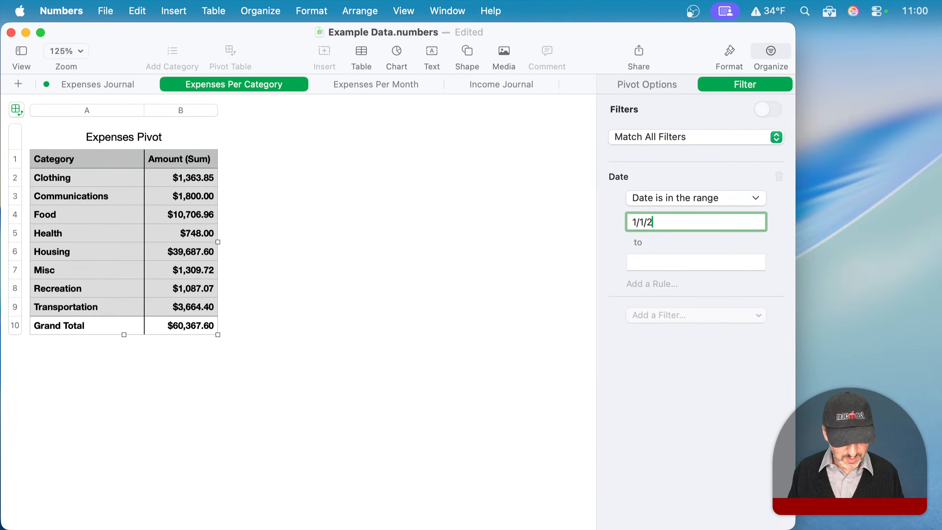
type("025")
key("Tab")
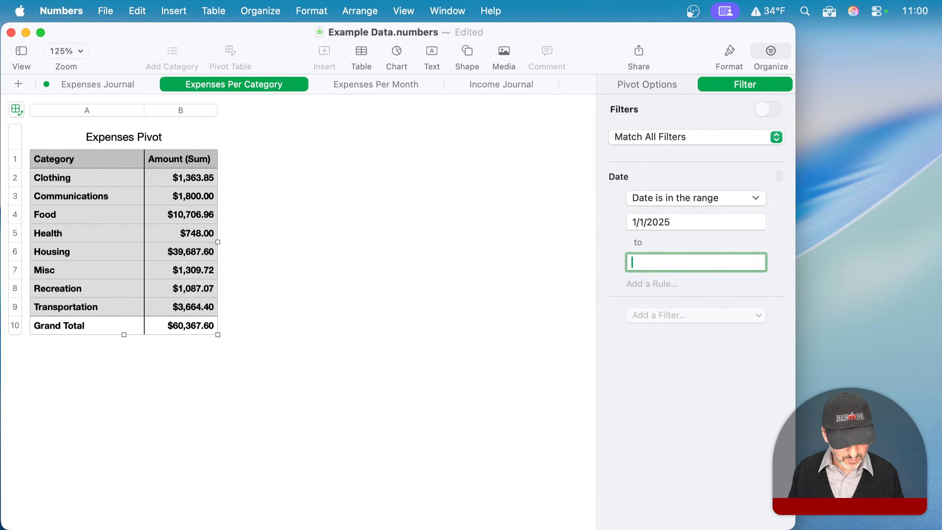
type("12/31/2025")
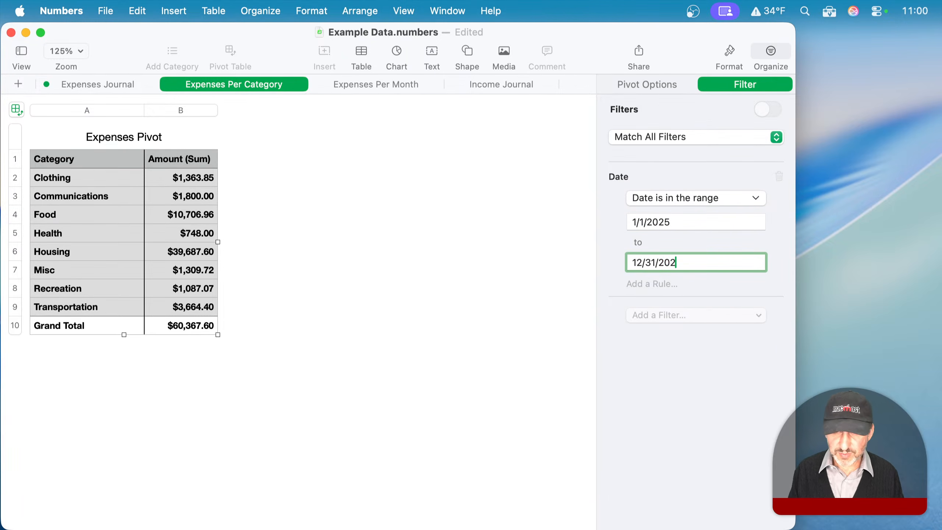
key("Return")
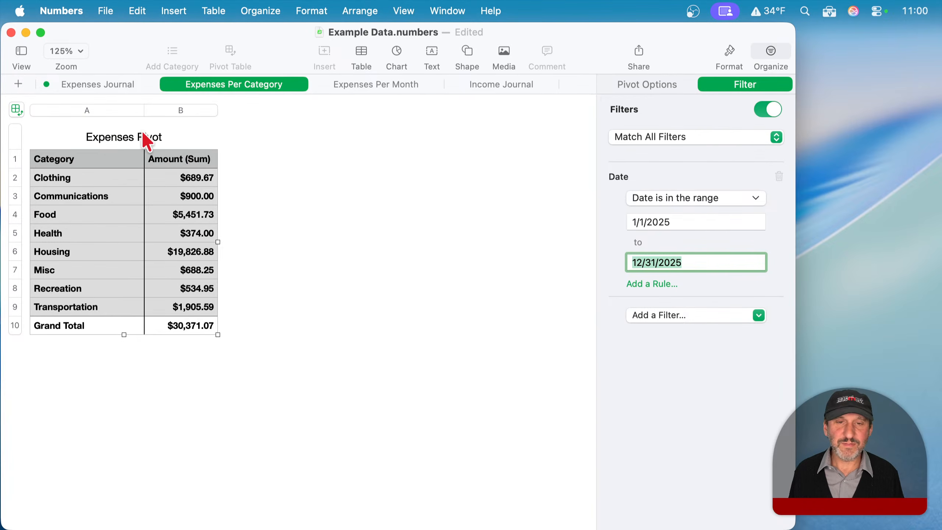
left_click(20, 105)
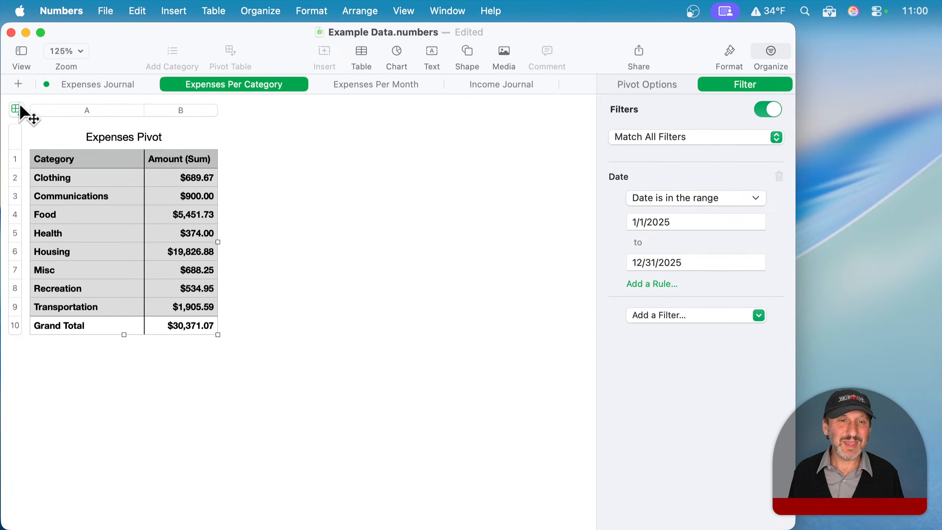
Insert a 2D pie chart of the category totals from the pivot table on the Expenses Per Category sheet.
left_click(399, 55)
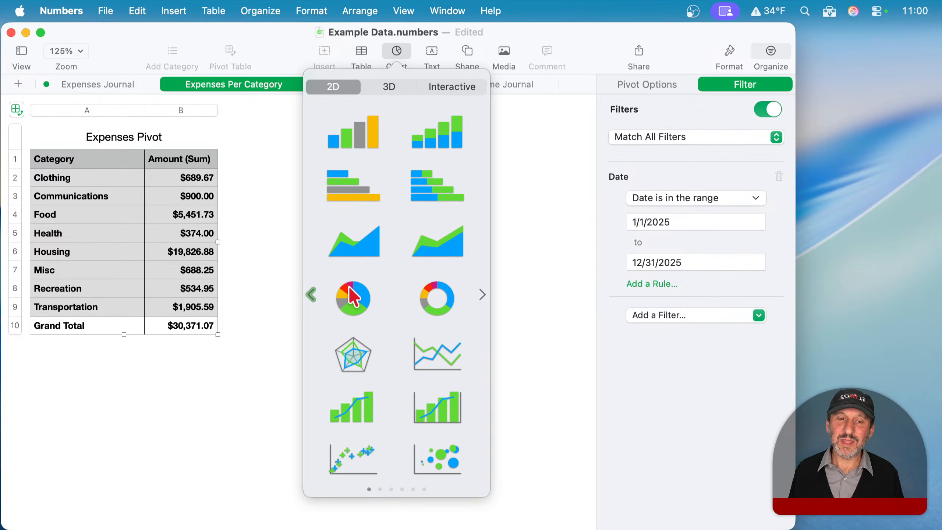
left_click(354, 299)
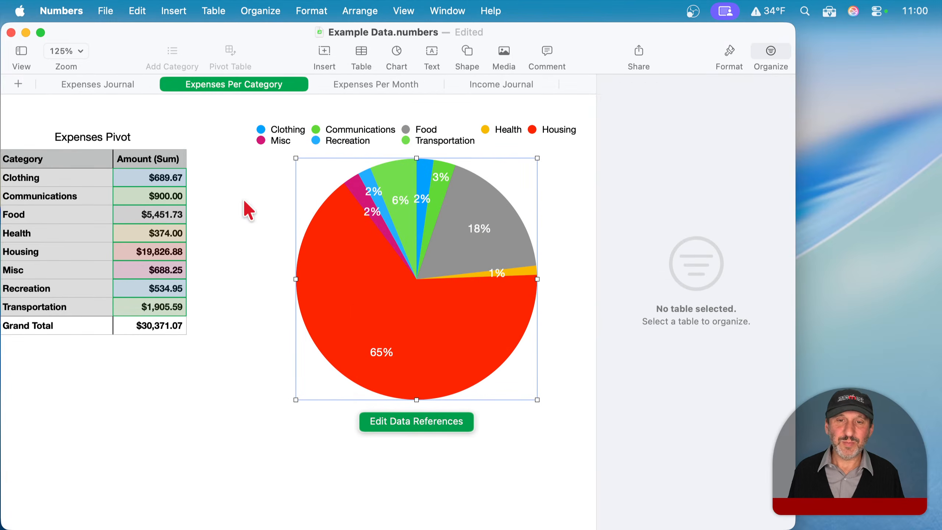
scroll(439, 245, "left", 2)
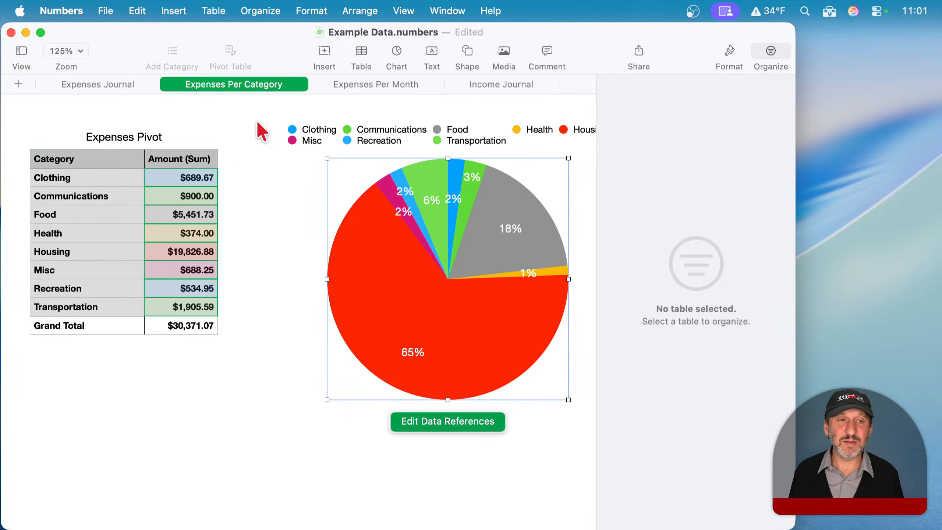
Inspect the source data and refresh options of the Expenses Per Month pivot table and look at its source sheet, Expenses Journal.
left_click(354, 83)
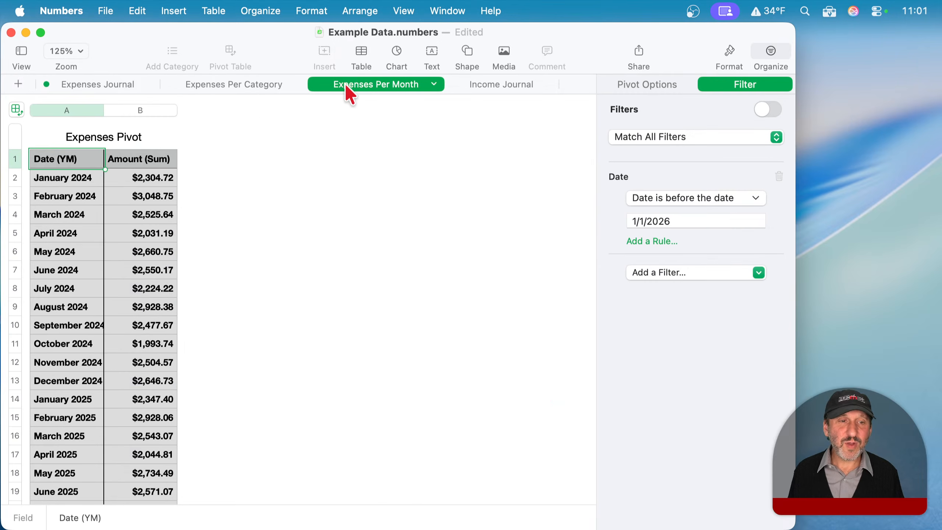
left_click(20, 130)
left_click(655, 88)
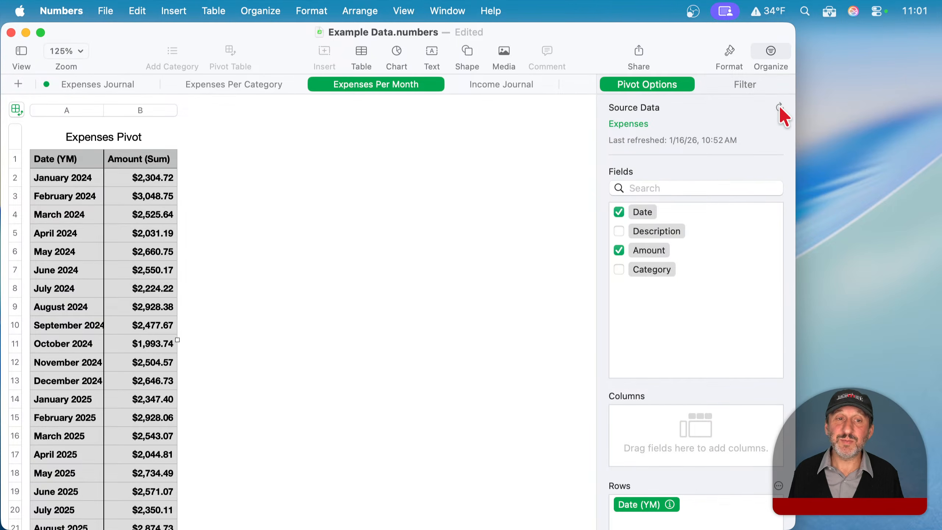
left_click(83, 84)
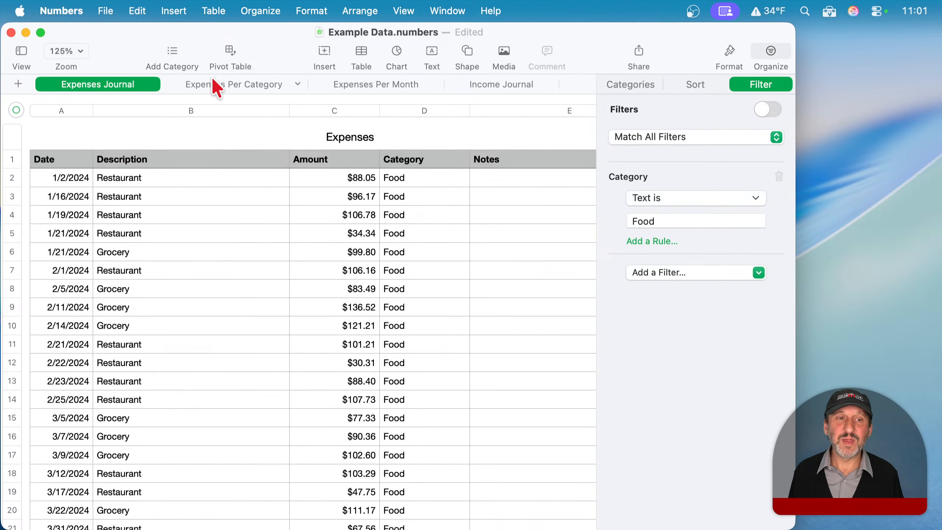
left_click(385, 87)
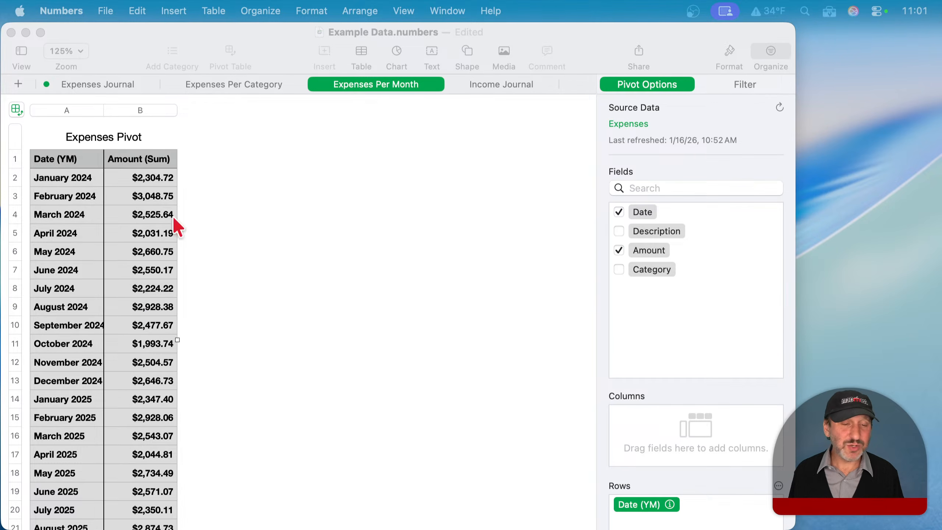
left_click(408, 257)
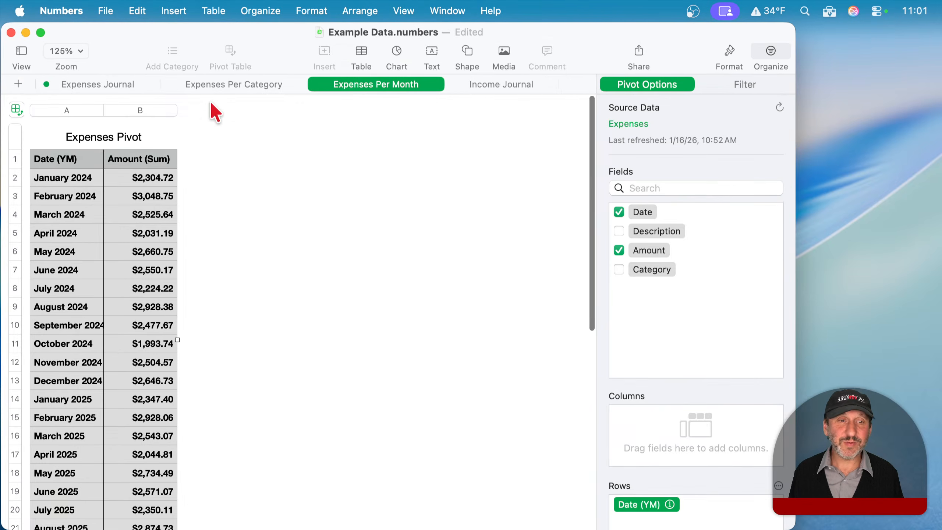
Delete the Expenses Per Category sheet from the document.
left_click(211, 87)
left_click(352, 87)
left_click(253, 86)
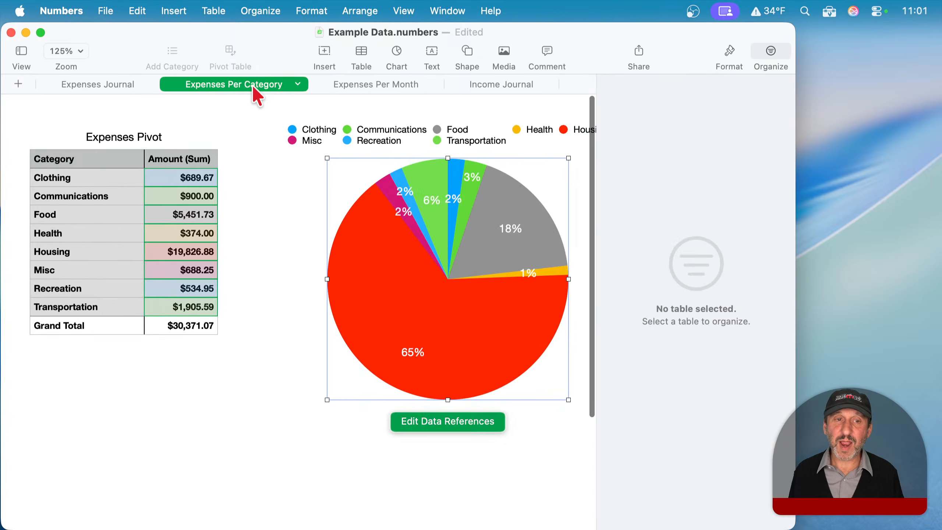
left_click(298, 84)
left_click(230, 84)
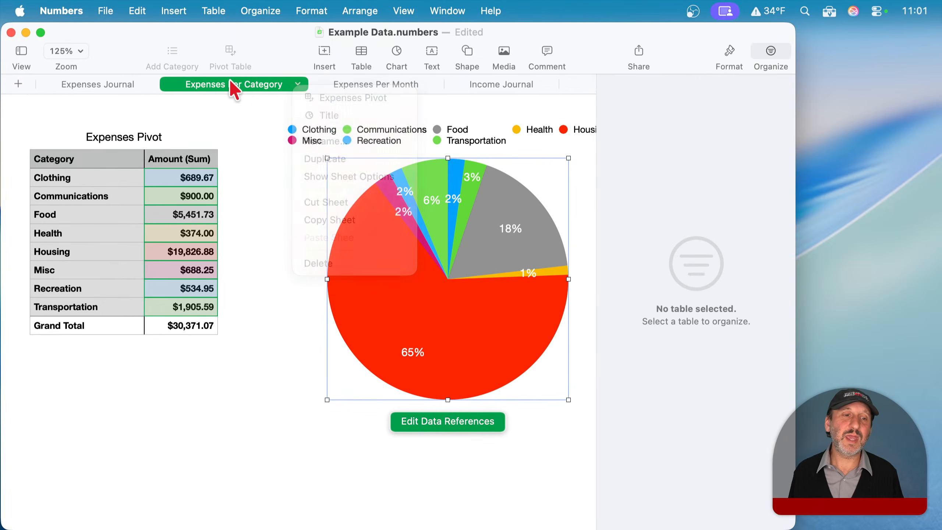
left_click(298, 85)
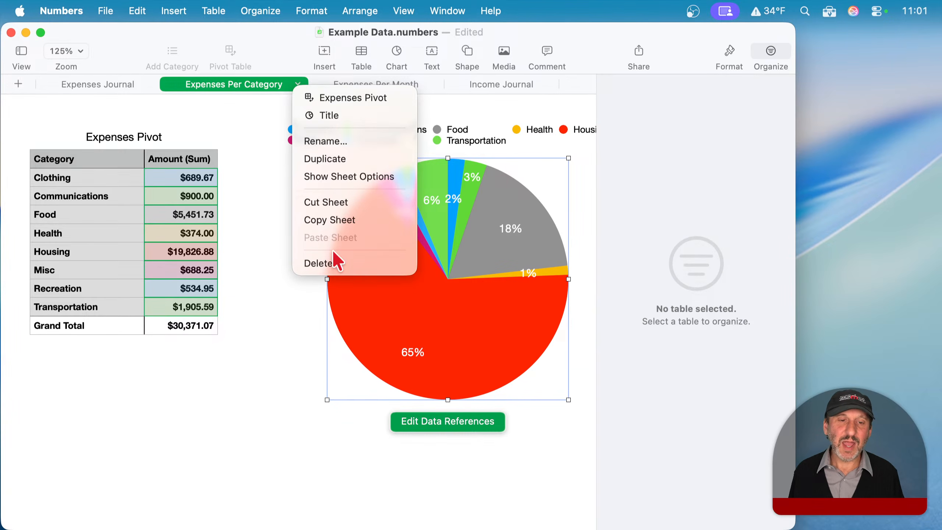
left_click(321, 262)
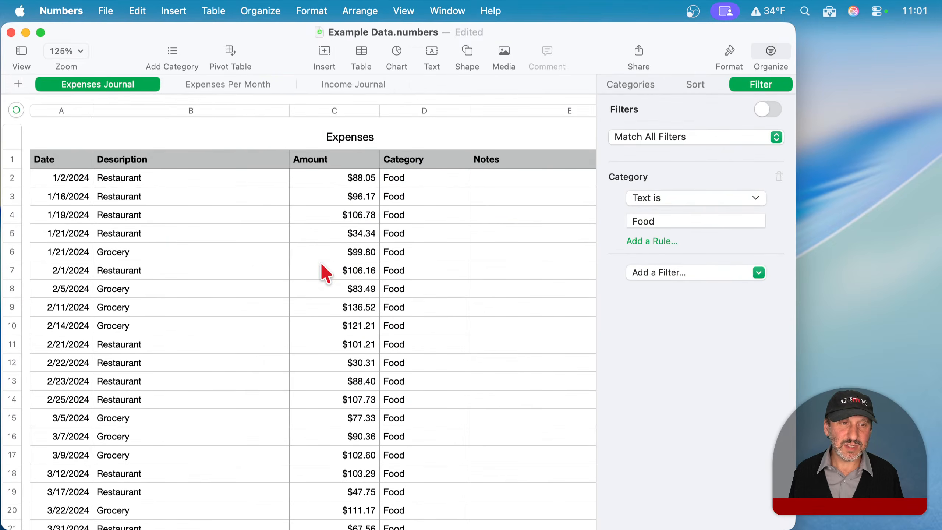
Create a pivot table on its own sheet from the whole Income table on the Income Journal sheet.
left_click(224, 79)
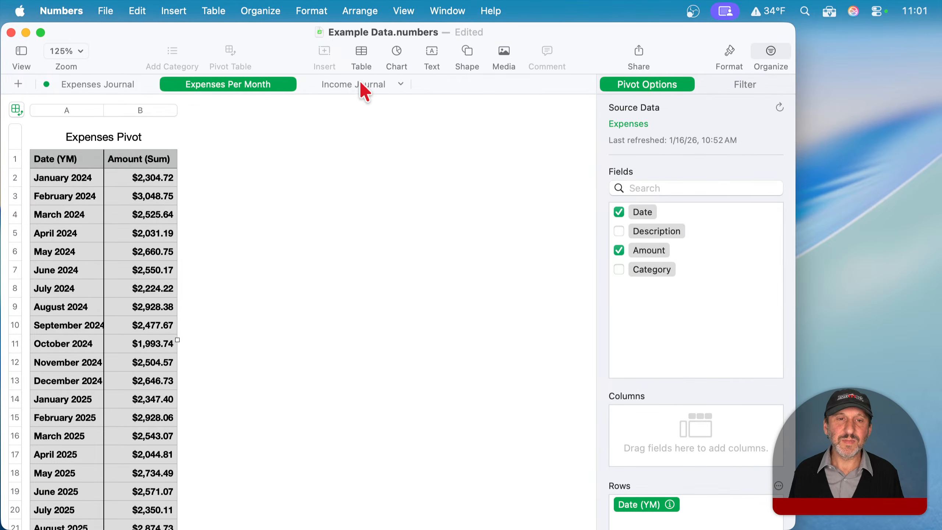
left_click(341, 84)
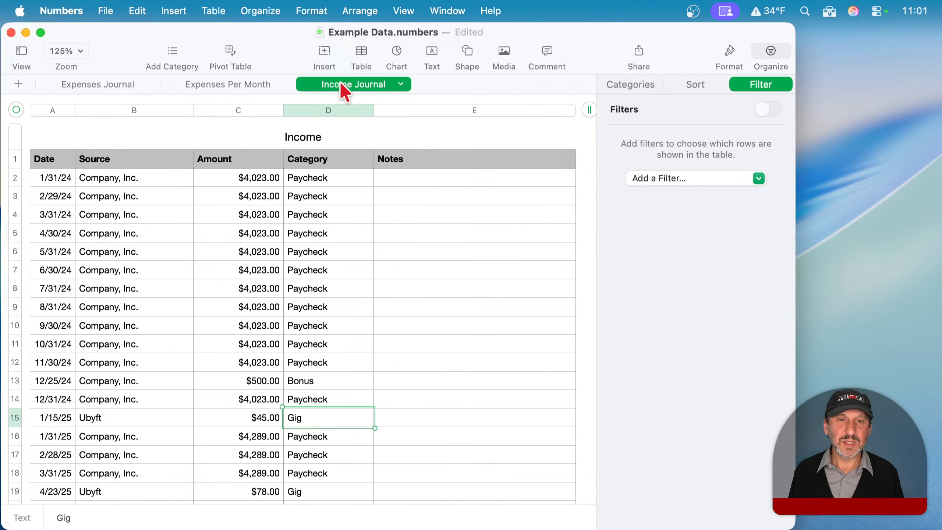
left_click(106, 201)
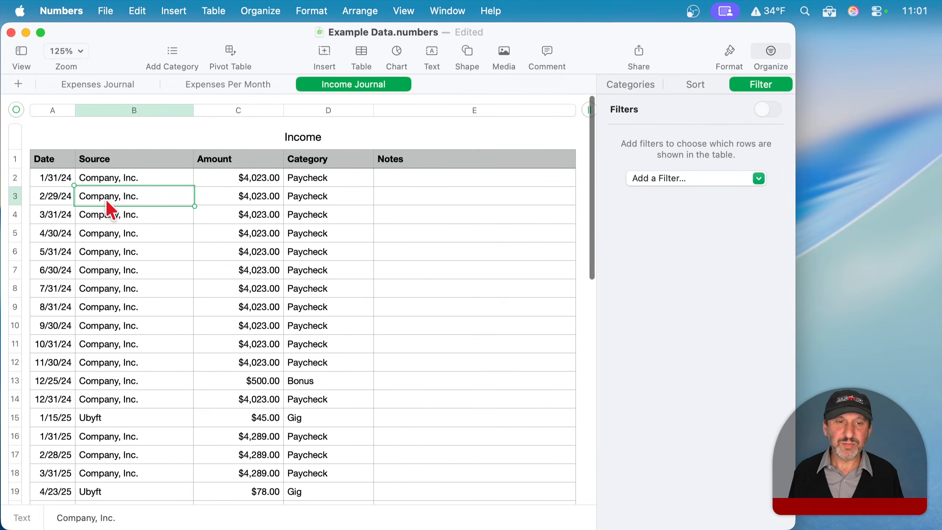
left_click(16, 110)
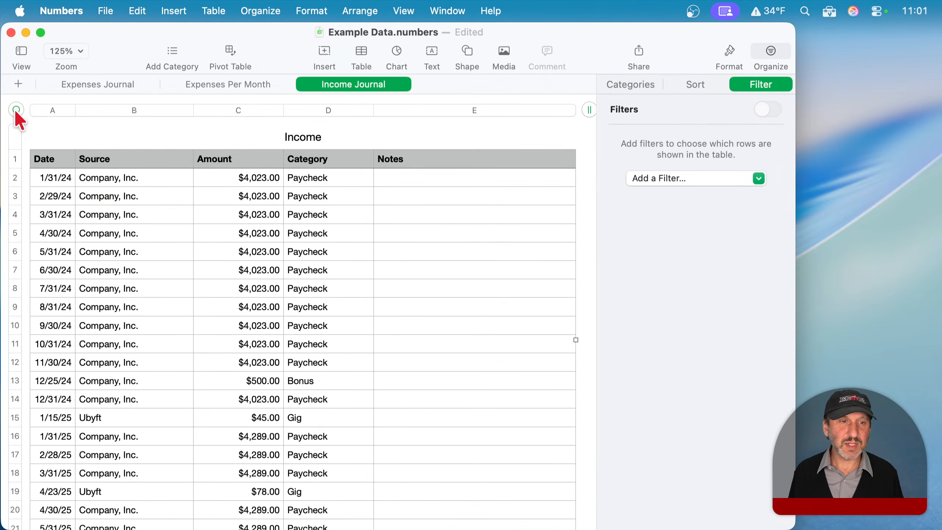
left_click(230, 52)
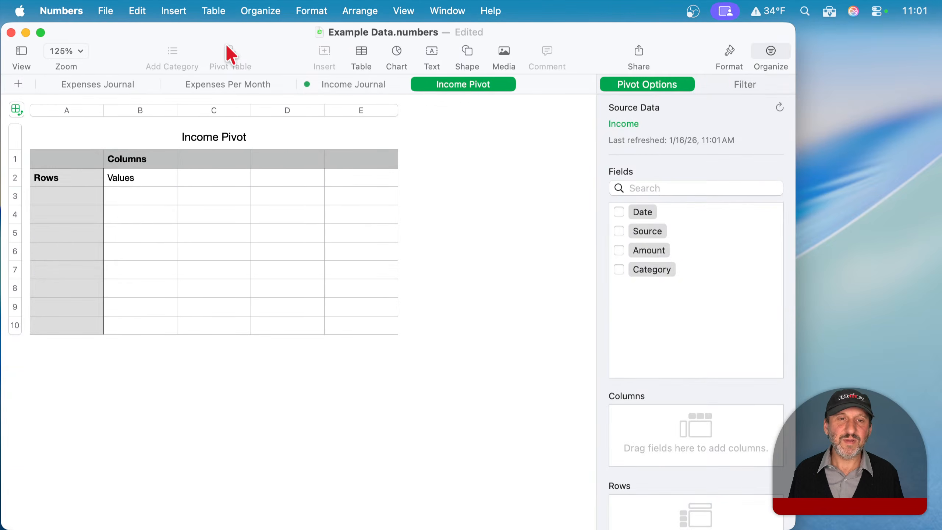
Summarize Amount by Category and Date (Year) in the Income pivot table.
left_click(619, 212)
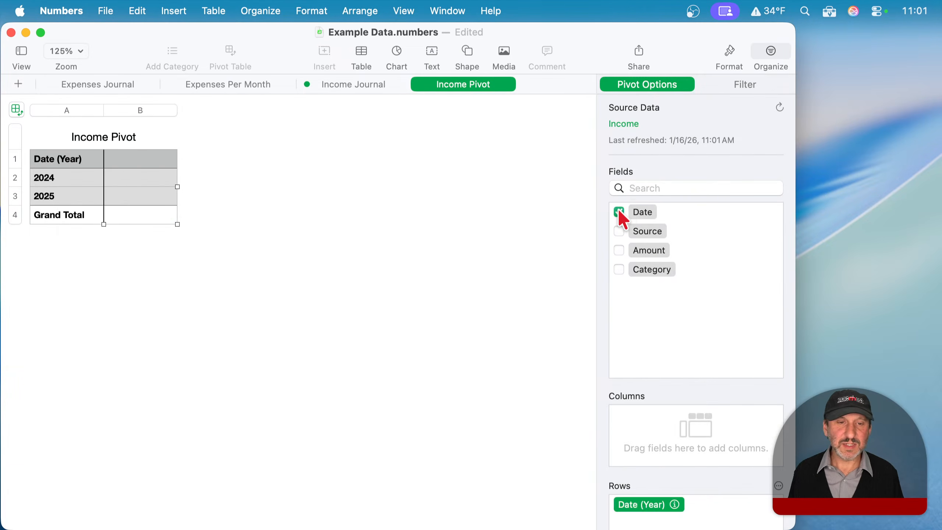
left_click(621, 269)
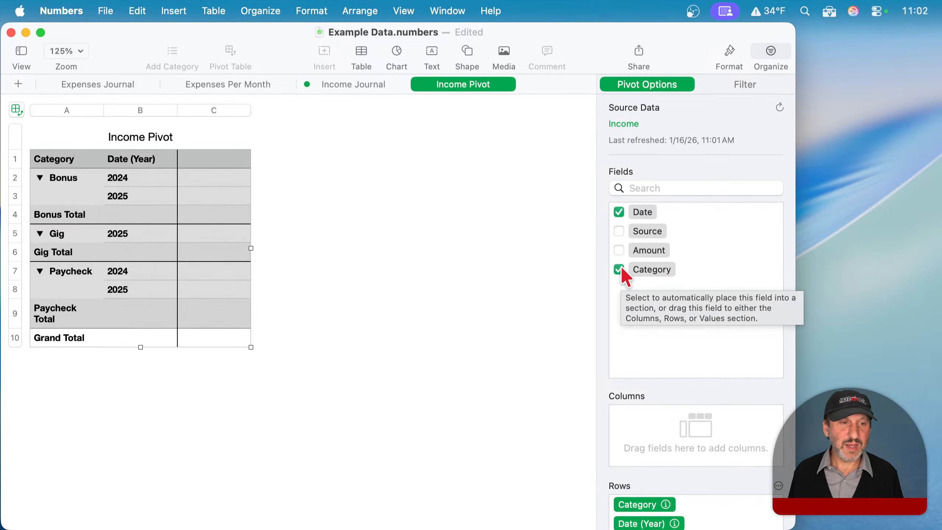
left_click(622, 270)
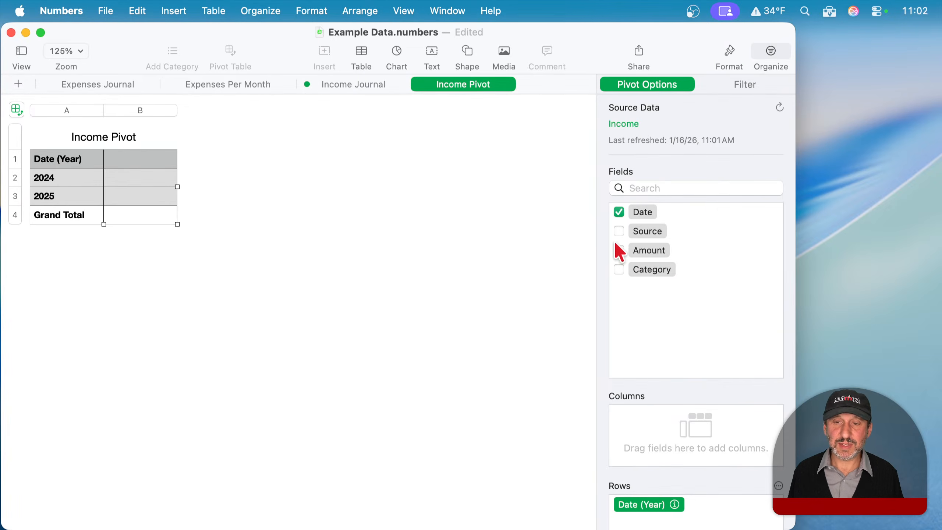
left_click(619, 269)
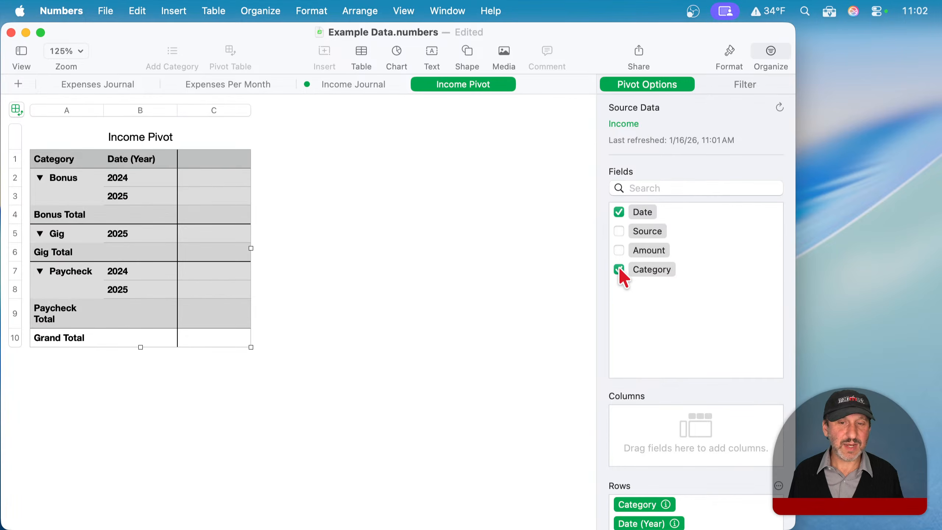
left_click(619, 251)
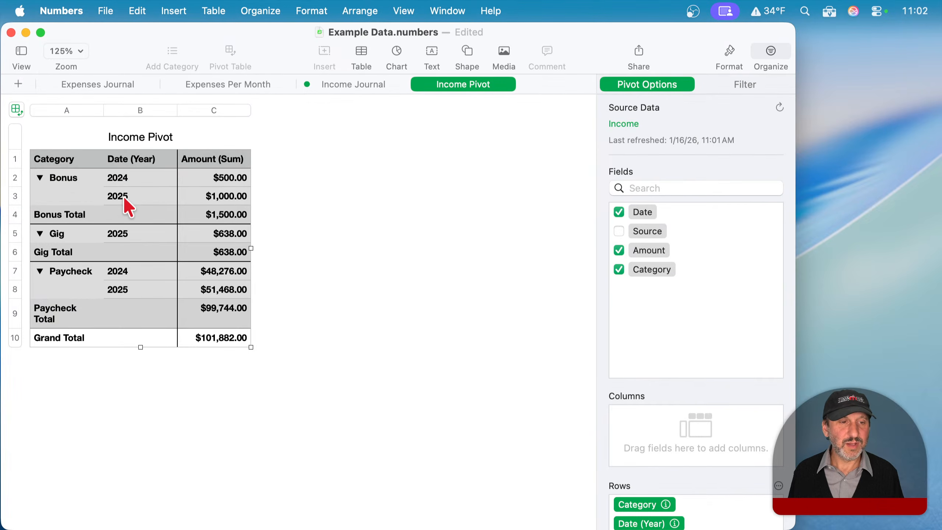
Move Date (Year) above Category in the Income pivot table's rows so that years are the outer grouping.
left_click(40, 178)
left_click(40, 178)
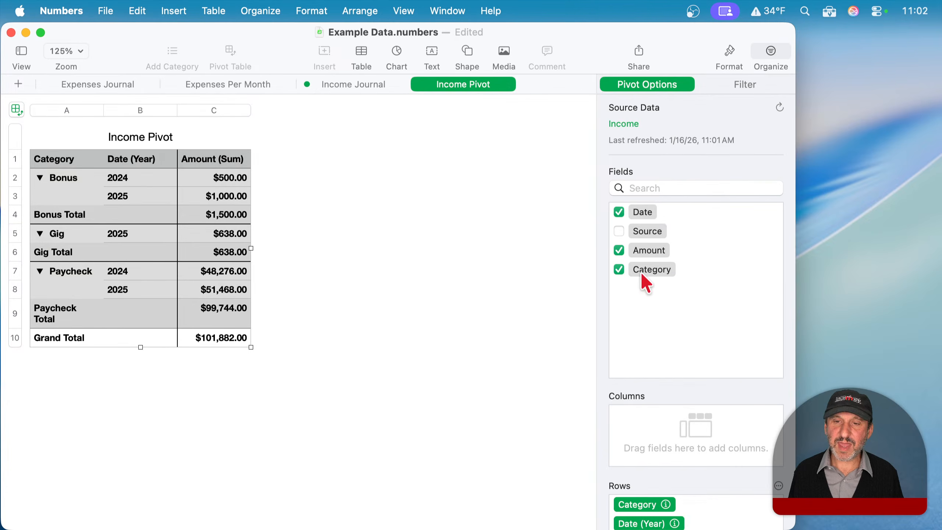
scroll(656, 442, "down", 5)
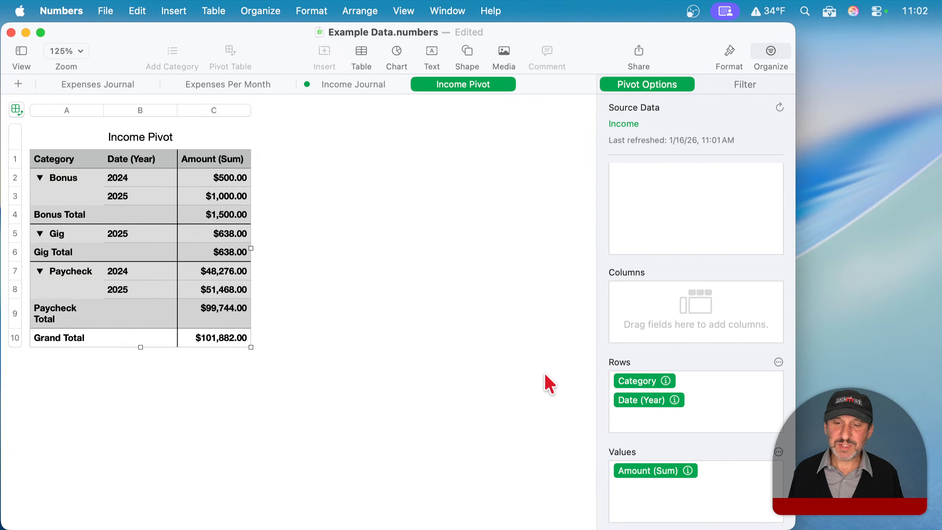
left_click_drag(636, 400, 636, 376)
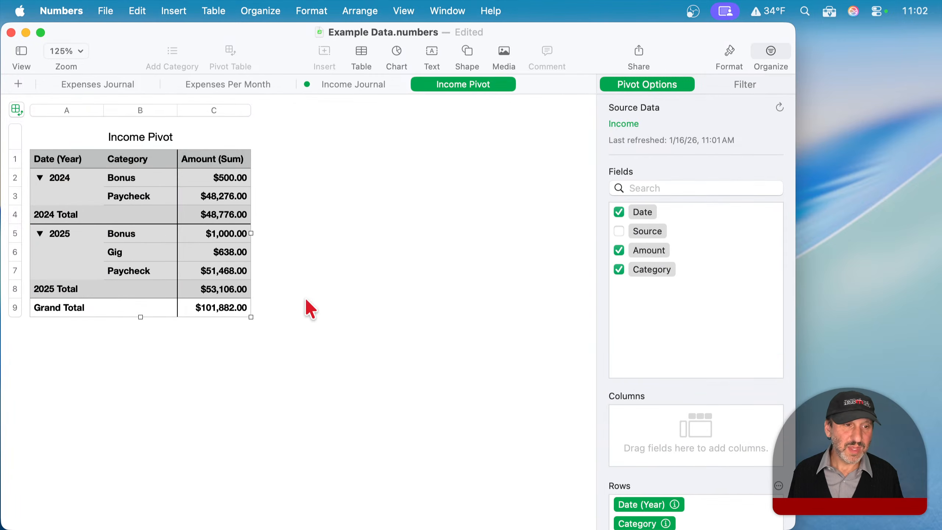
Examine the category amounts for 2024 and 2025, the yearly totals and the grand total in the Income pivot table, and return to Expenses Journal.
left_click(64, 172)
left_click(136, 177)
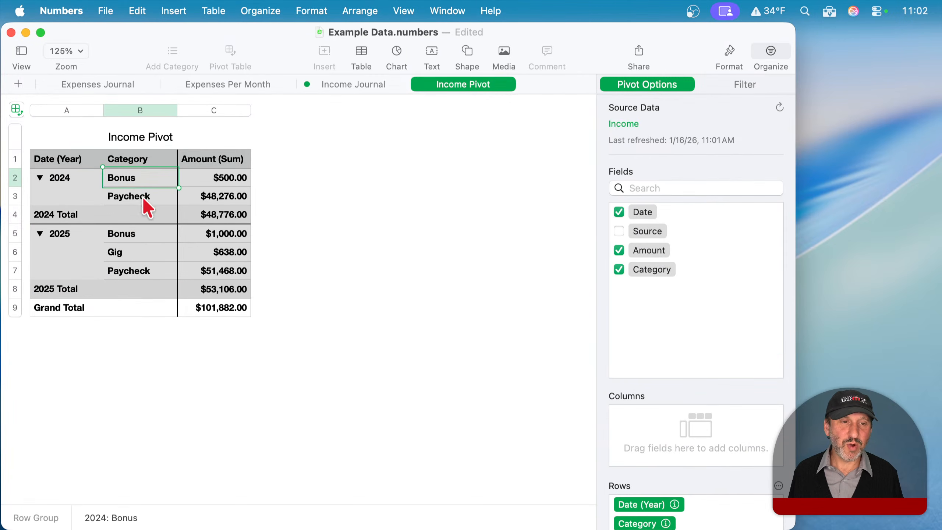
left_click(142, 197)
left_click(224, 177)
left_click(227, 196)
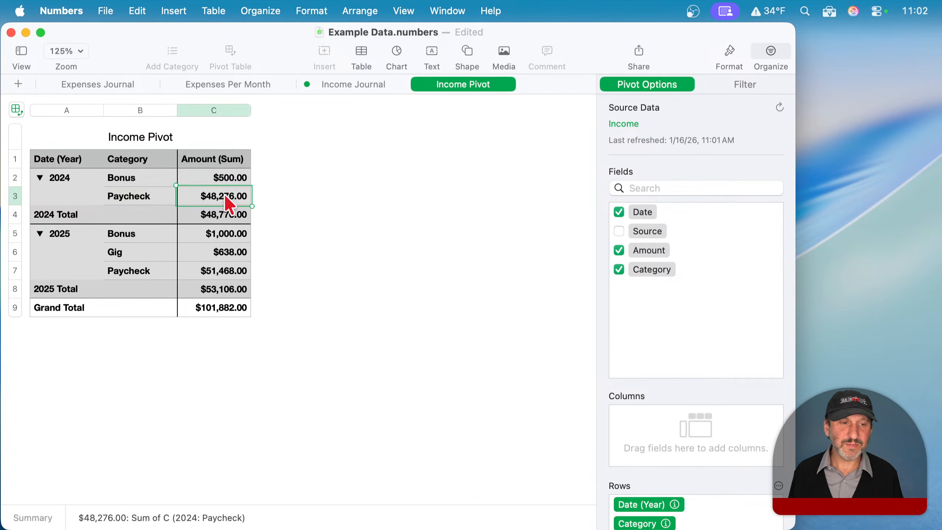
left_click(56, 234)
left_click(116, 233)
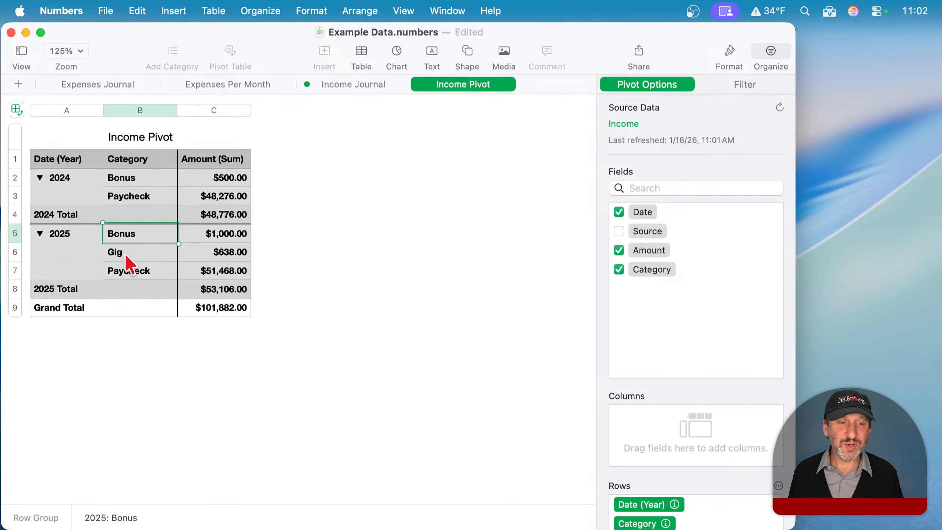
left_click(125, 254)
left_click(143, 269)
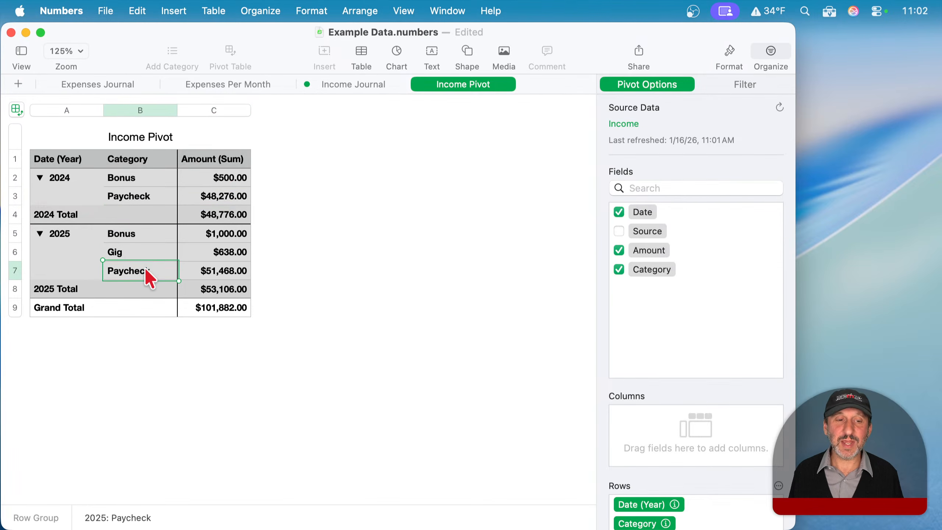
left_click(226, 272)
left_click(221, 292)
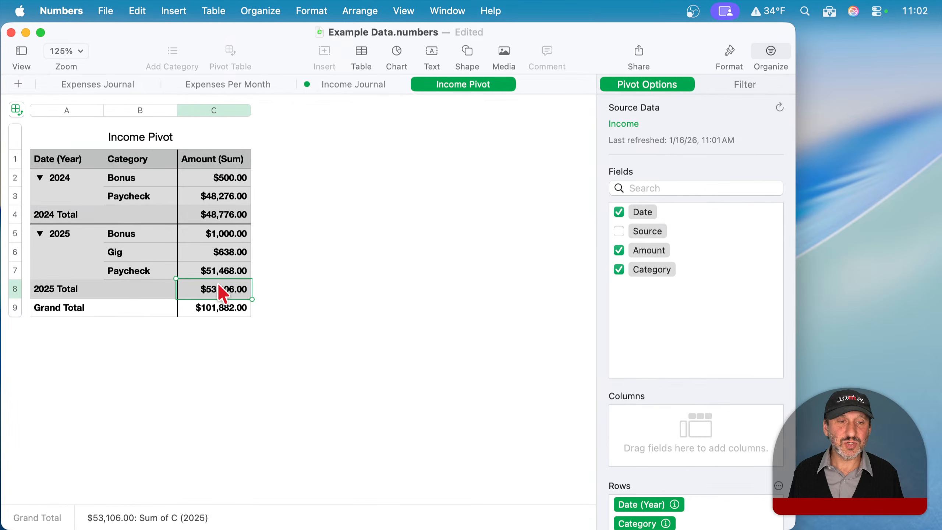
left_click(223, 216)
left_click(216, 305)
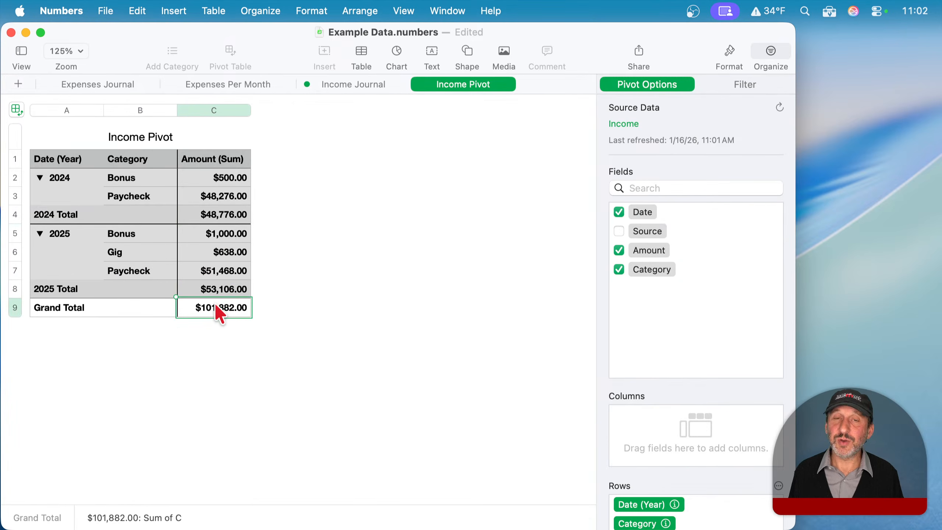
left_click(330, 213)
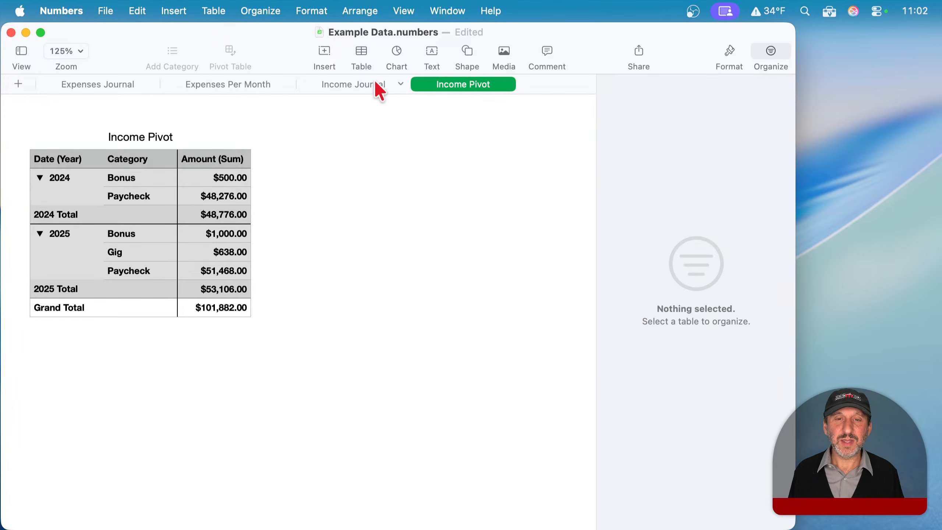
left_click(89, 89)
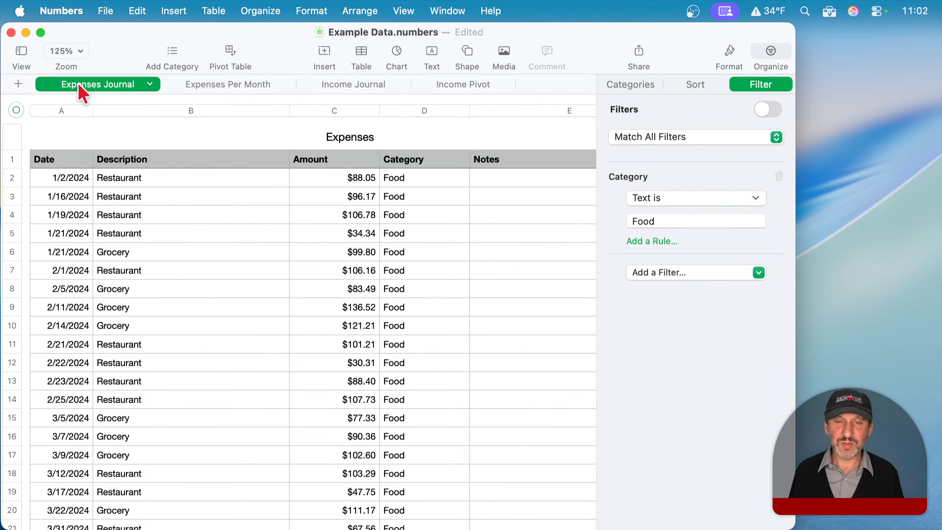